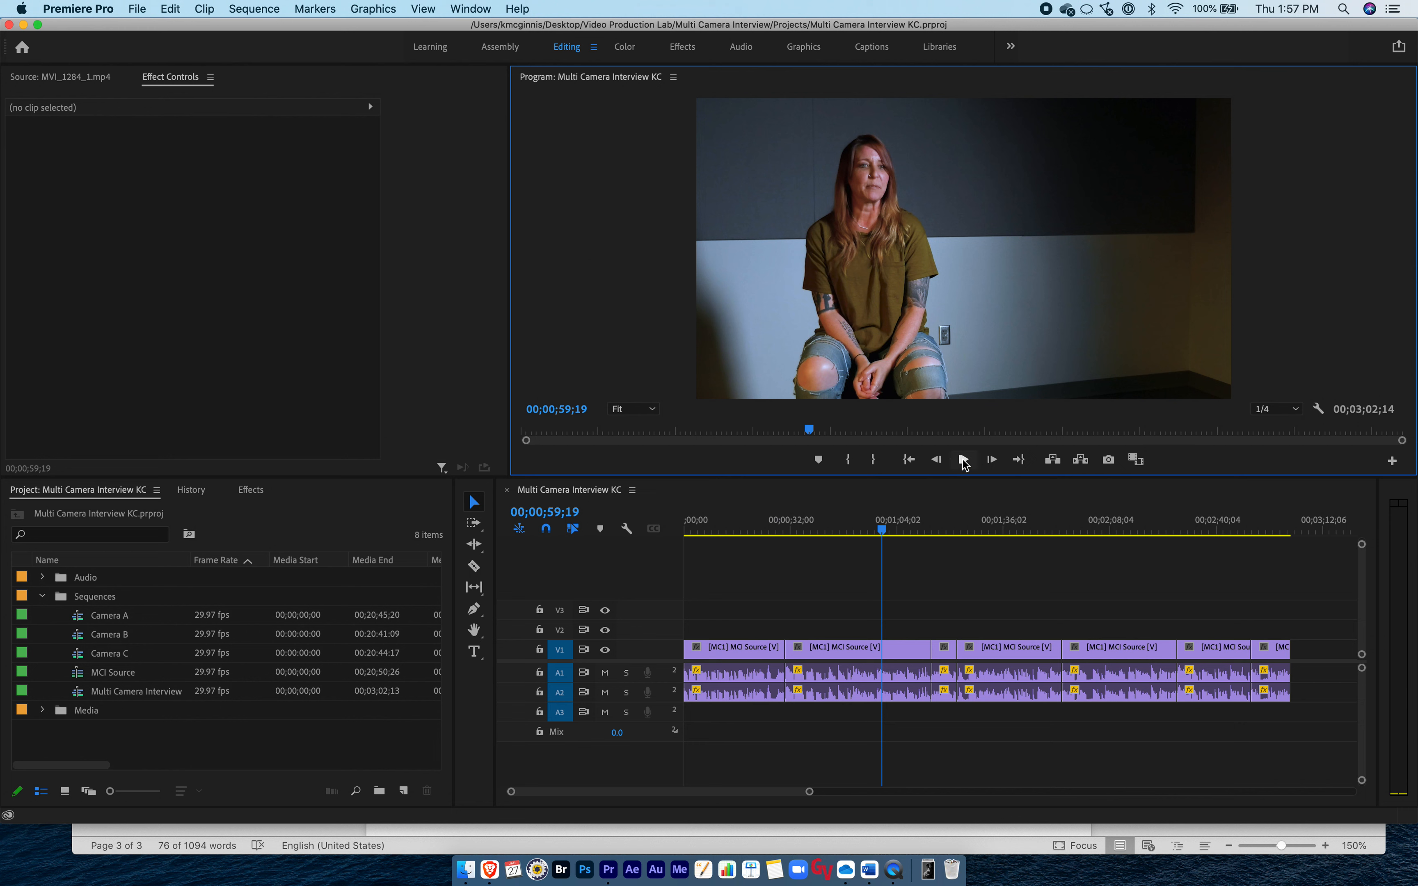
Add the Toggle Multi-Camera View button to the Program monitor's controls and turn on the multi-camera view.
left_click(963, 460)
left_click(963, 460)
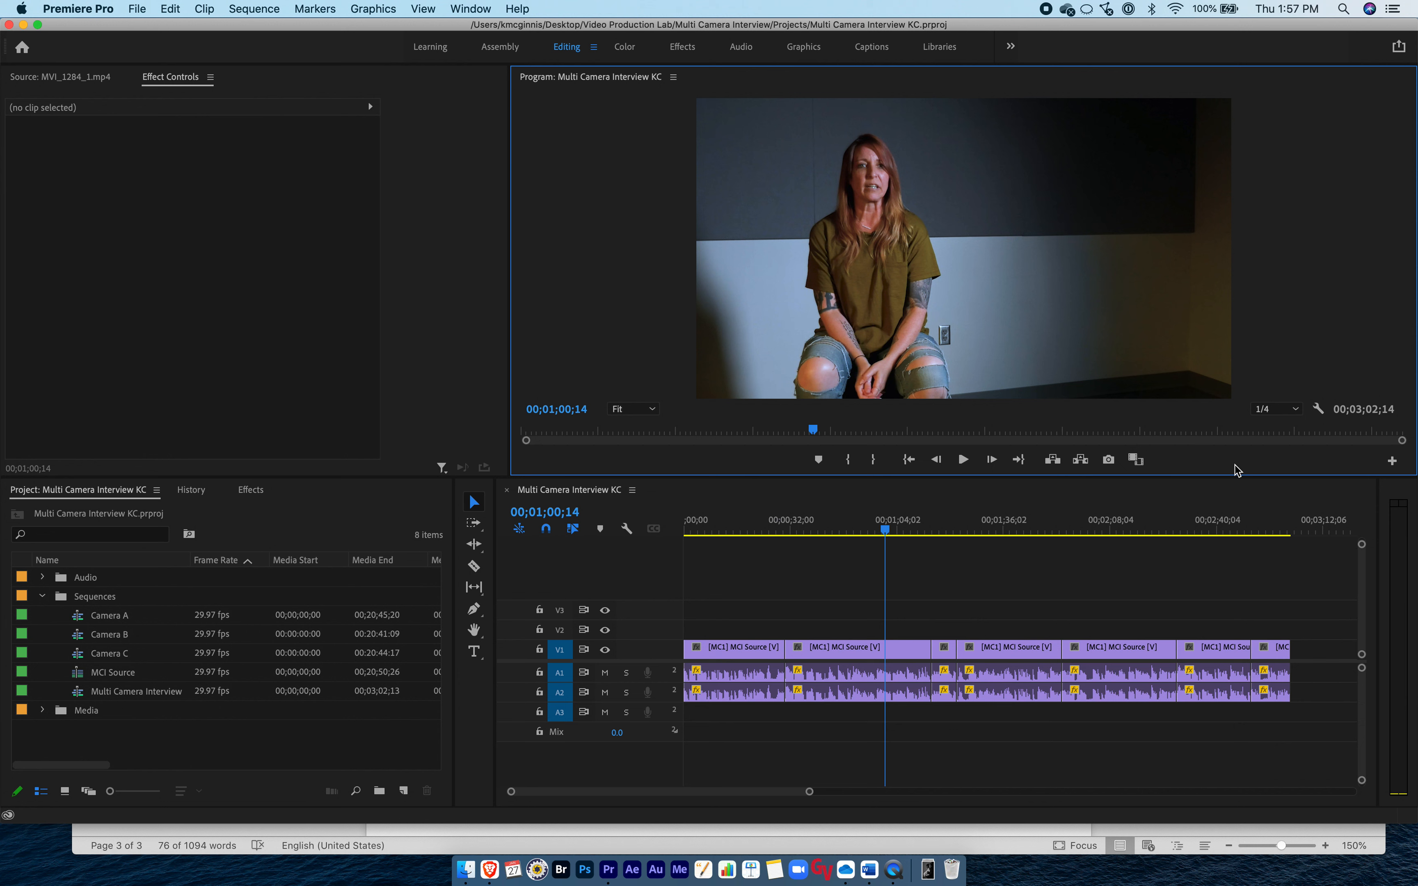
left_click(1392, 462)
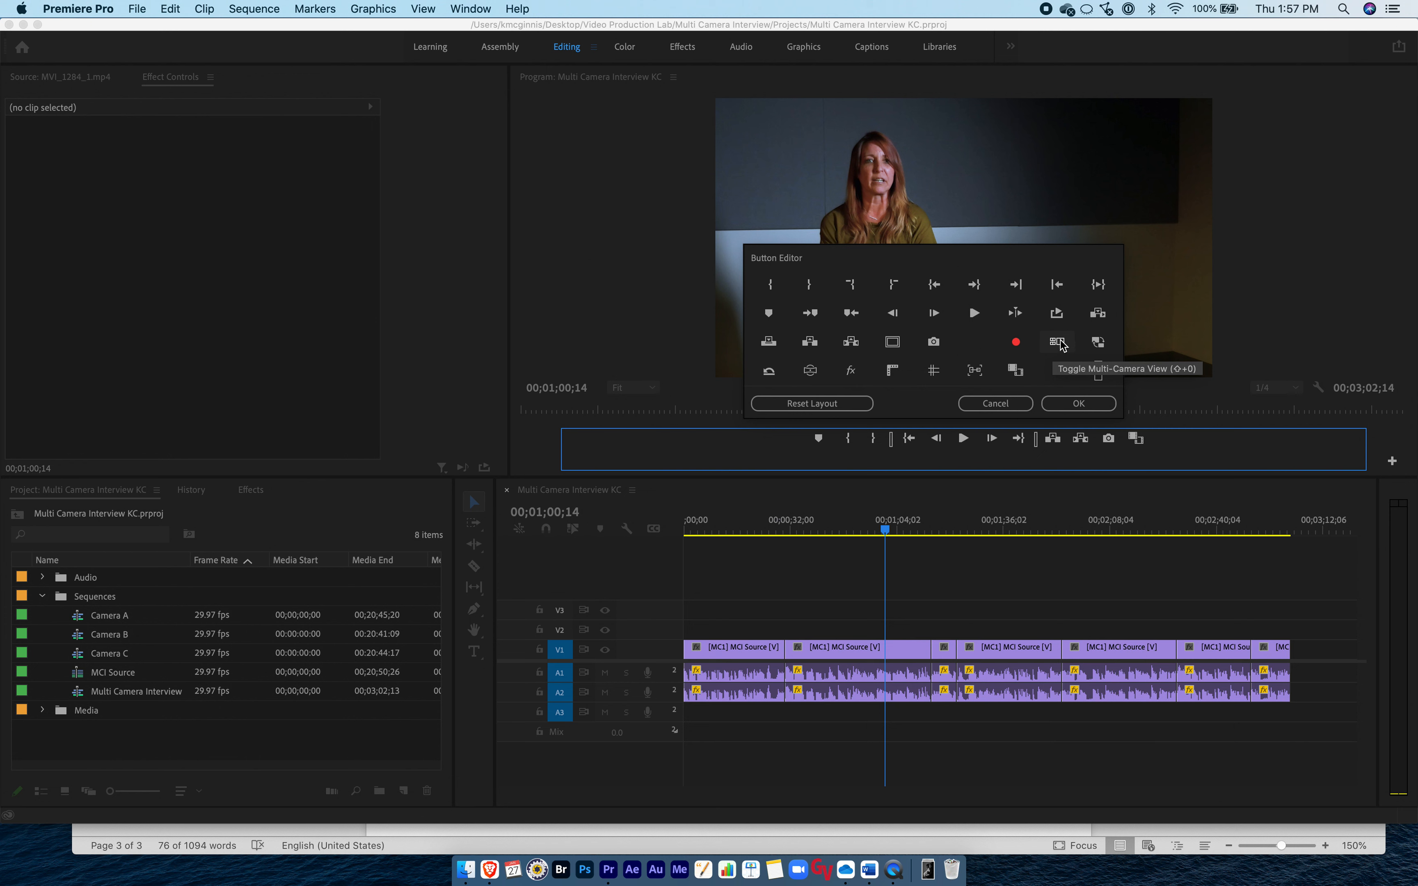
left_click_drag(1057, 344, 1161, 443)
left_click(1087, 404)
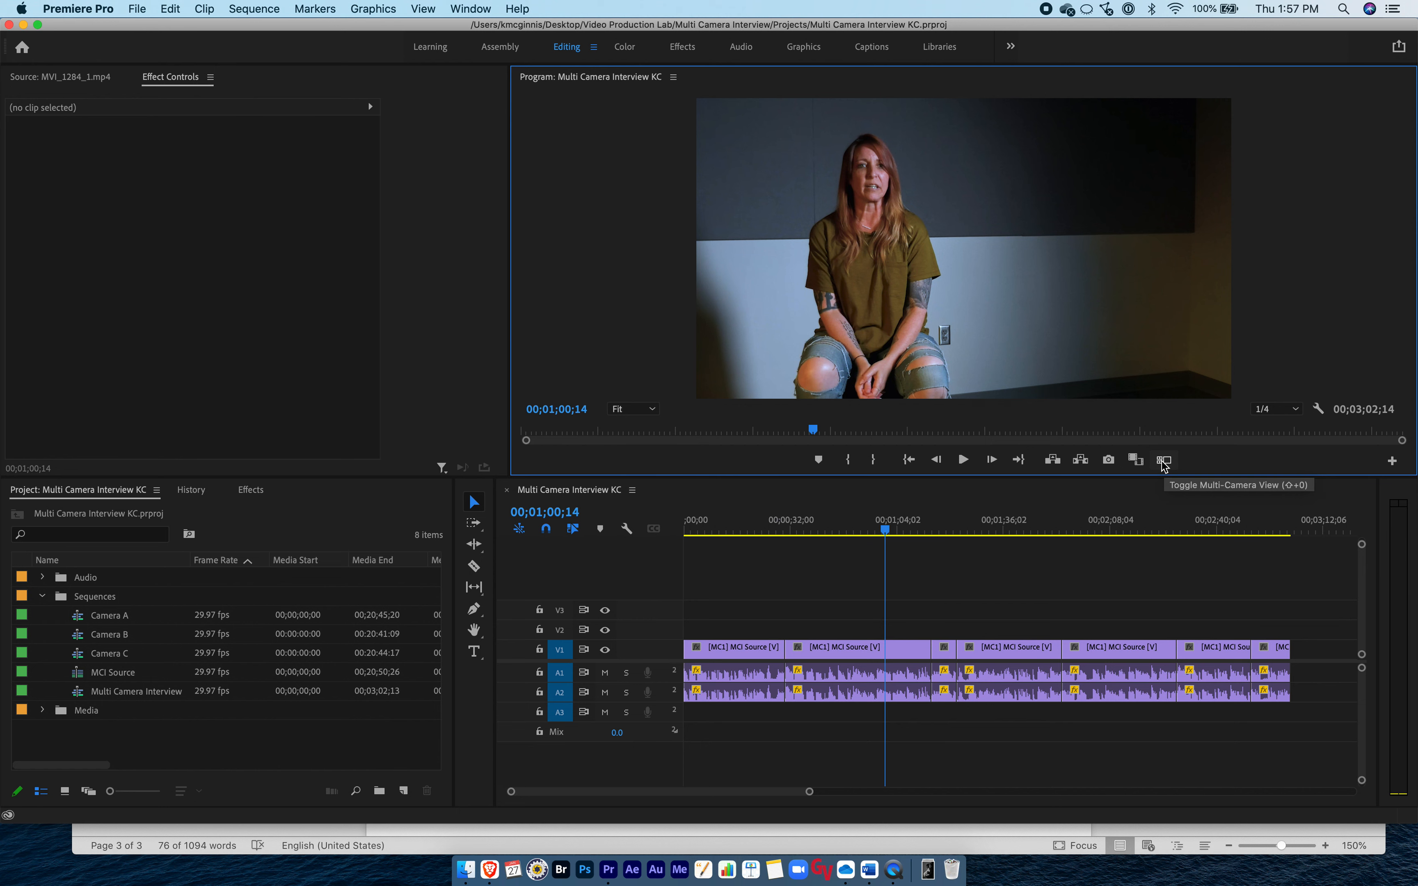
left_click(1162, 461)
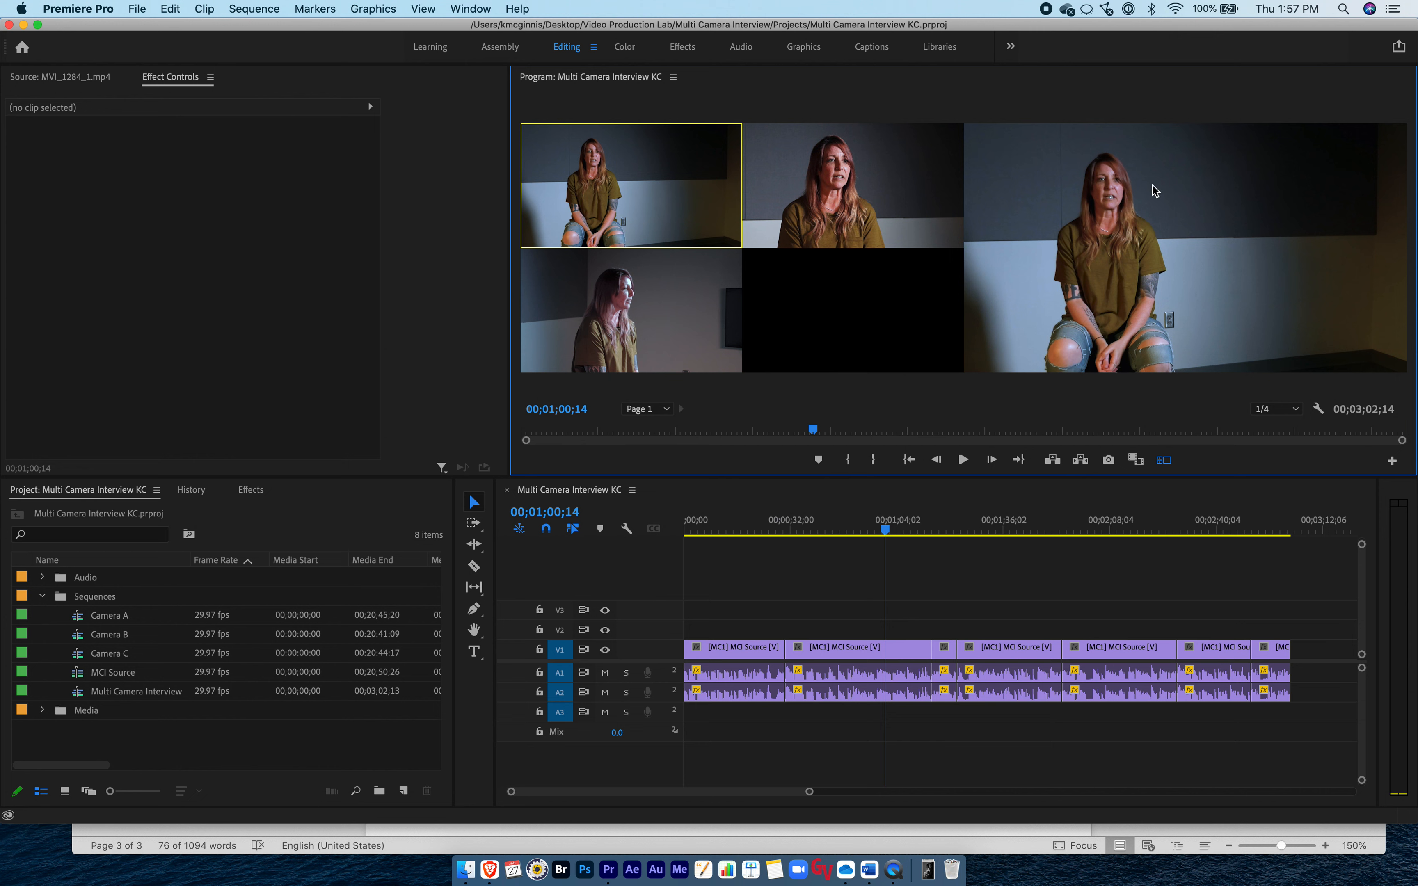
Switch the second clip on V1 to the close-up angle of camera 2 at about 00;00;51;03.
mouse_move(877, 530)
left_mouse_down()
mouse_move(762, 532)
mouse_move(867, 530)
left_mouse_up()
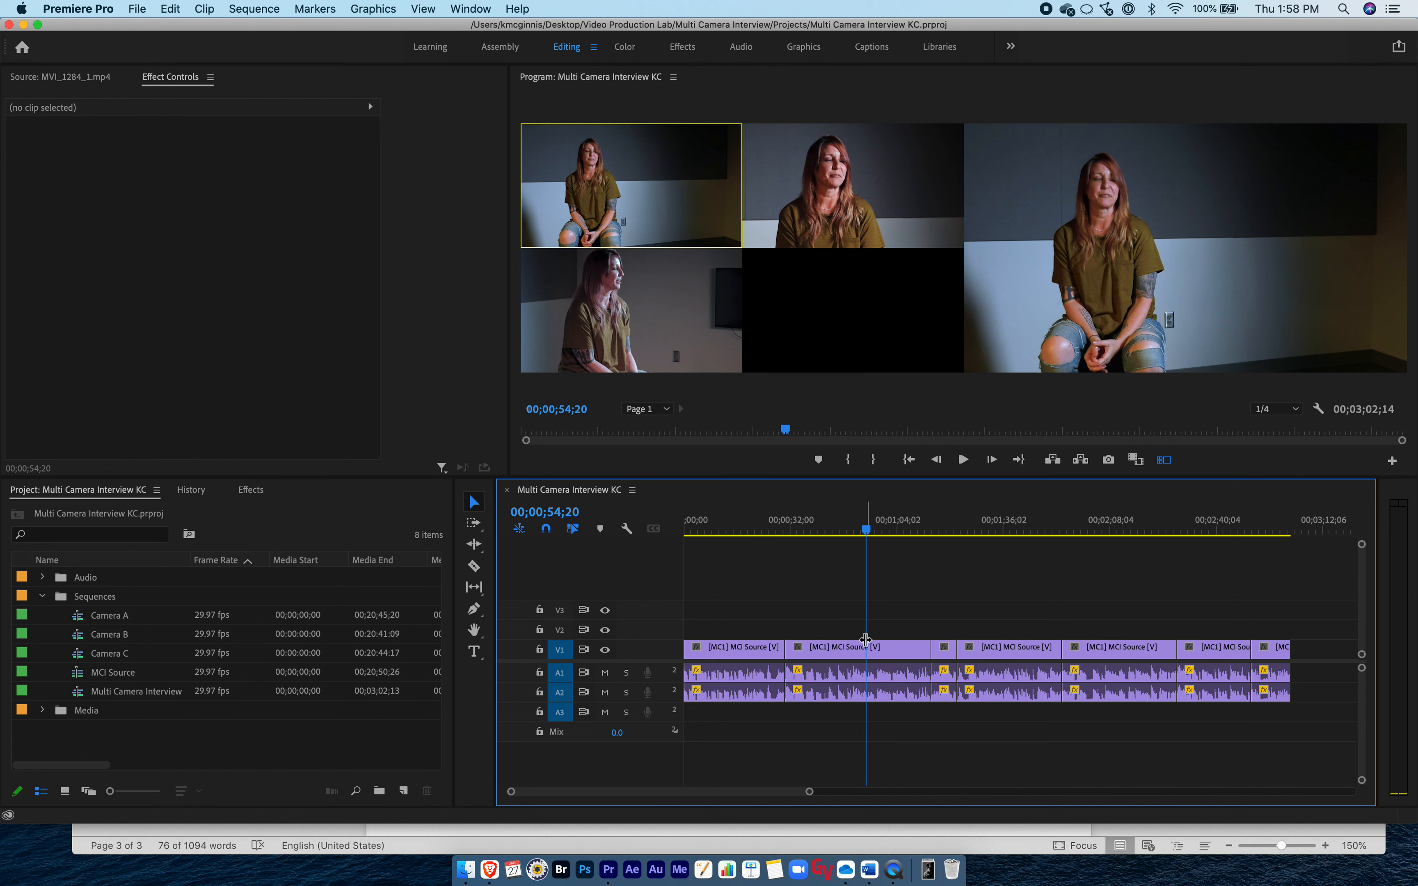
left_click(870, 680)
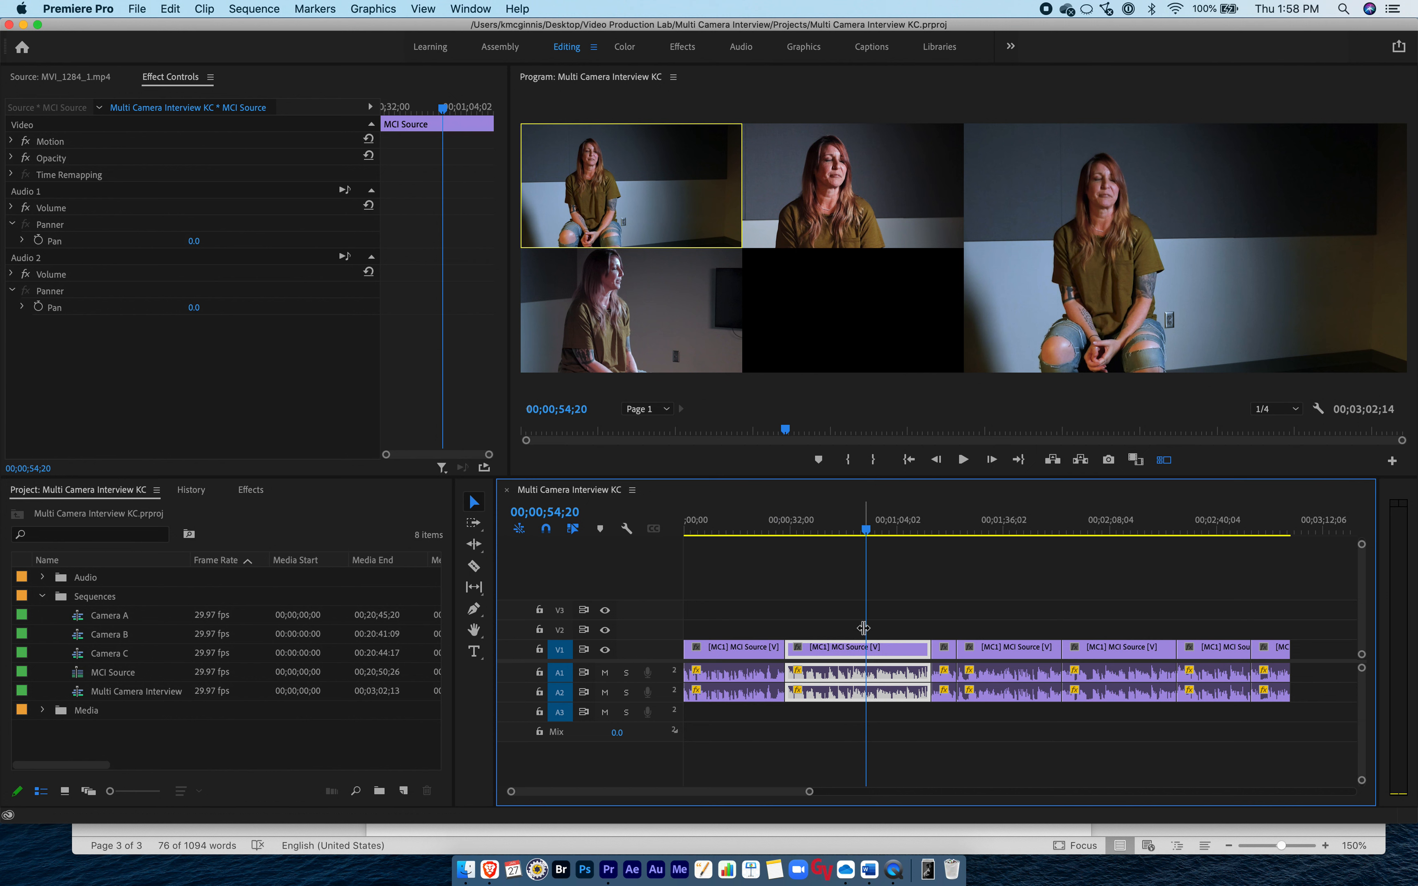
left_click_drag(861, 530, 853, 530)
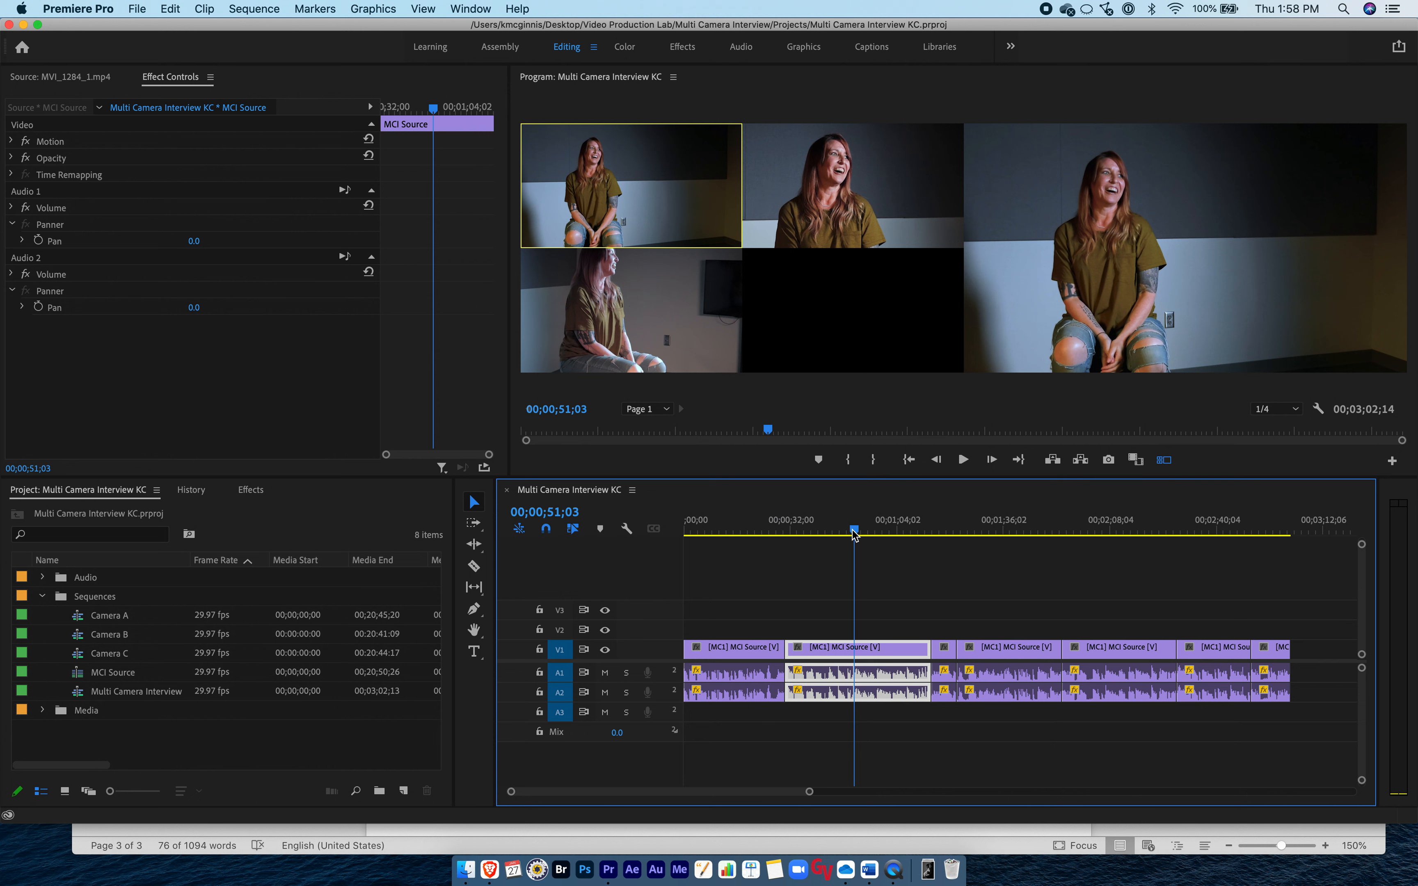
left_click(847, 195)
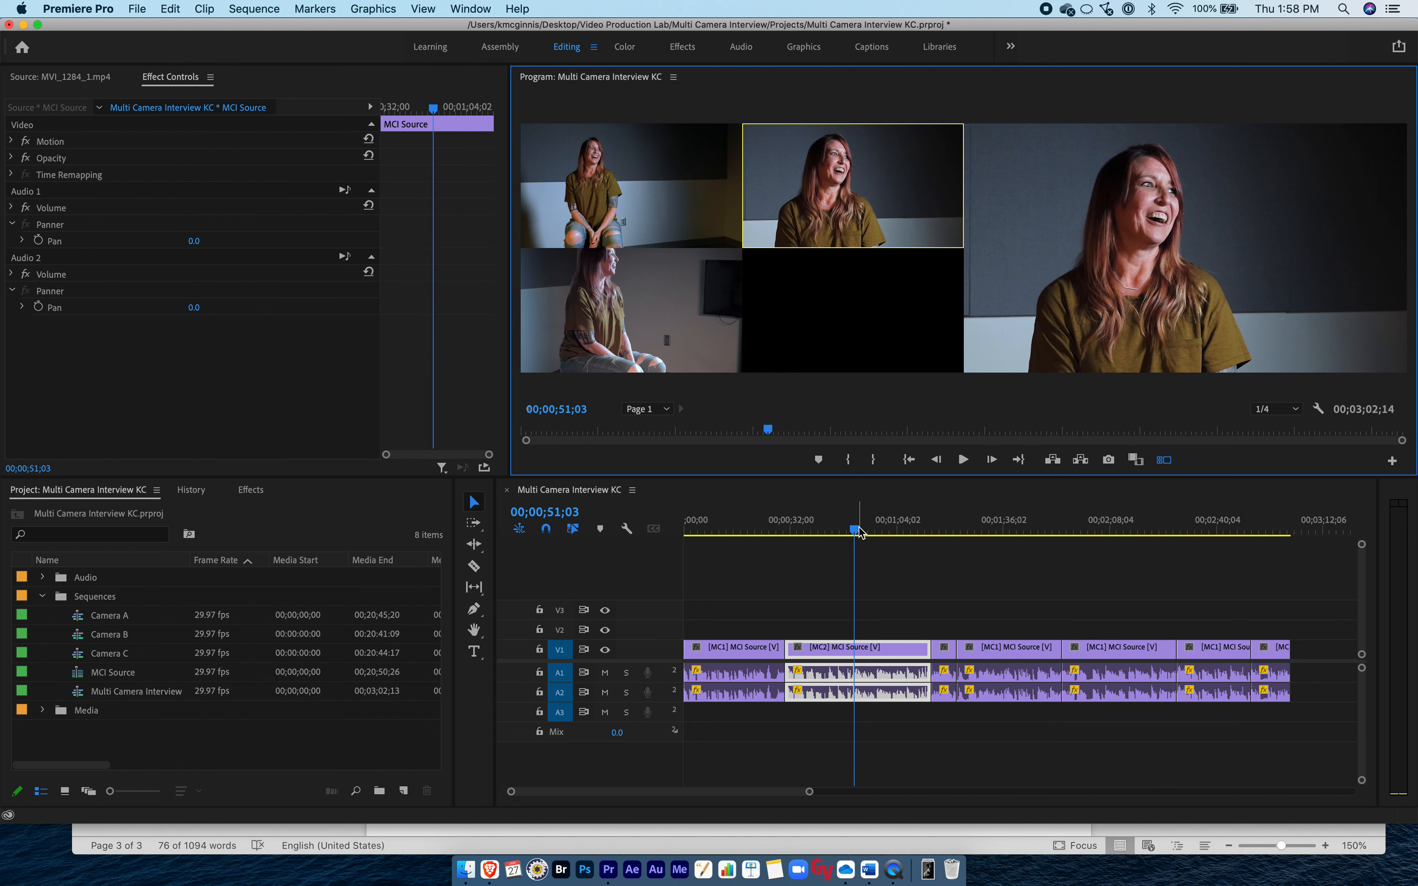
Play across the cut between the first and second clips to check the change of camera angle.
left_click_drag(856, 534, 779, 535)
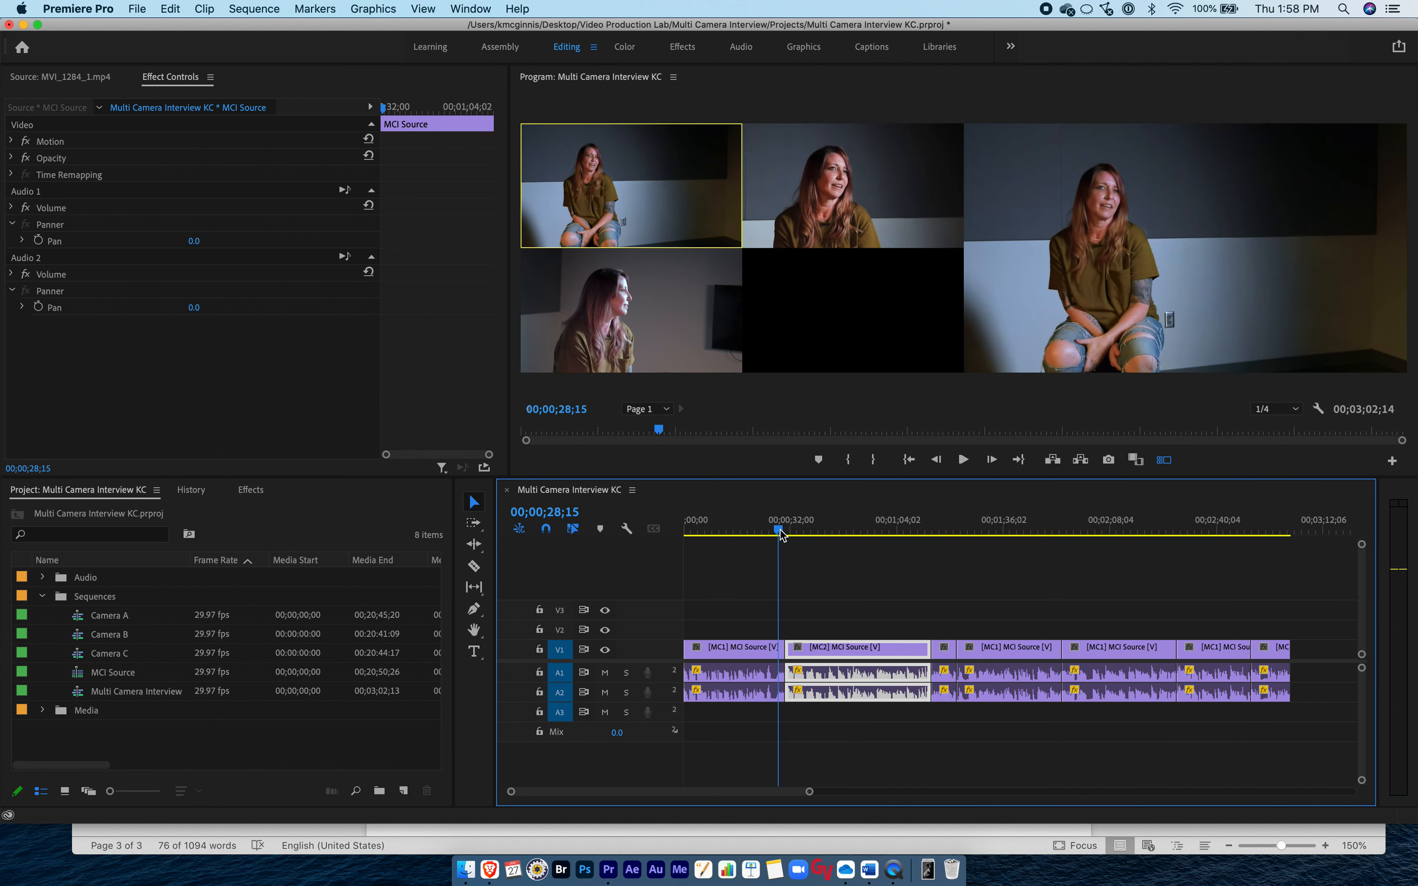
left_click_drag(810, 792, 718, 791)
left_click(963, 459)
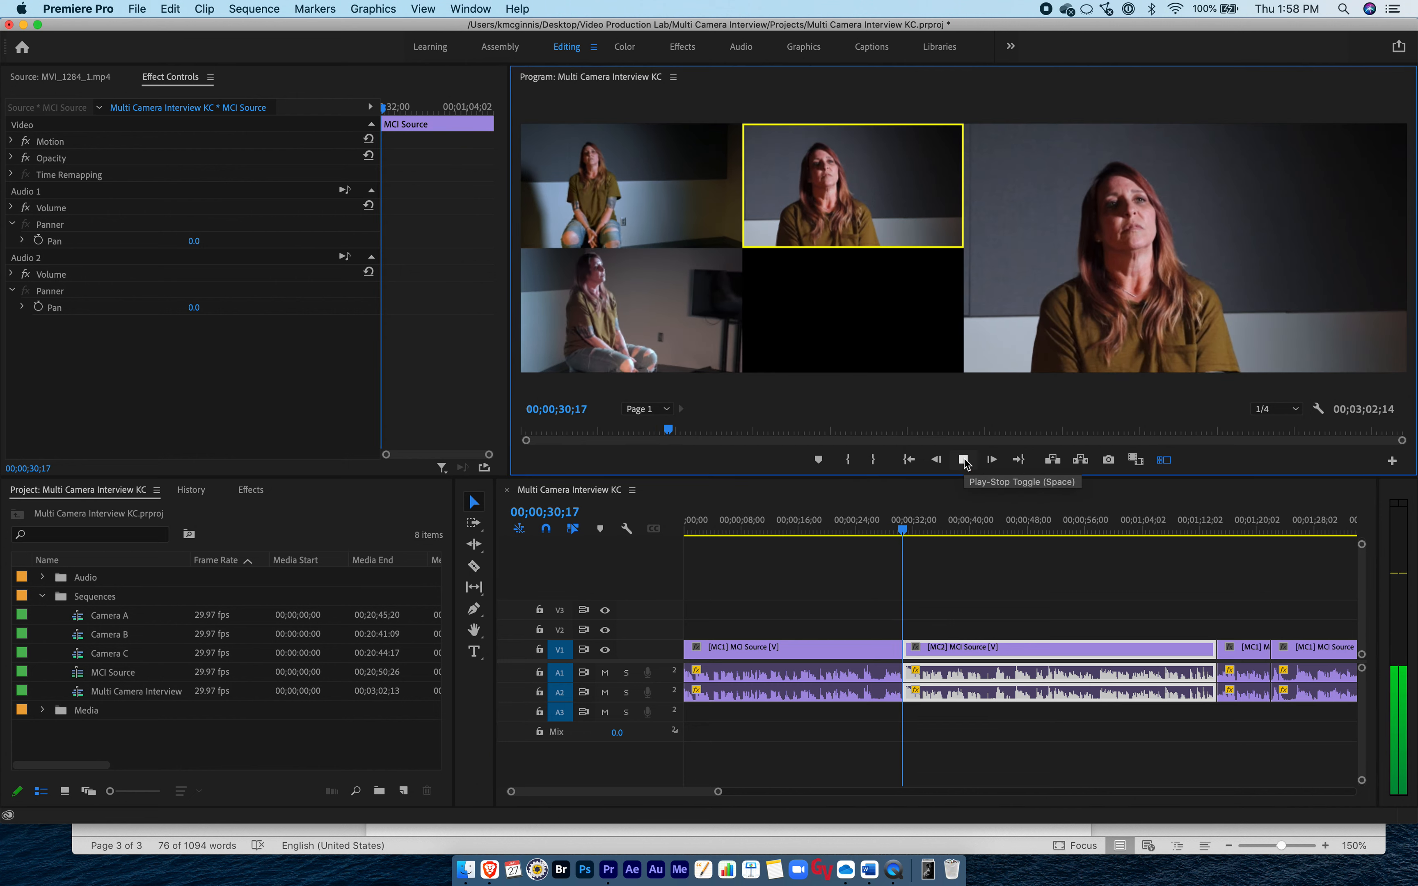
left_click(965, 461)
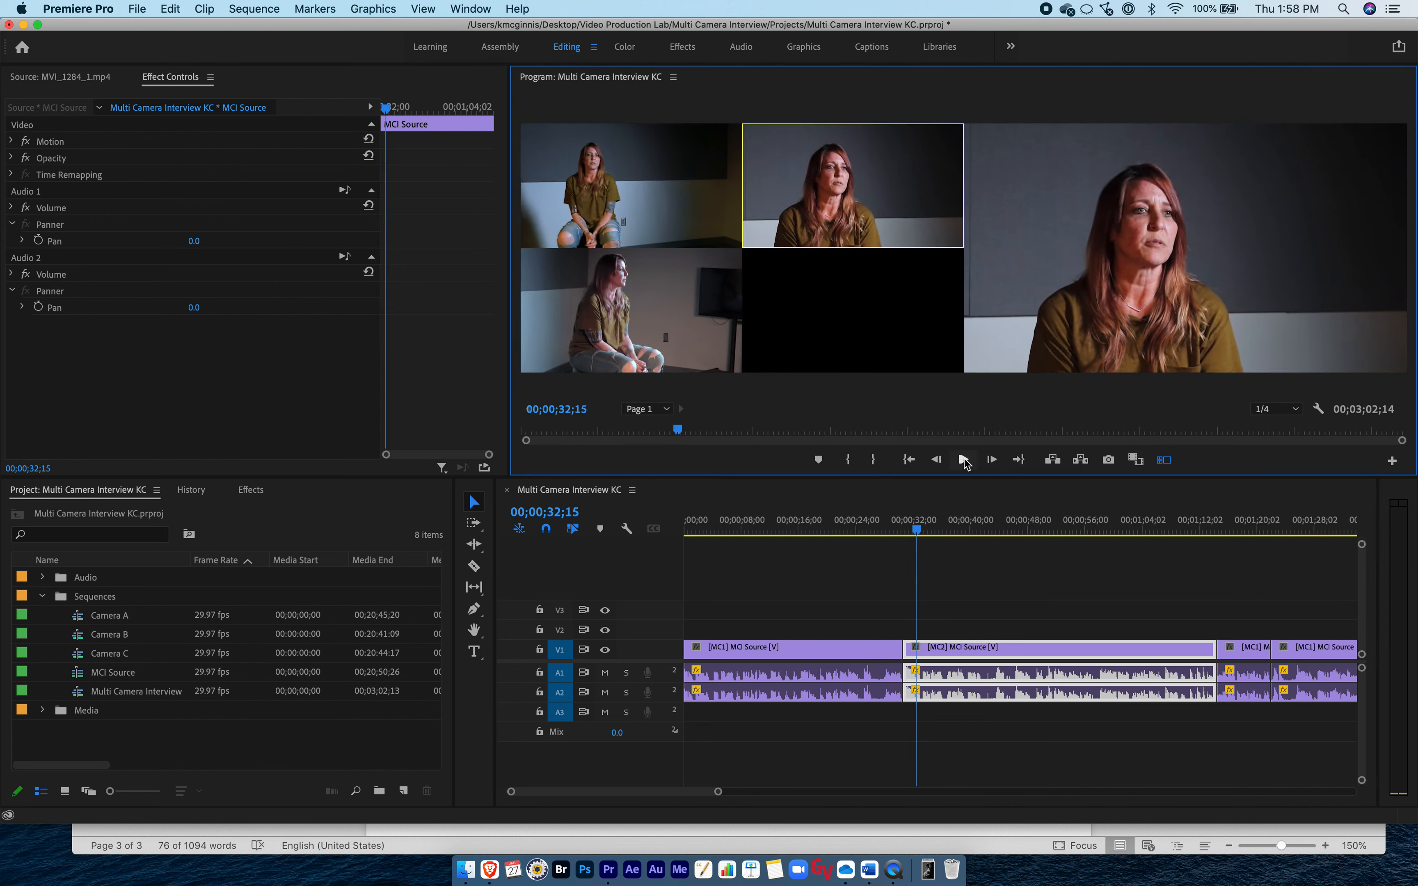
left_click_drag(917, 534, 894, 535)
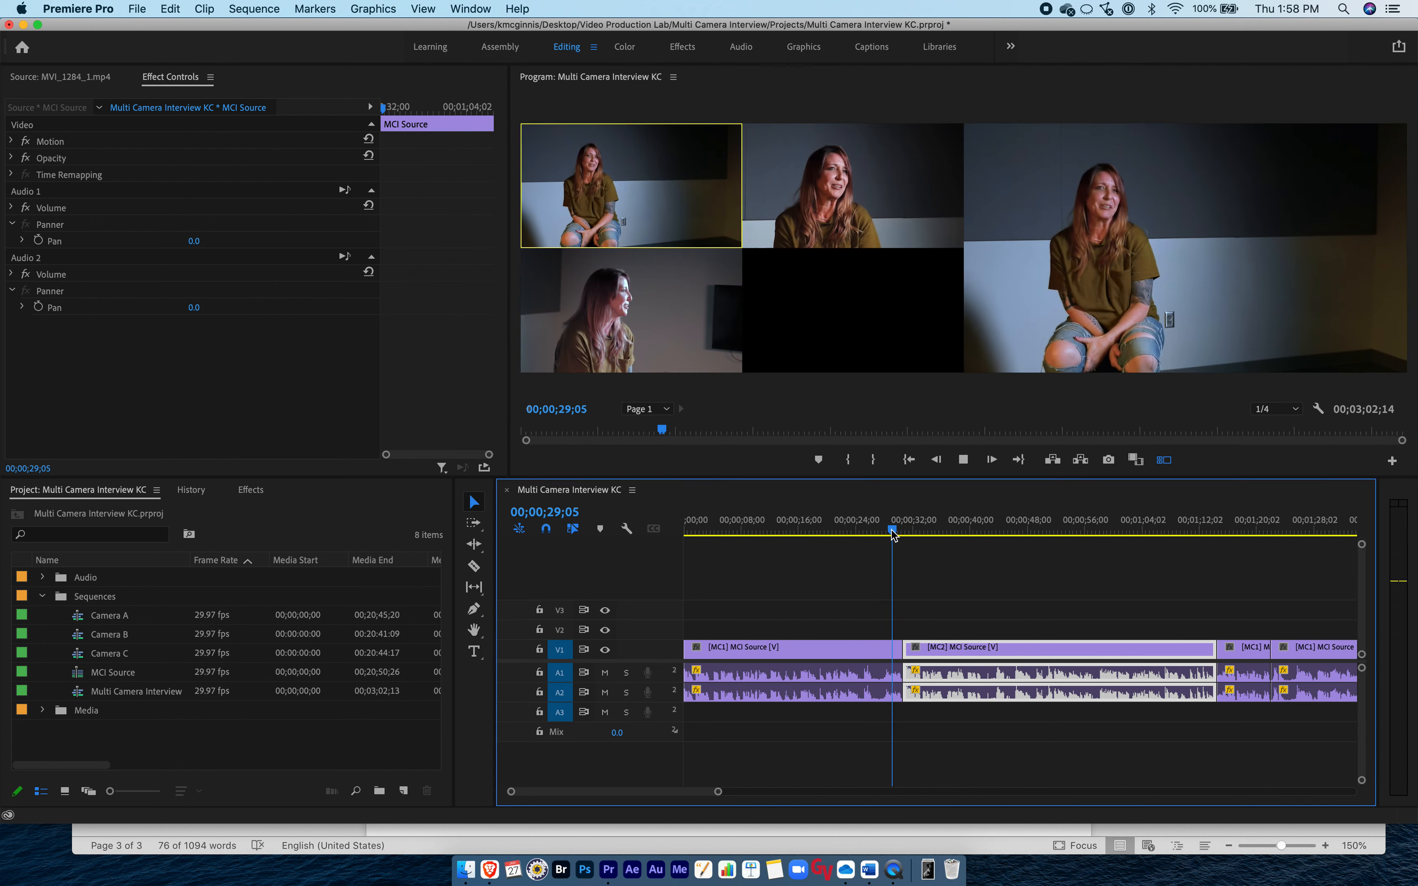
key("space")
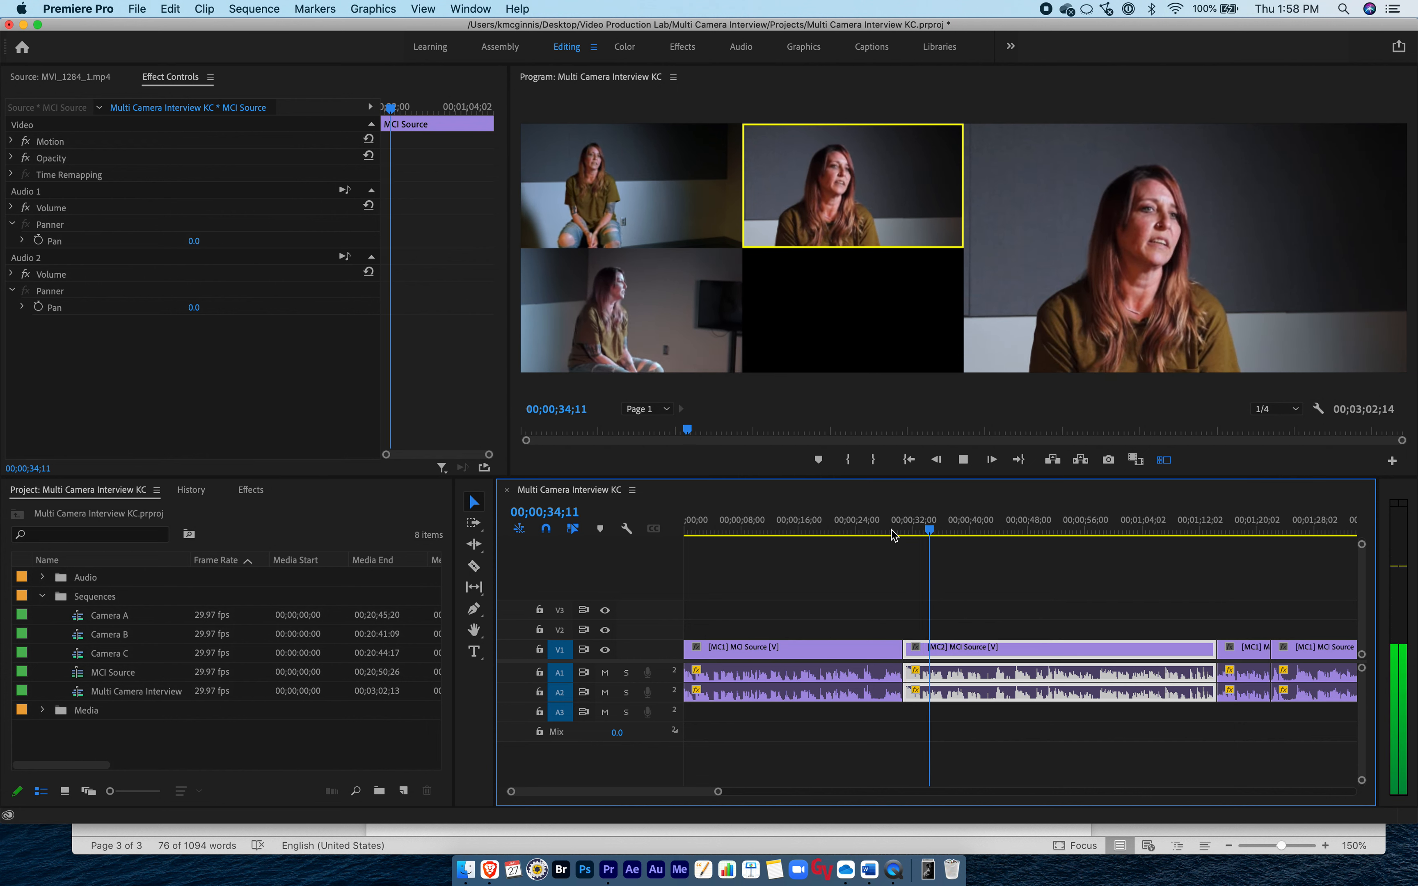
key("space")
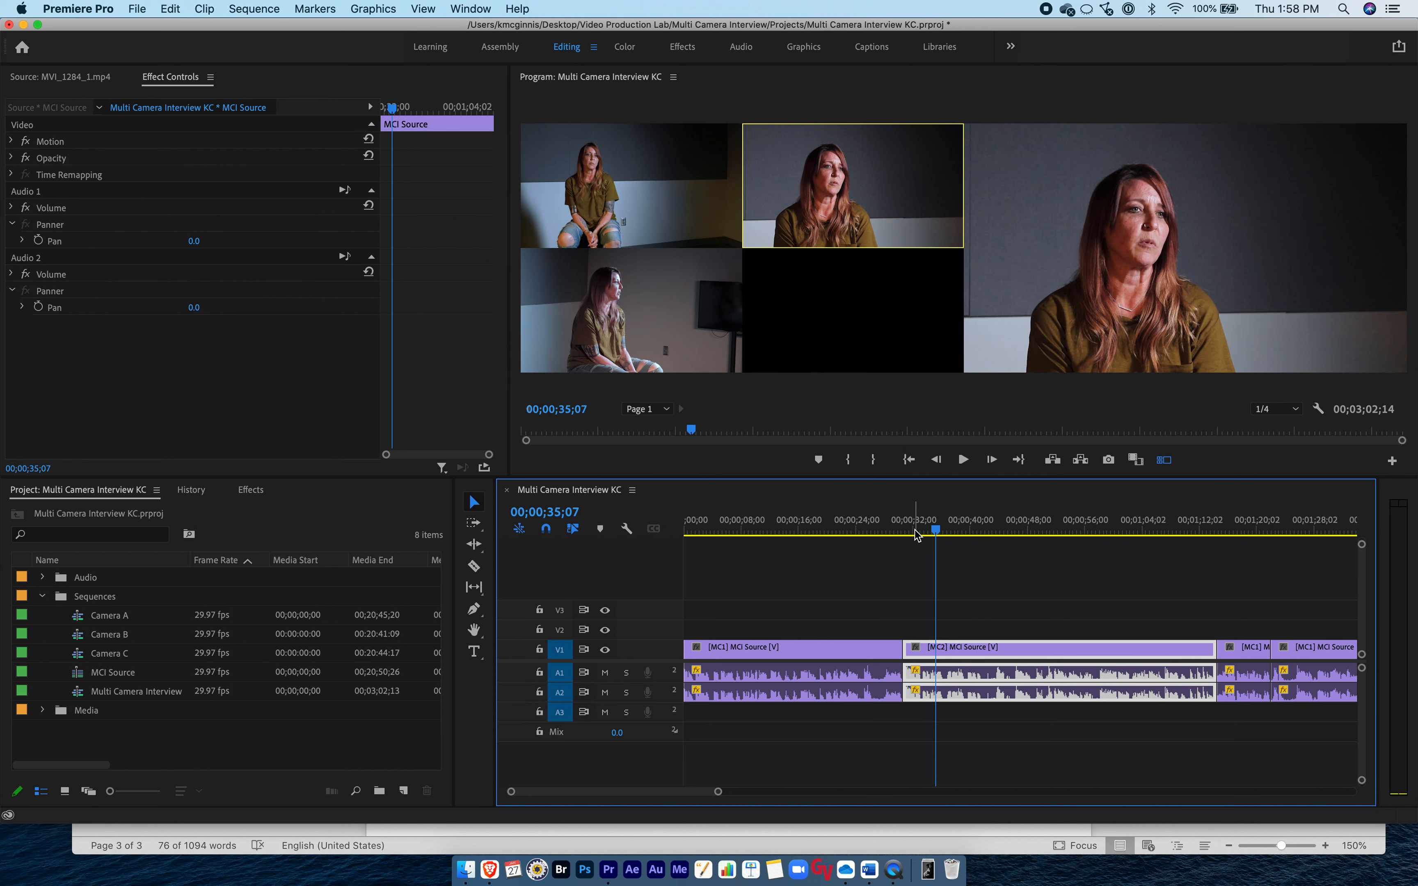
key("backslash")
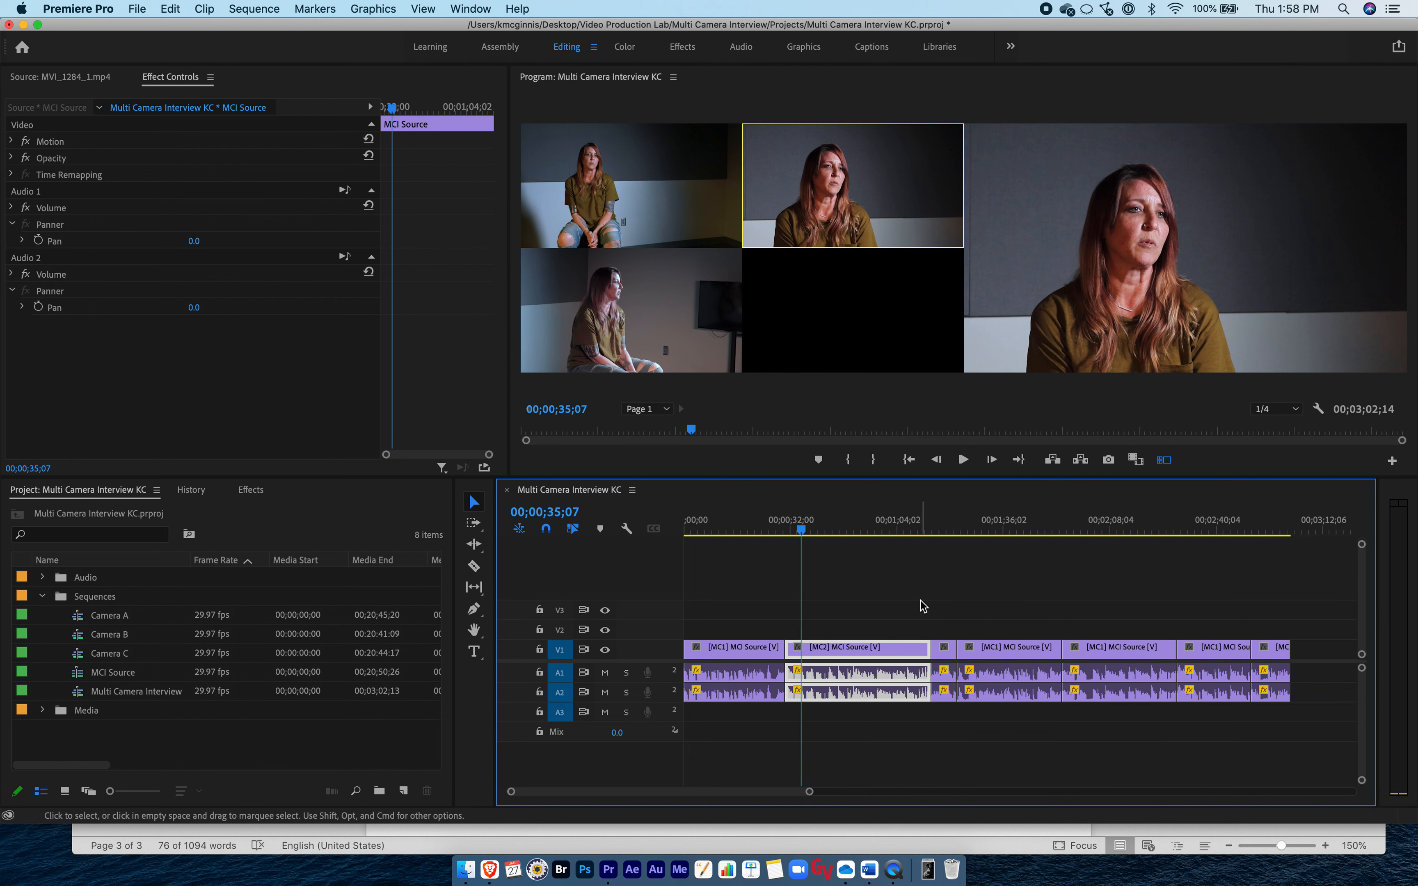
left_click(921, 600)
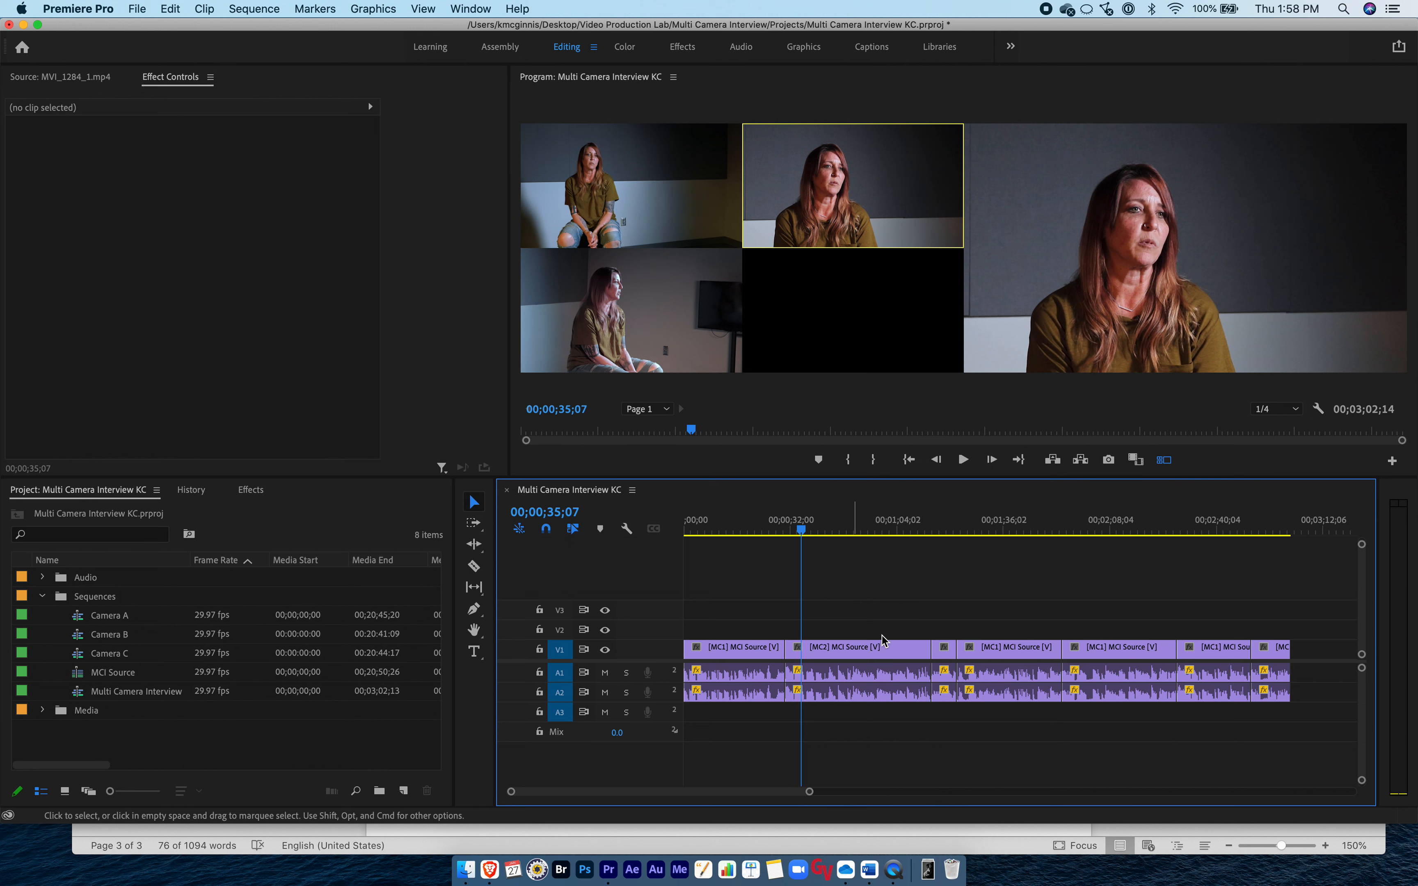
left_click(944, 625)
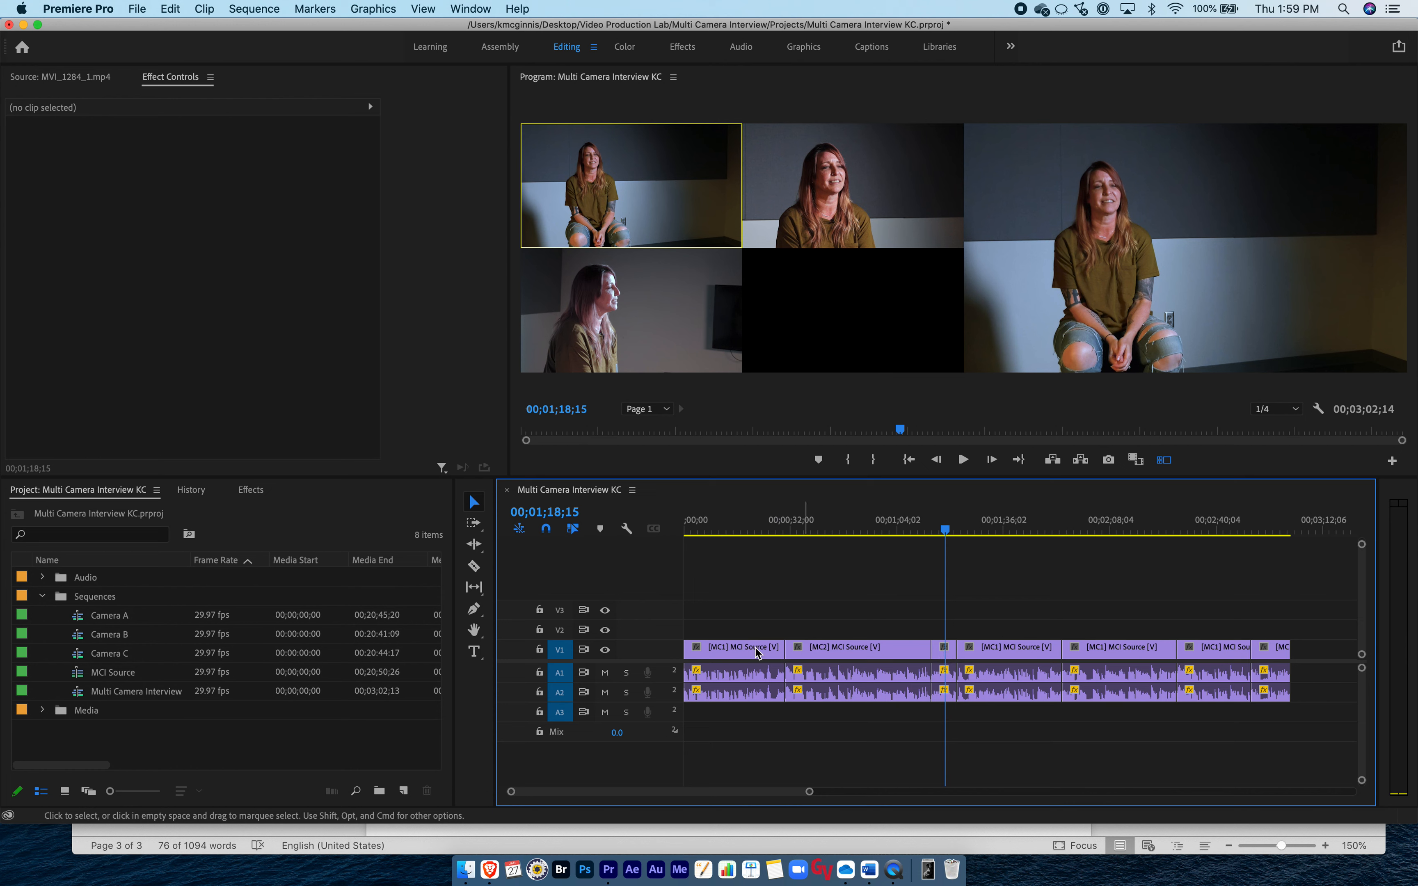
Play the opening of the first clip from 00;00;00;00 at a higher system volume and save the project.
left_click(740, 650)
left_click(738, 530)
mouse_move(747, 529)
left_mouse_down()
mouse_move(786, 531)
mouse_move(738, 533)
left_mouse_up()
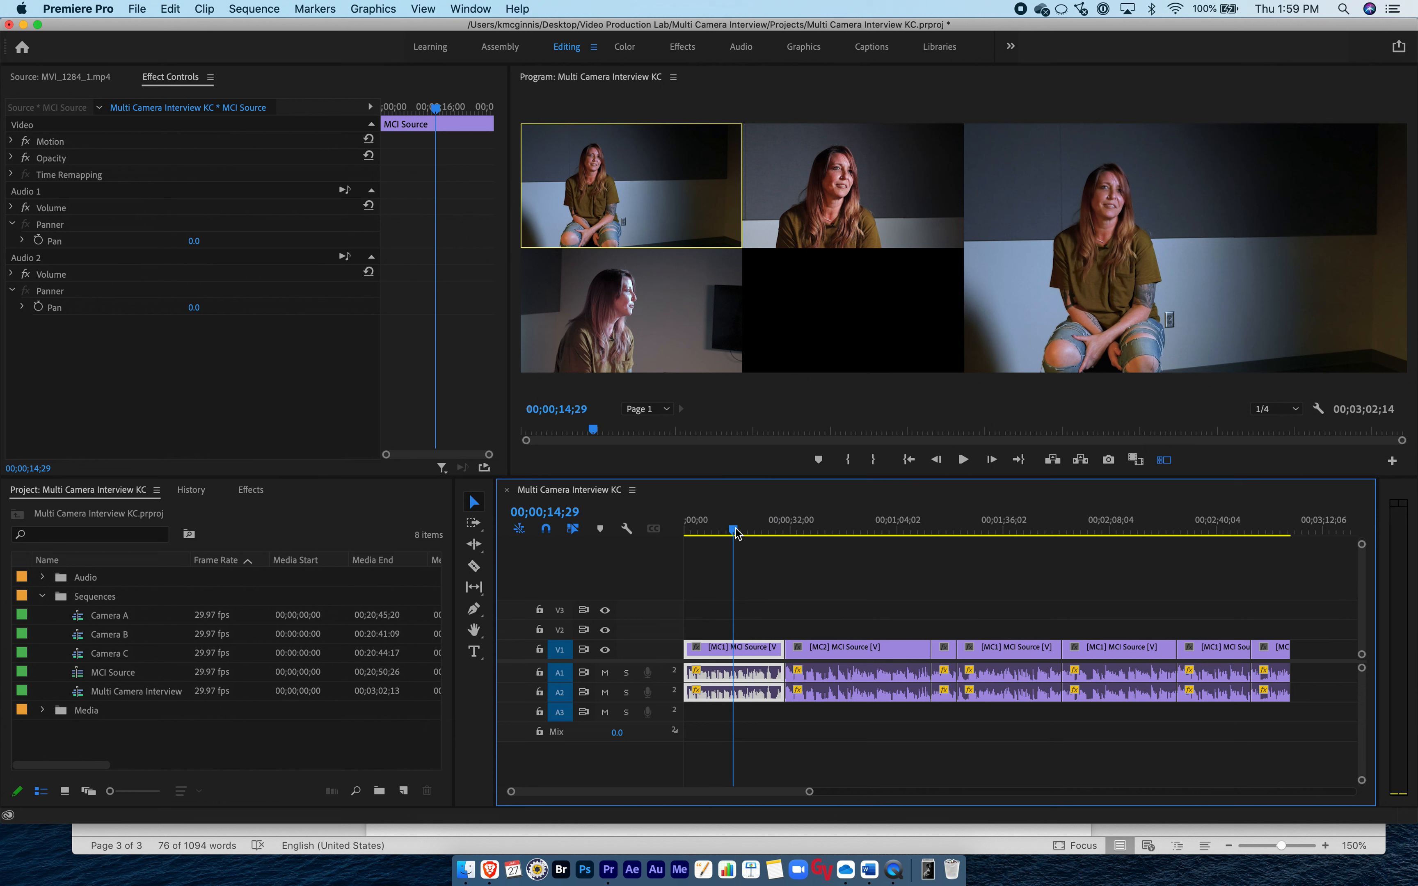
mouse_move(737, 534)
left_mouse_down()
mouse_move(724, 533)
mouse_move(885, 533)
mouse_move(754, 533)
left_mouse_up()
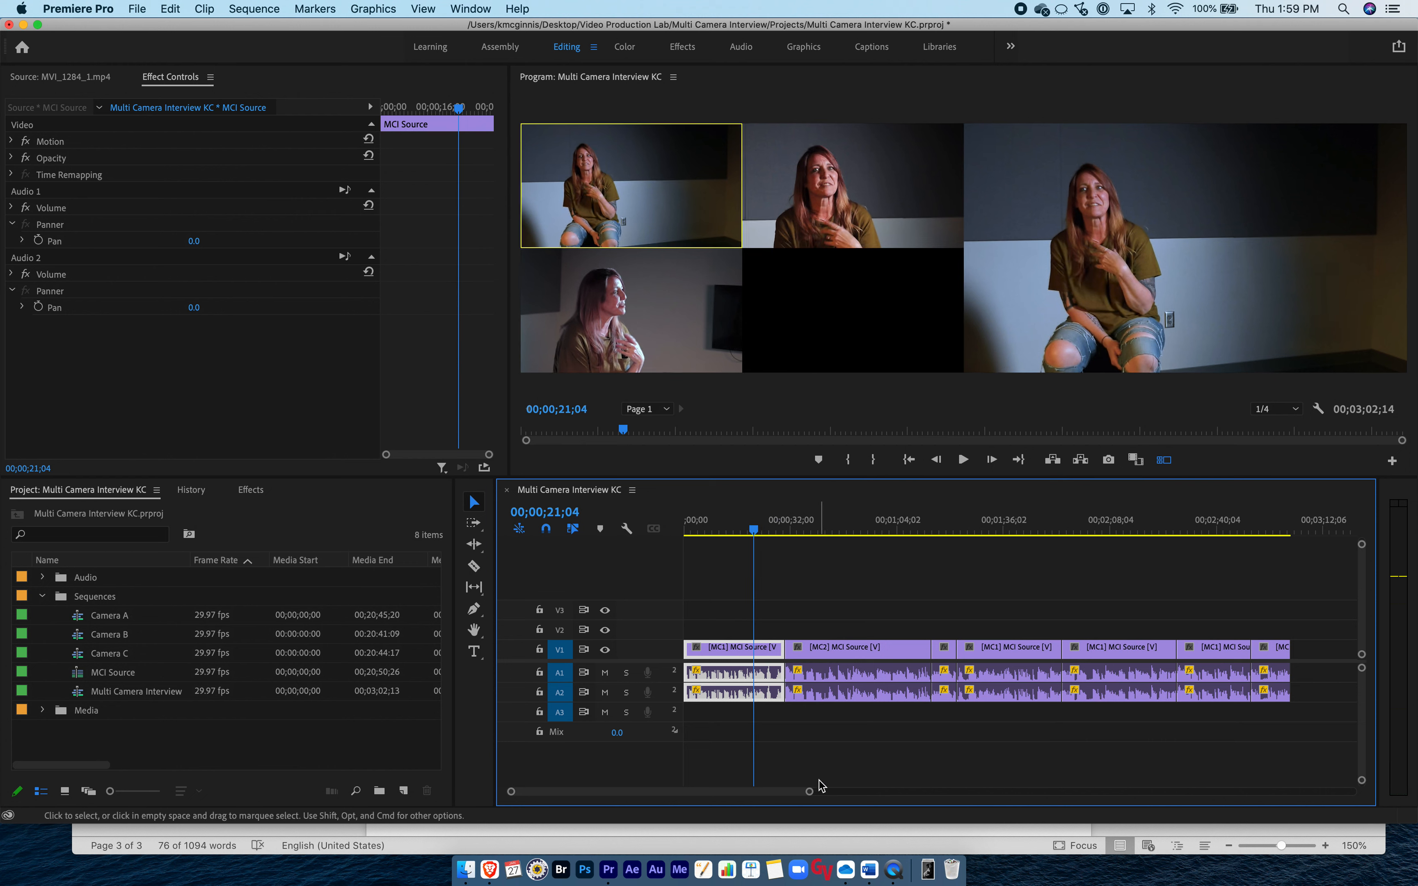
left_click_drag(809, 792, 631, 794)
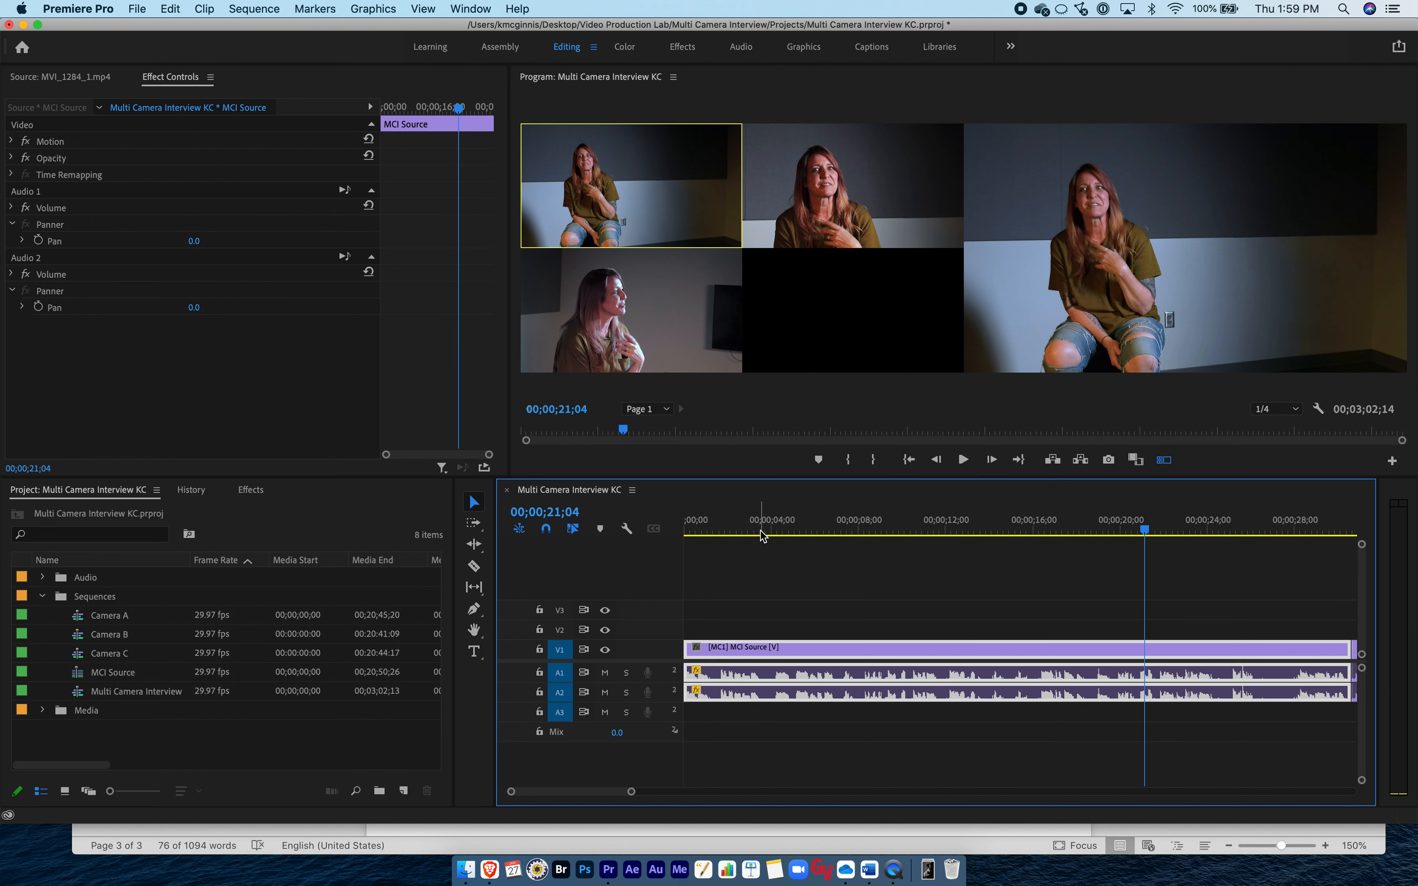
left_click_drag(760, 531, 683, 531)
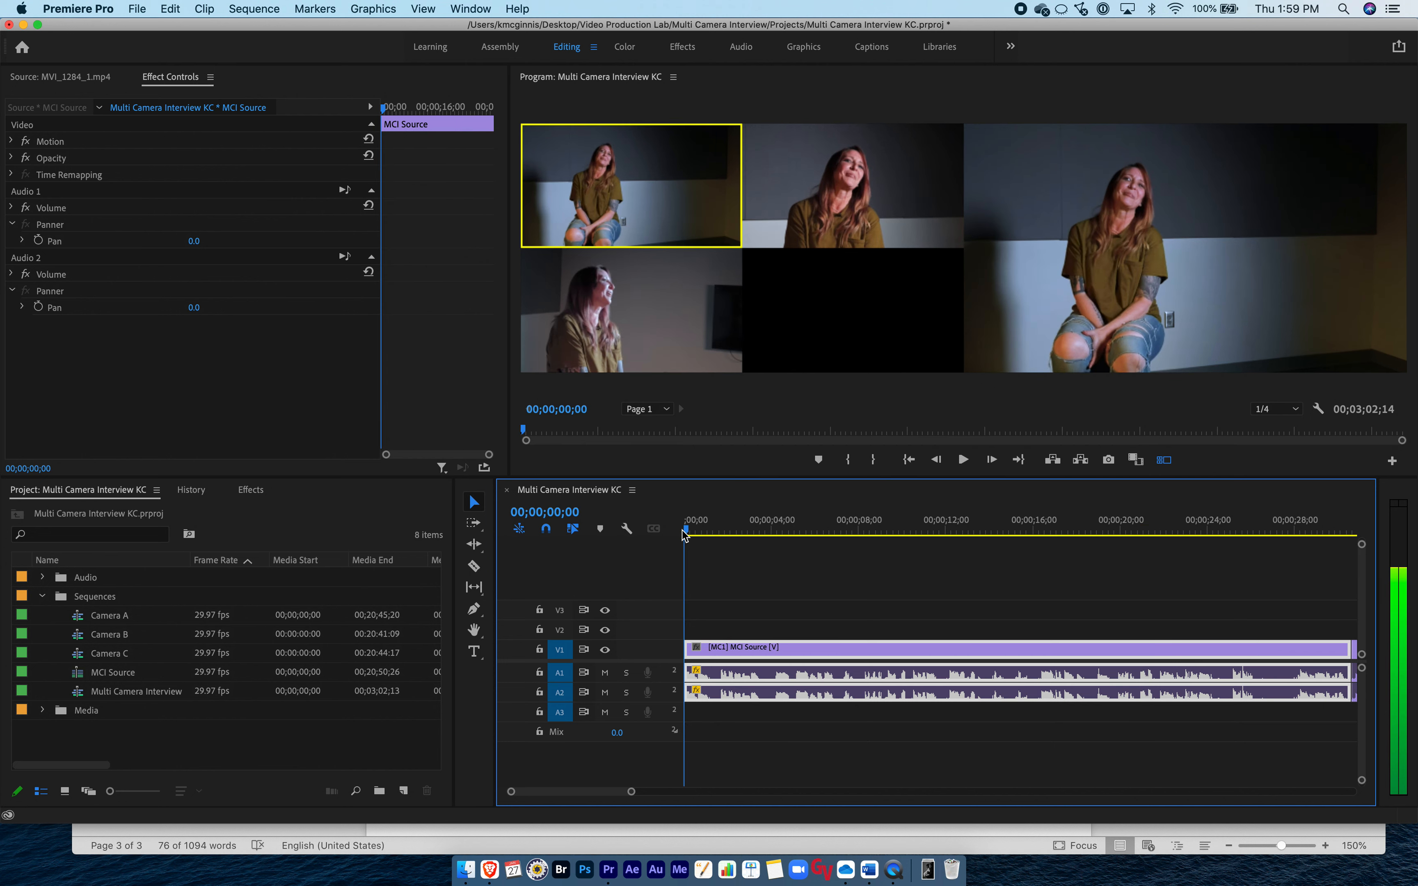
key("XF86AudioRaiseVolume")
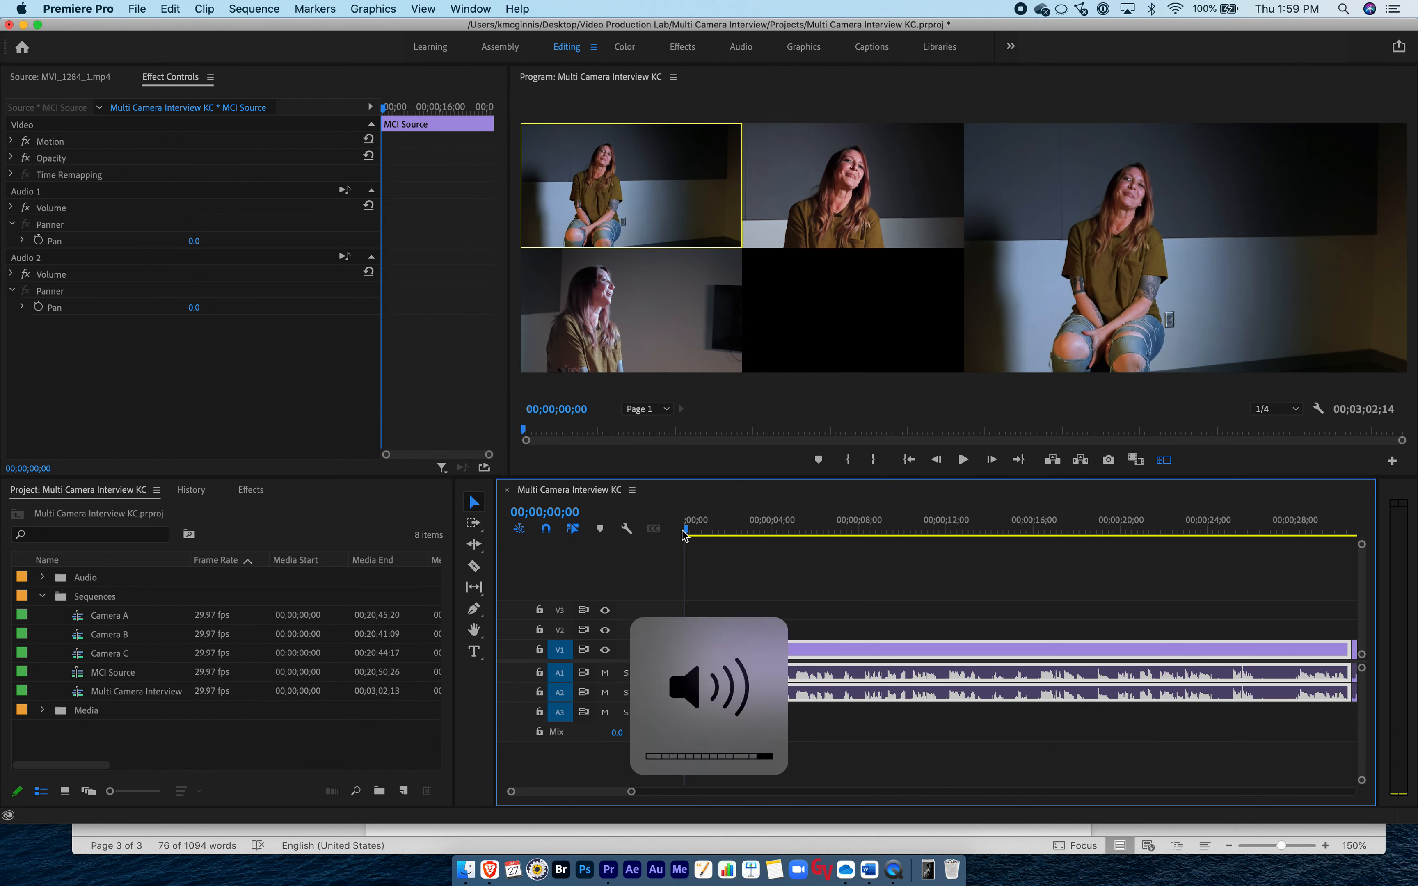
key("space")
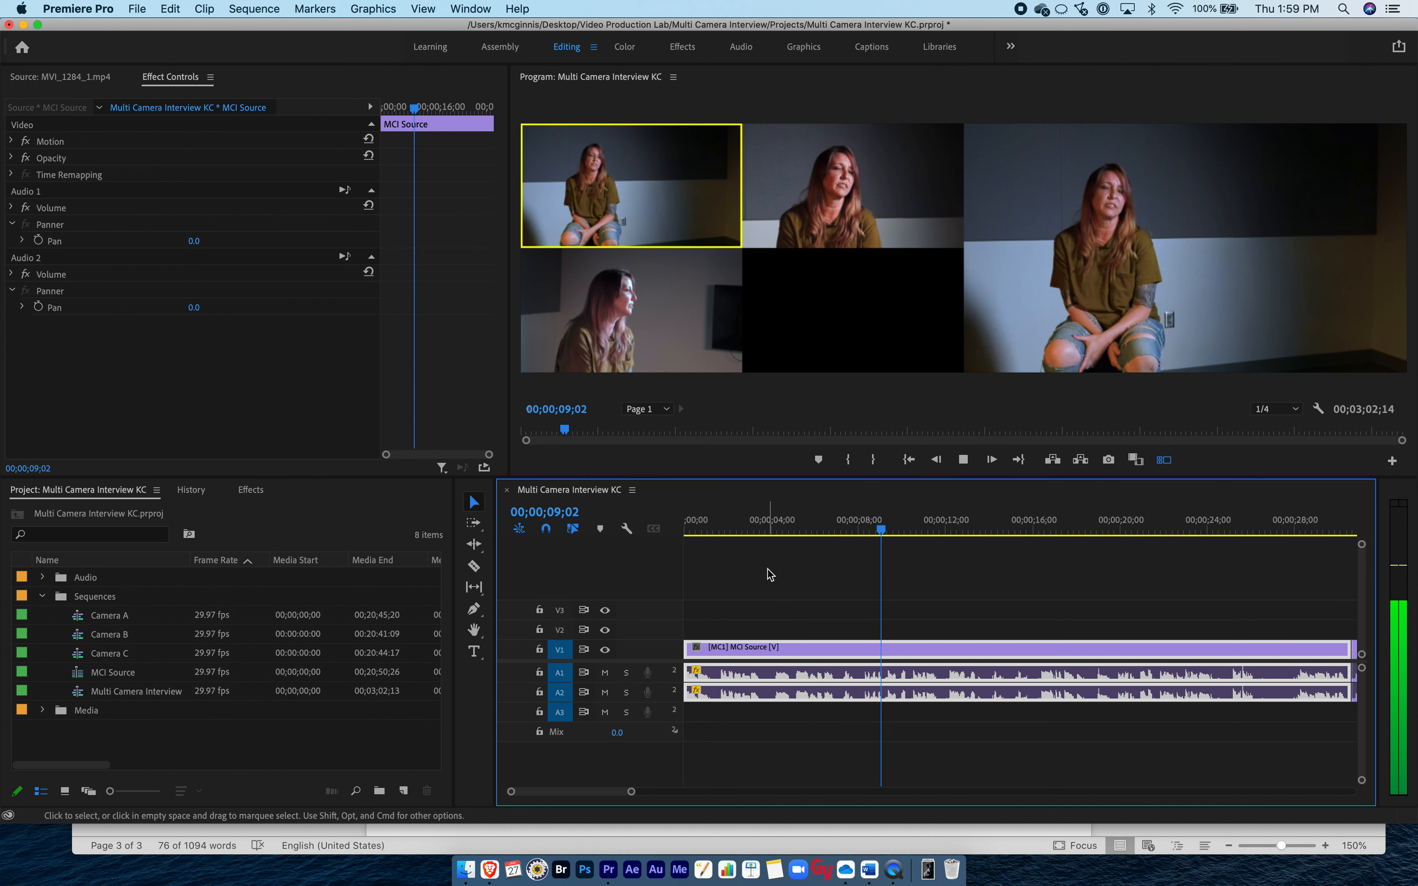
key("space")
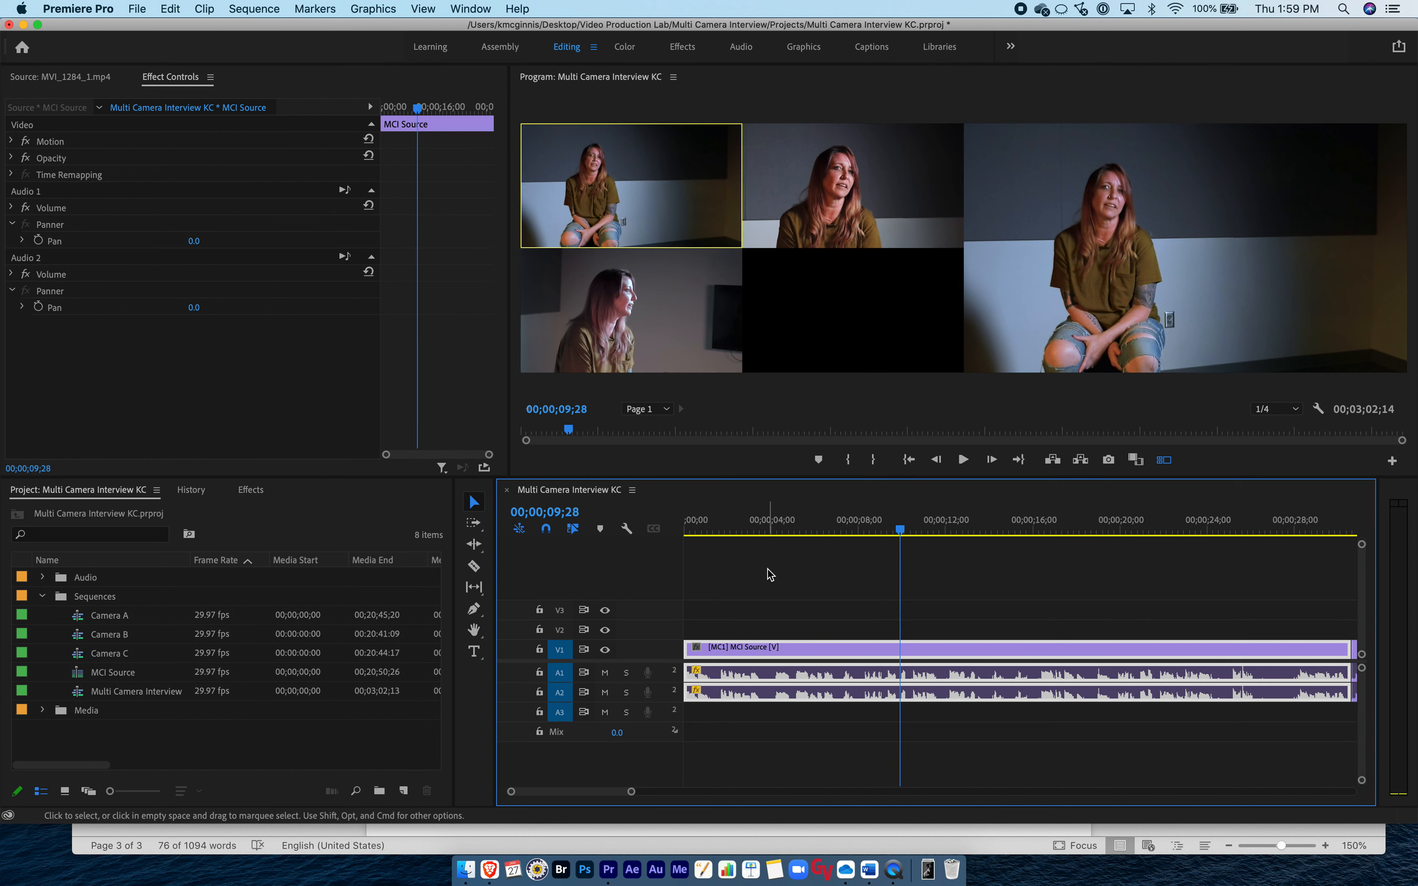
key("super+s")
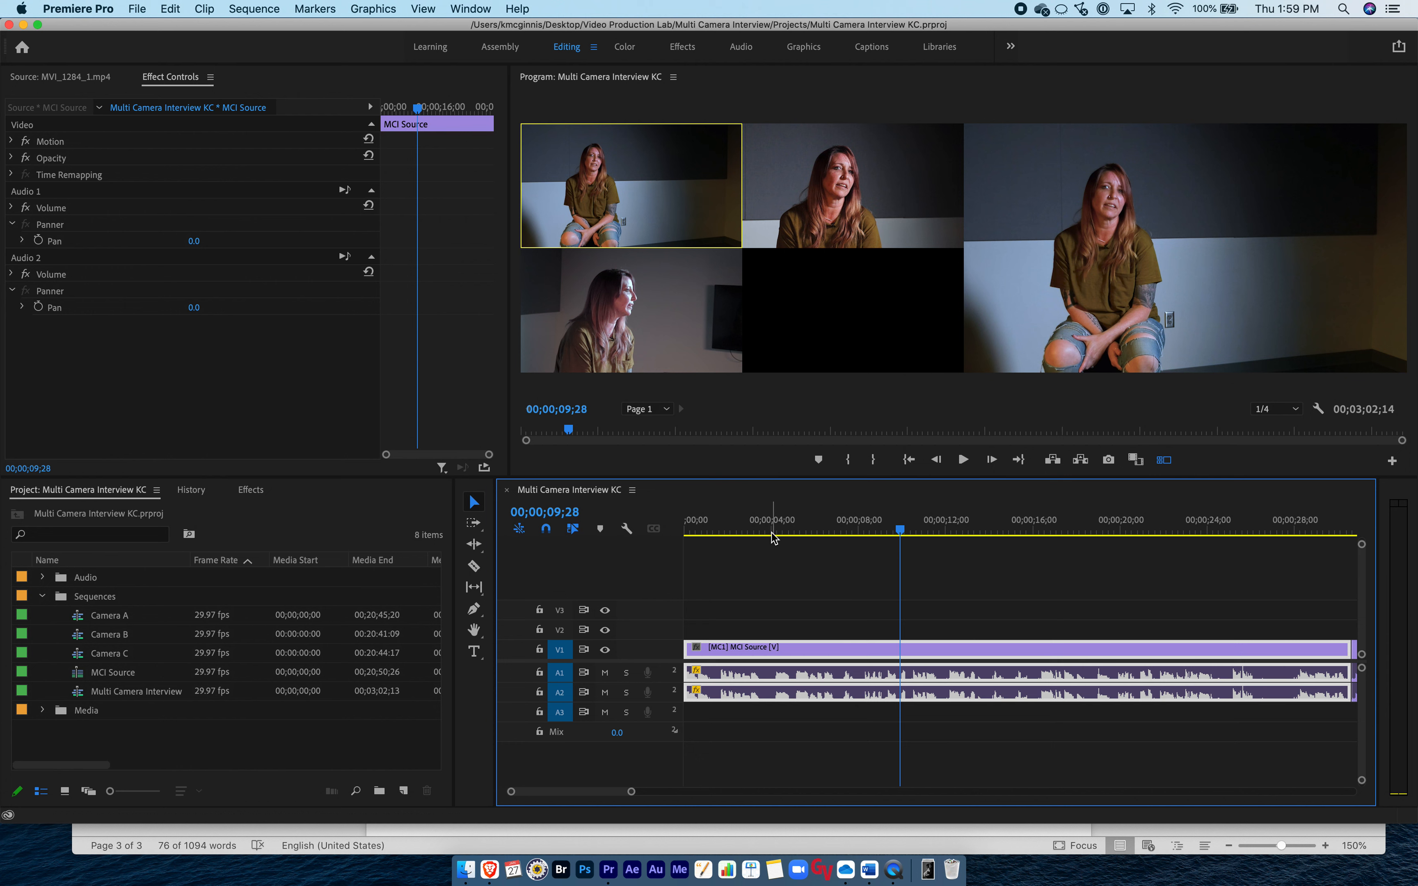
Review the passage from about 3 seconds and split the first clip's video and audio at 00;00;03;22 and 00;00;05;02.
left_click(771, 529)
left_click_drag(771, 533, 762, 535)
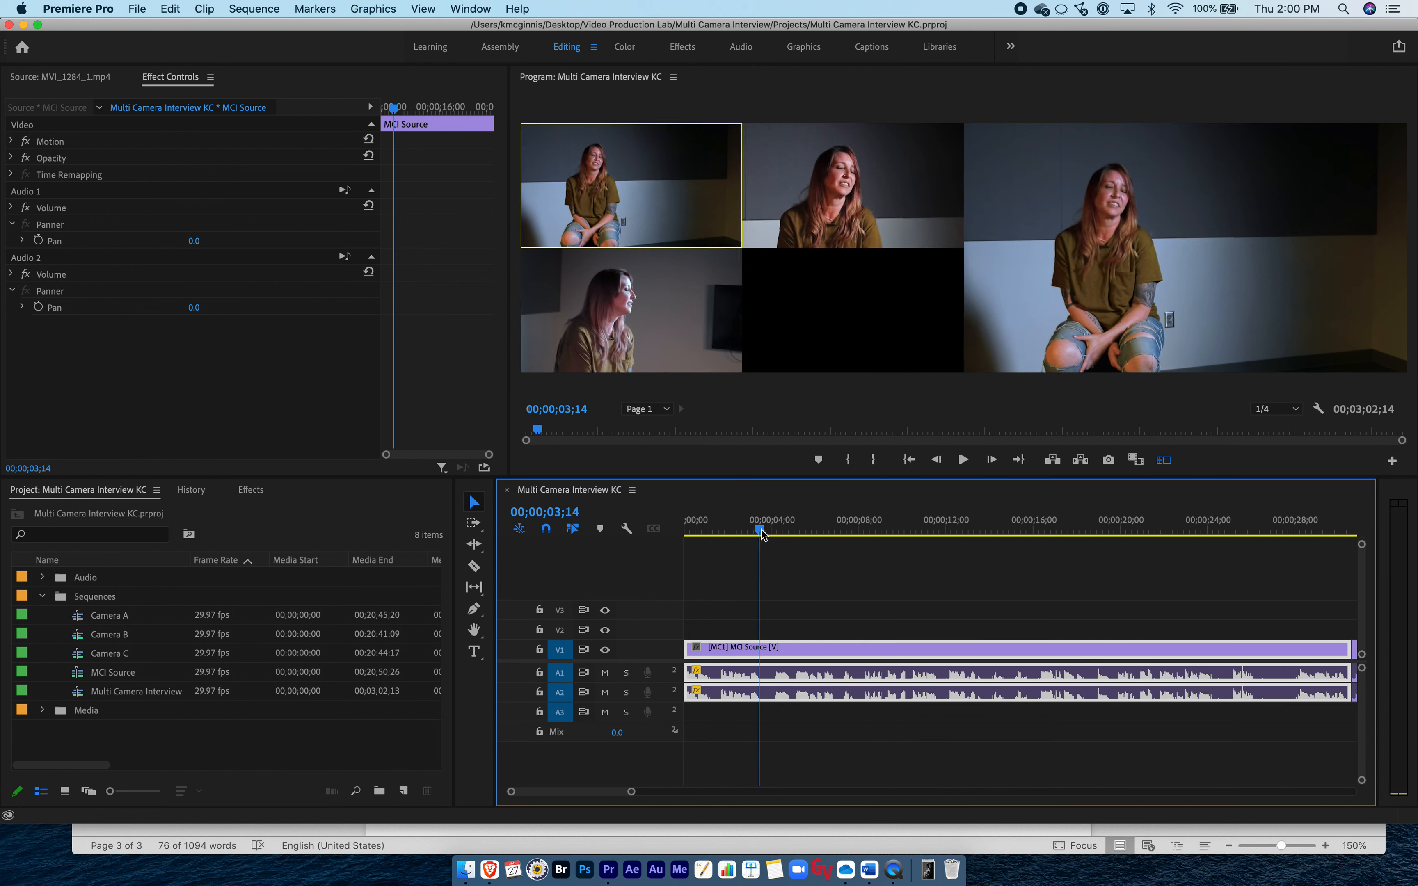
key("space")
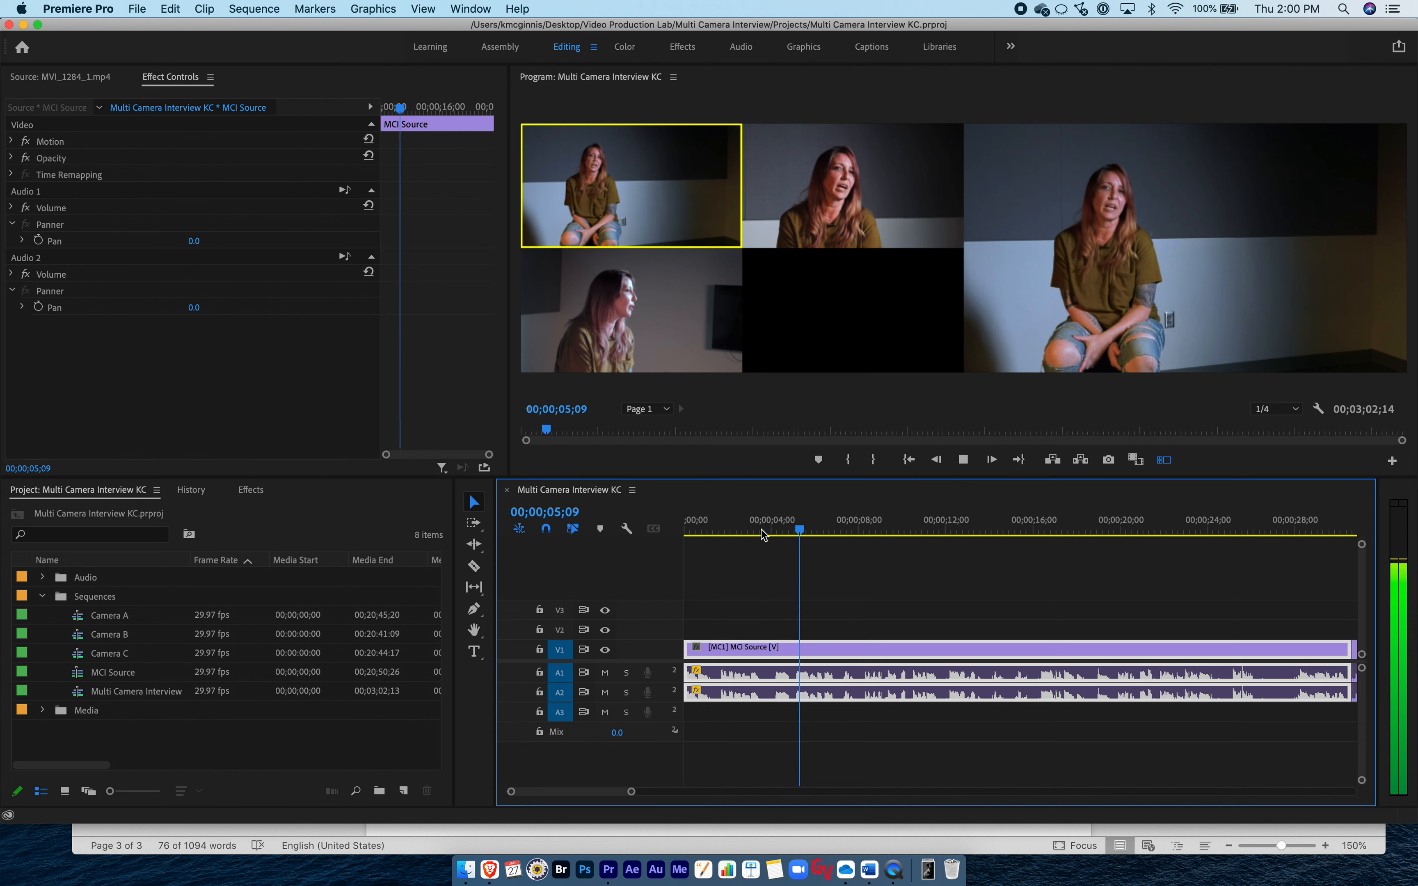
key("space")
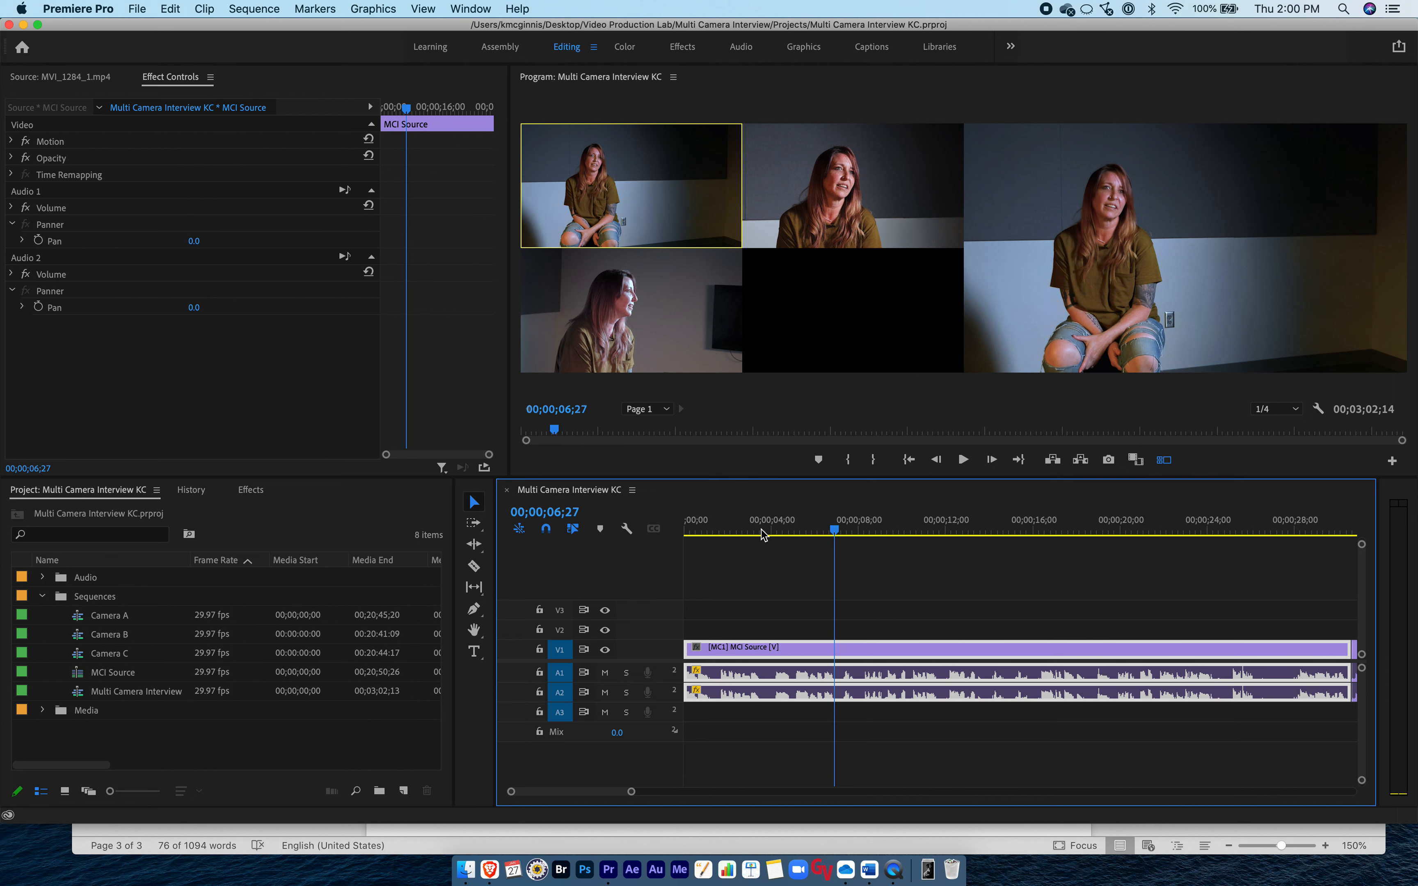
left_click_drag(761, 529, 774, 529)
left_click(797, 627)
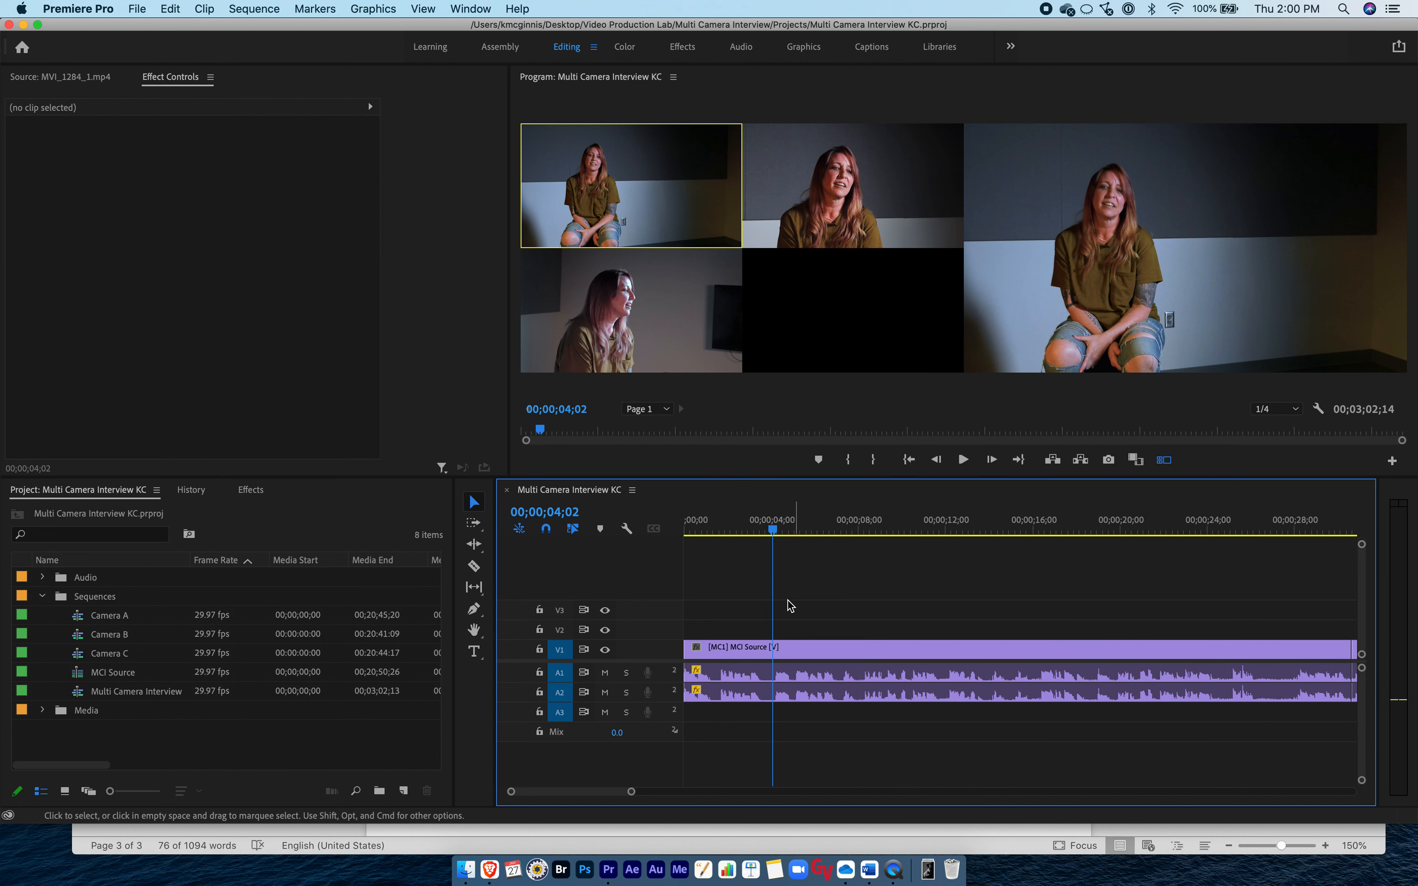
left_click_drag(772, 534, 765, 531)
left_click_drag(631, 792, 584, 792)
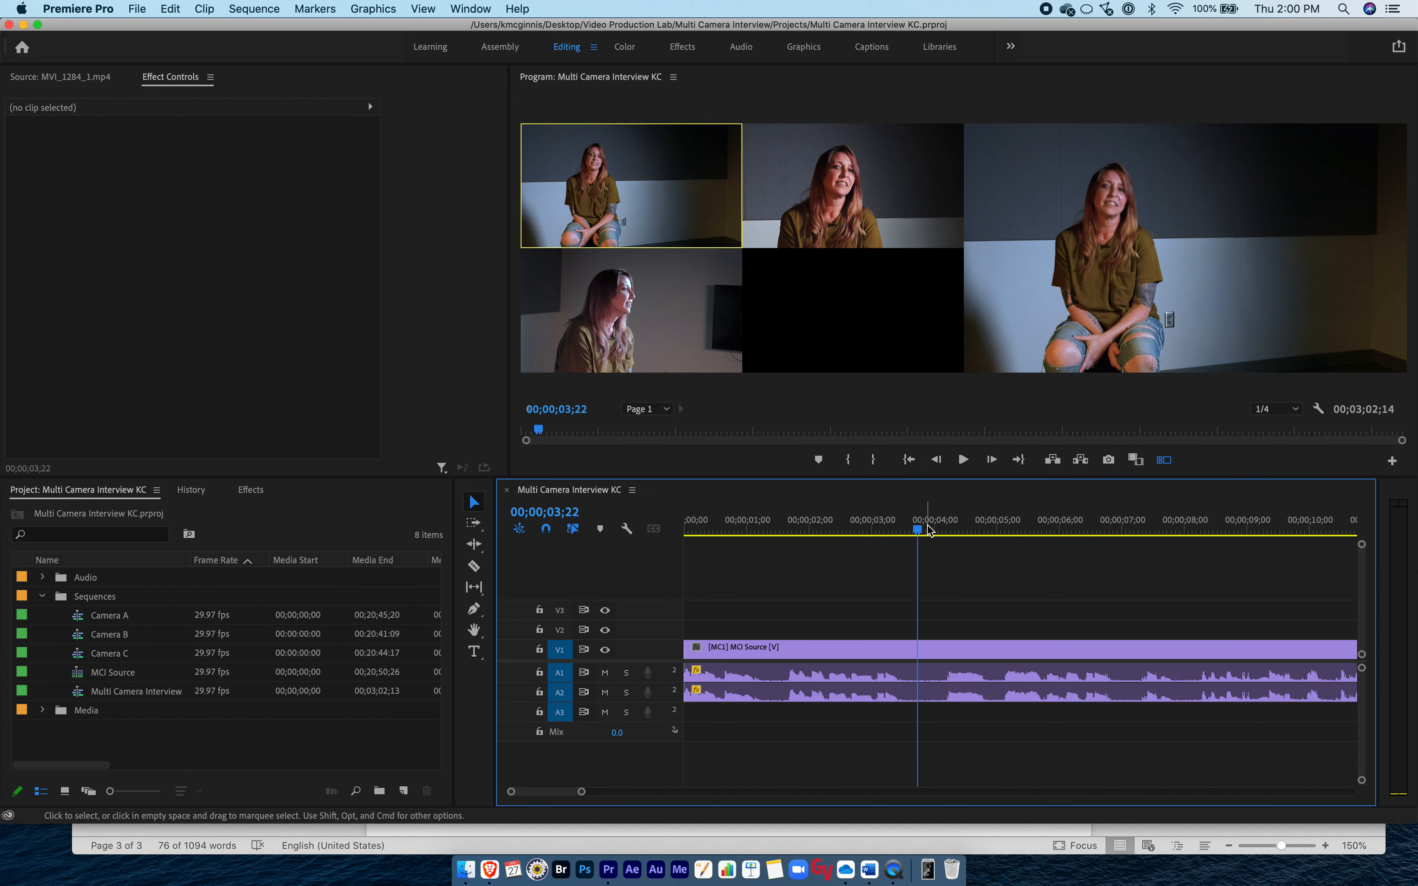
key("c")
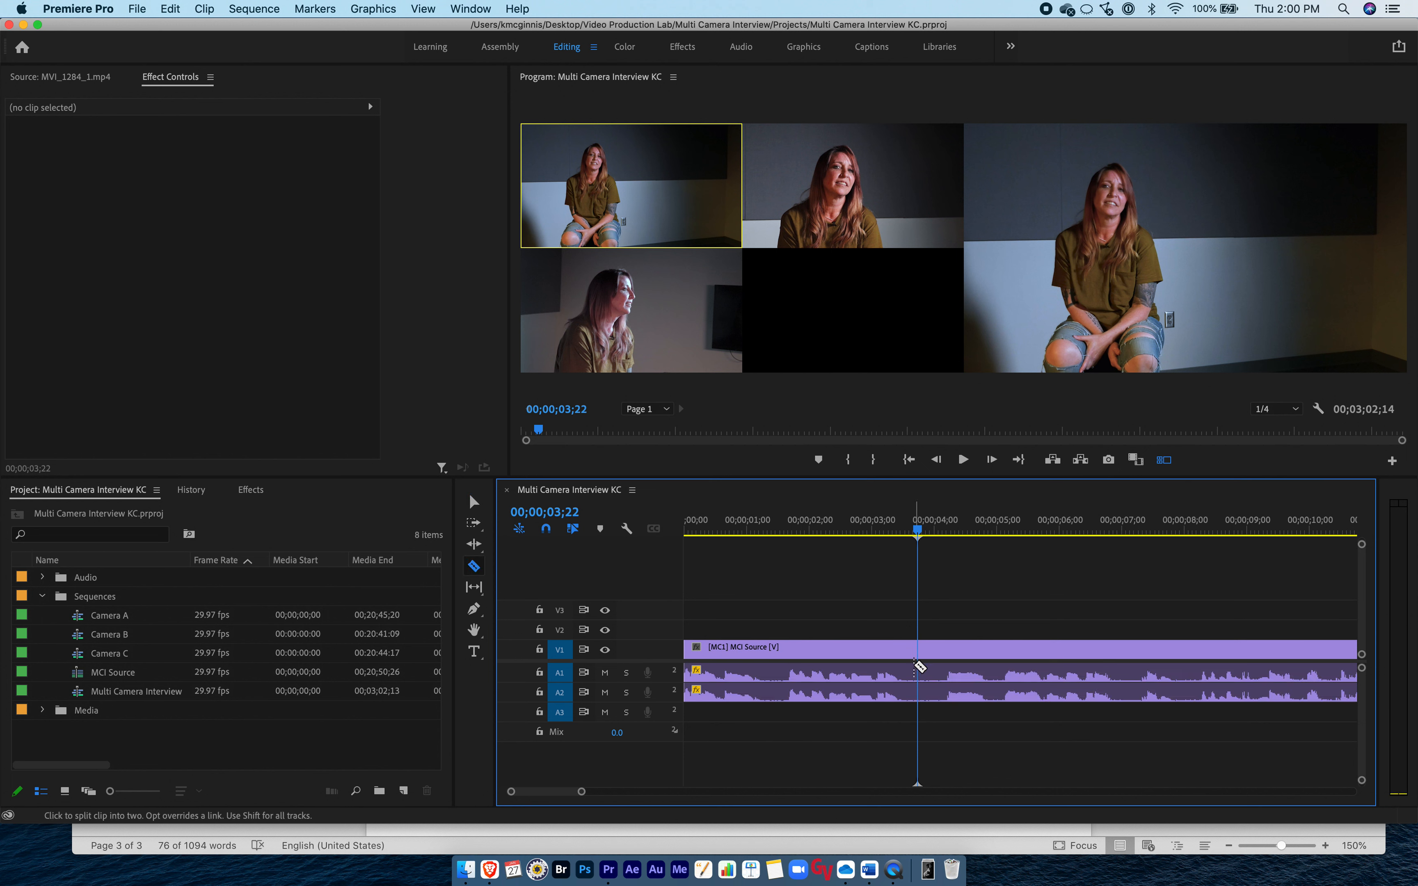
left_click(917, 668)
left_click_drag(918, 531, 1001, 533)
left_click(1003, 689)
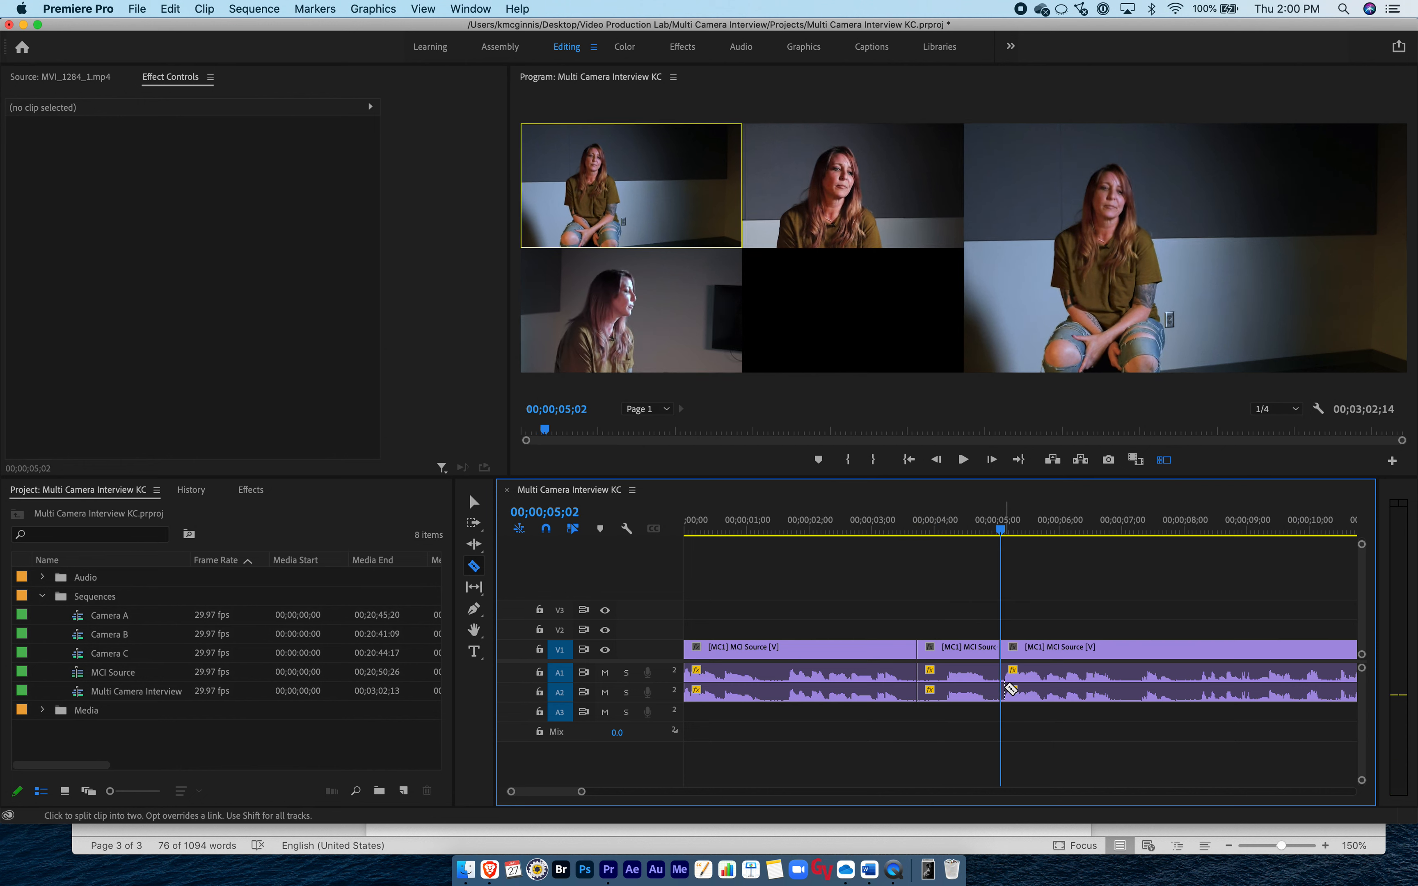
Delete the short segment between the two cuts in the first clip without closing the gap.
left_click(473, 502)
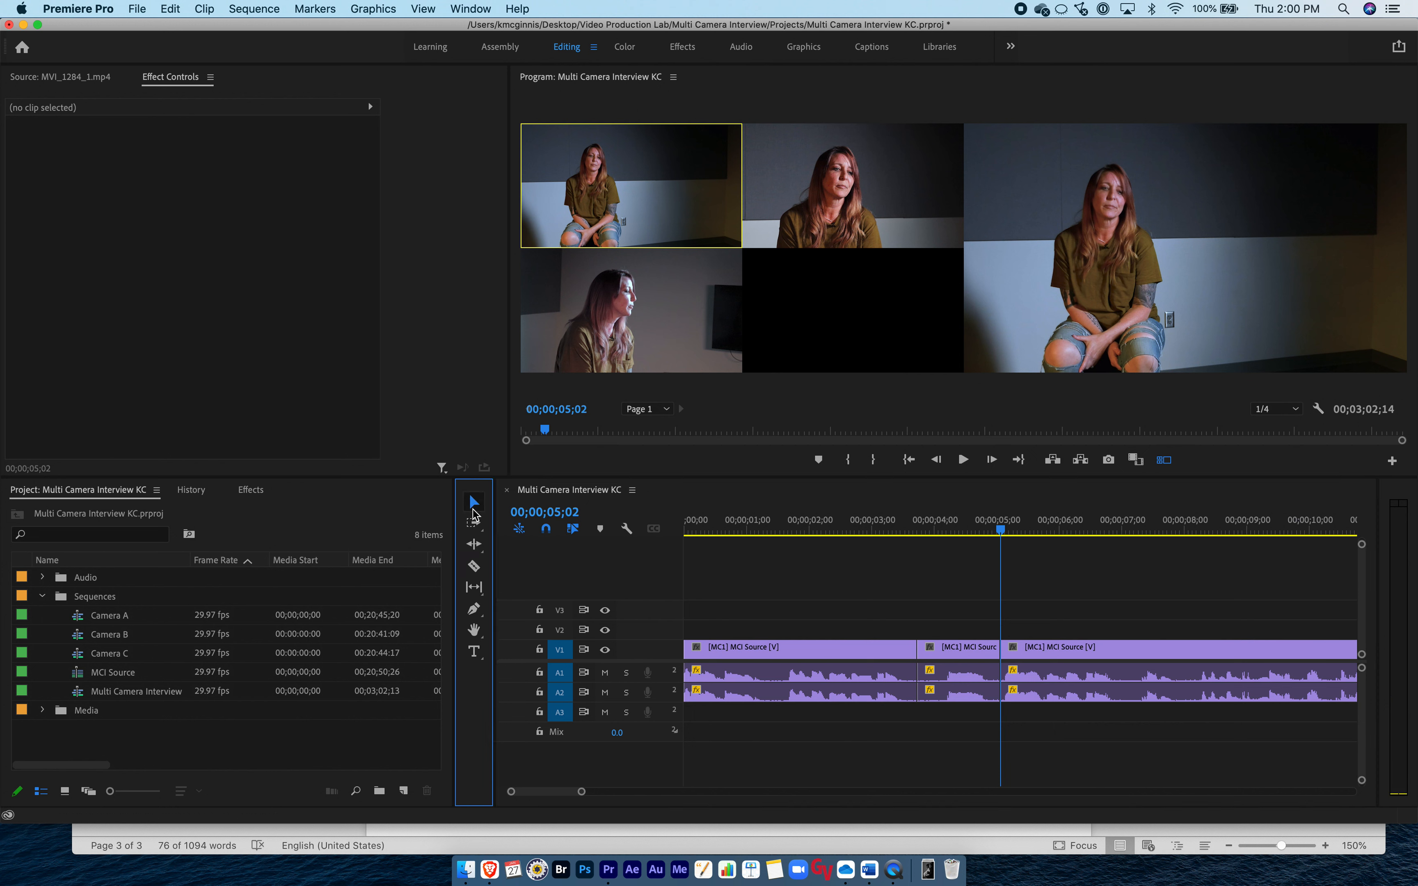
left_click(962, 649)
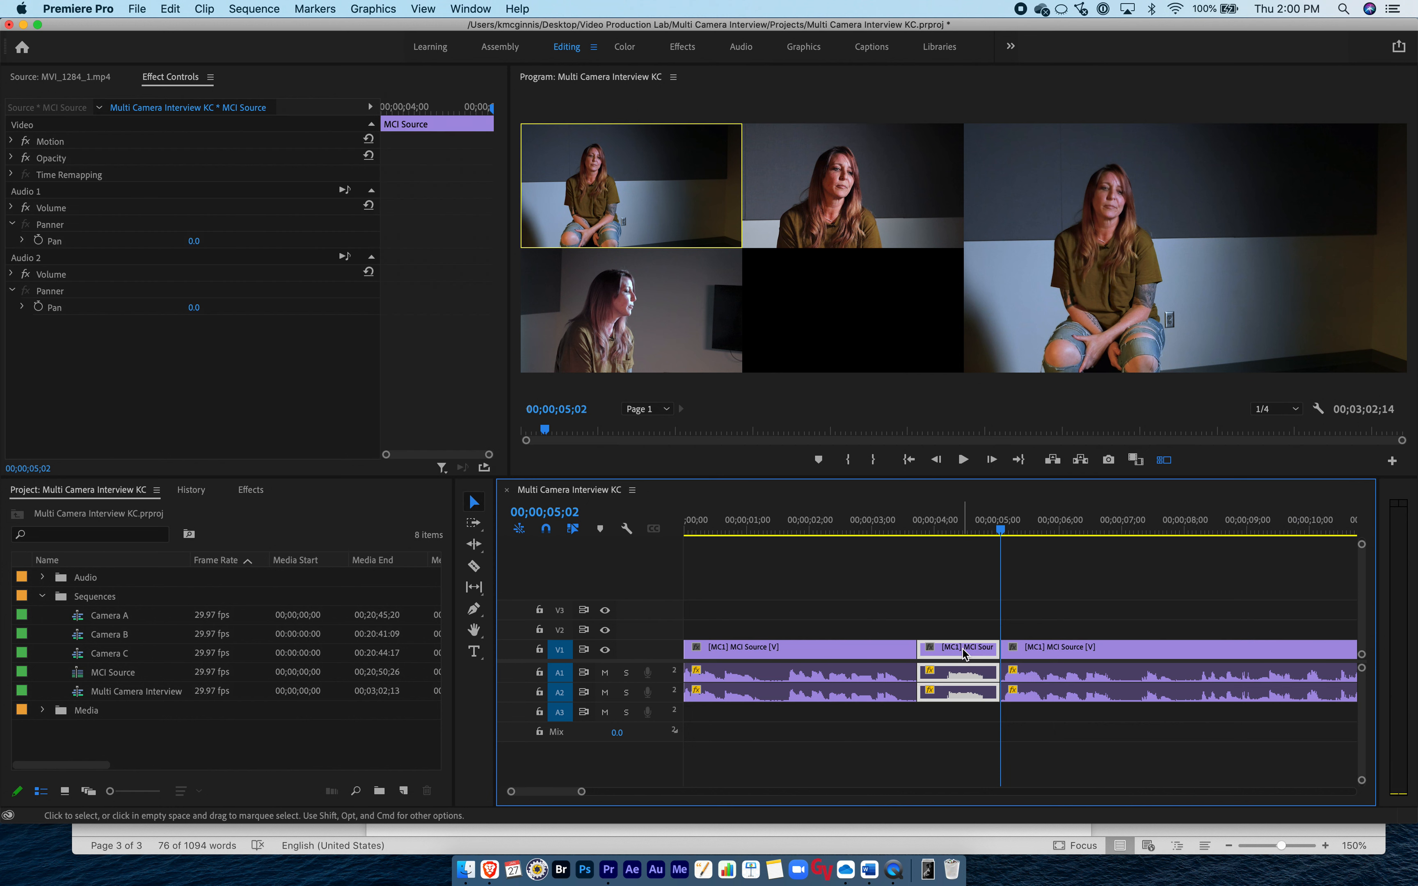
key("Delete")
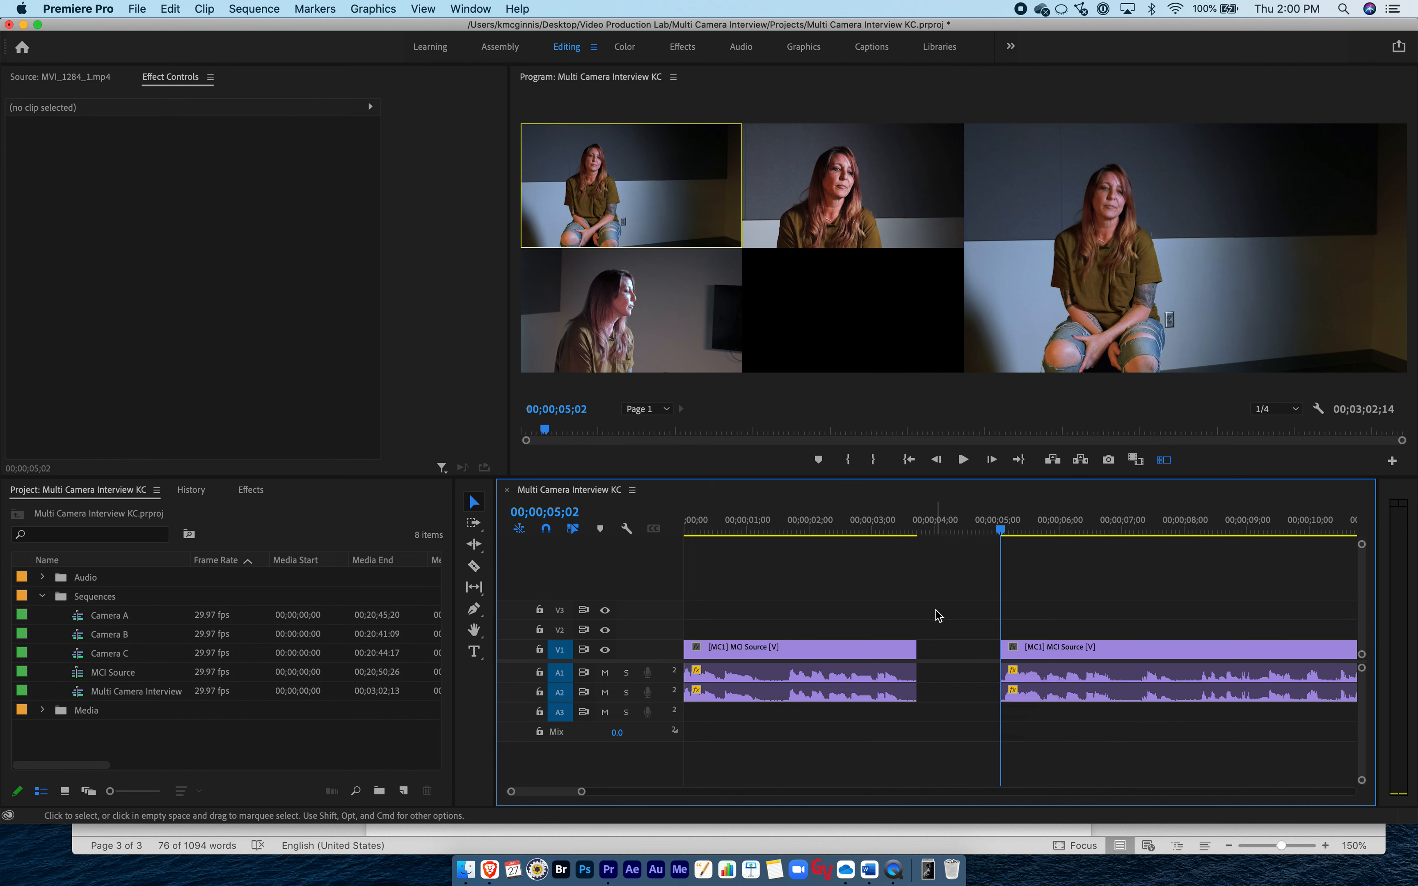
Play the sequence across the empty gap in the opening part to check how the interruption looks.
left_click(883, 535)
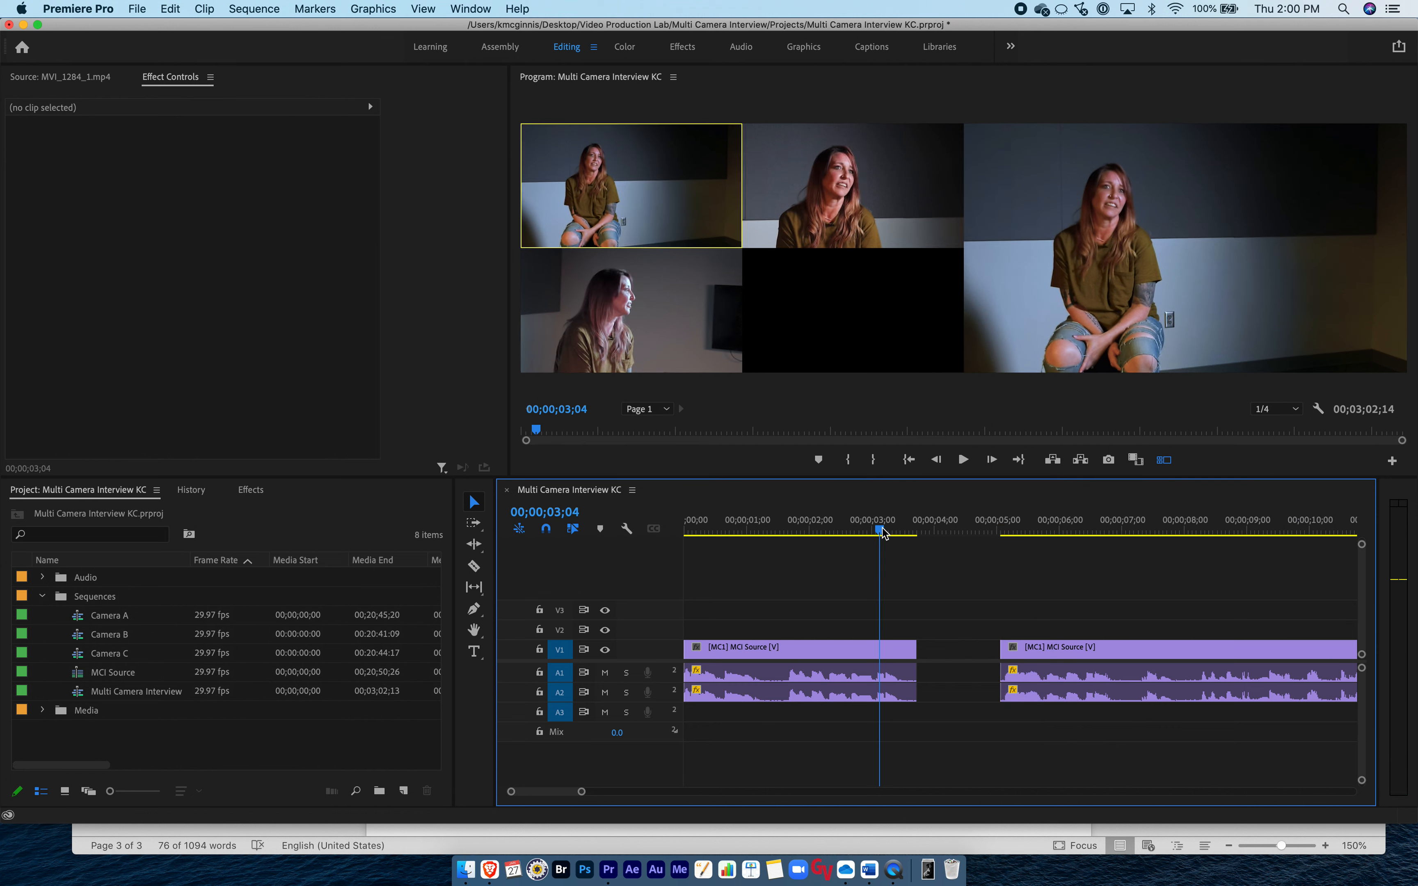
left_click(844, 521)
key("space")
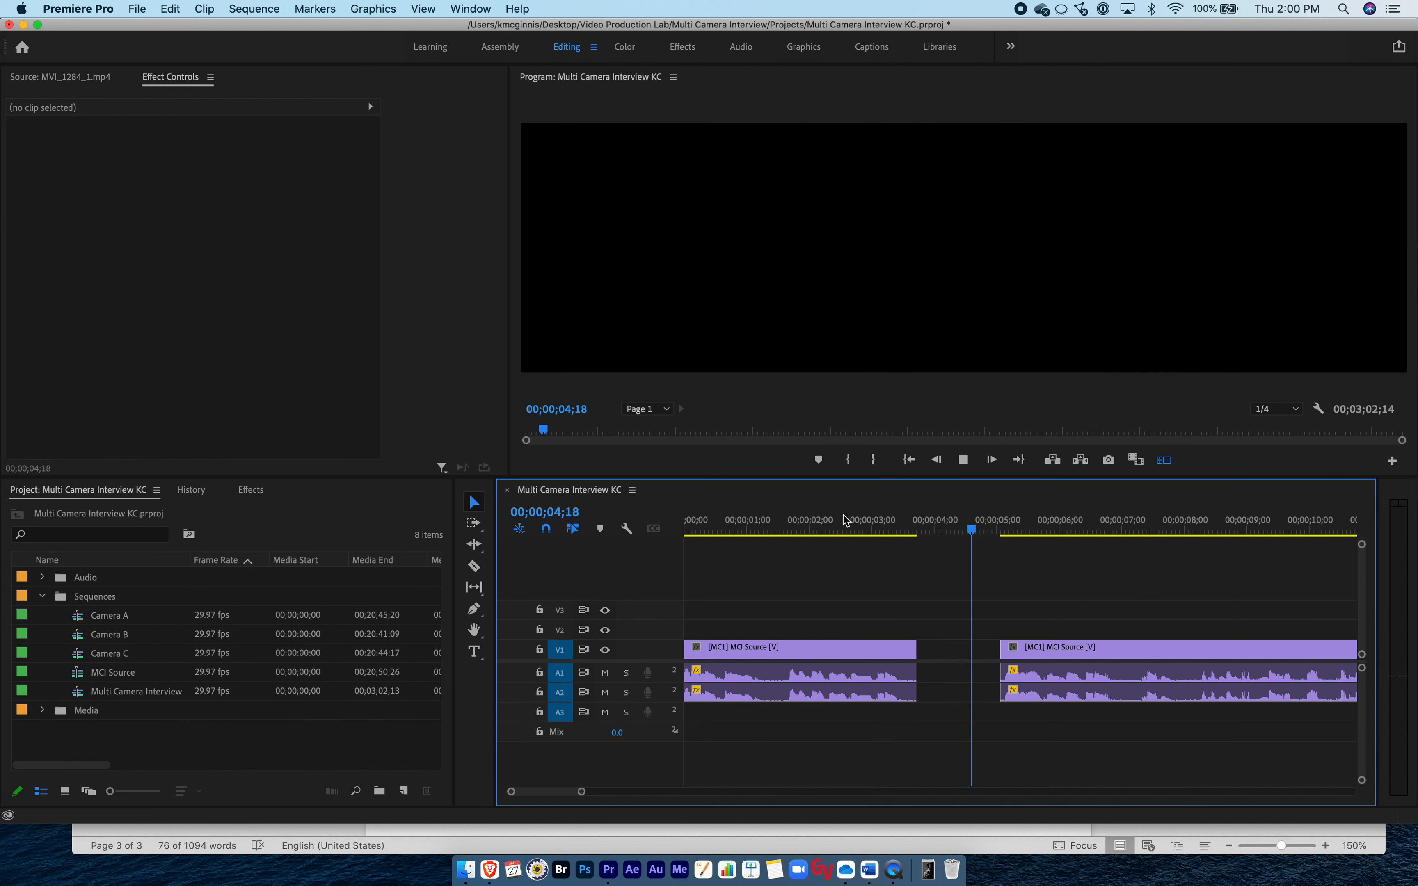
key("space")
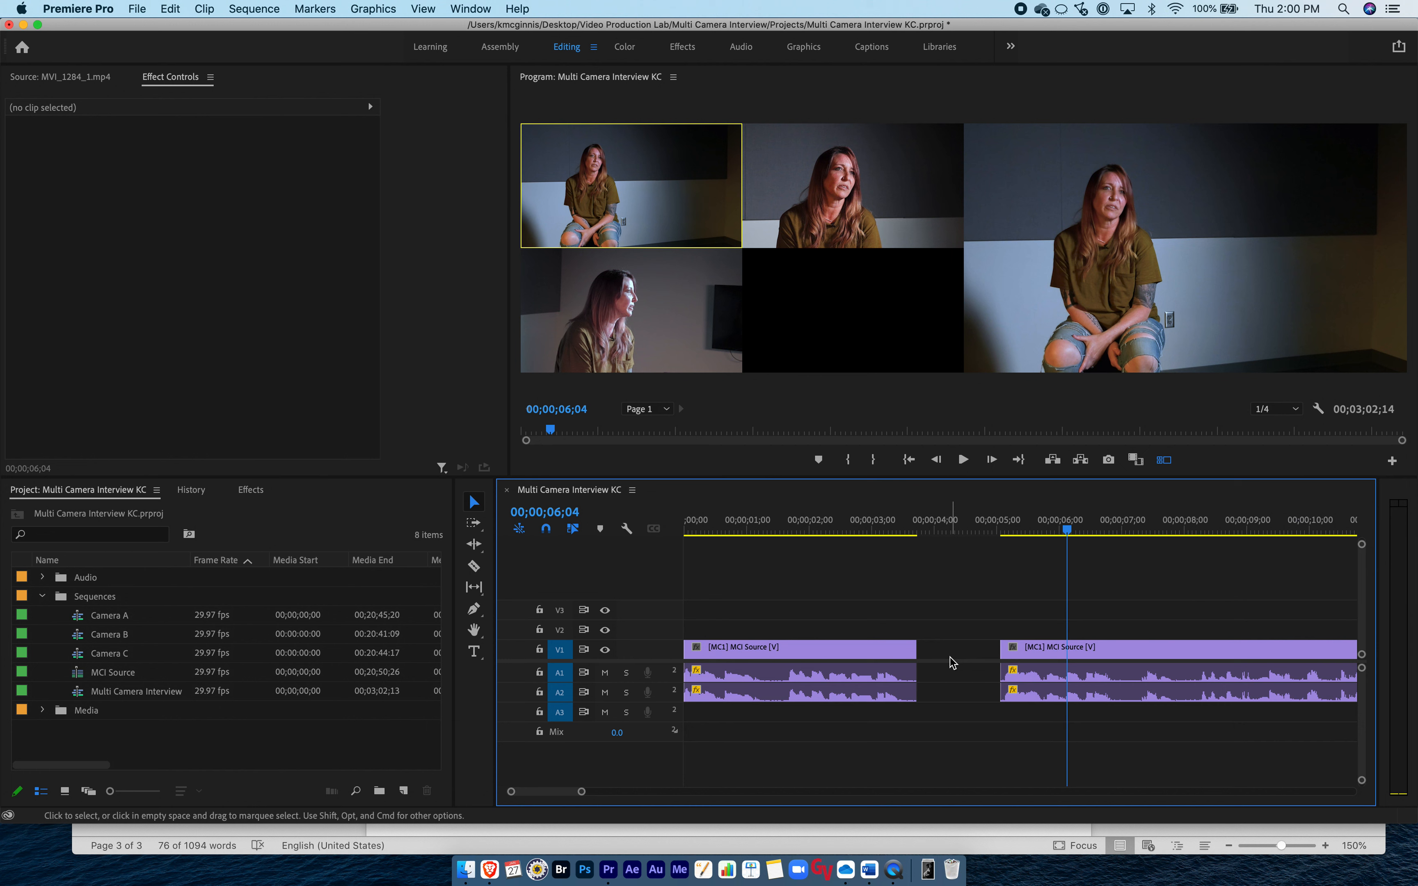
Ripple delete the empty gap between the first two clips so the following footage closes up.
left_click(936, 652)
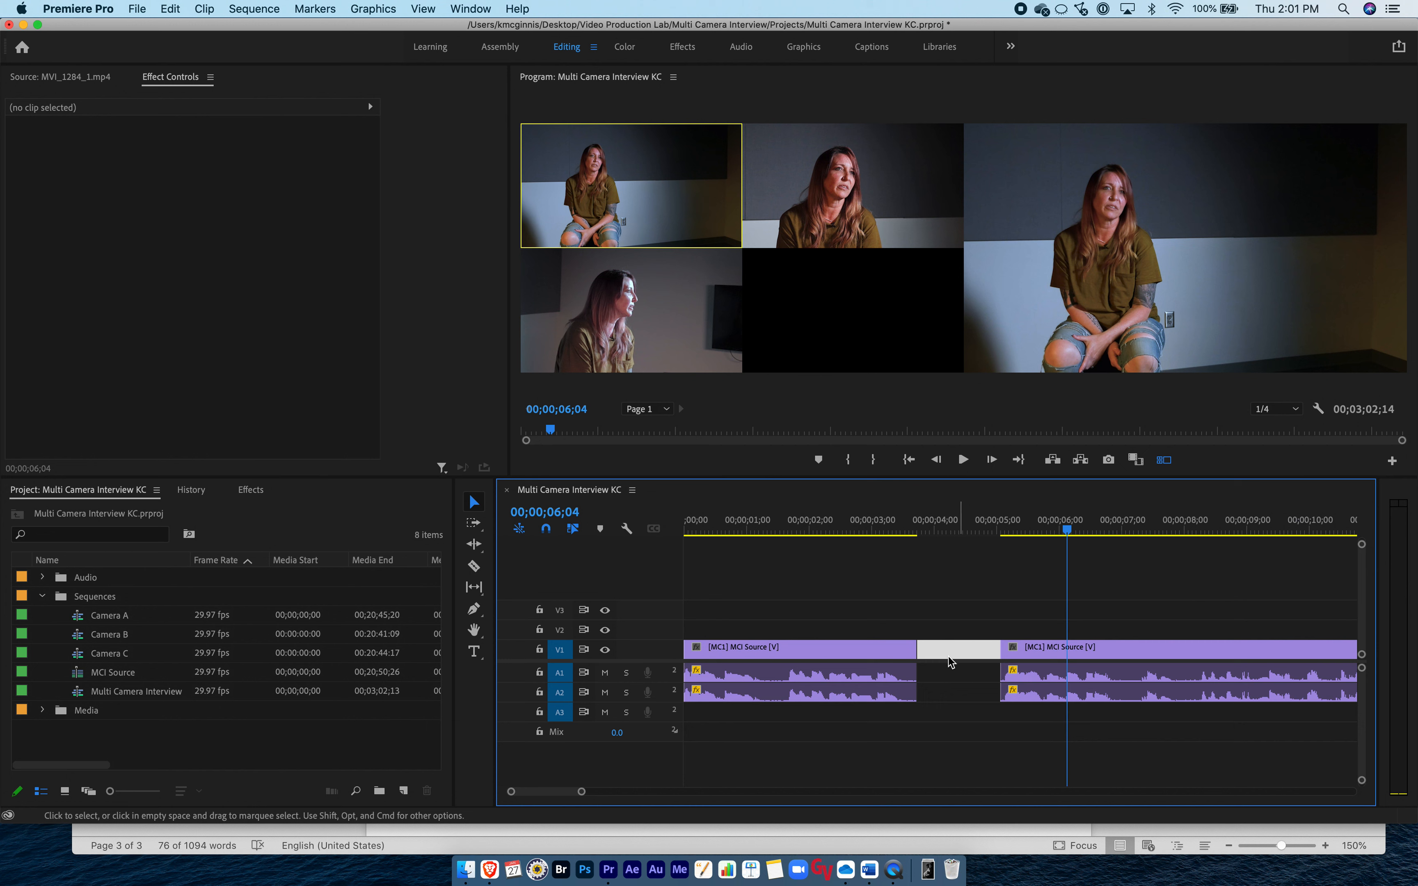
left_click(954, 631)
left_click(956, 653)
right_click(961, 656)
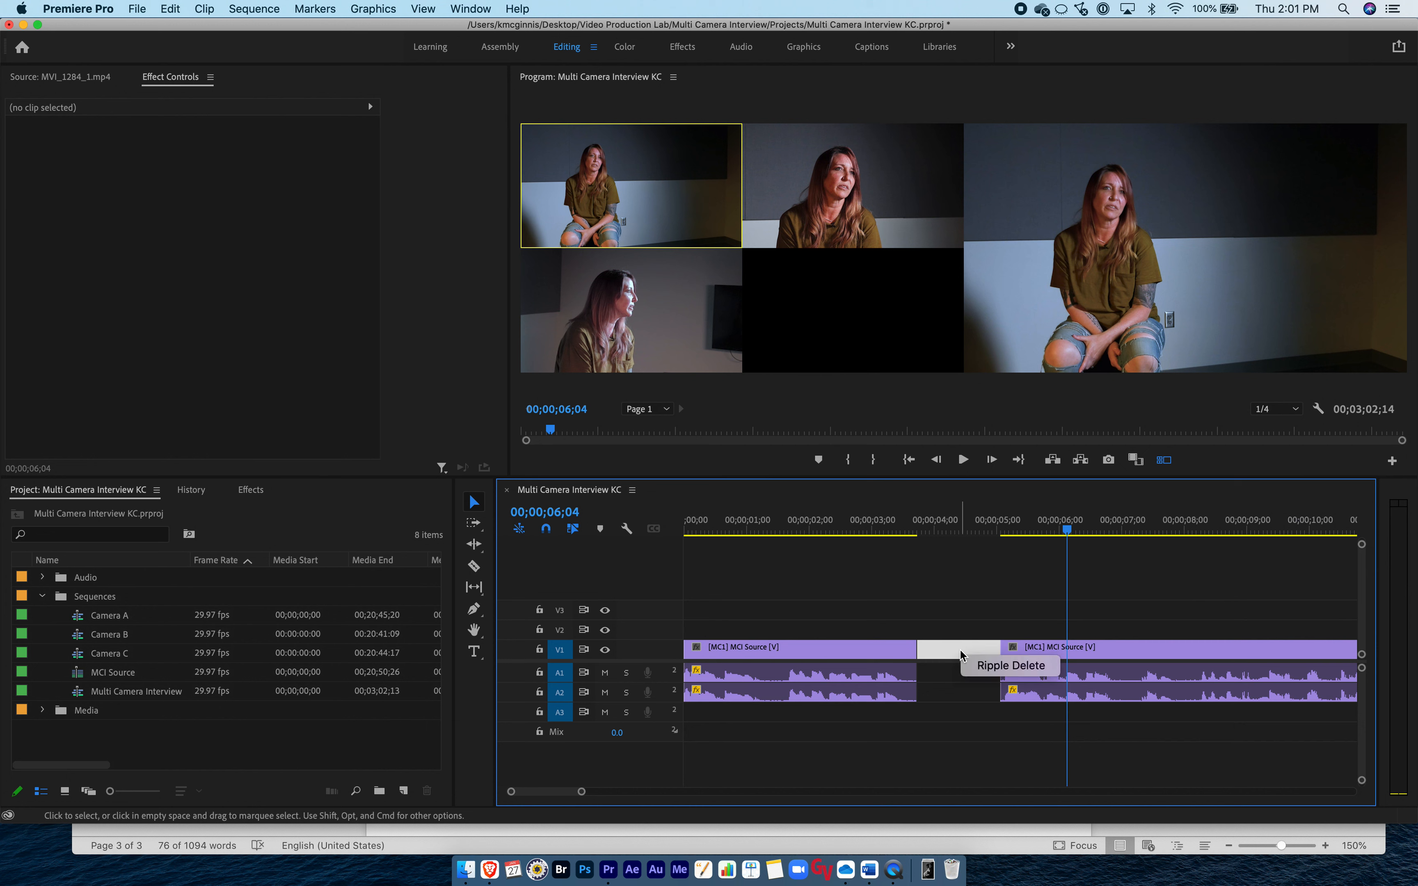
left_click(1009, 668)
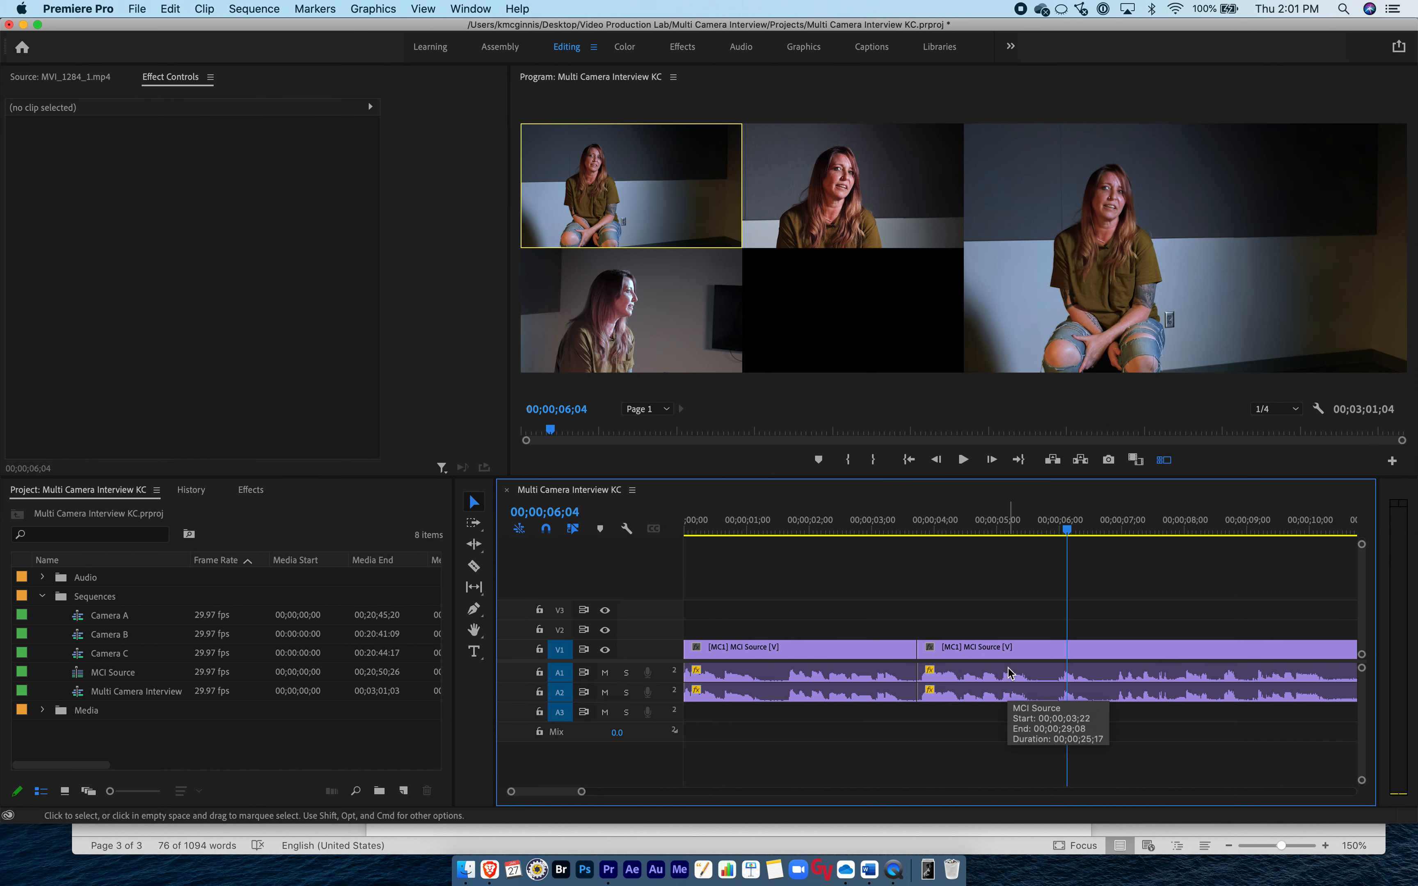
Turn off the multi-camera view and play across the closed-up cut from 00;00;01;20 to examine the jump cut.
left_click(843, 529)
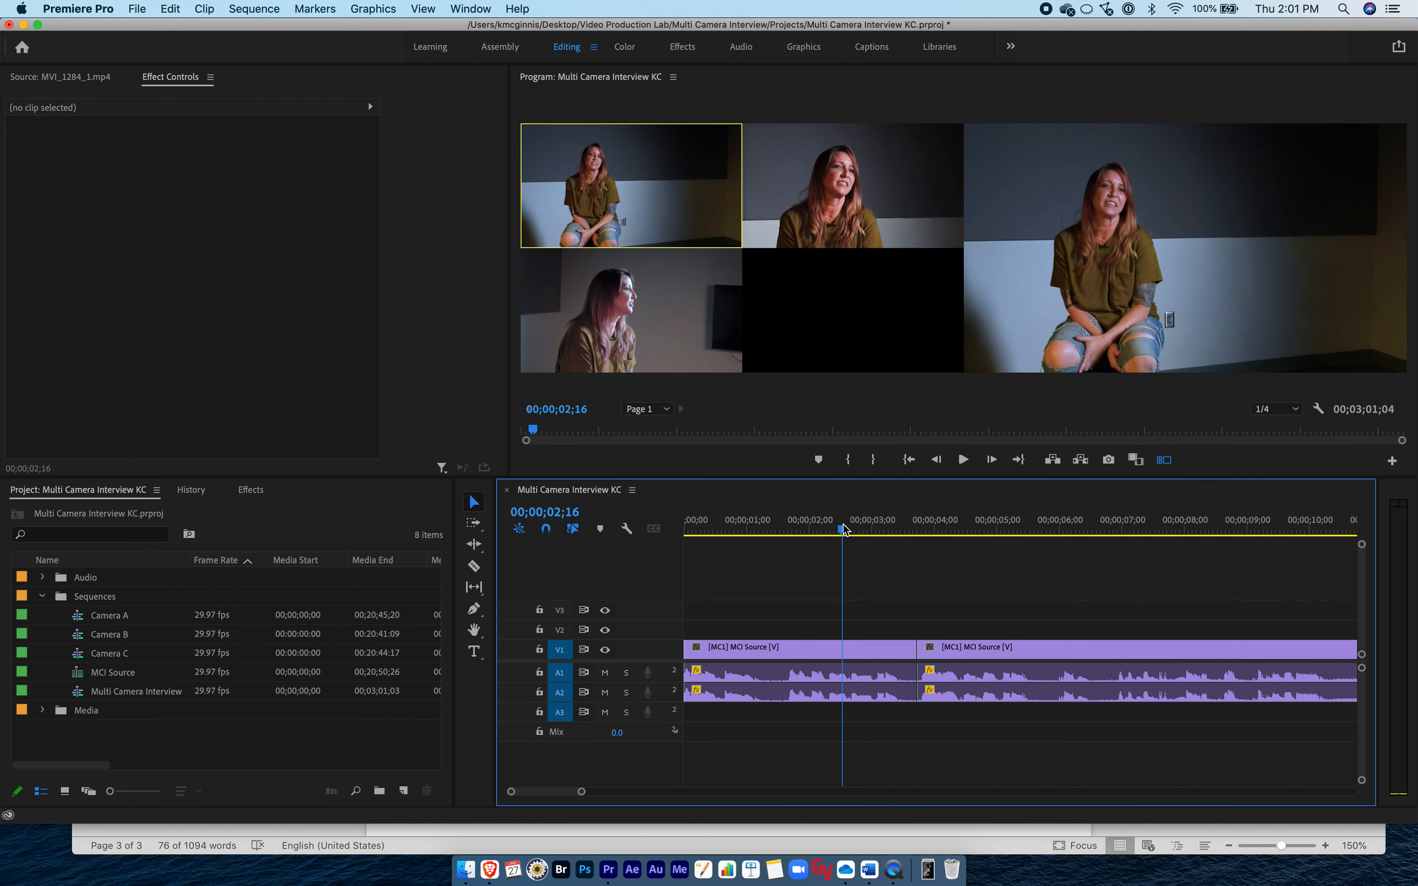
left_click_drag(844, 529, 789, 531)
left_click(1164, 460)
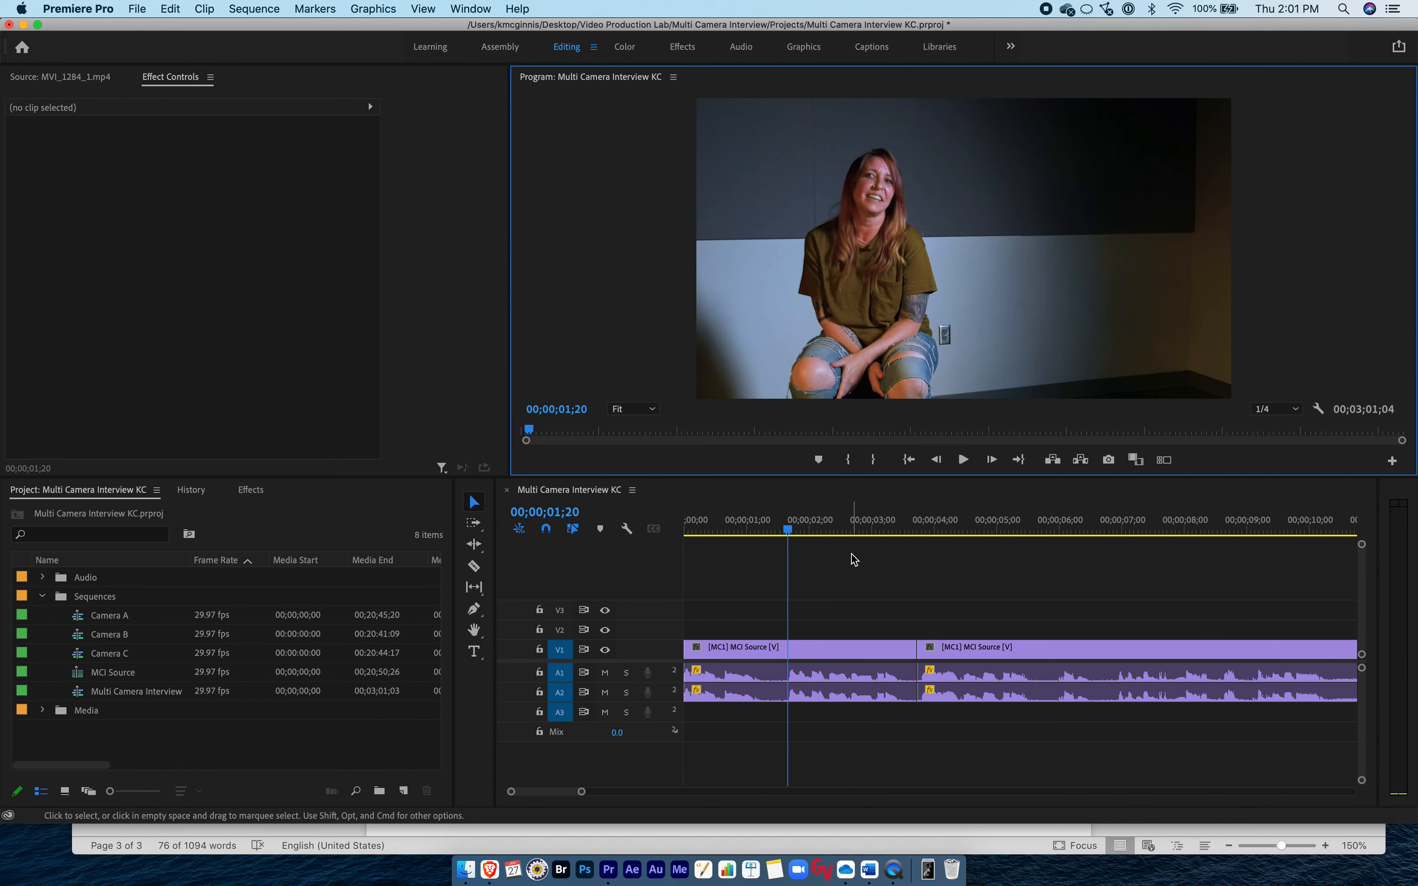
key("space")
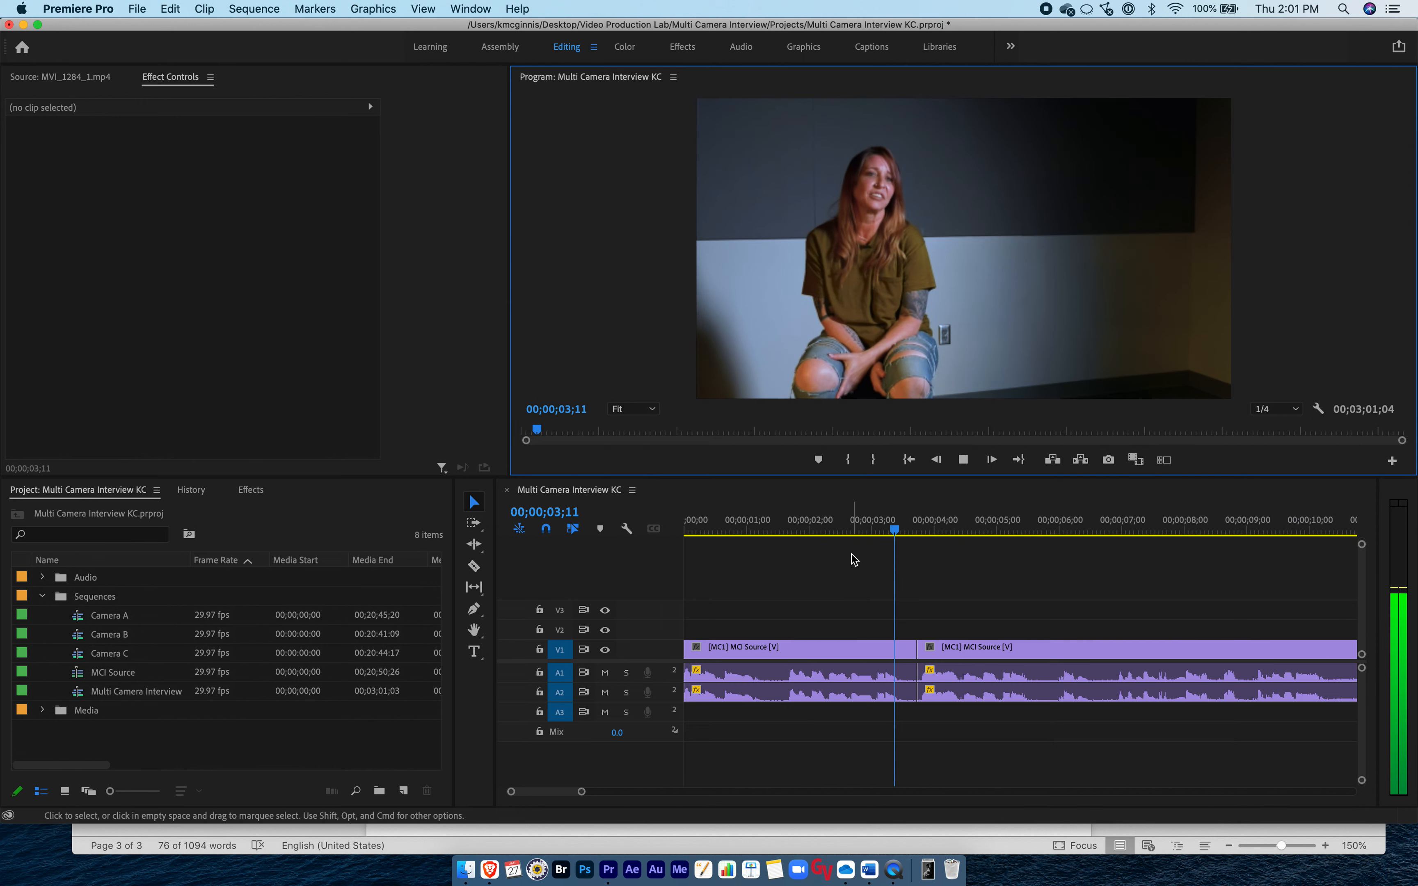
key("space")
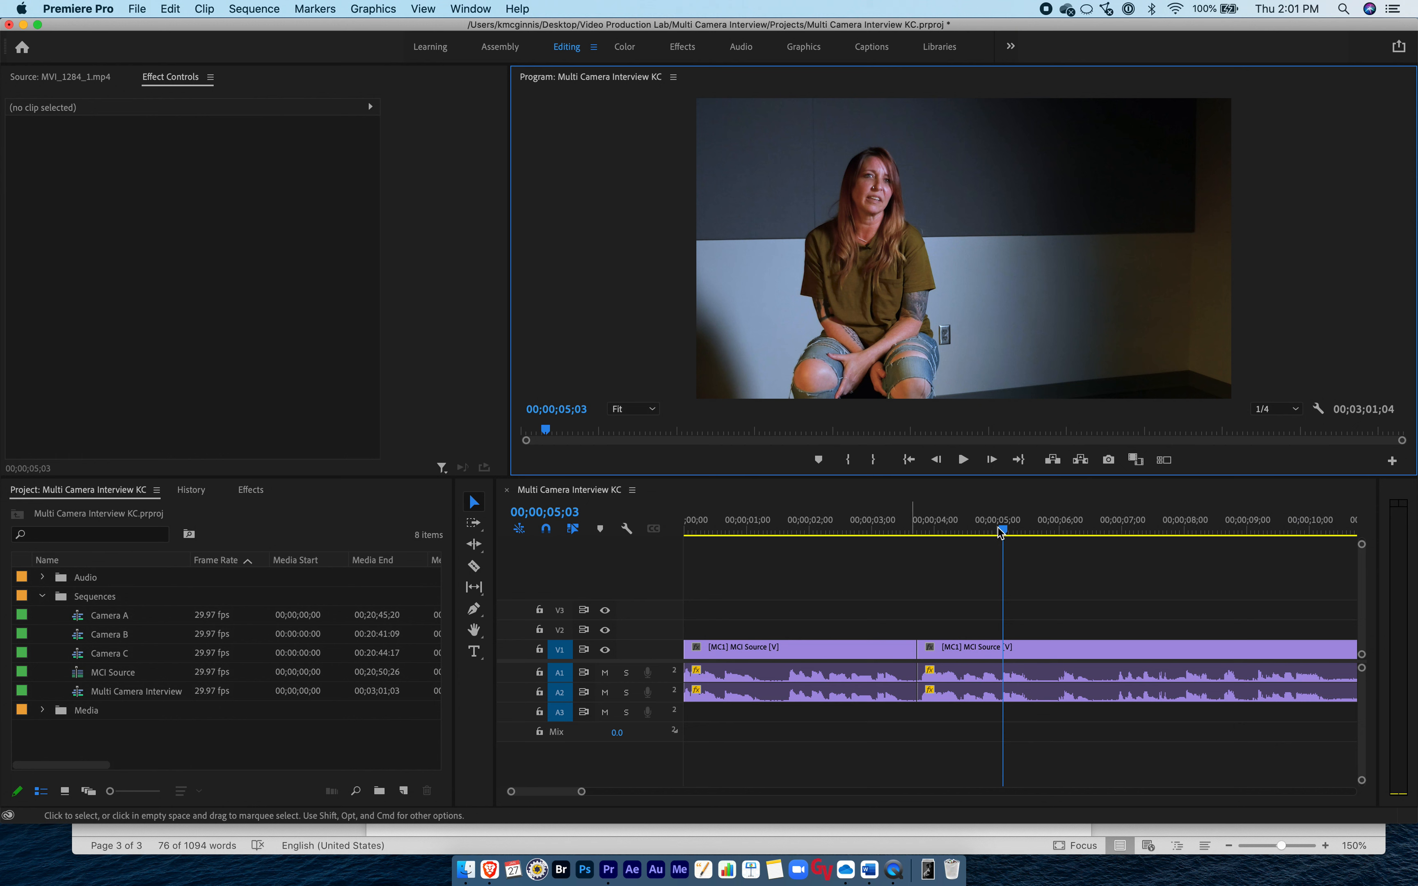
Turn the multi-camera view back on and switch the clip after the first cut to the second camera angle.
left_click(1165, 461)
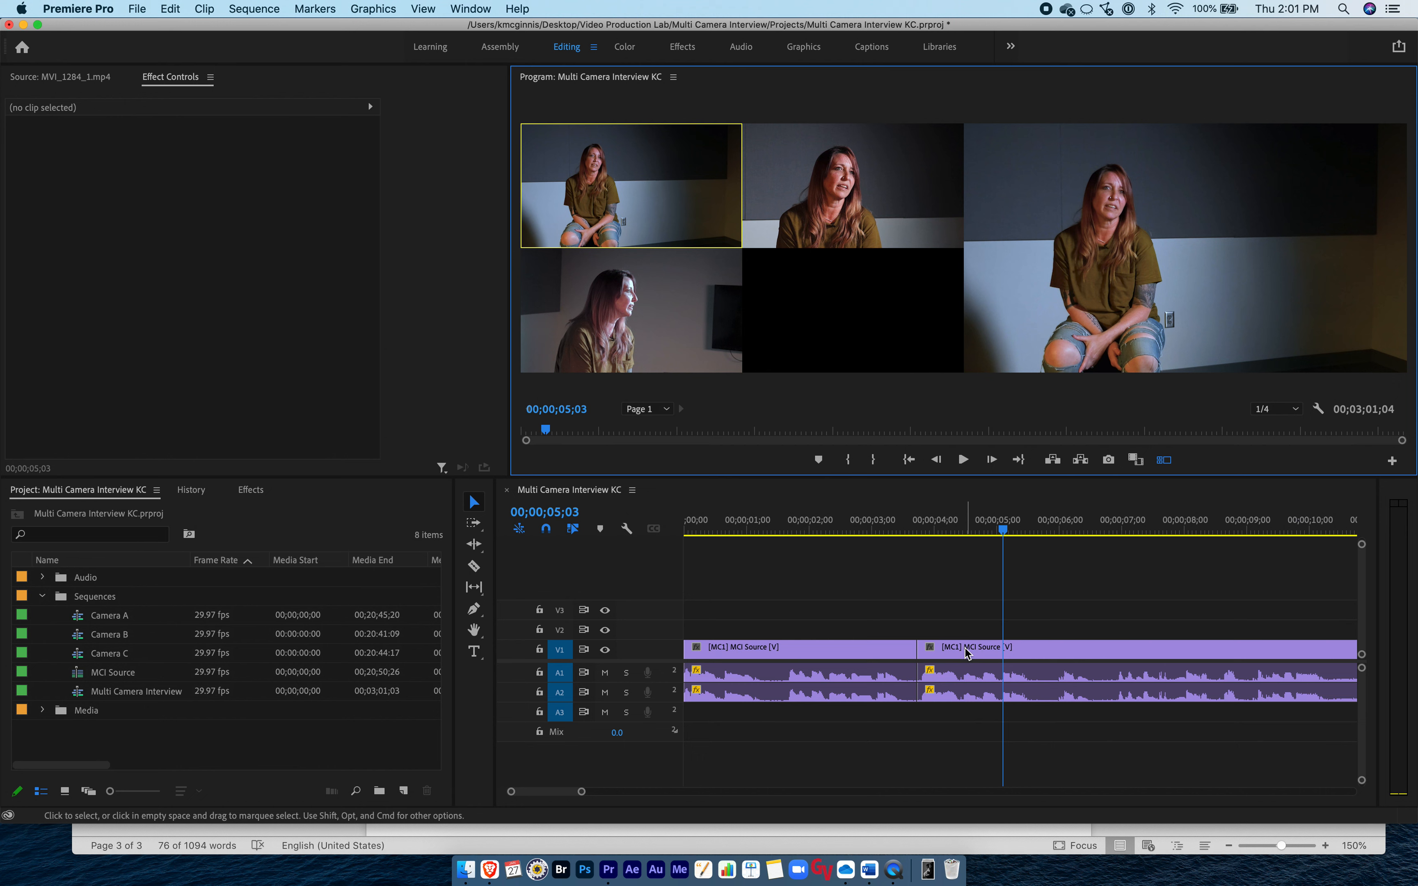
left_click(843, 644)
left_click(840, 528)
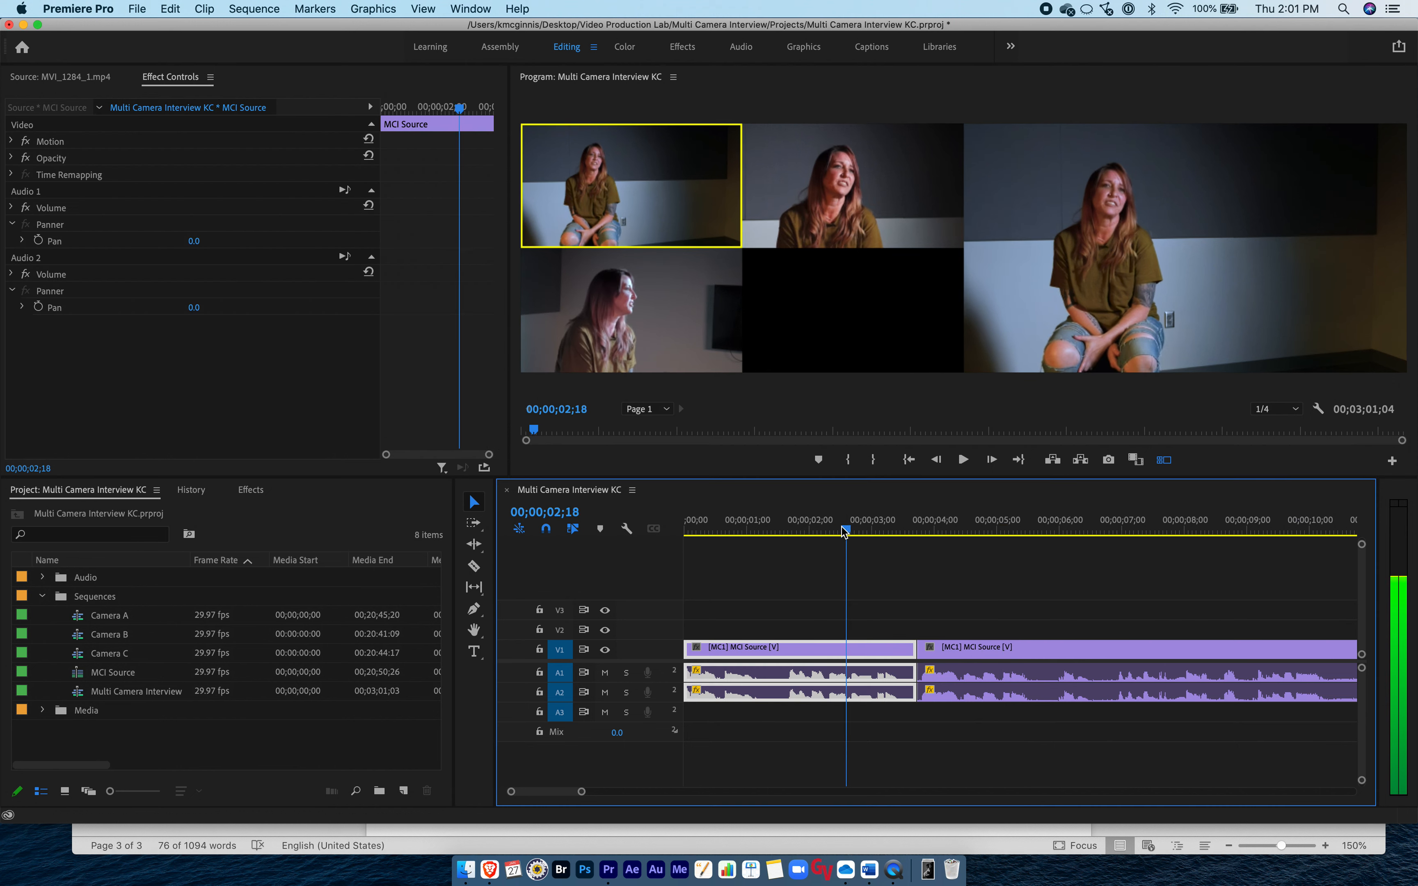
left_click_drag(839, 528, 950, 544)
left_click(936, 648)
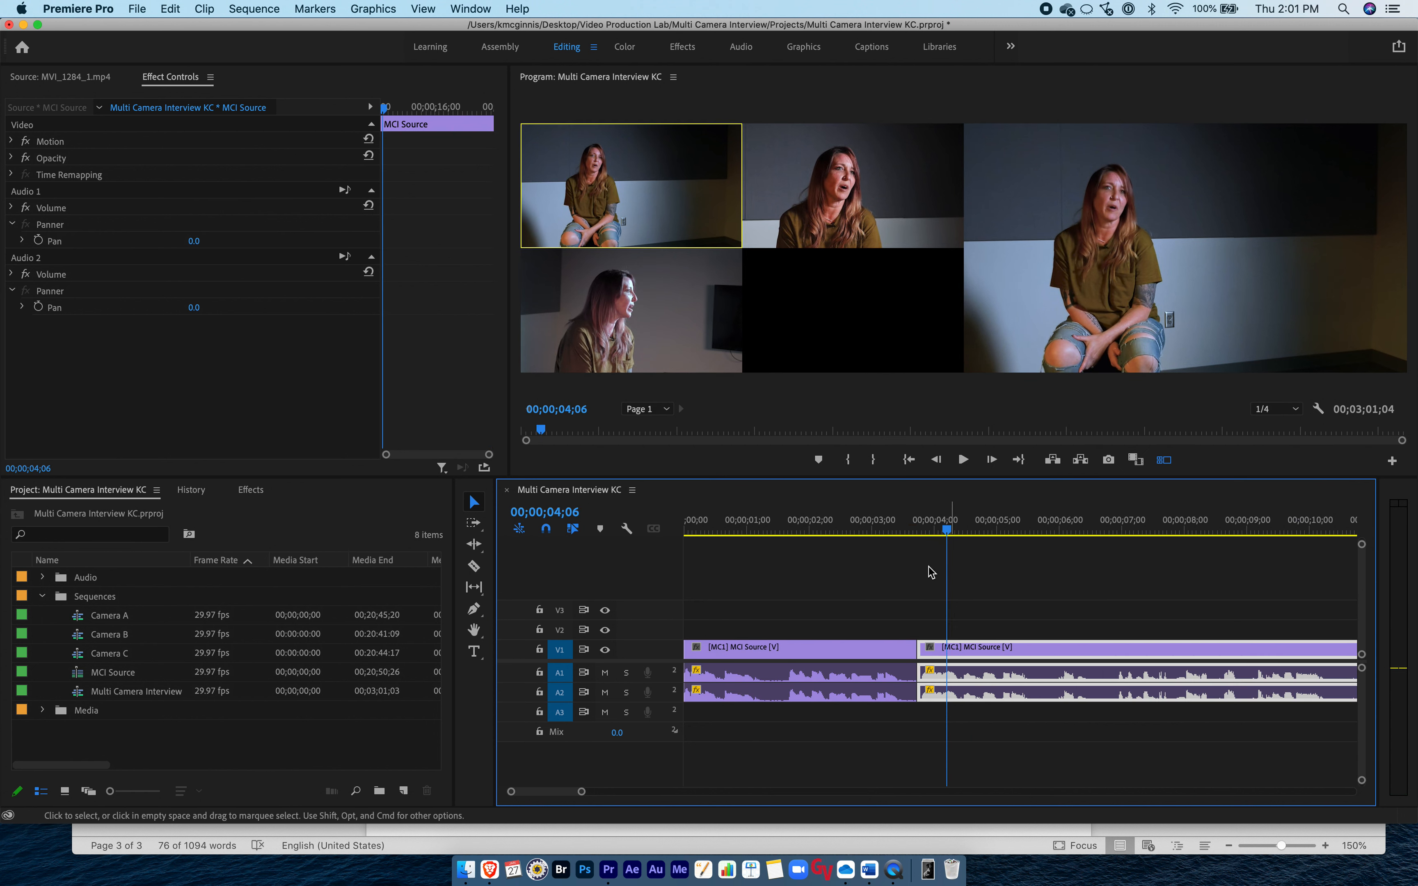
left_click(847, 198)
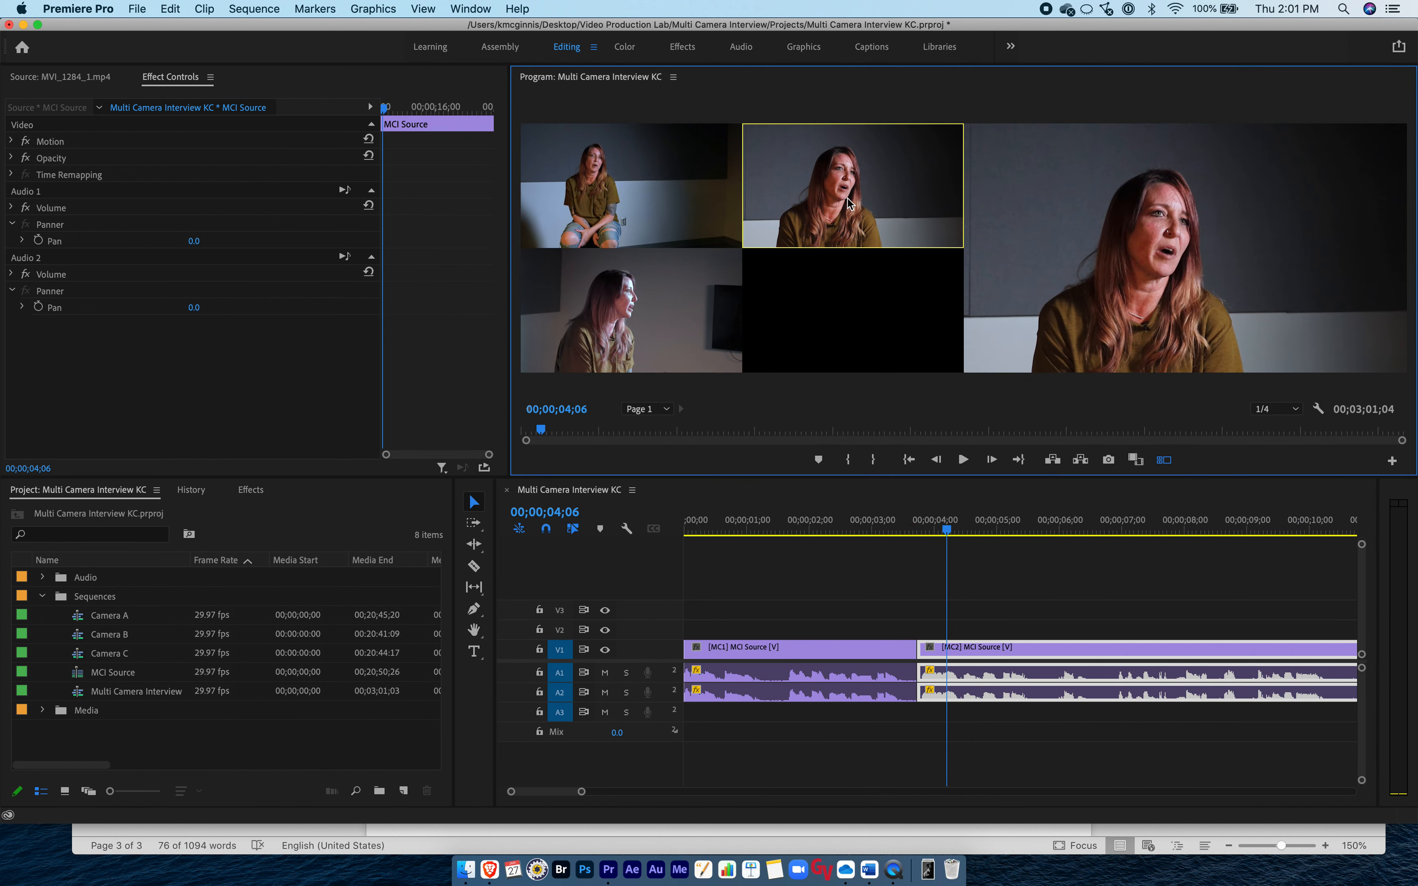
Play across the first cut to check the change of camera angle and save the project.
left_click_drag(861, 525, 842, 522)
key("space")
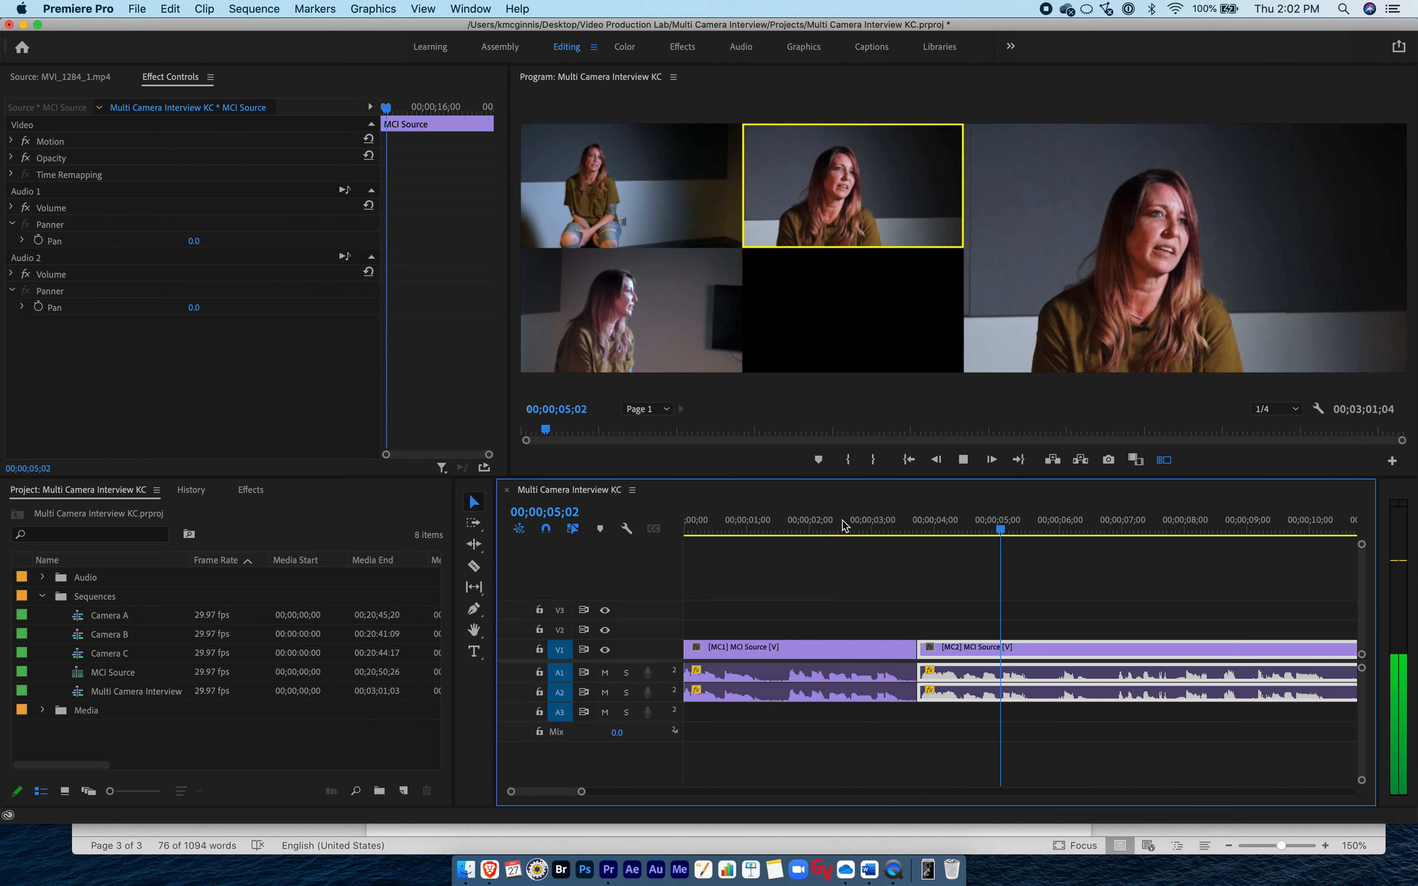
left_click(778, 530)
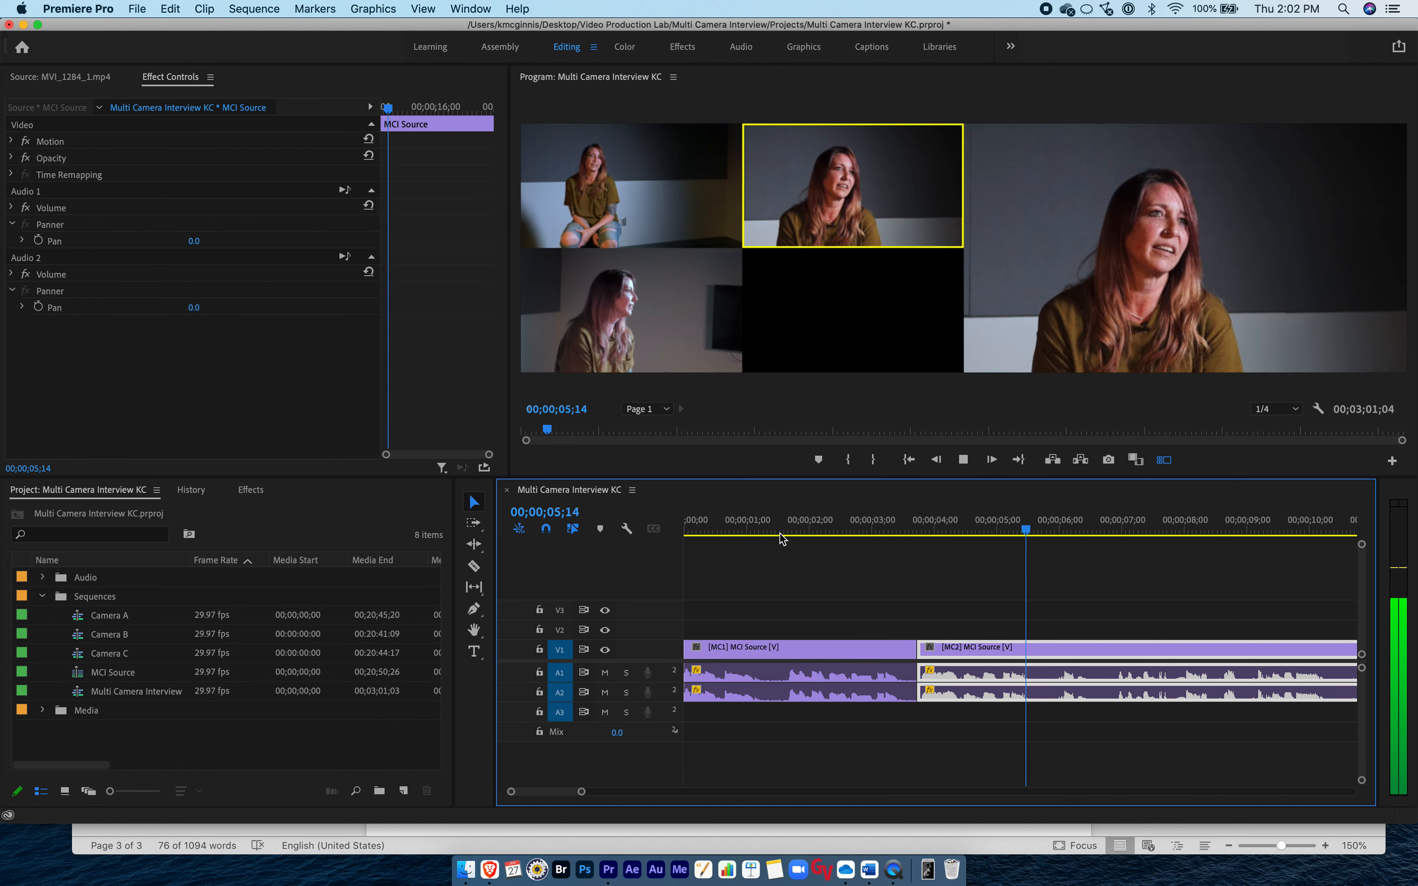
key("space")
key("super+s")
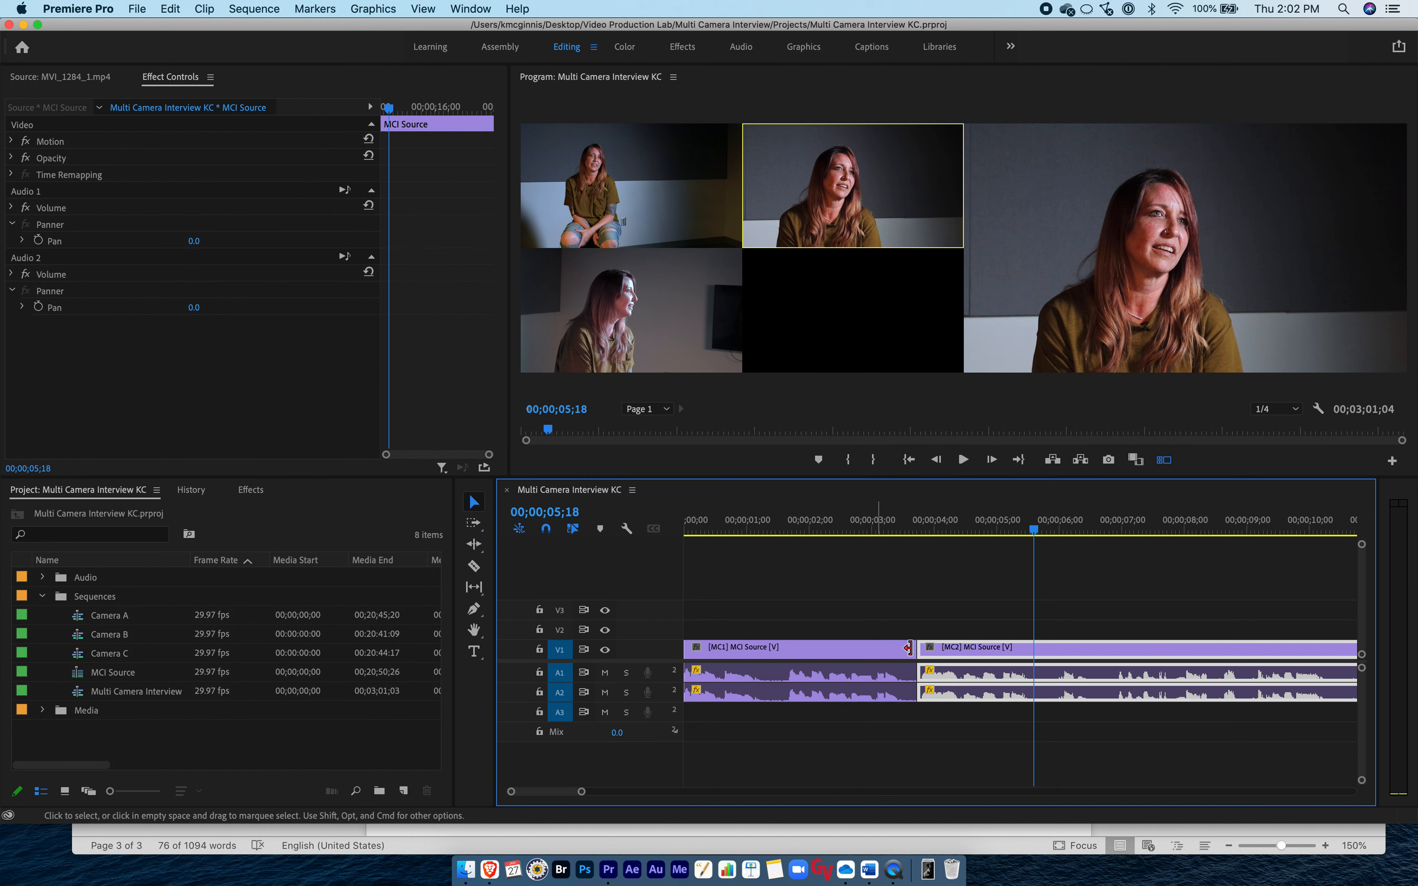
Compare the clips on either side of the first cut by selecting each and scrubbing through their camera angles.
left_click(874, 652)
left_click(975, 651)
left_click(884, 648)
left_click(939, 649)
left_click(899, 652)
mouse_move(917, 531)
left_mouse_down()
mouse_move(895, 530)
mouse_move(930, 531)
left_mouse_up()
left_click(981, 658)
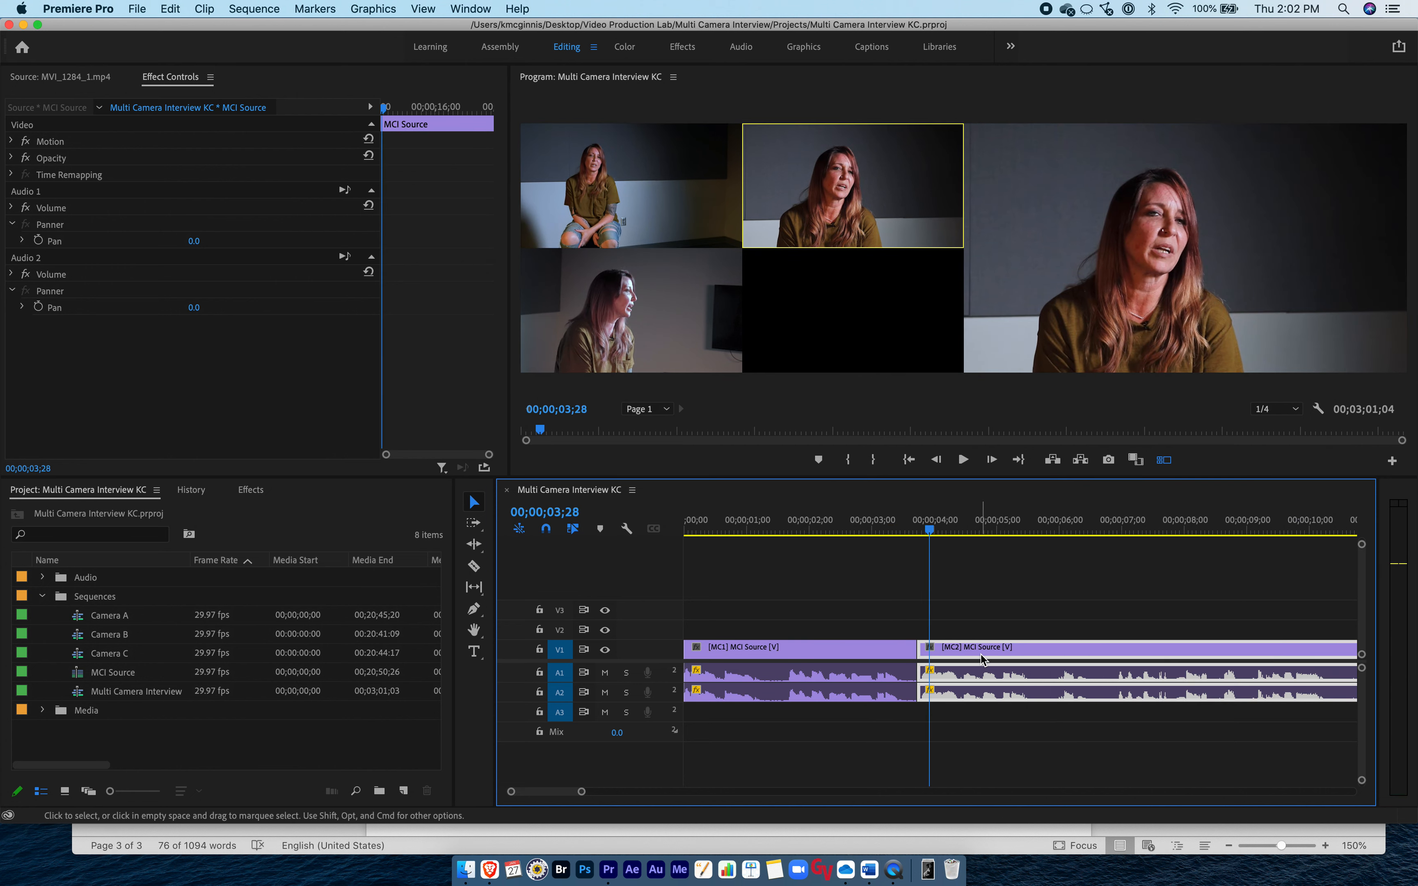
left_click_drag(930, 531, 889, 530)
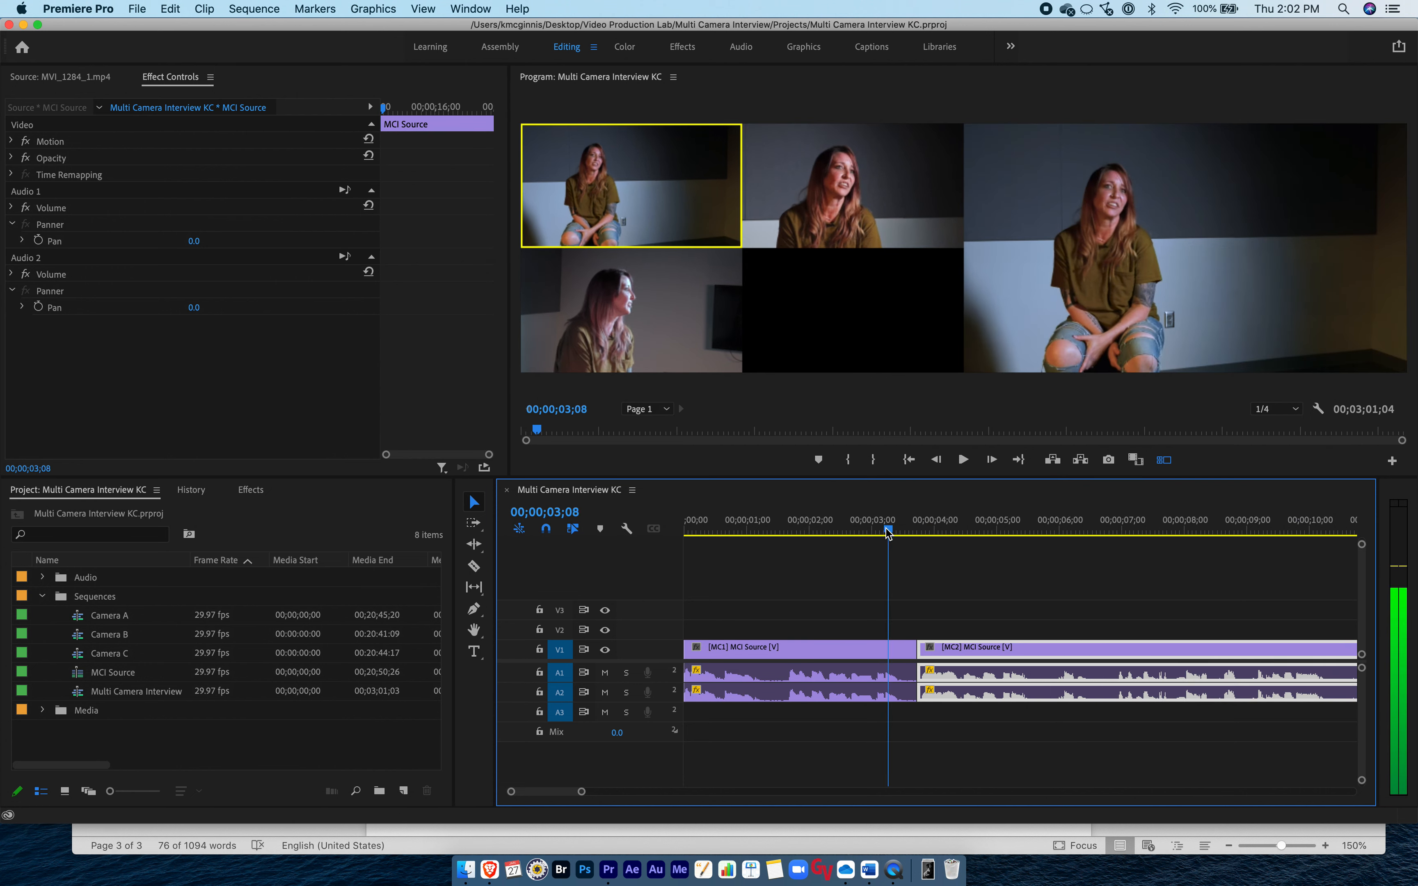
left_click(896, 652)
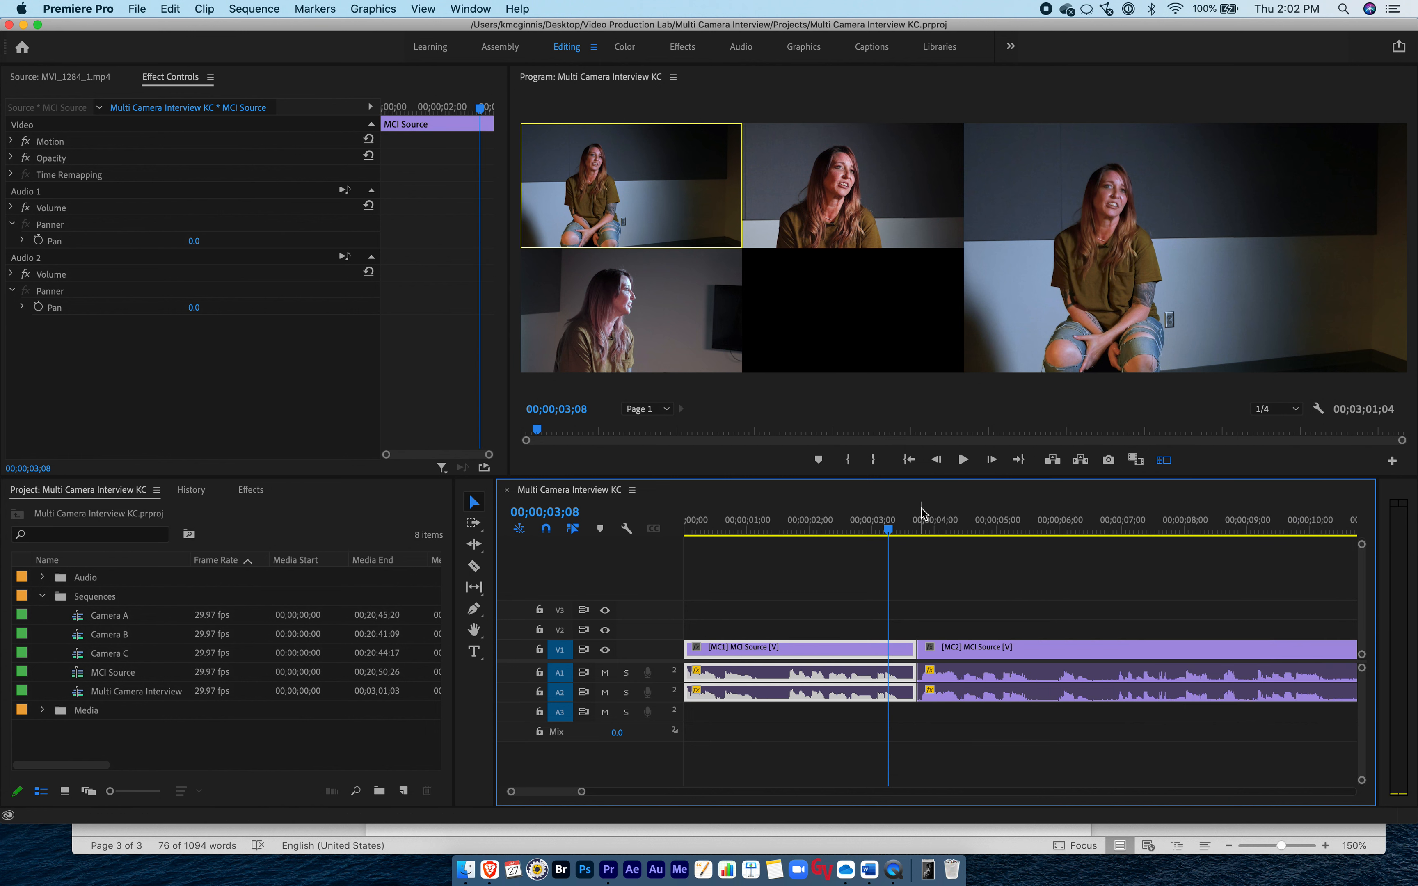
left_click(909, 521)
left_click_drag(916, 520, 940, 522)
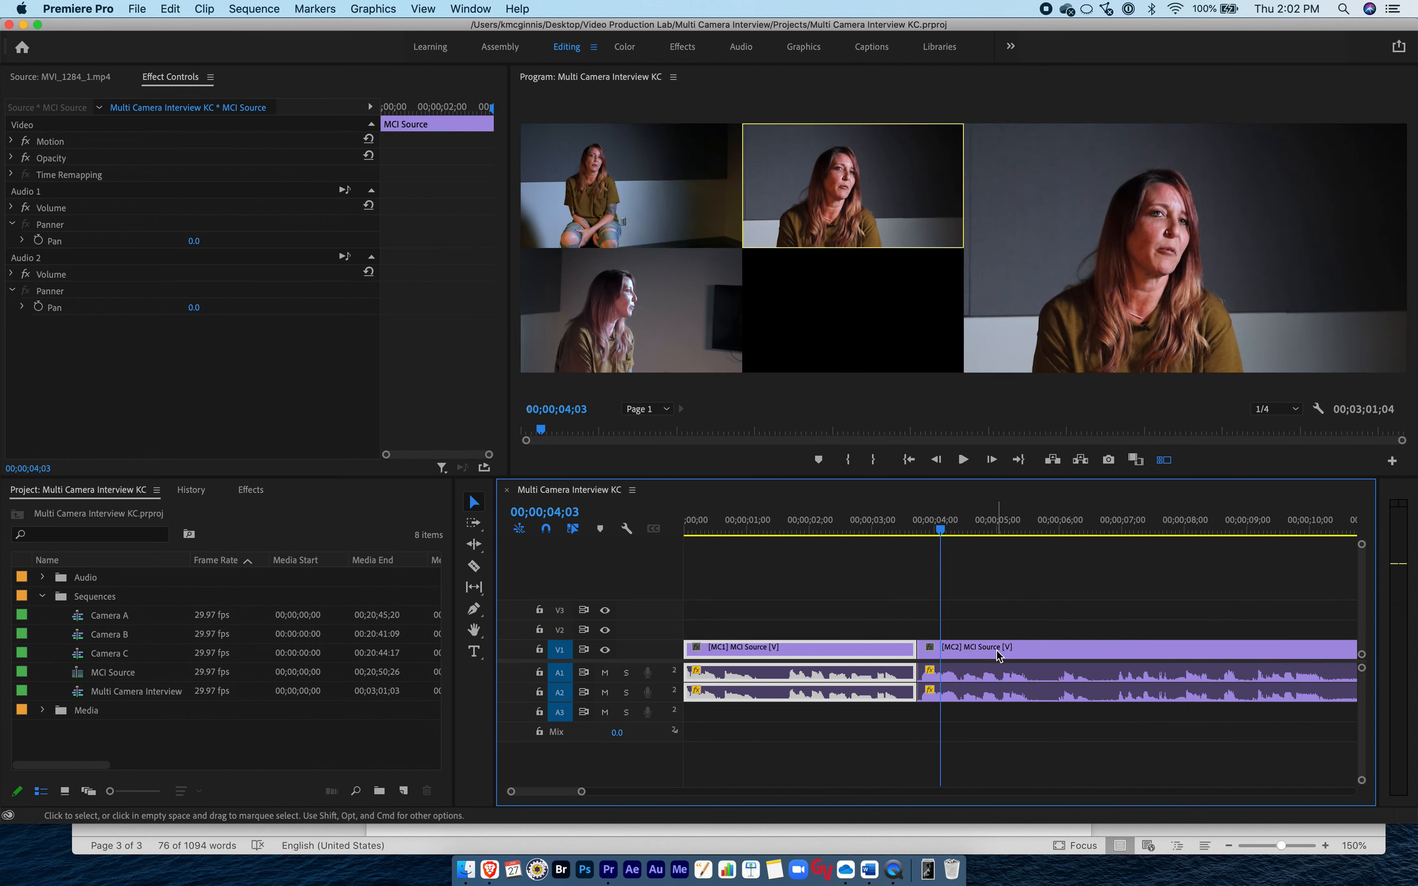
Play on through the second clip and split its video and audio at 00;00;08;17.
scroll(997, 651, "right", 4)
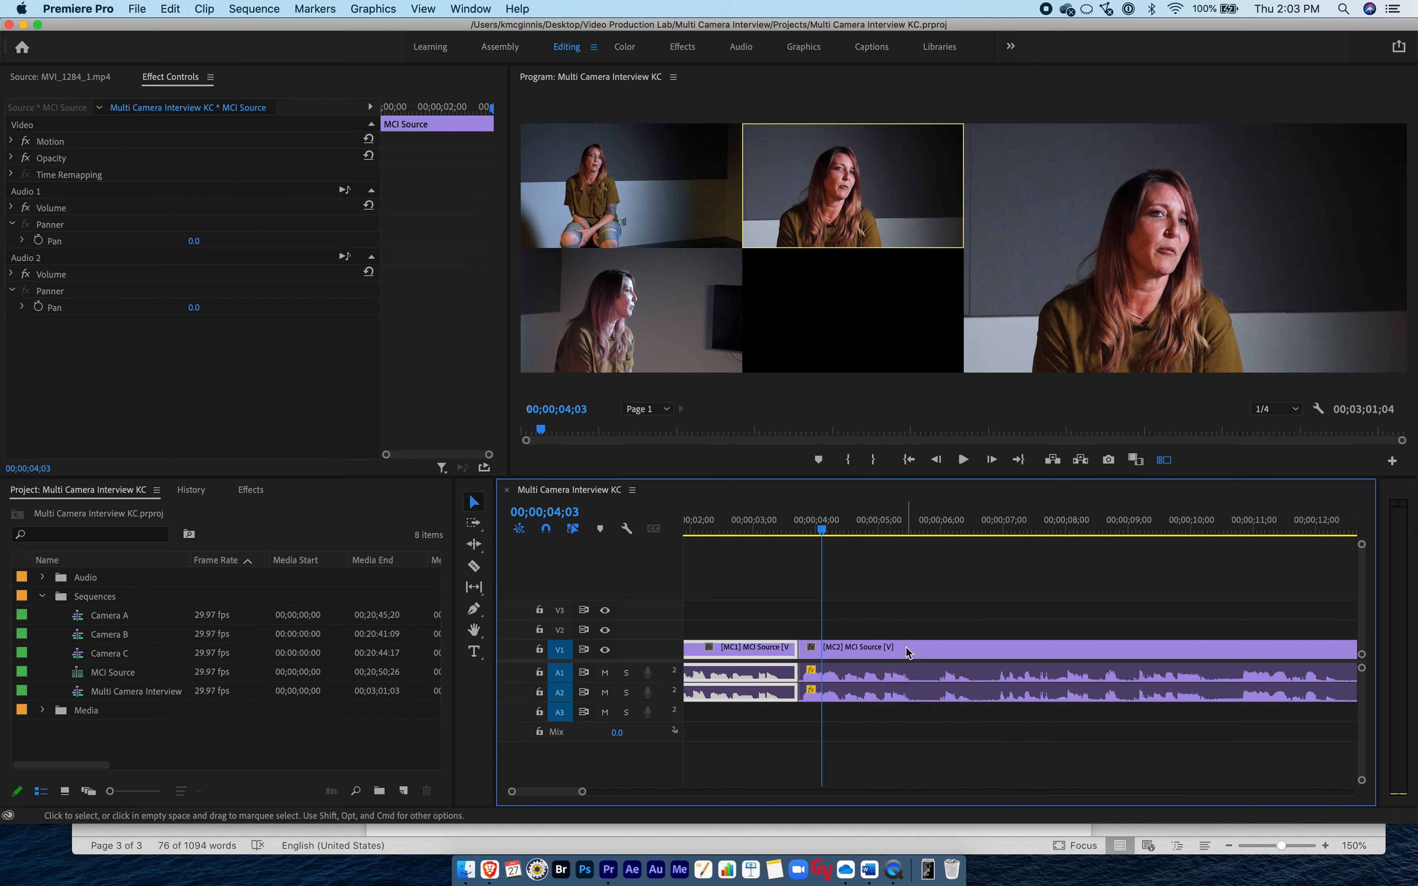
key("space")
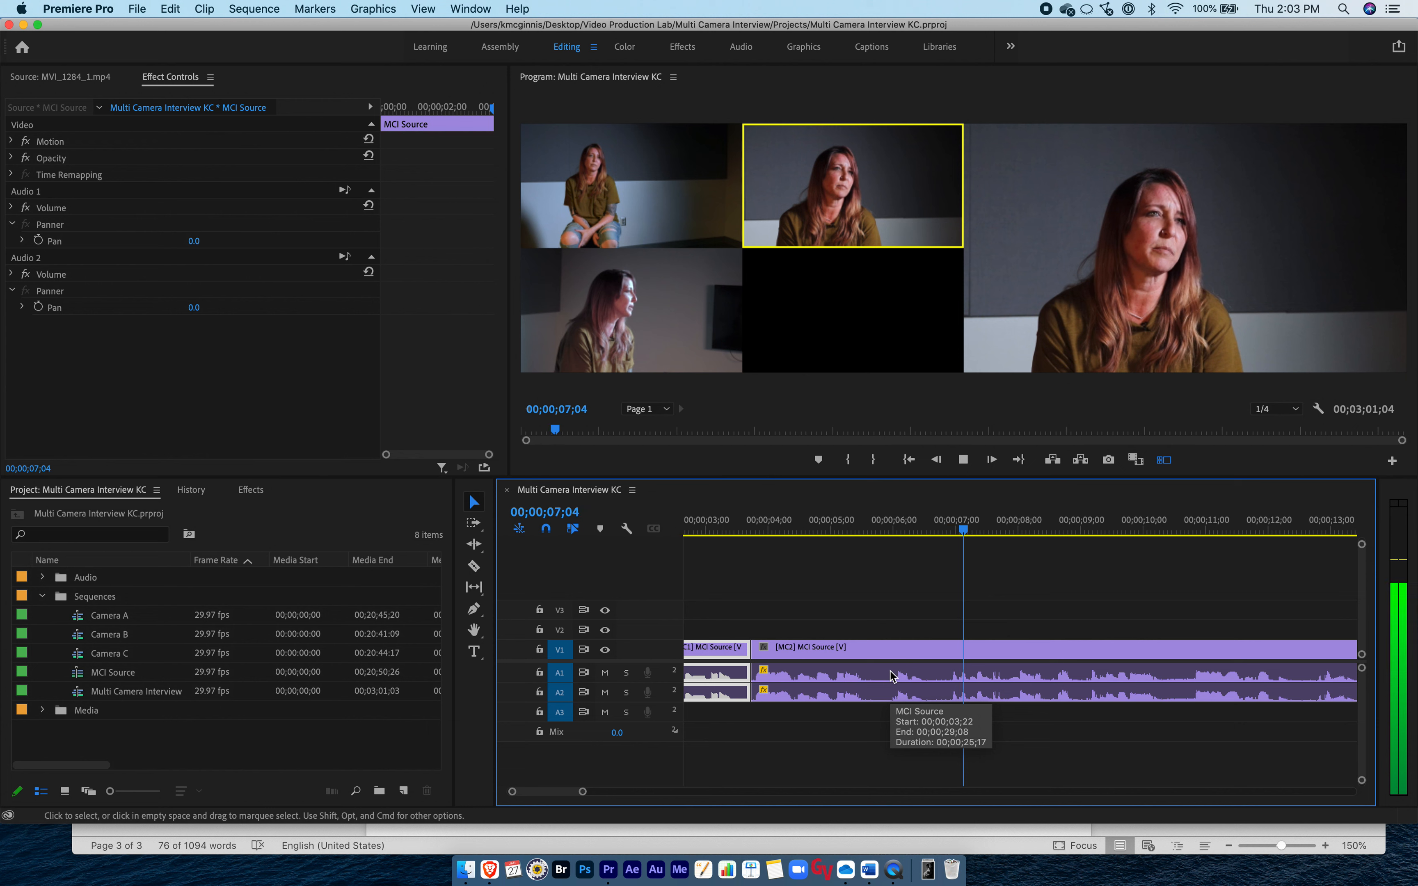
key("space")
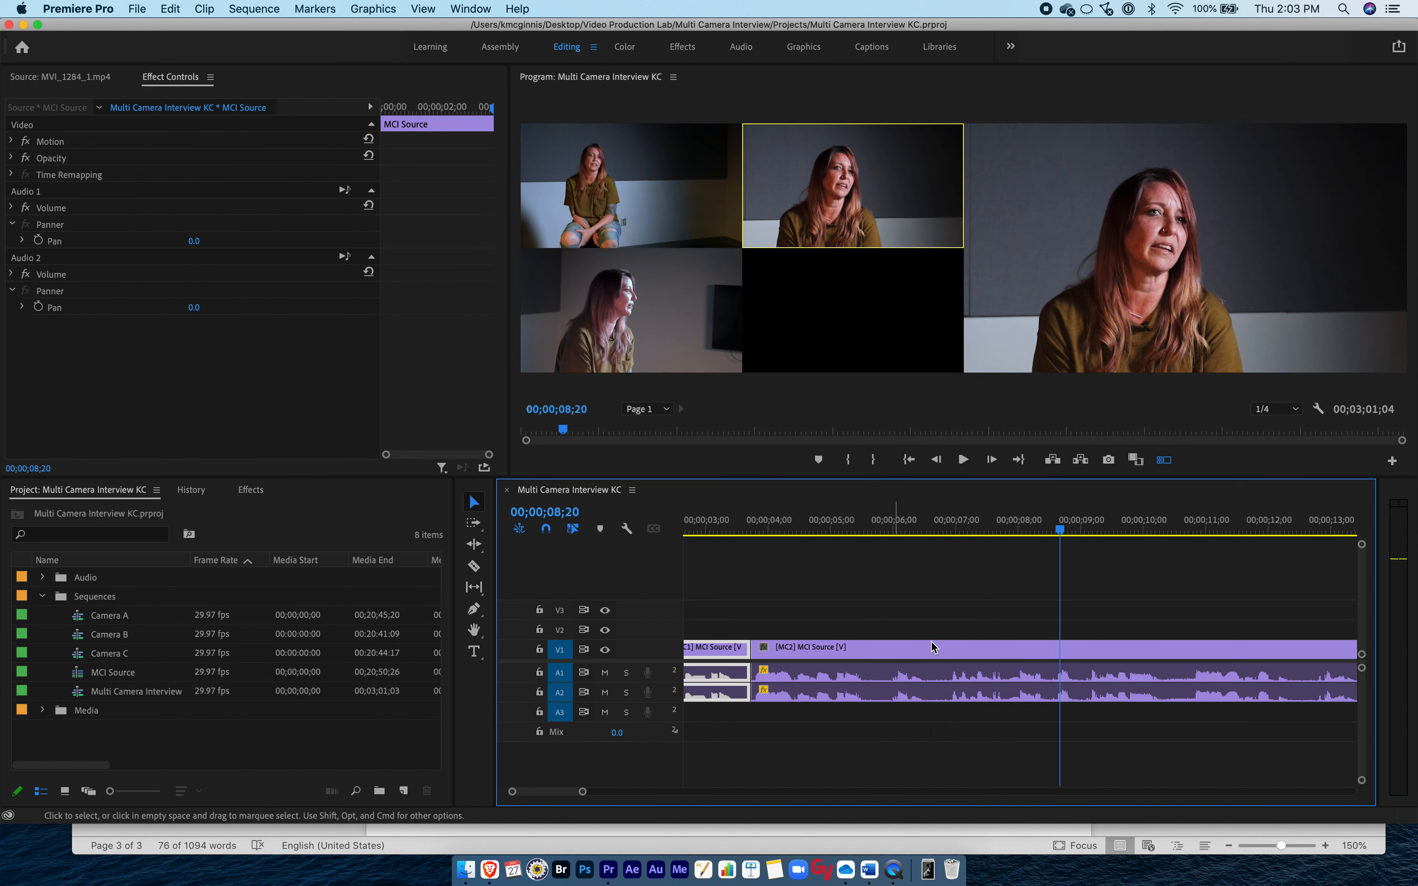
left_click(1054, 533)
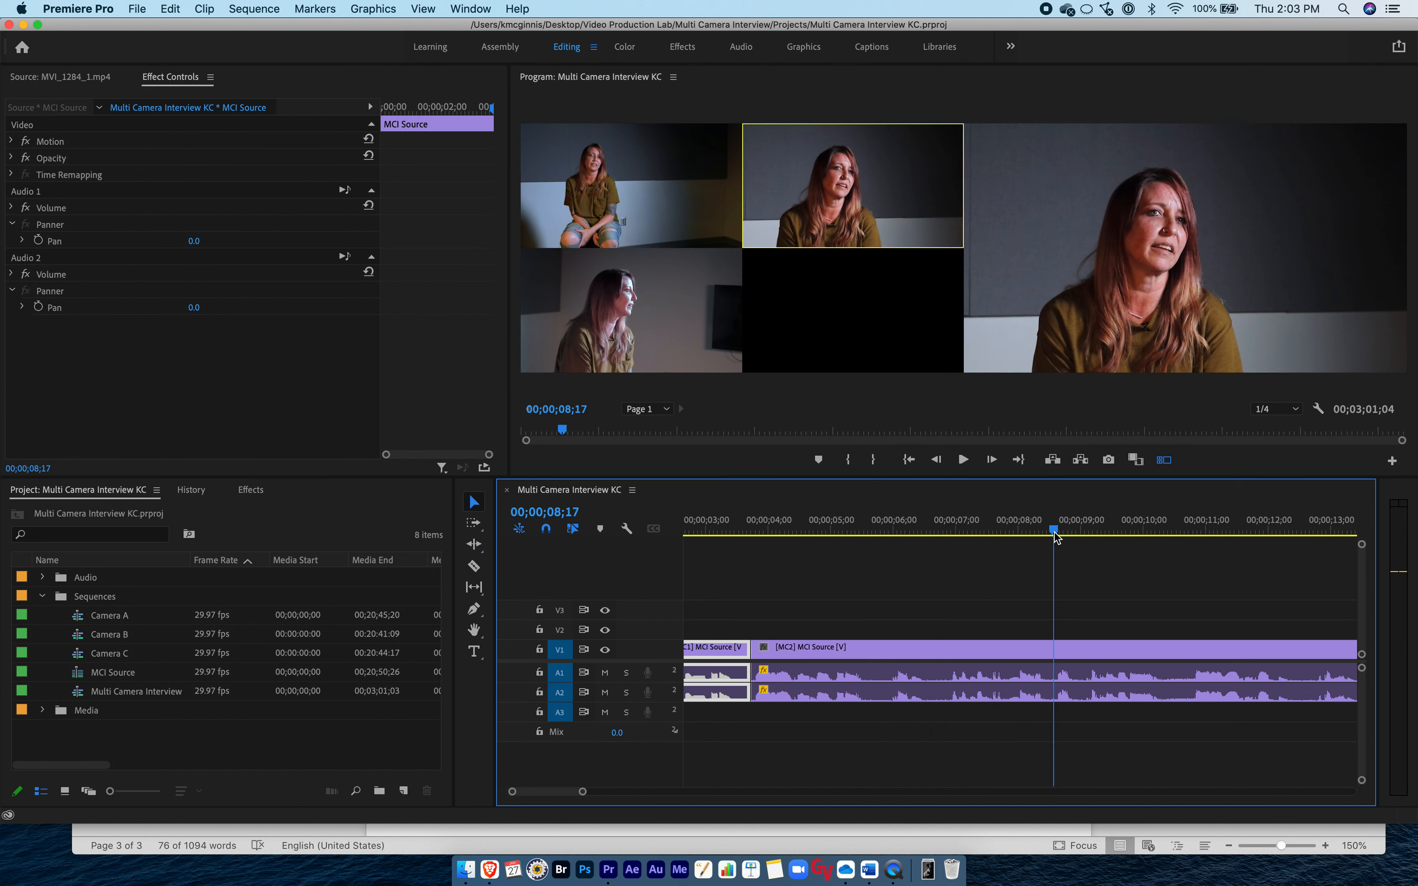
scroll(1043, 531, "right", 4)
key("c")
left_click(938, 651)
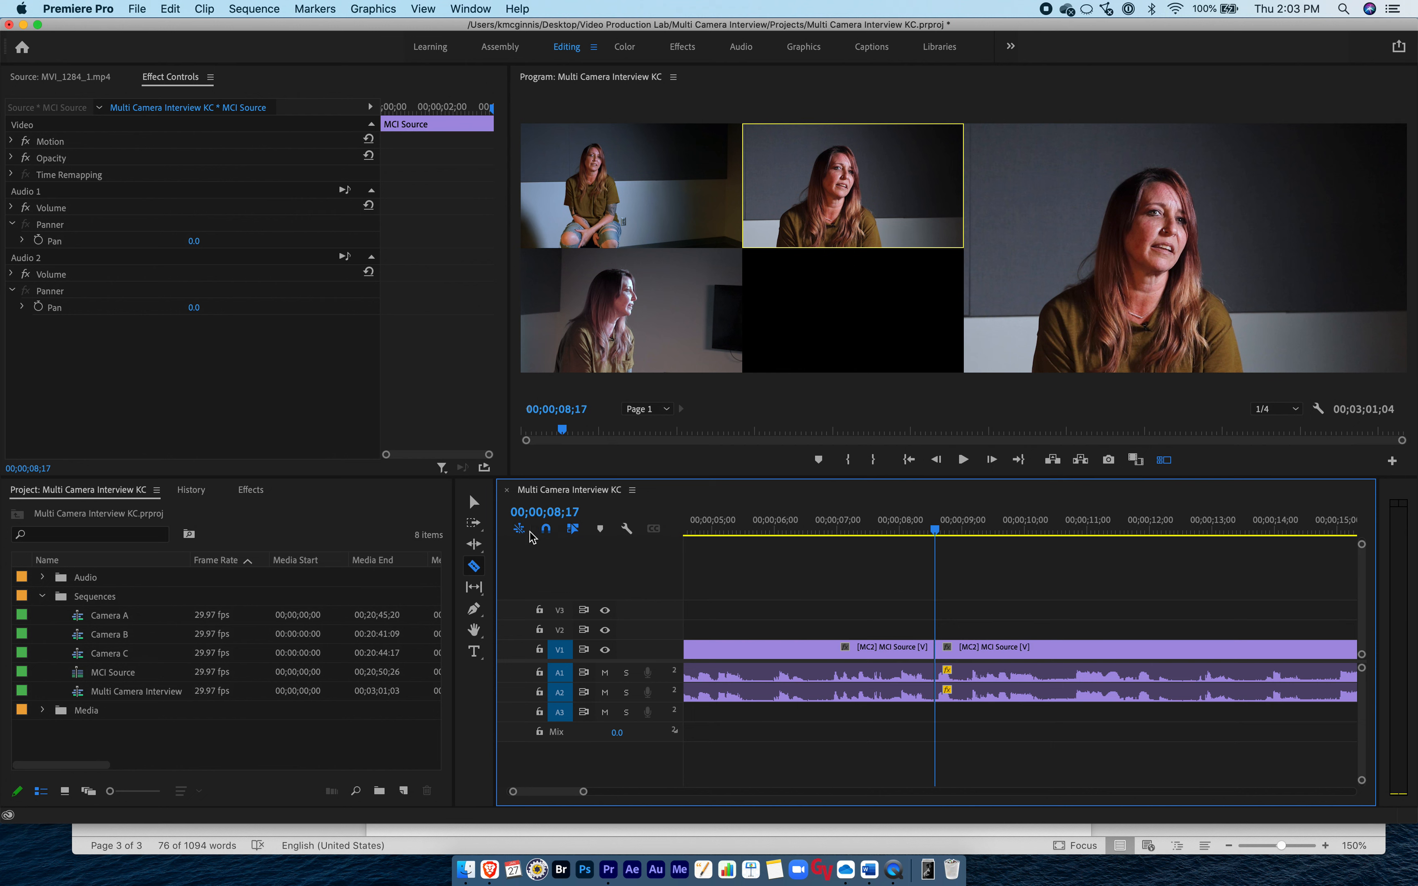
Switch the clip after the 00;00;08;17 cut to the third camera angle.
key("v")
left_click(1012, 661)
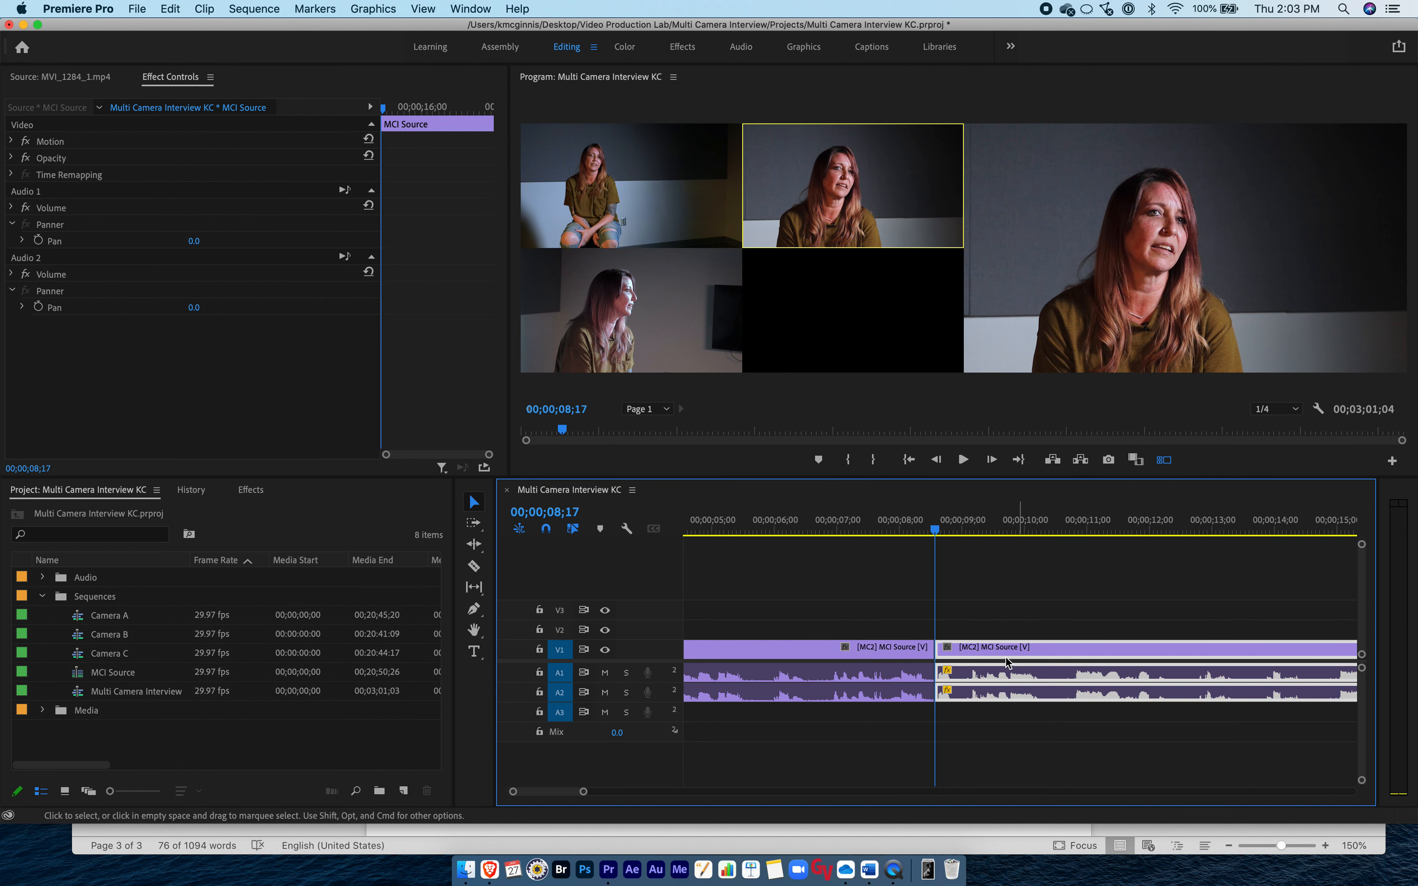
left_click(652, 336)
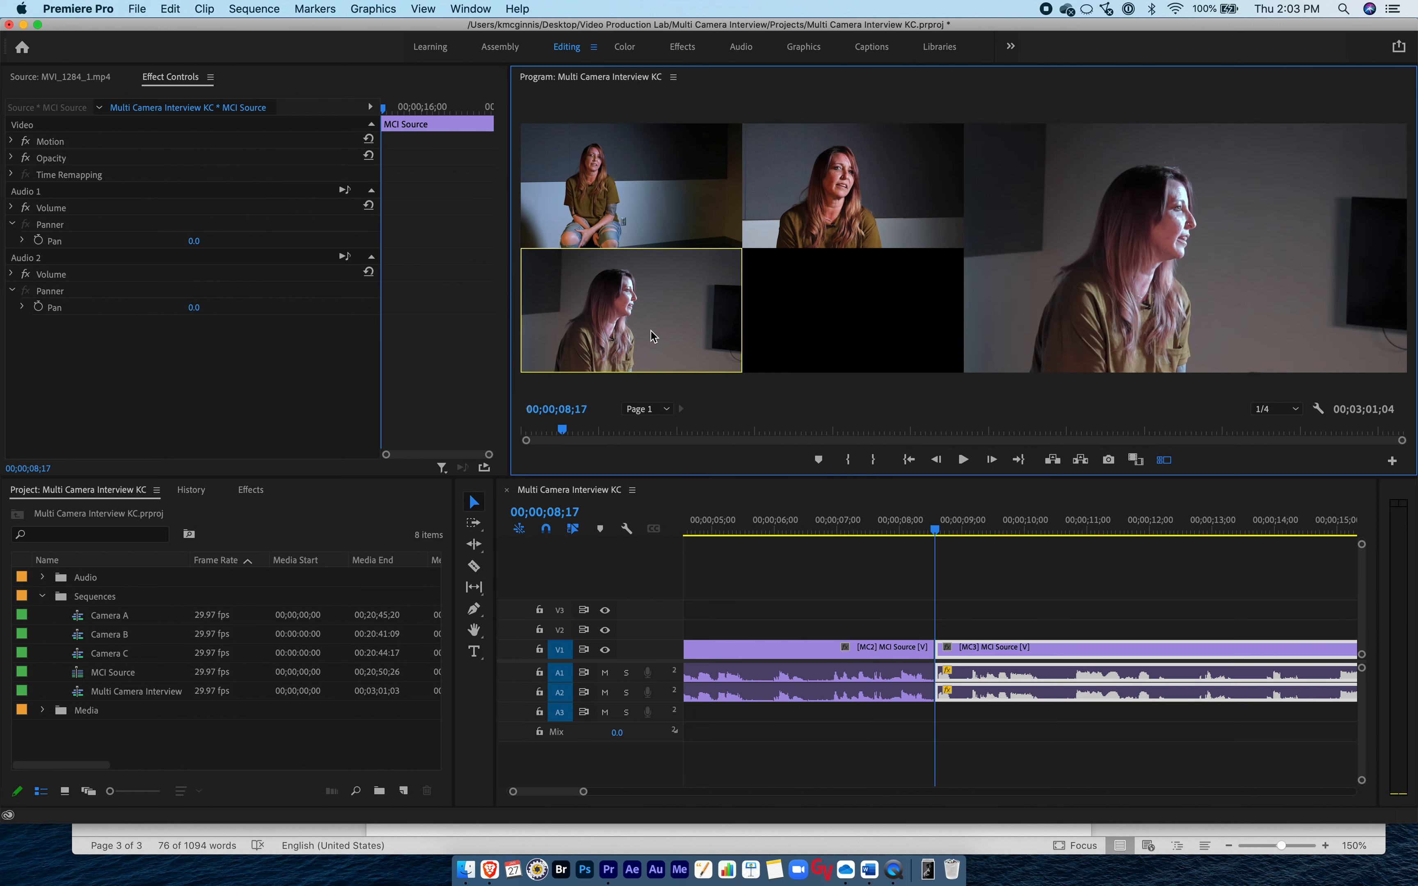
Play on through the third-camera clip and split its video and audio at 00;00;13;25.
scroll(1034, 604, "right", 4)
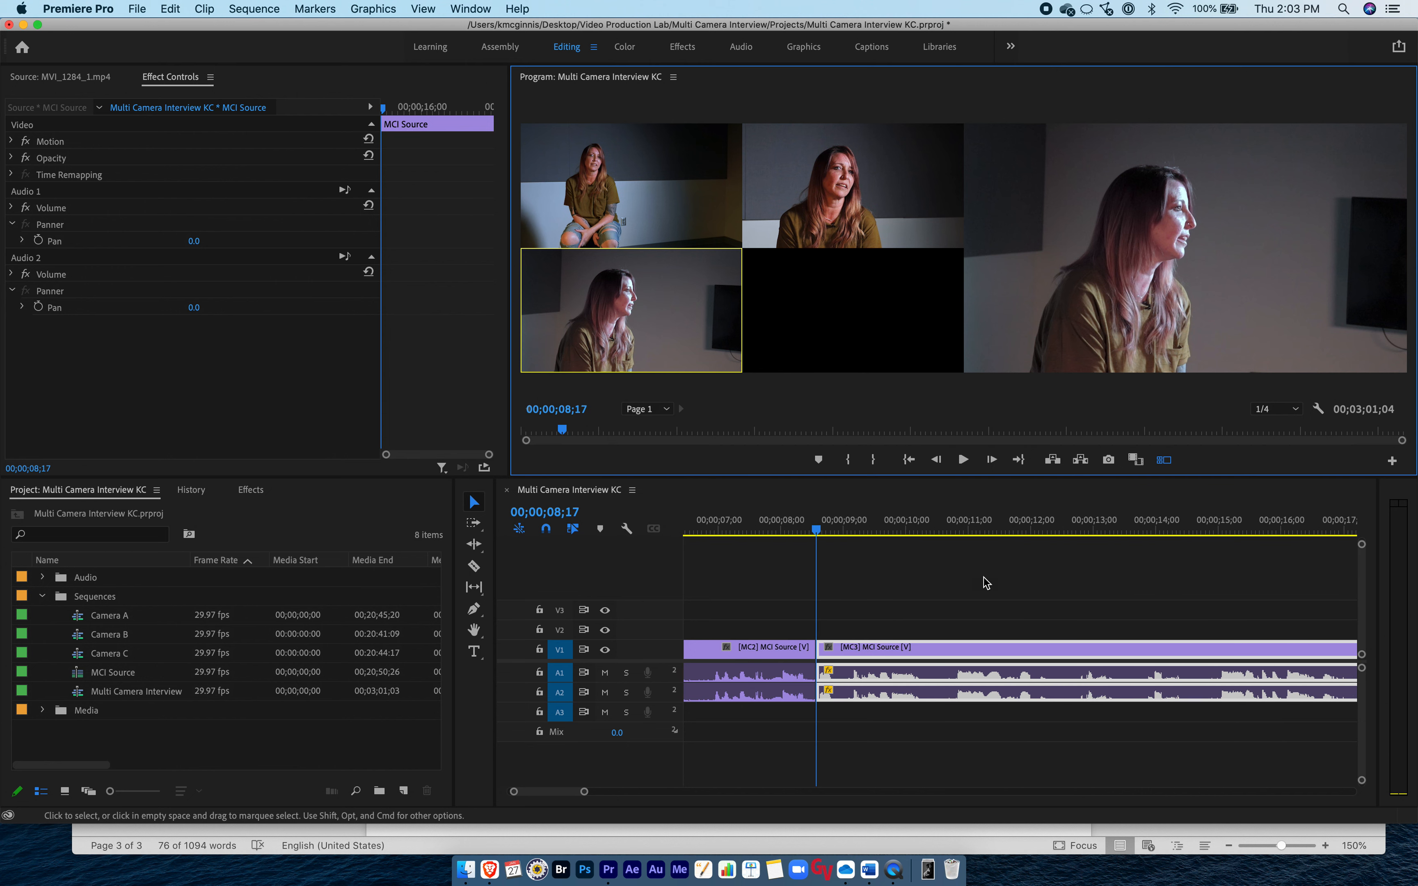
key("space")
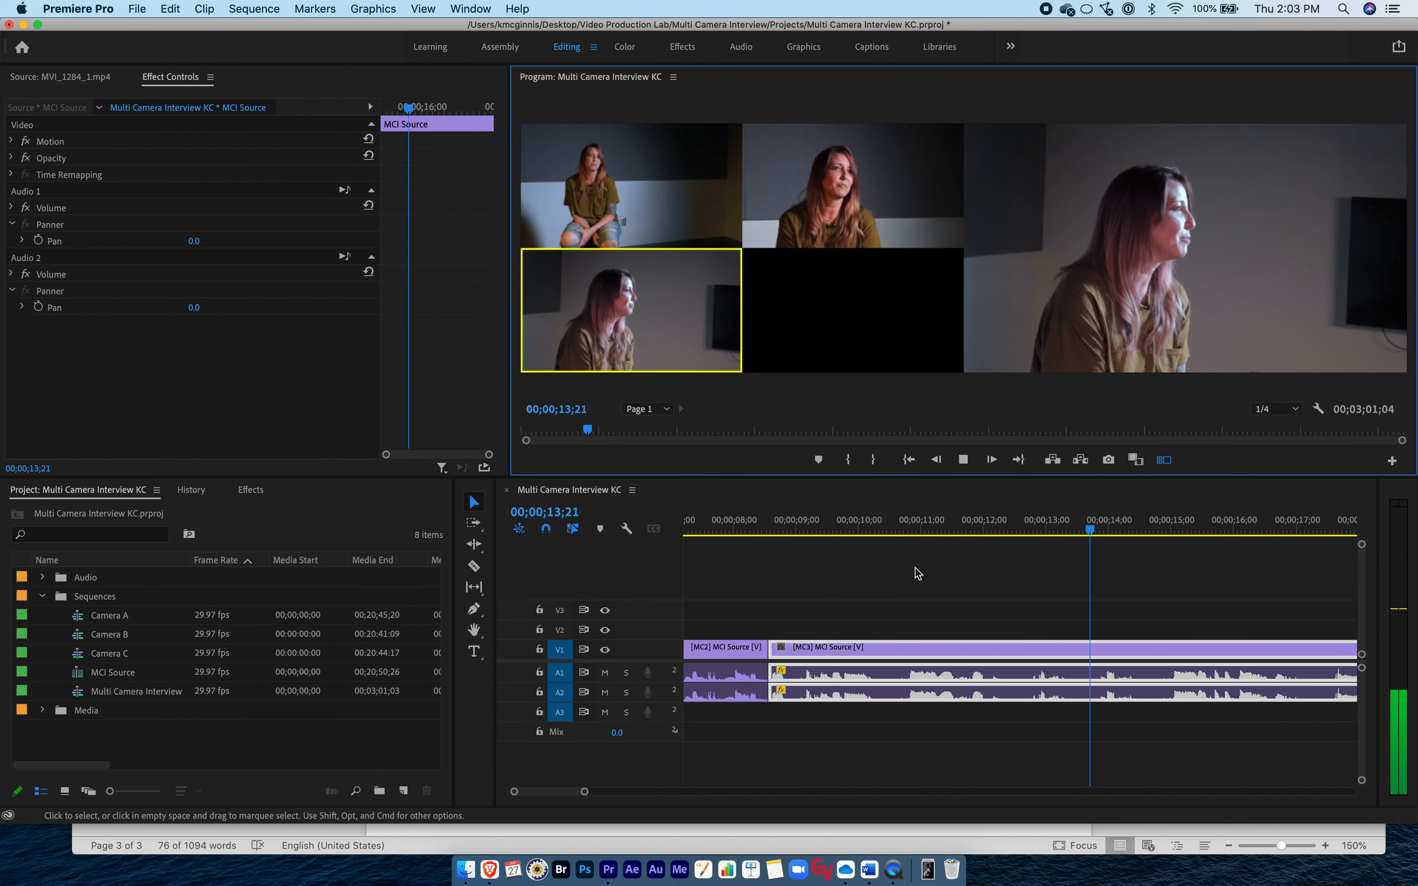
key("space")
left_click(1098, 529)
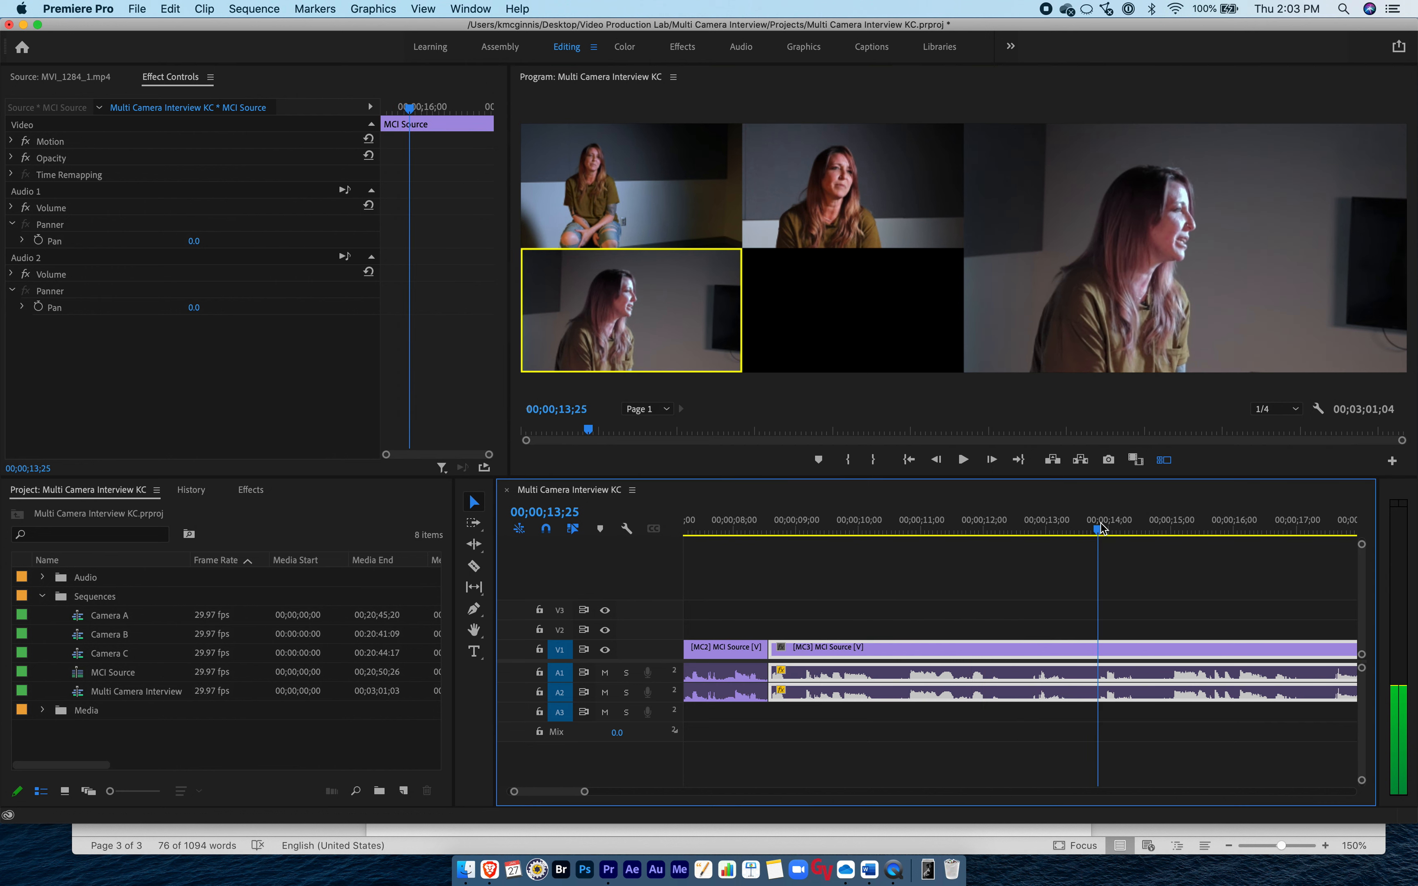
key("c")
left_click(1106, 648)
Switch the clip after the 00;00;13;25 cut to the second camera angle.
key("v")
left_click(850, 186)
left_click(850, 187)
Split the second-camera clip at 00;00;23;00 and switch the segment after the cut to the first camera angle.
key("space")
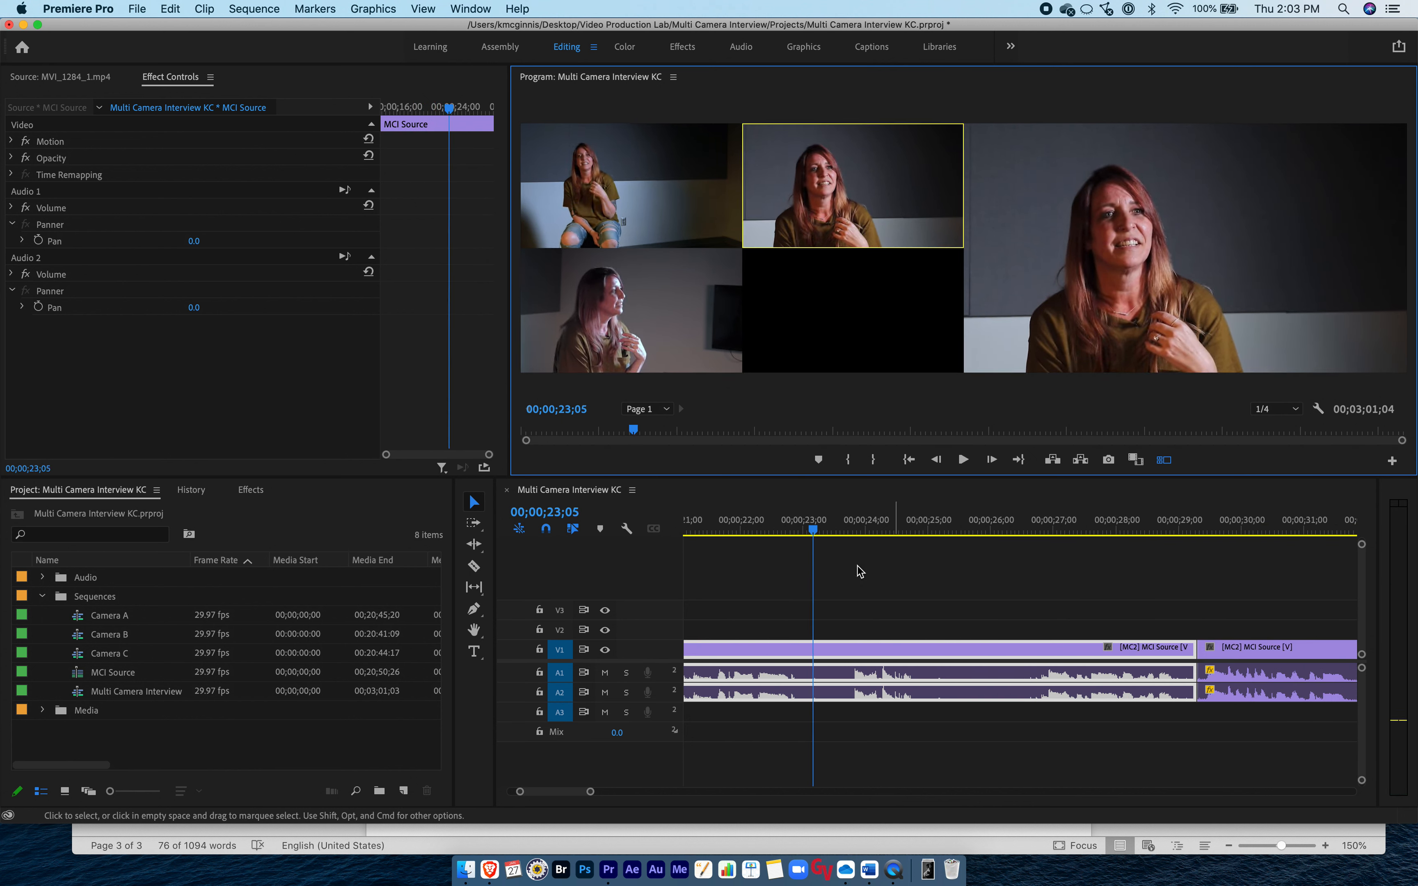
left_click(803, 531)
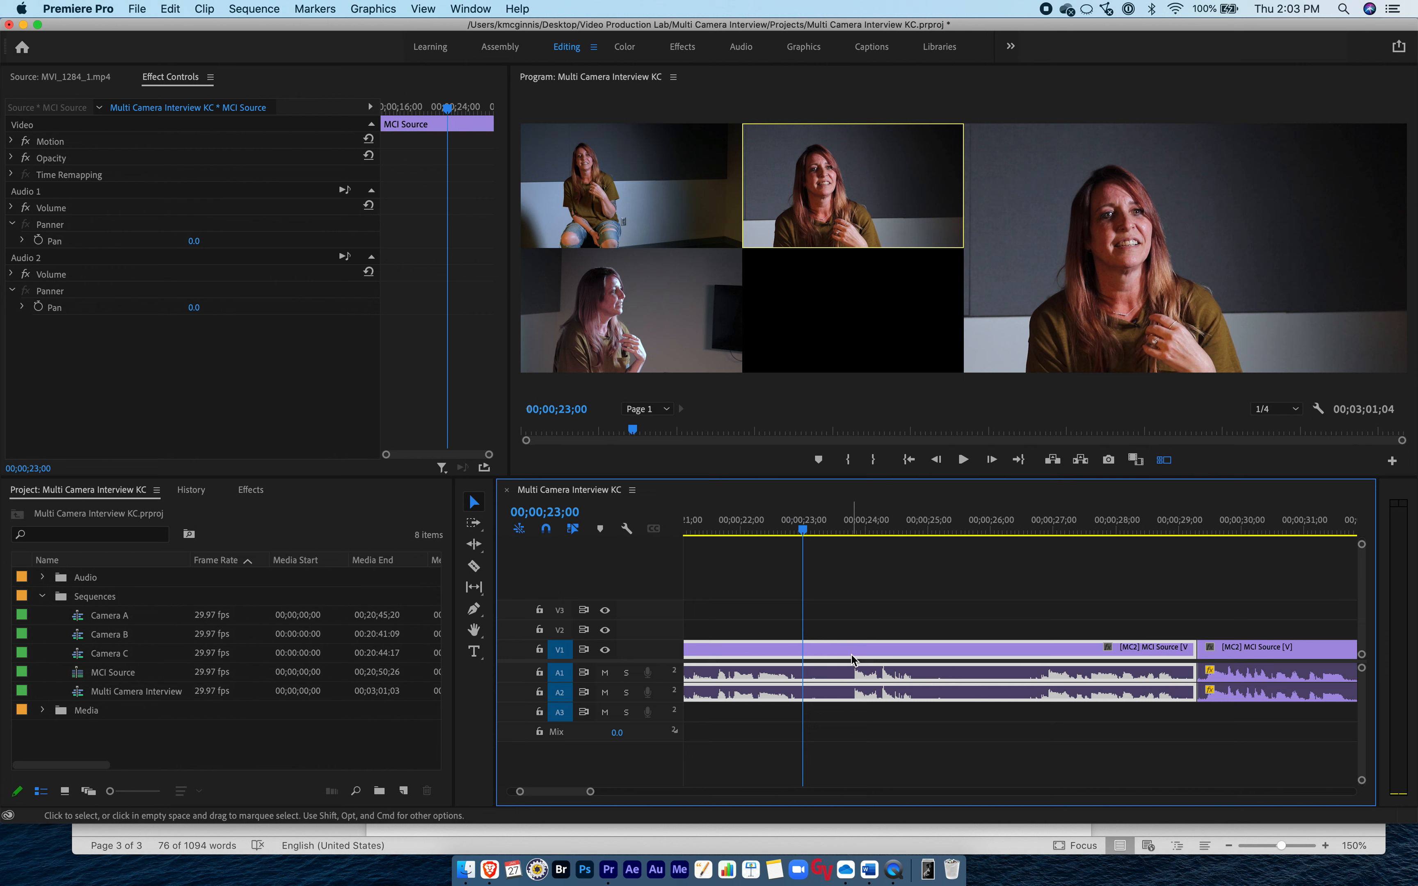
key("super+k")
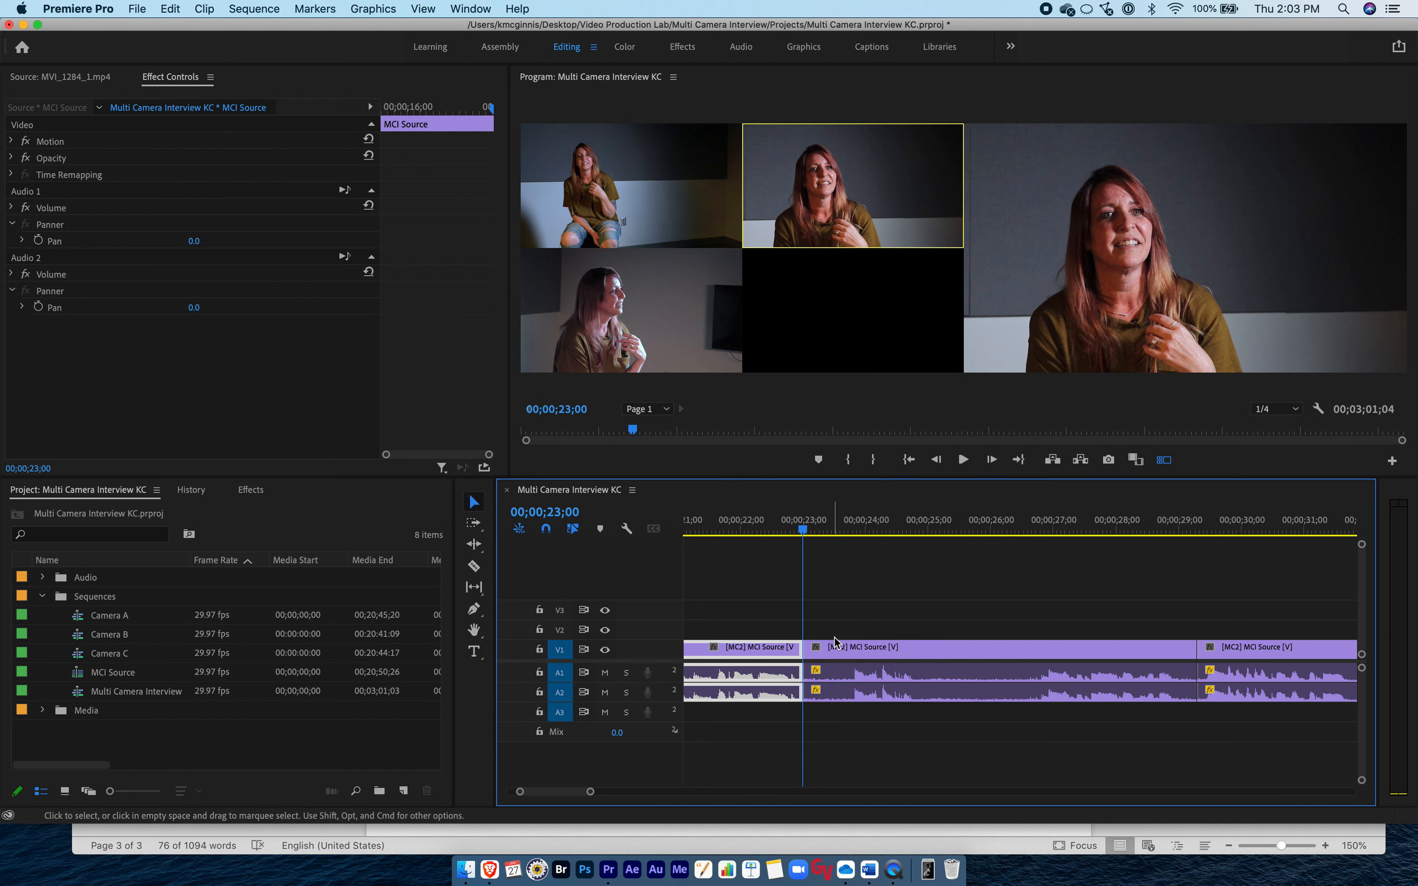
left_click(634, 183)
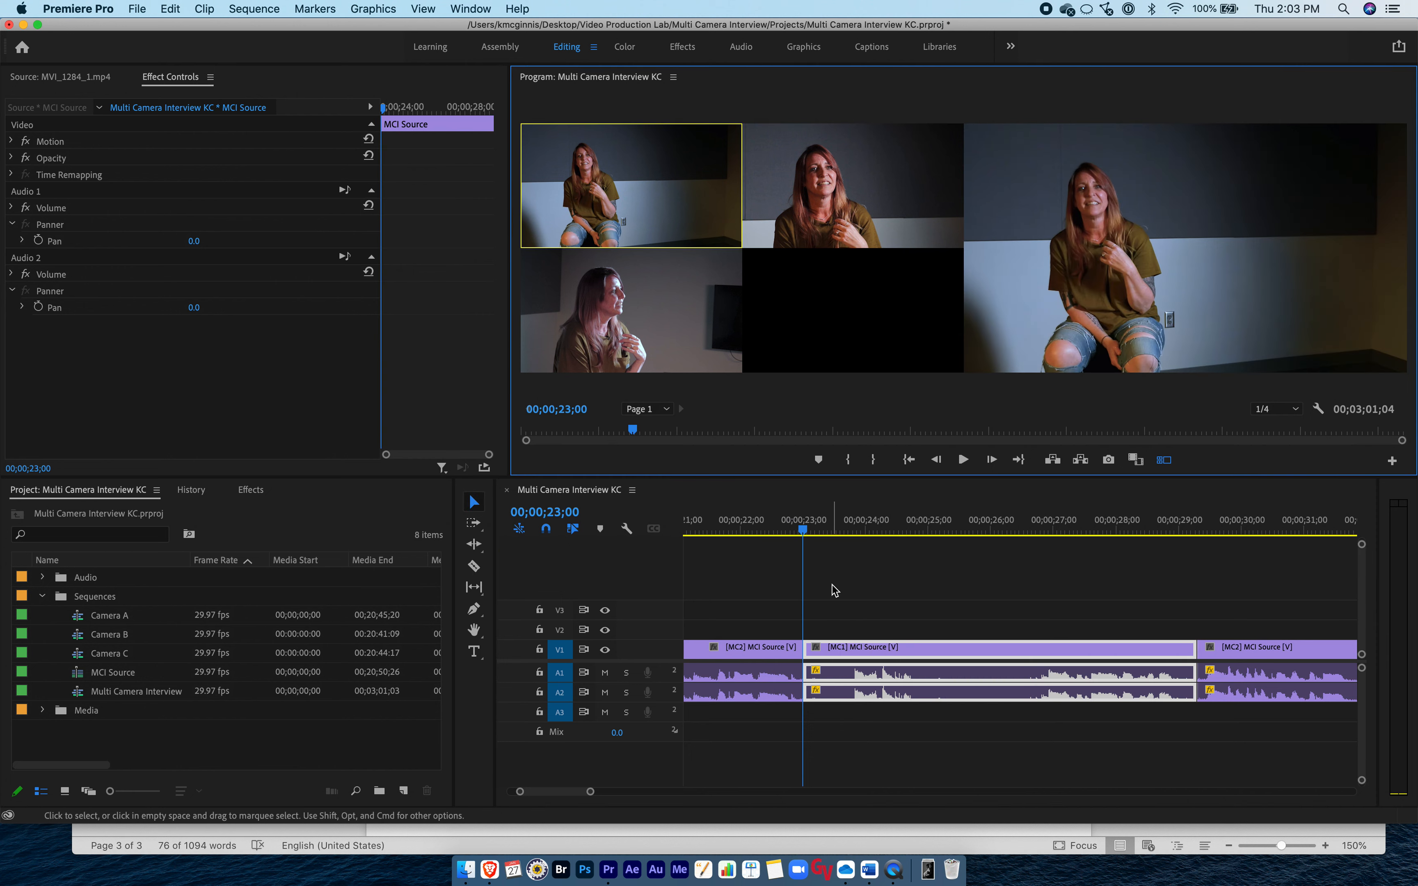
Review the first-camera clip after the 00;00;23;00 cut and switch it to the third camera angle.
key("space")
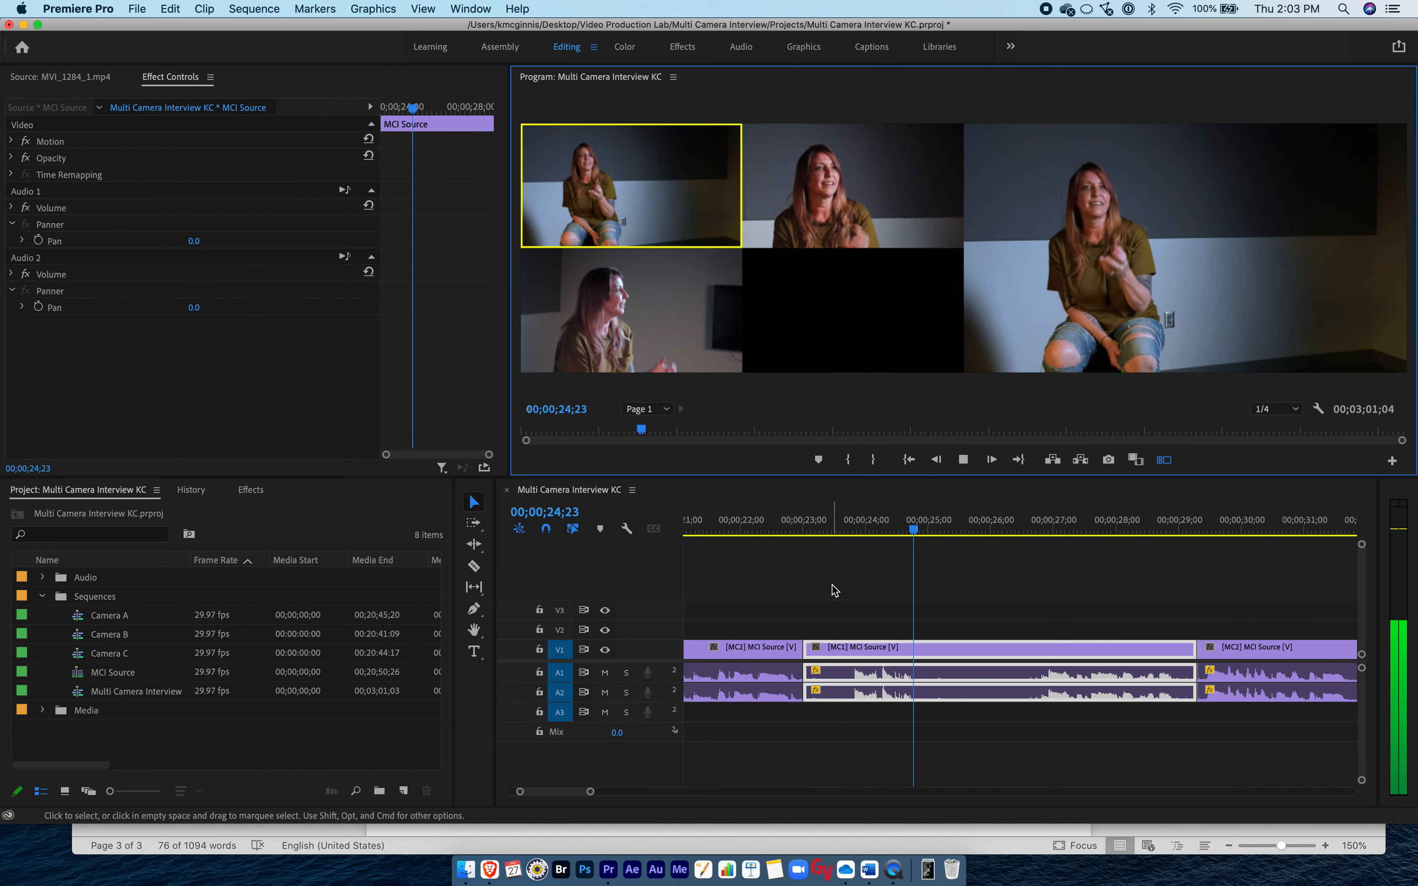
key("space")
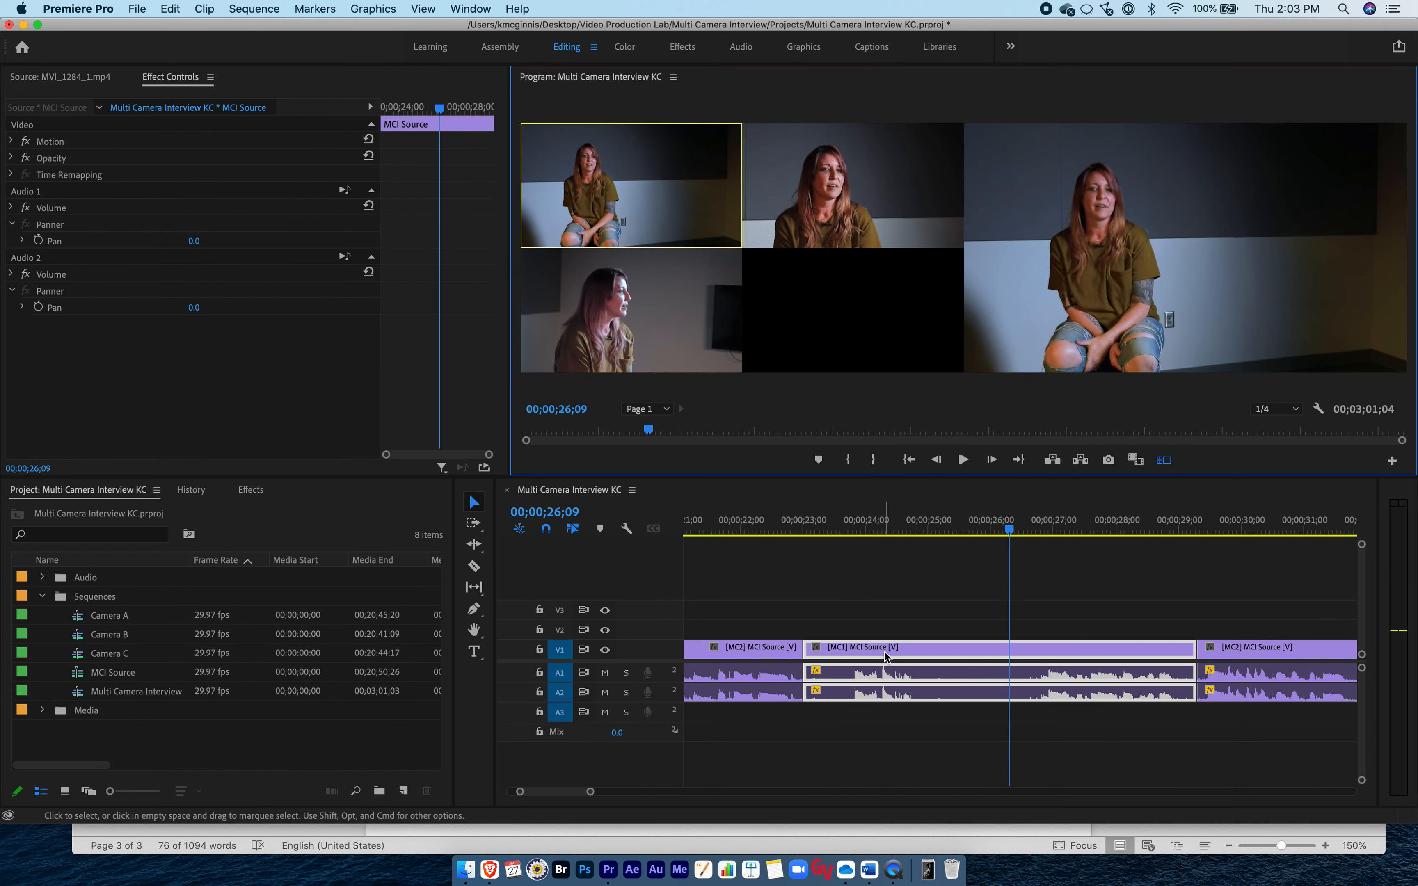
left_click(842, 531)
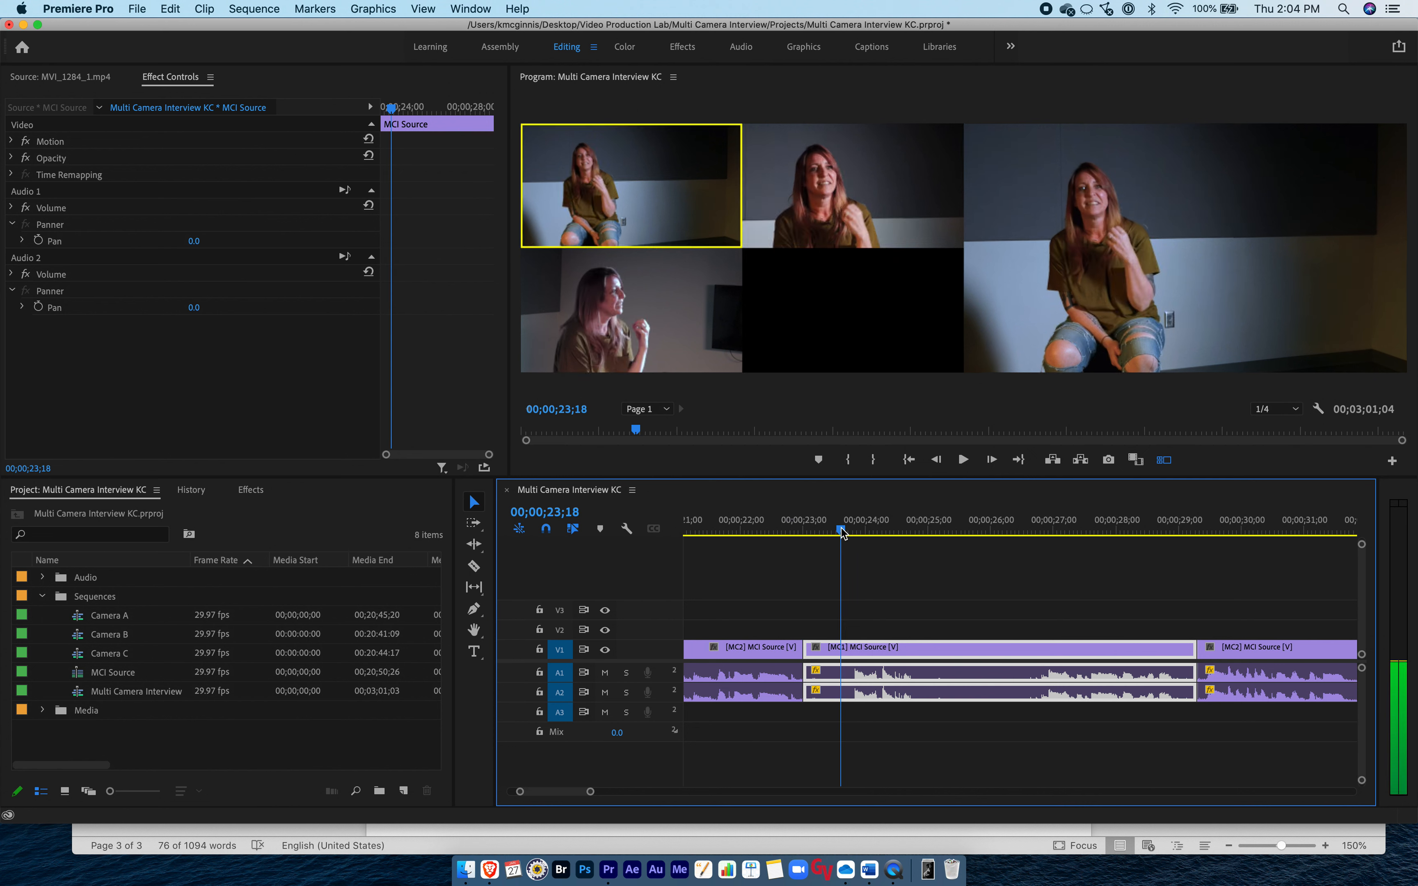
left_click(676, 326)
Play through the third-camera clip, split it at 00;00;26;15, and switch the segment after the cut to the first camera angle.
key("space")
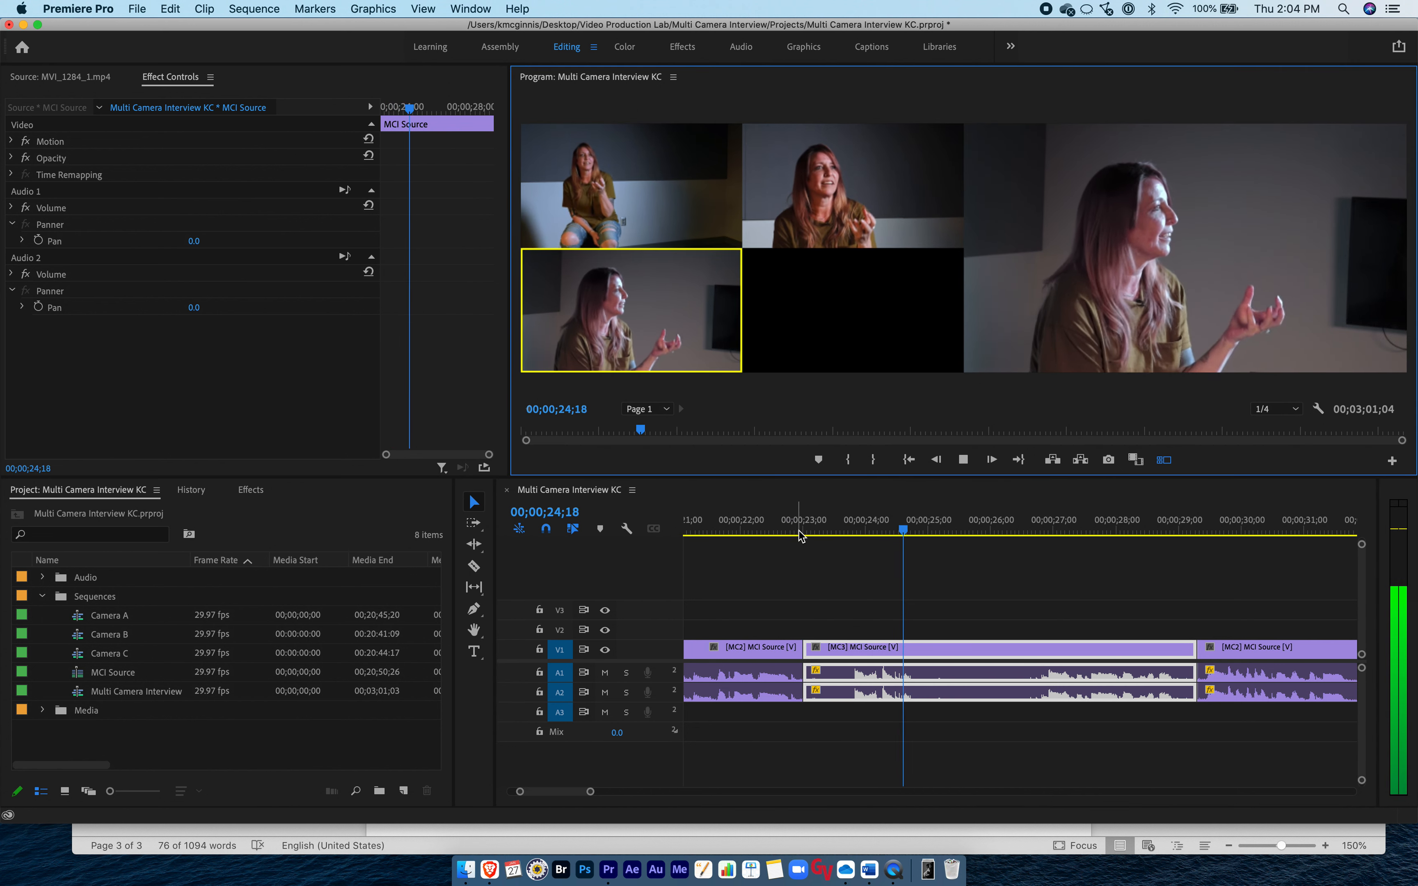
key("space")
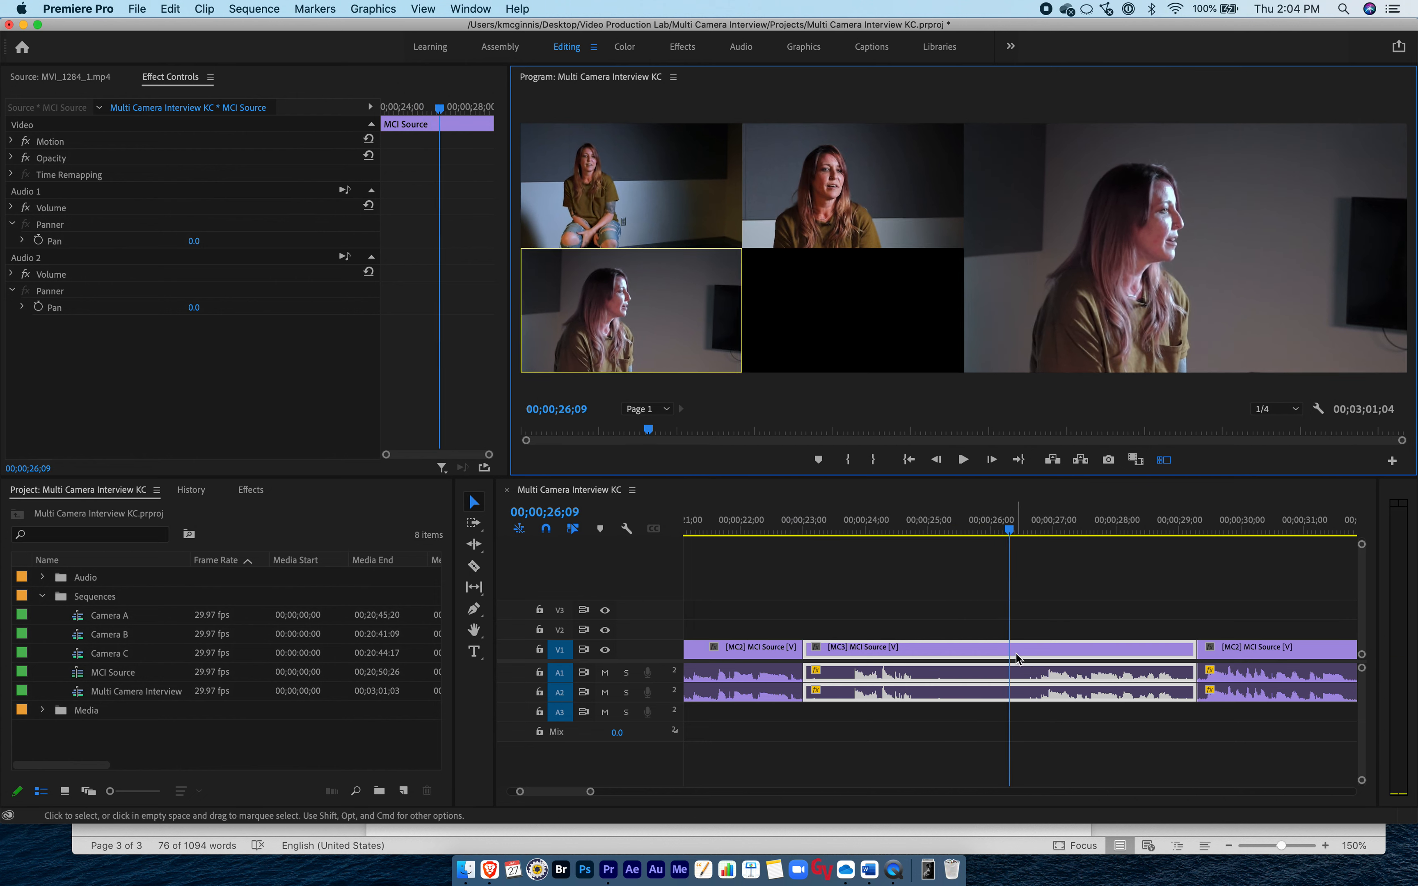
left_click_drag(1016, 530, 1023, 535)
key("super+k")
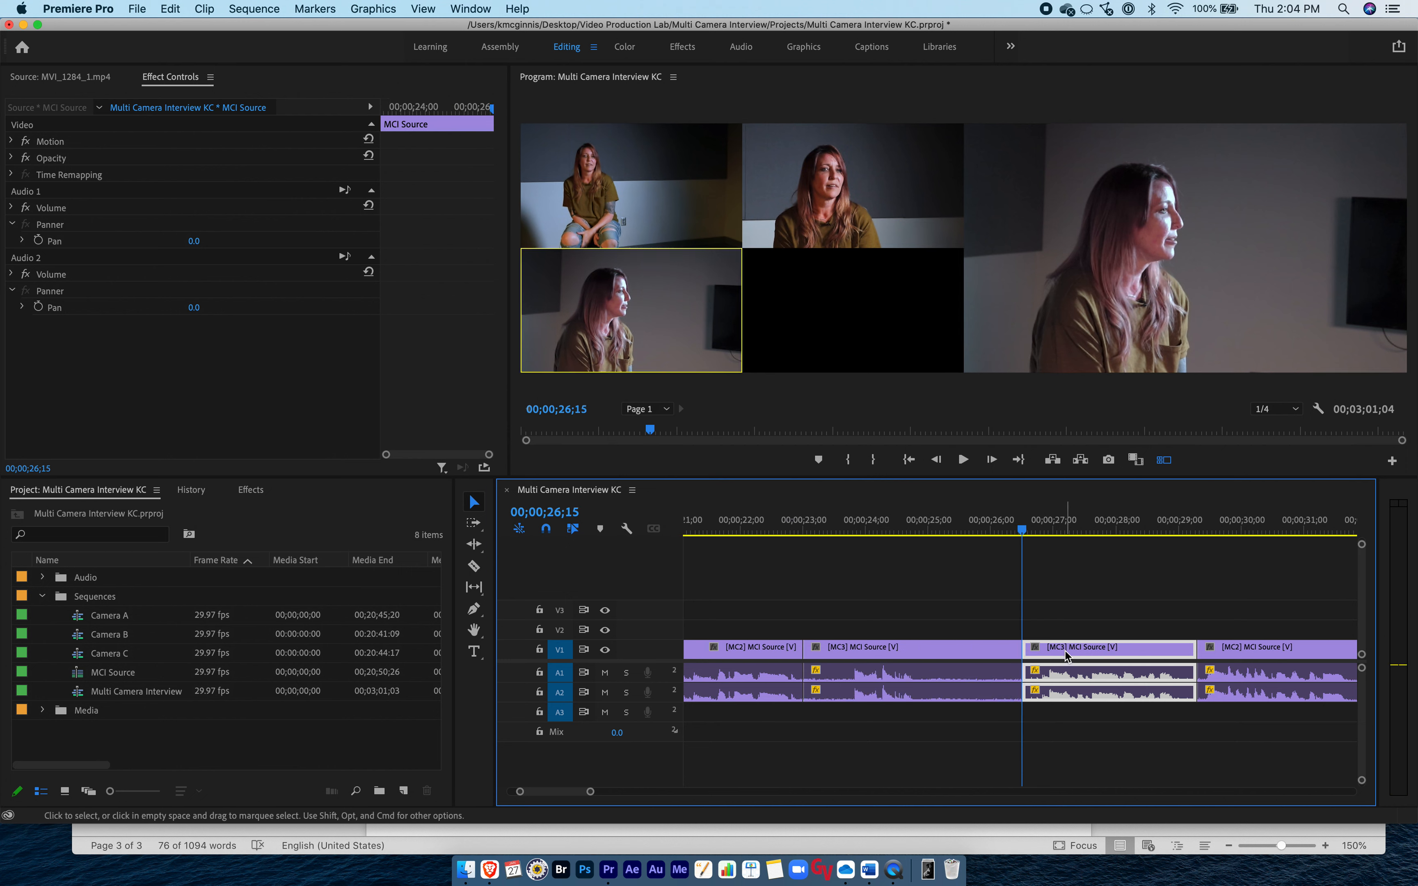
left_click(635, 185)
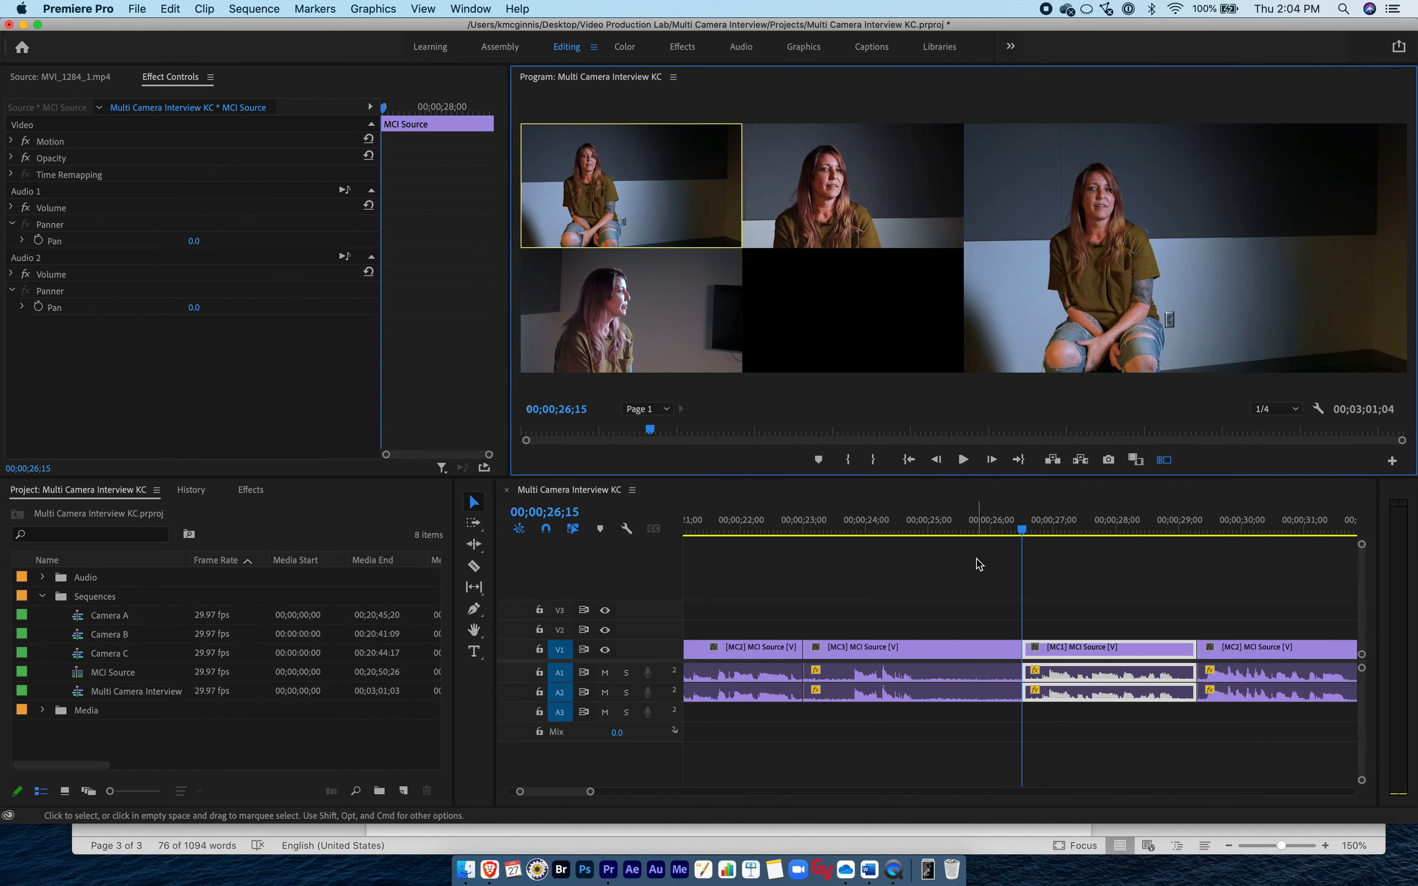
Cut the third-camera clip at 00;00;25;00, delete the section up to 00;00;26;15, and ripple delete the gap.
left_click(935, 526)
key("c")
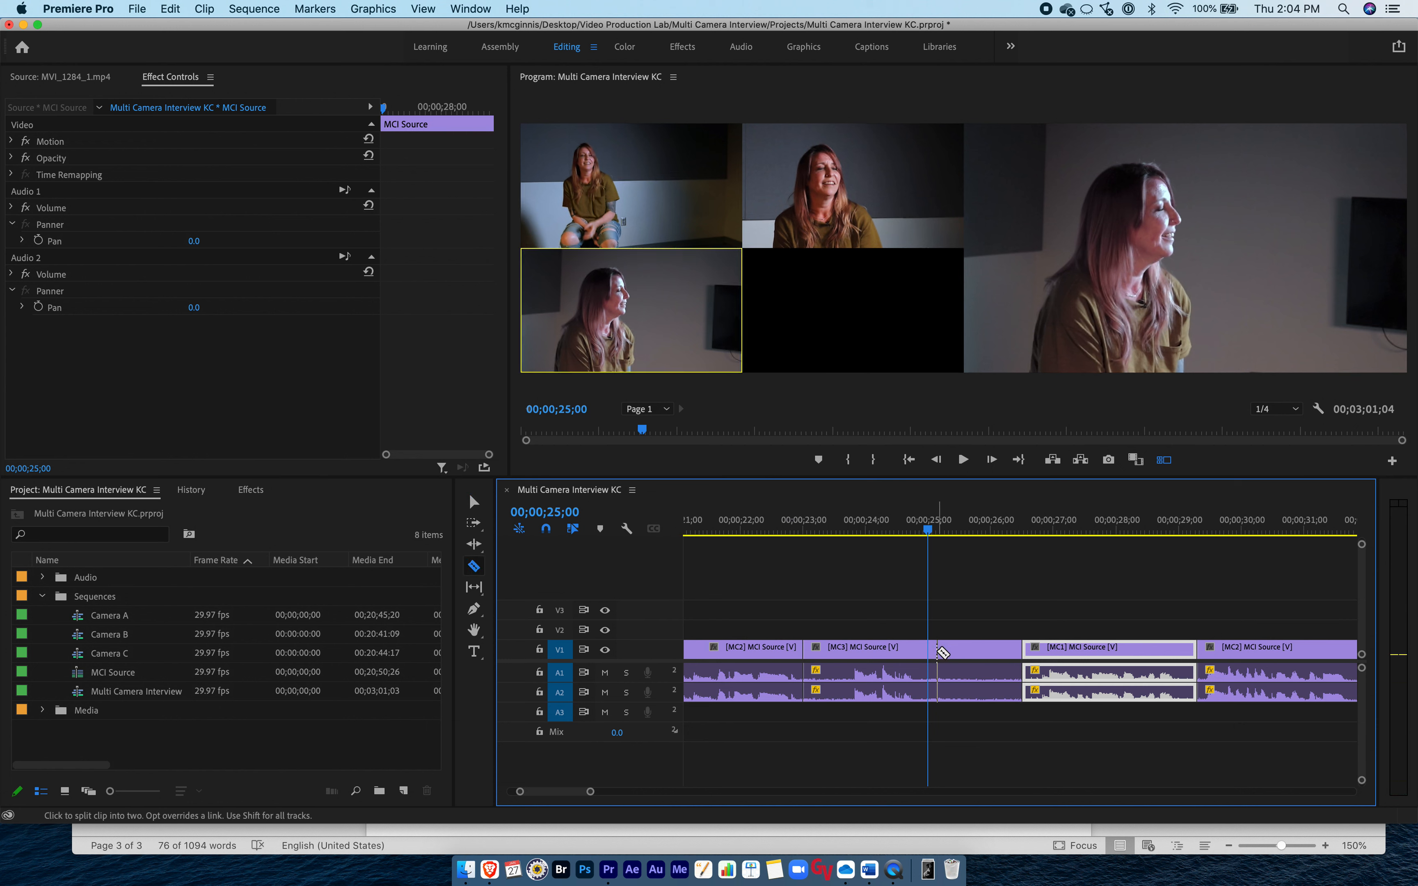
left_click(931, 654)
key("v")
left_click(978, 653)
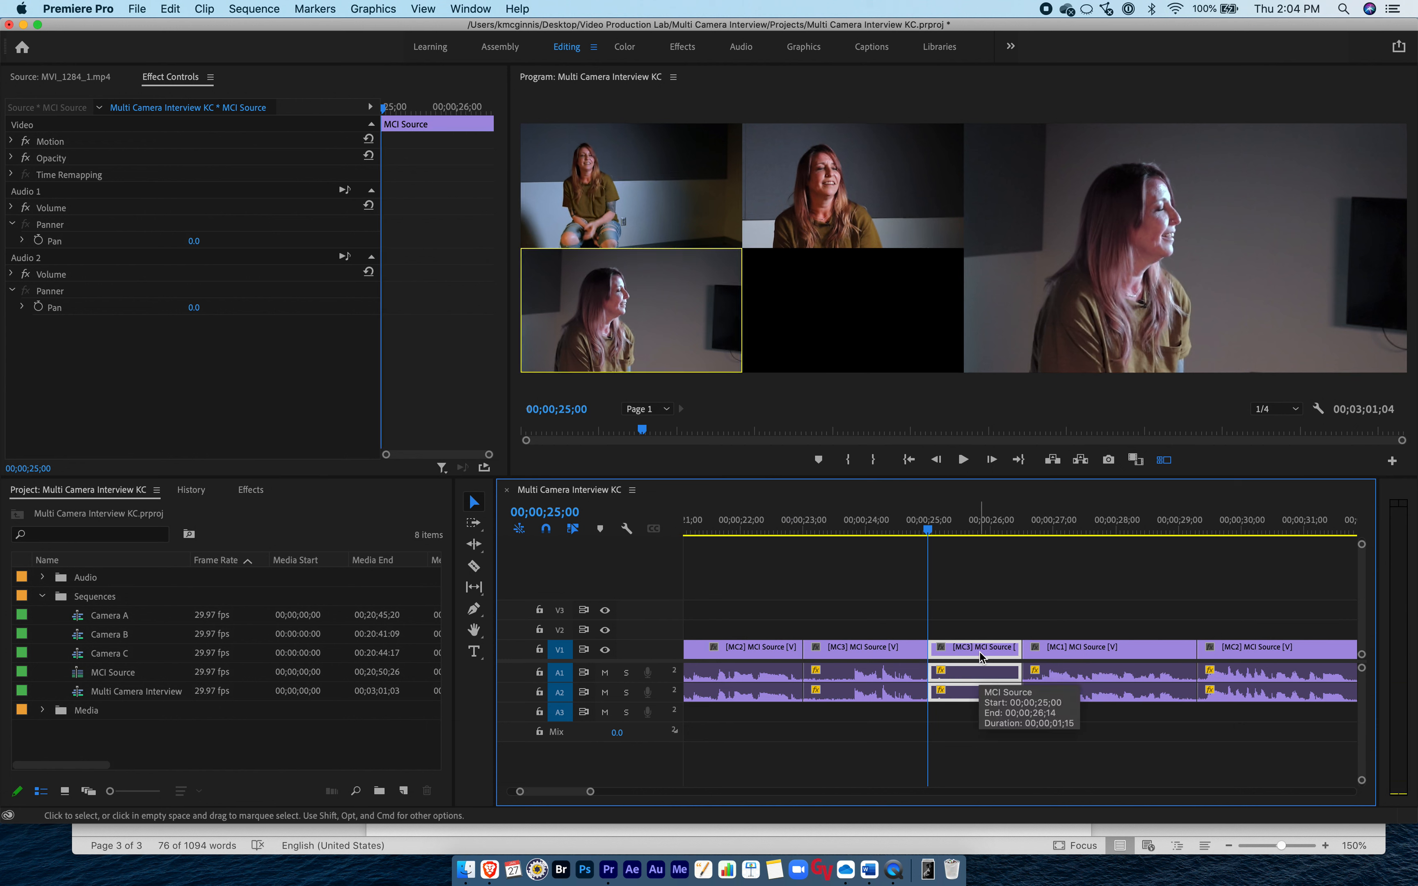
key("Delete")
left_click(980, 655)
right_click(980, 656)
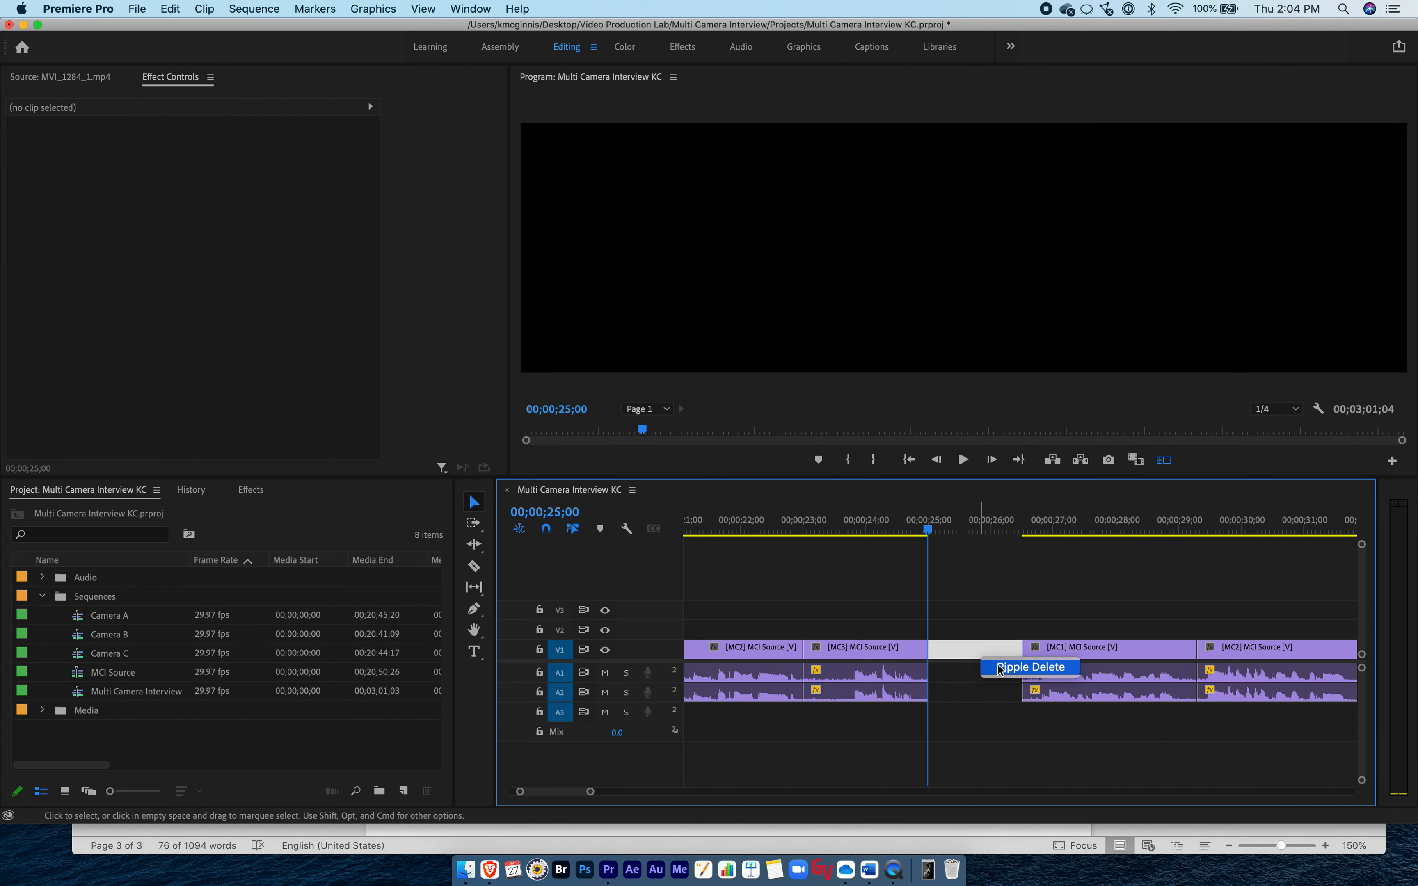
left_click(999, 669)
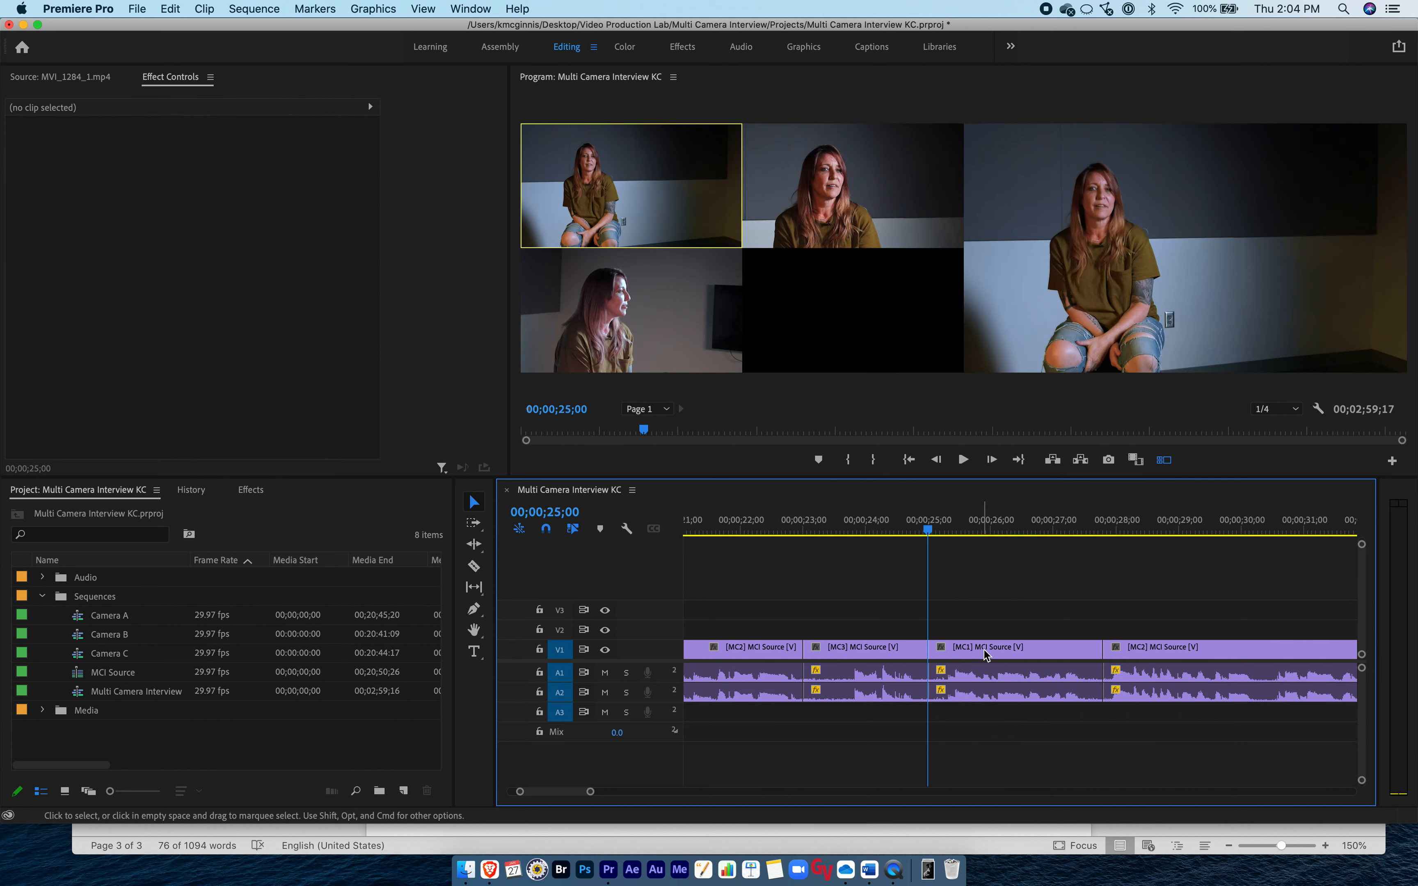
Review the closed gap, and play the sequence from the start to check the camera switches.
key("space")
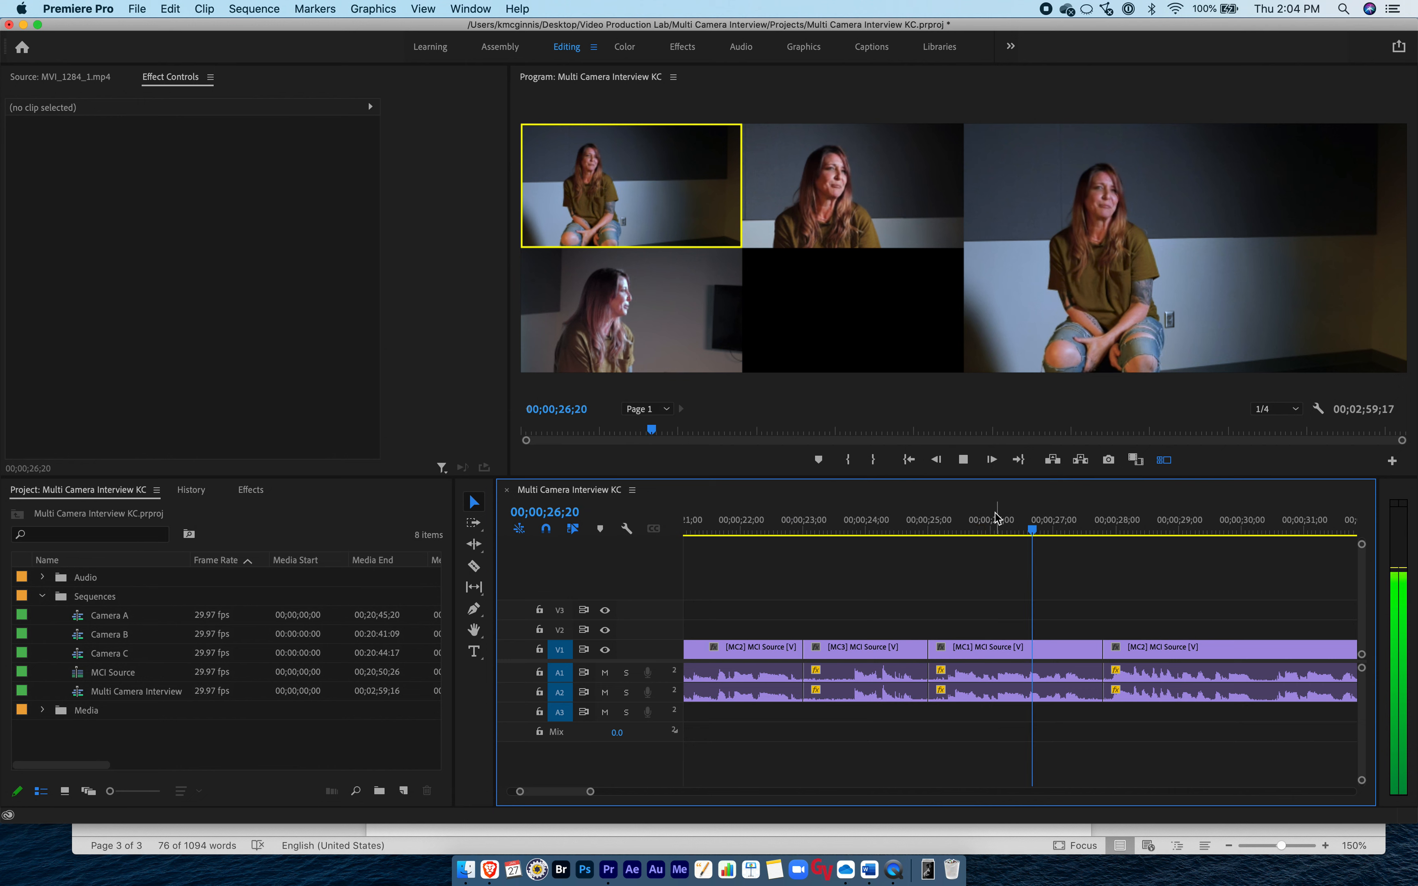
key("space")
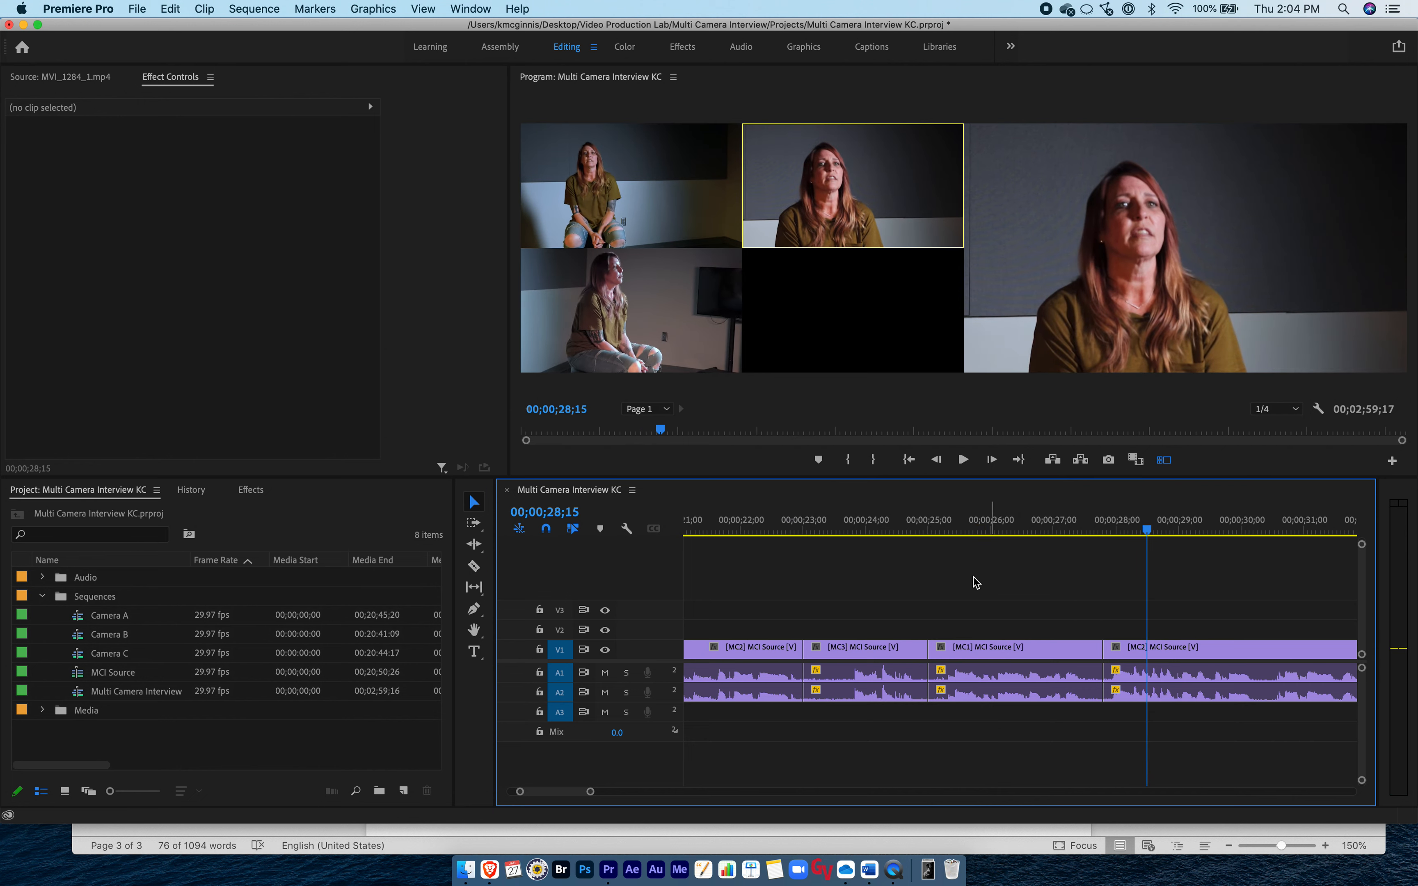
key("backslash")
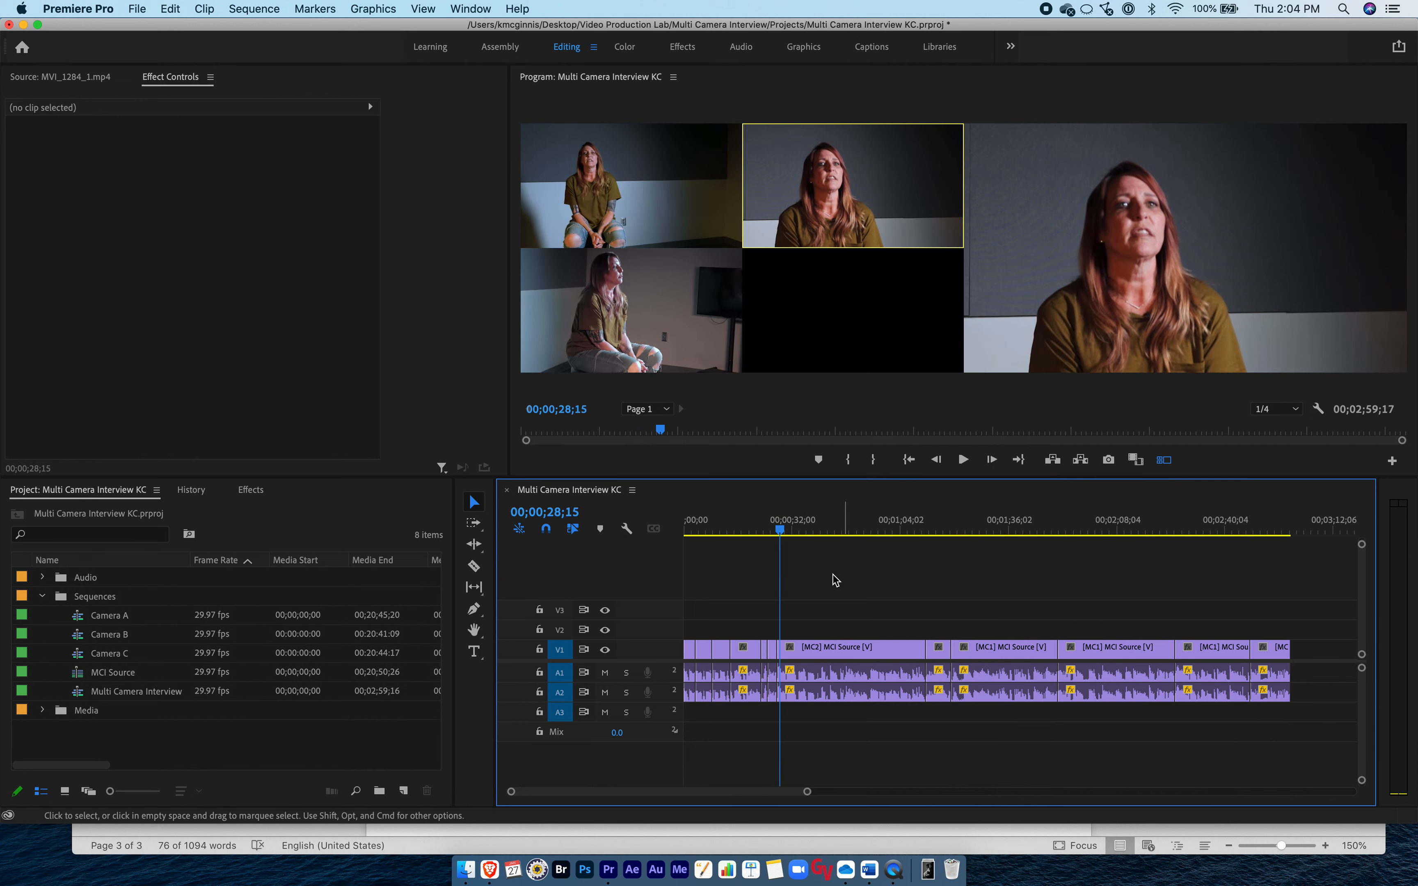
left_click_drag(773, 529, 680, 527)
key("space")
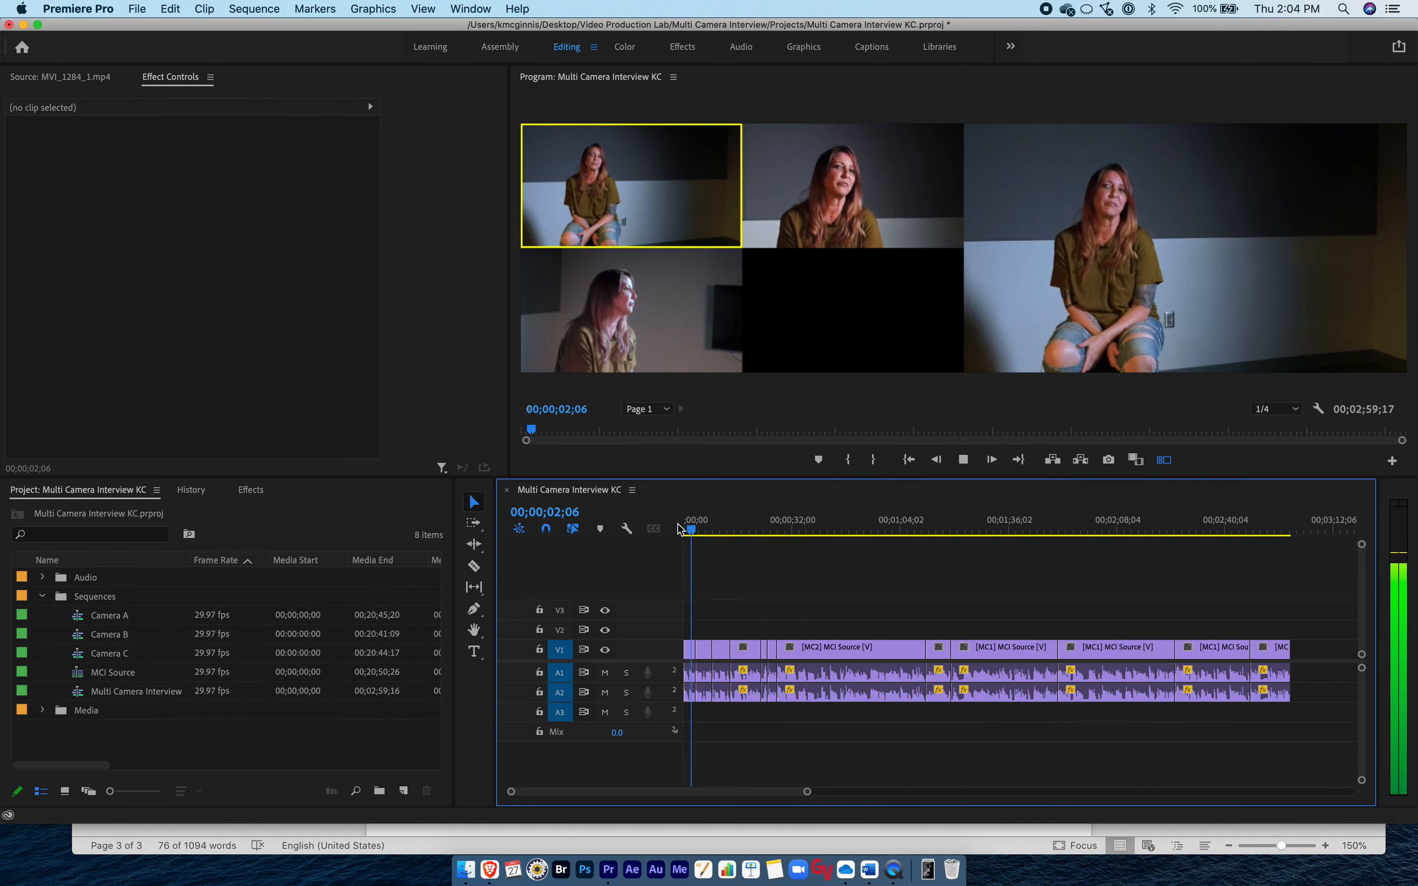
key("2")
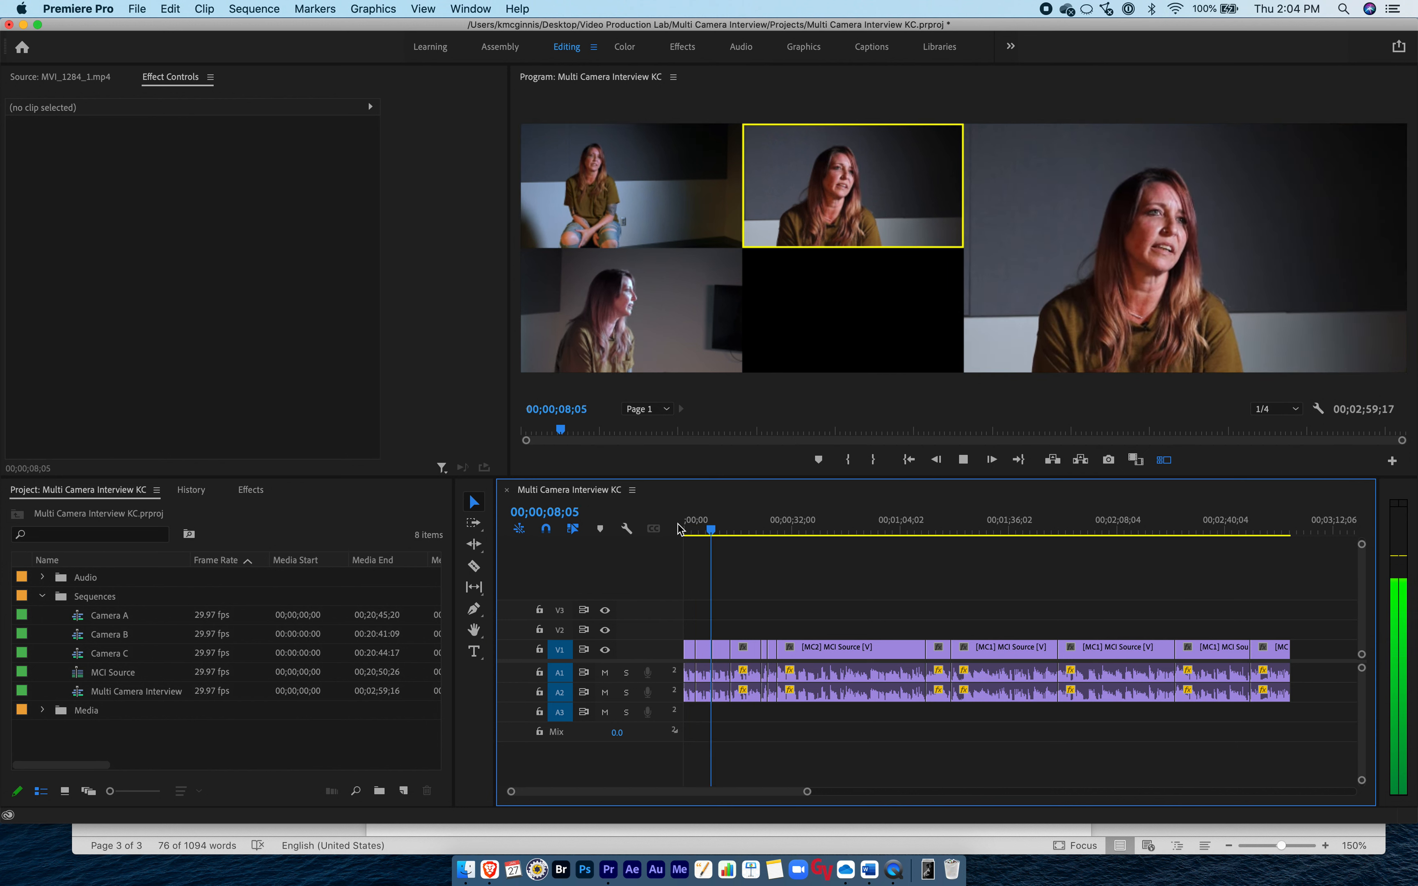
key("3")
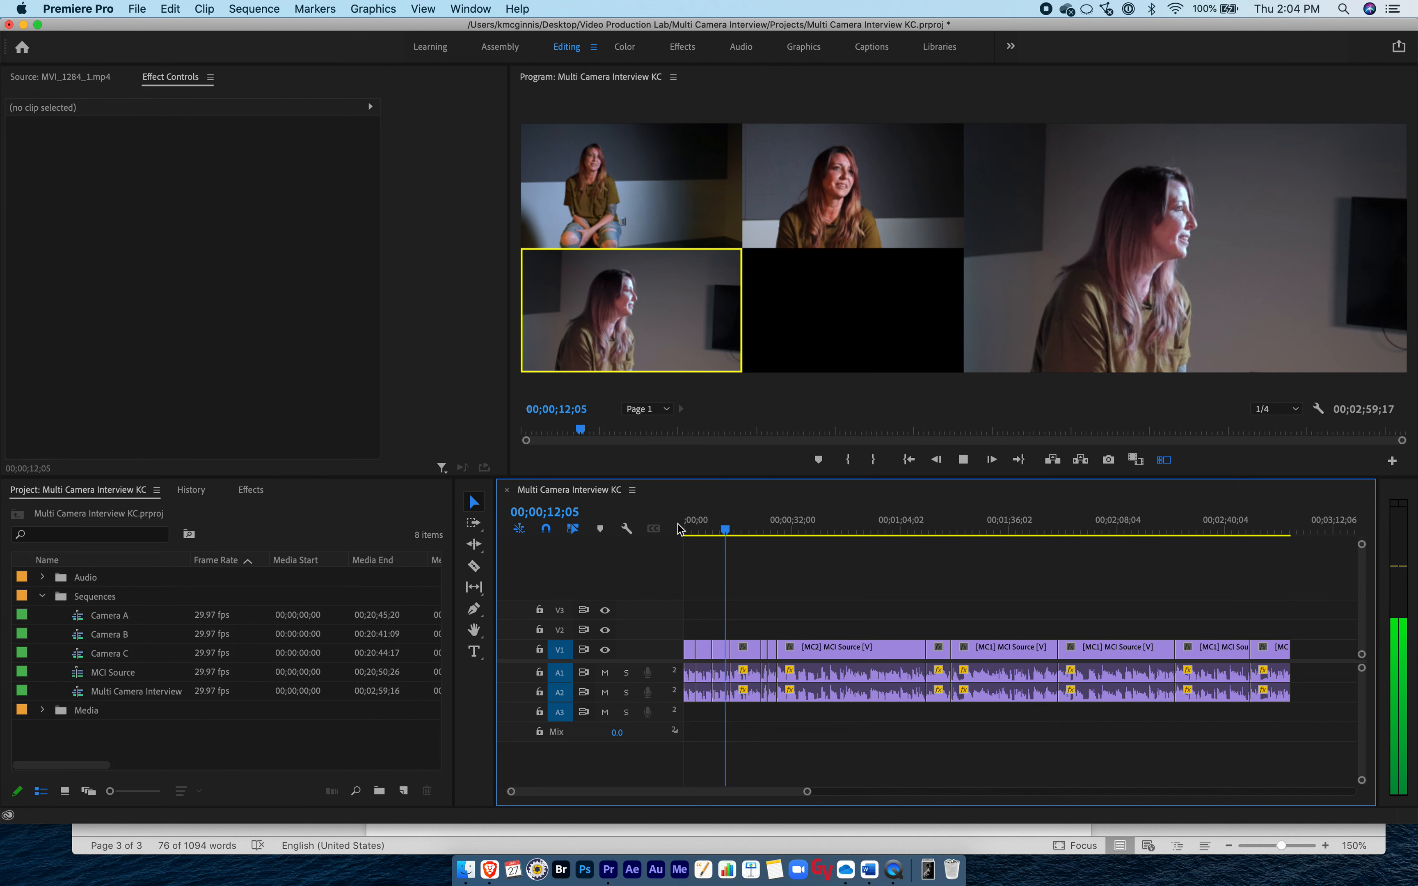
key("2")
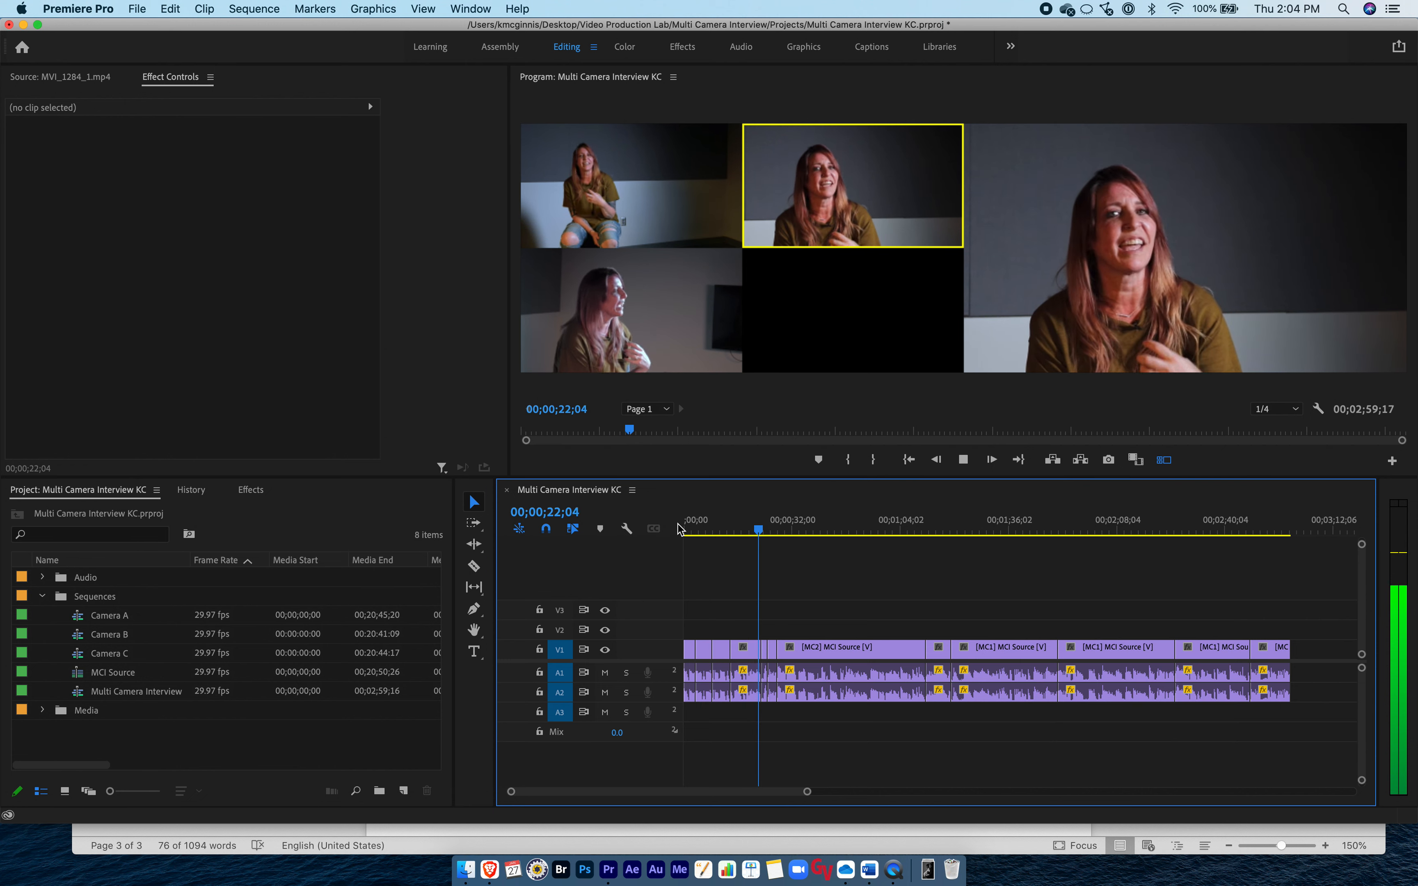
key("3")
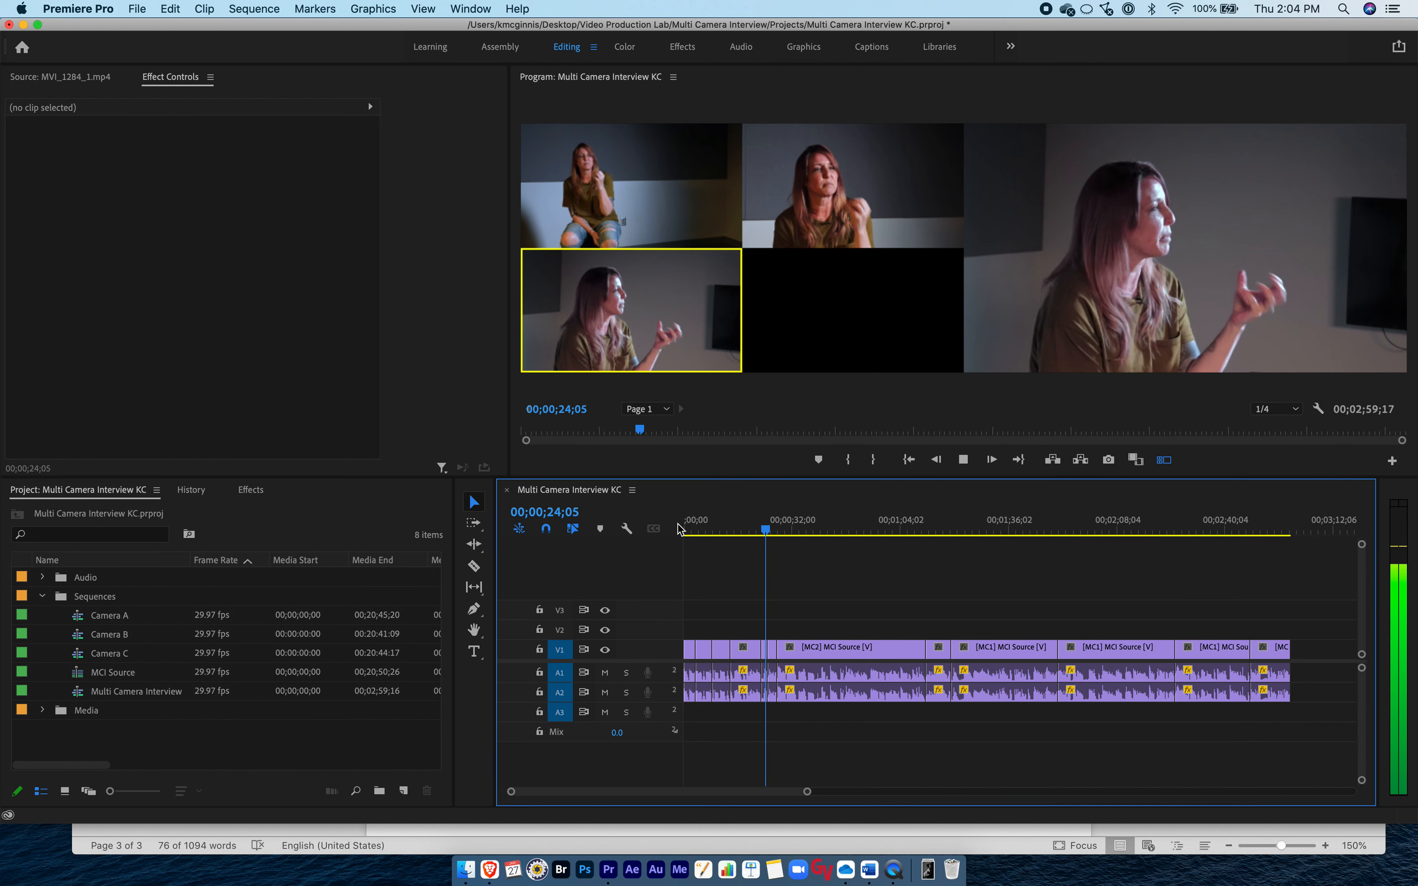
key("1")
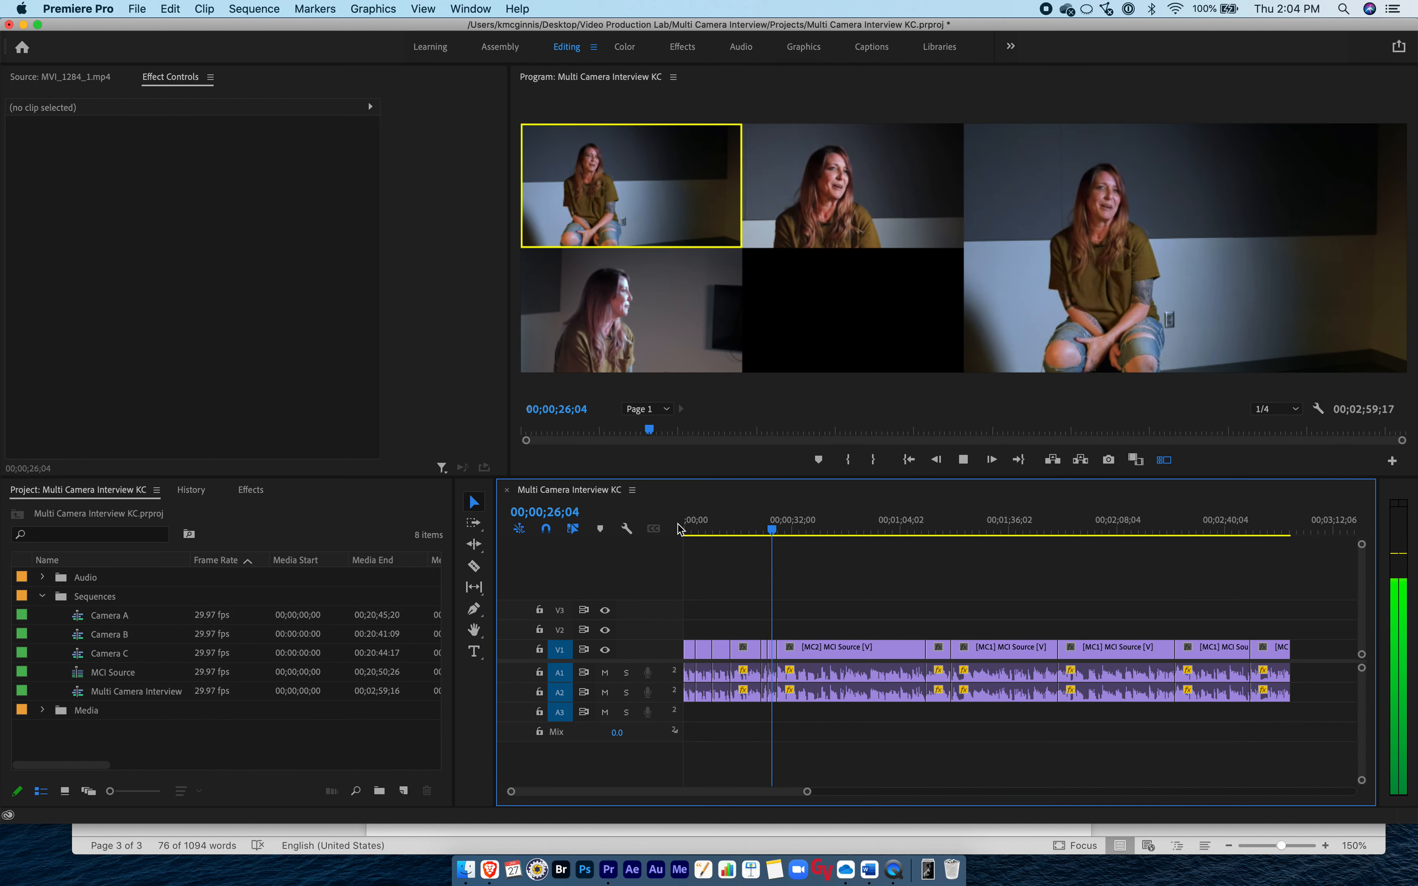
key("space")
Use the Rolling Edit tool to move the cut between the second- and third-camera clips from 00;00;23;00 back to about 00;00;19;15.
left_click_drag(808, 794, 715, 796)
left_click(901, 532)
mouse_move(902, 532)
left_mouse_down()
mouse_move(959, 537)
mouse_move(906, 536)
left_mouse_up()
left_click(930, 652)
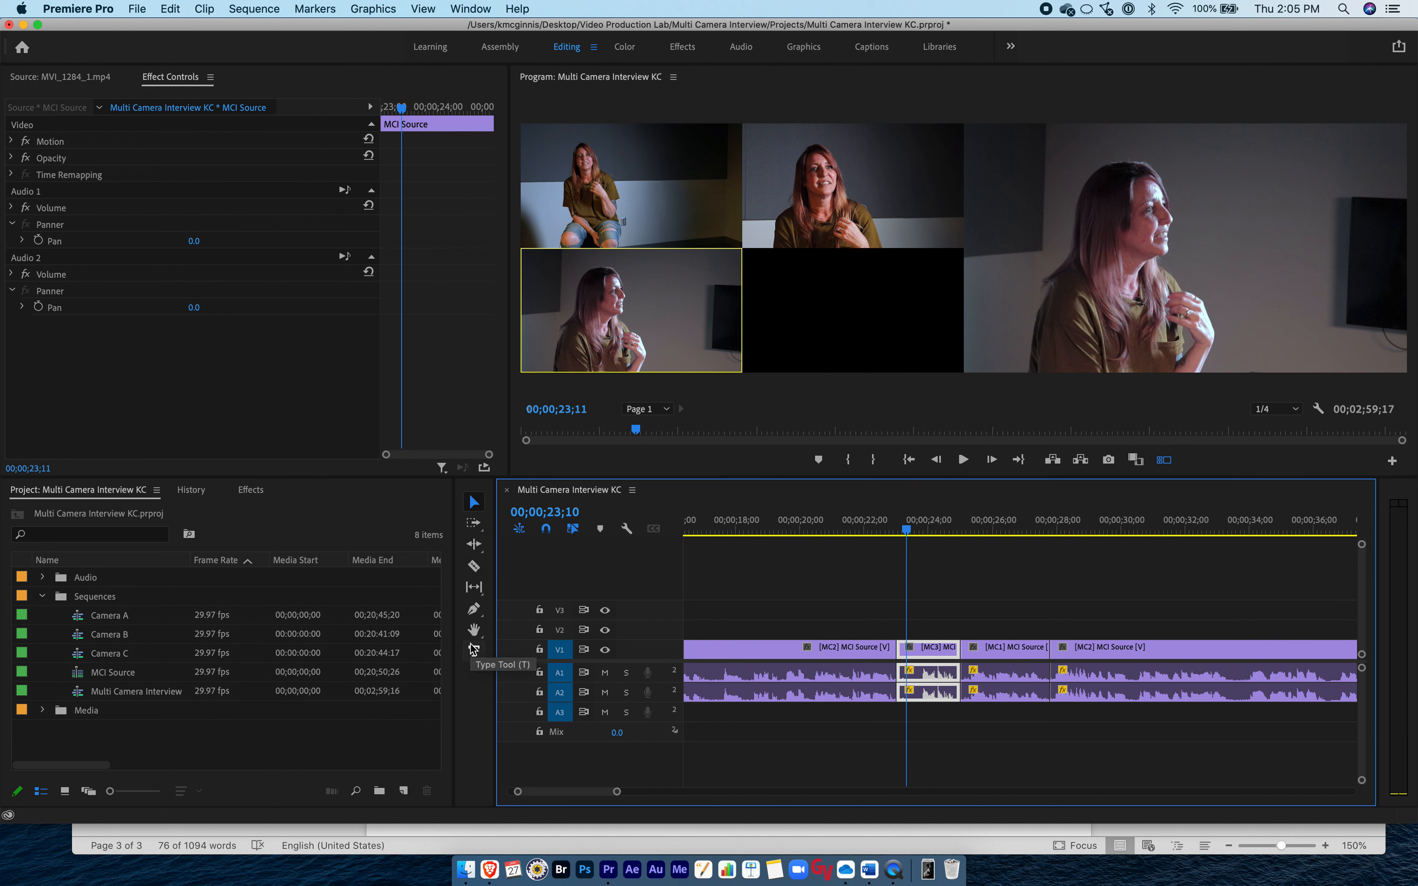
left_click(474, 504)
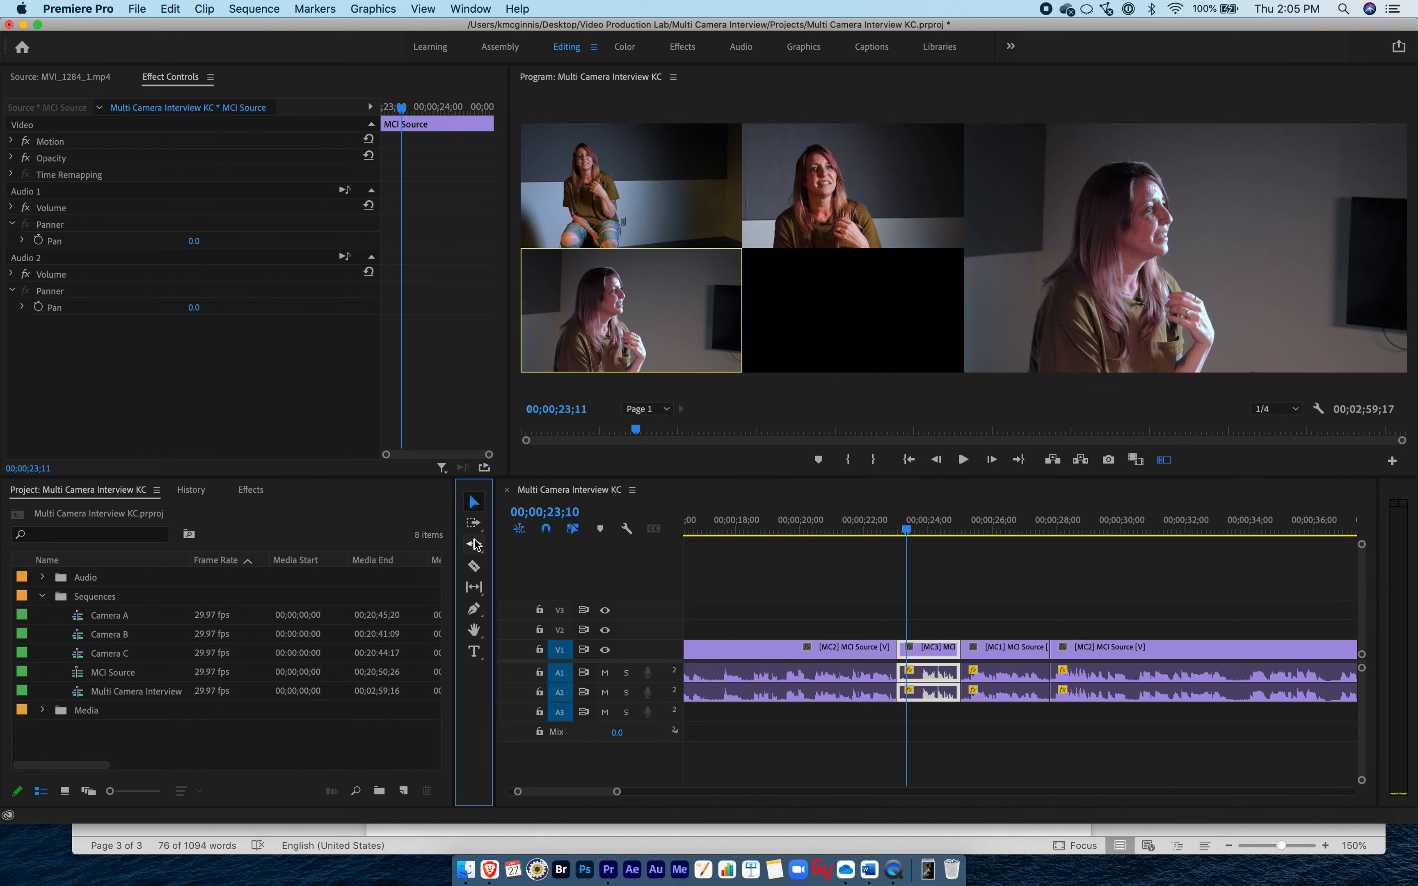
left_click(475, 566)
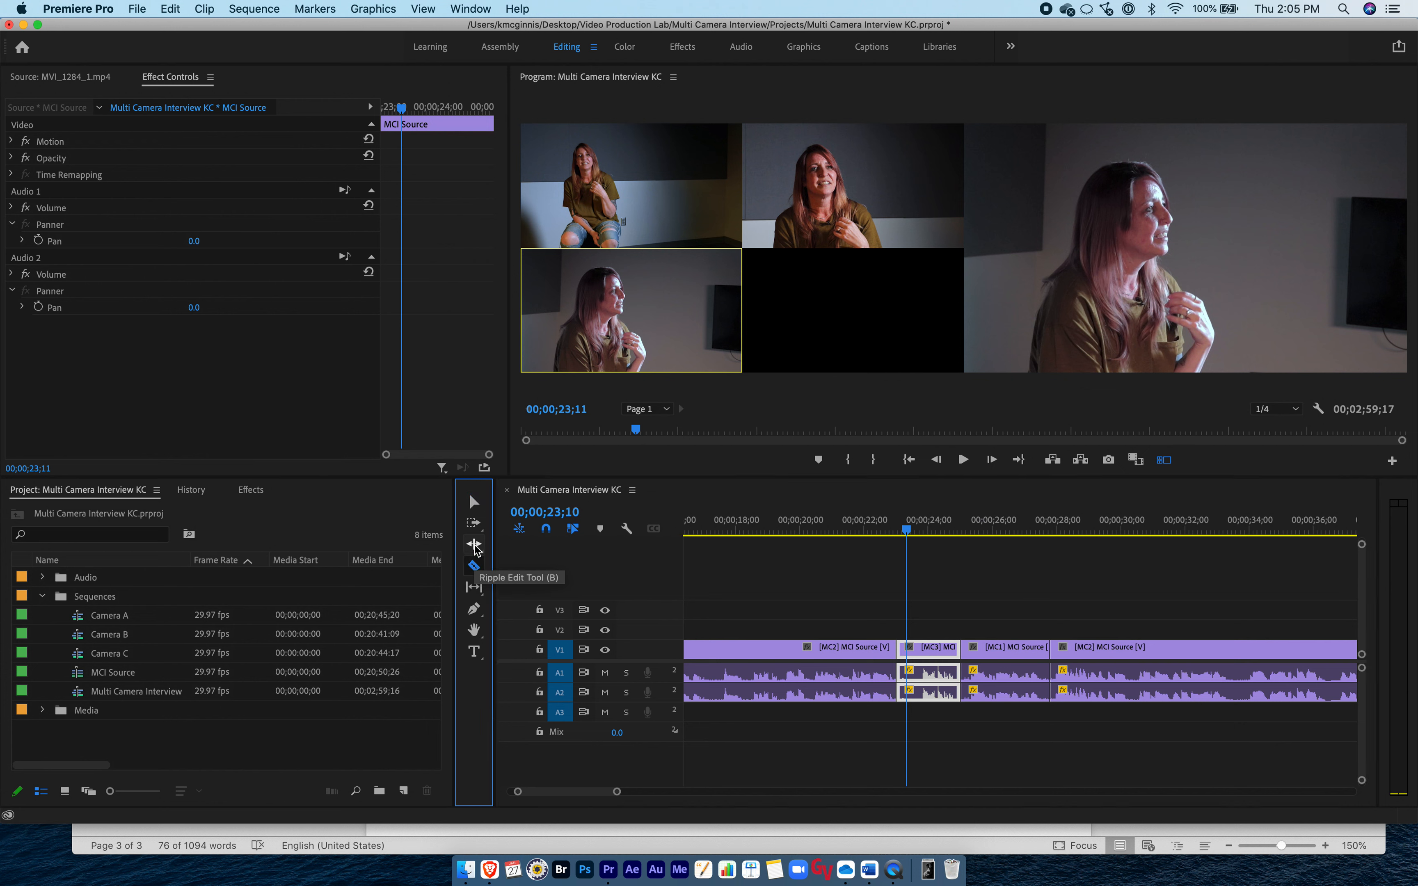
left_click(474, 545)
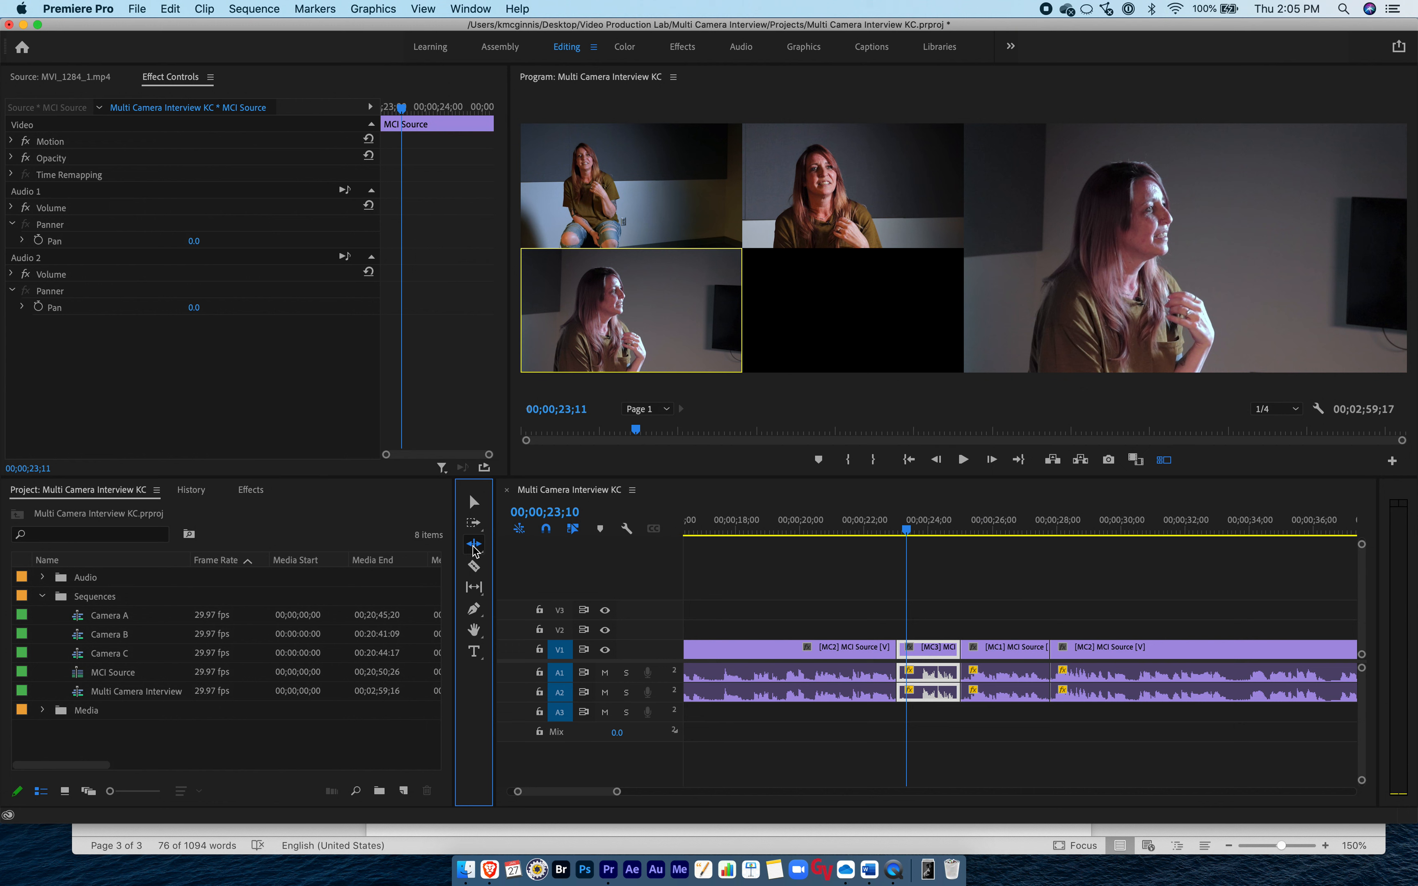
left_click(473, 546)
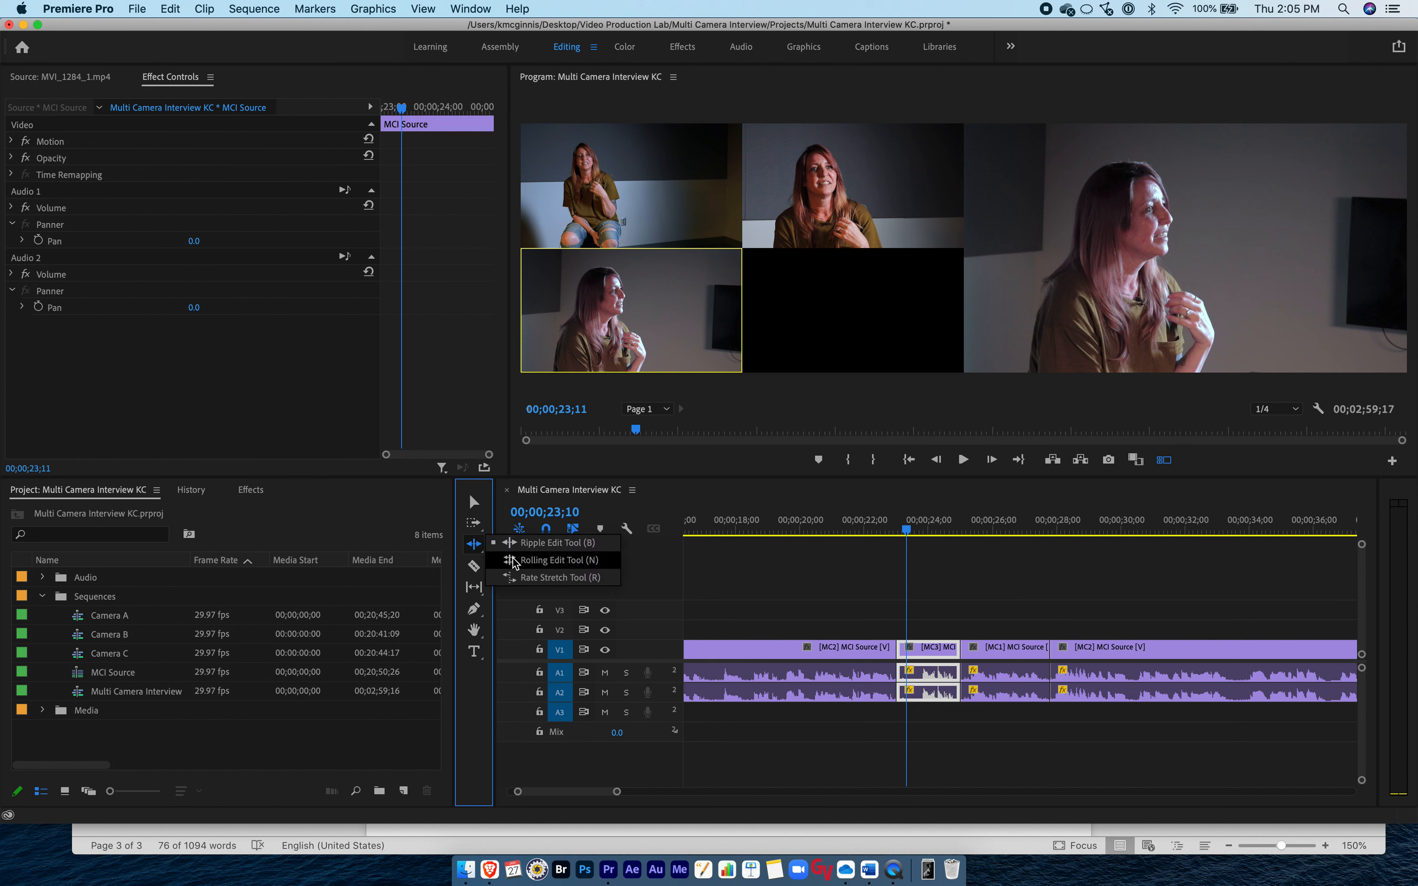
left_click(513, 560)
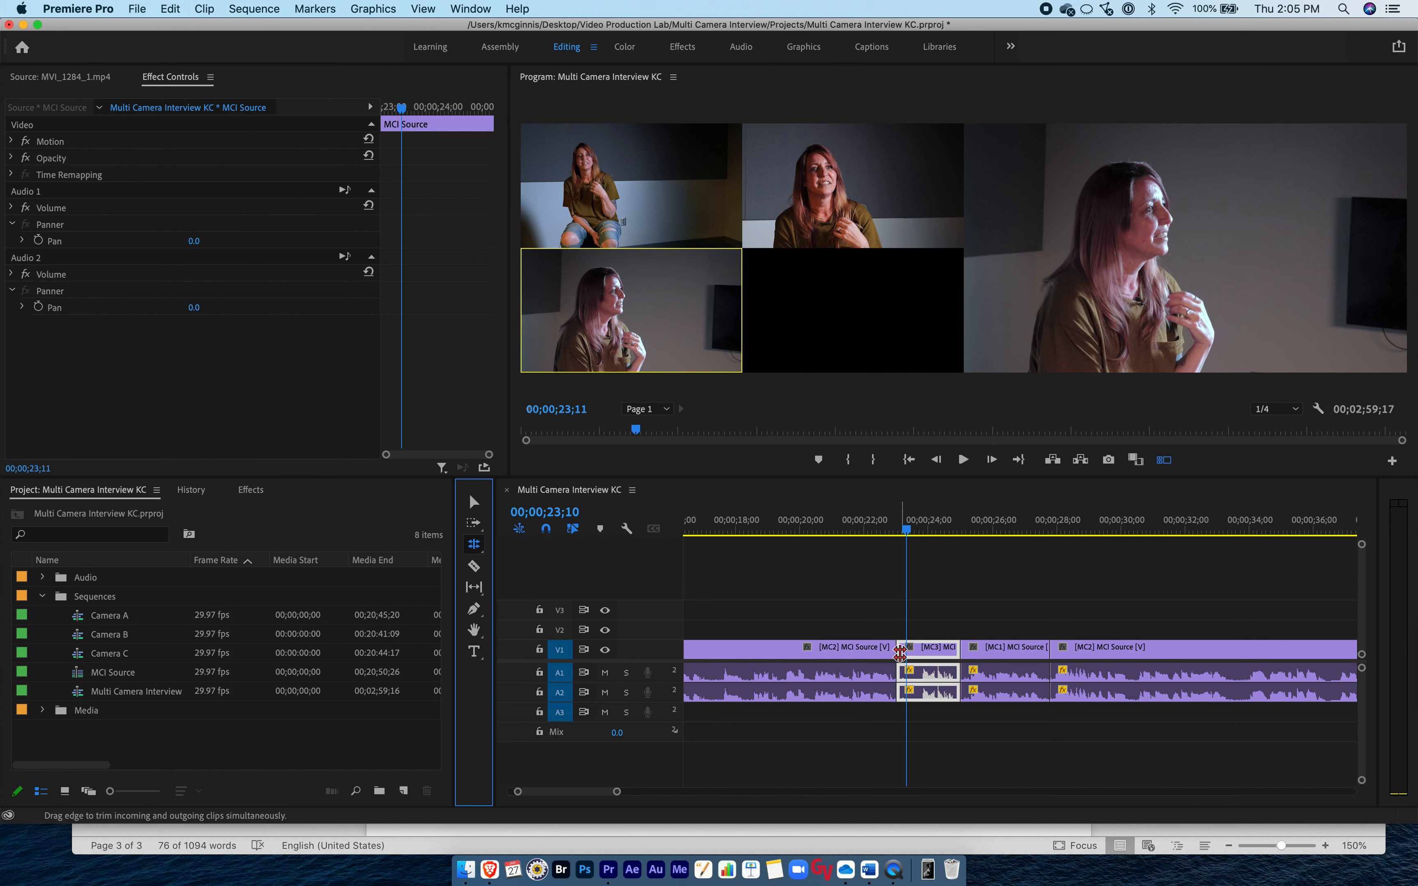
left_click_drag(899, 671, 785, 679)
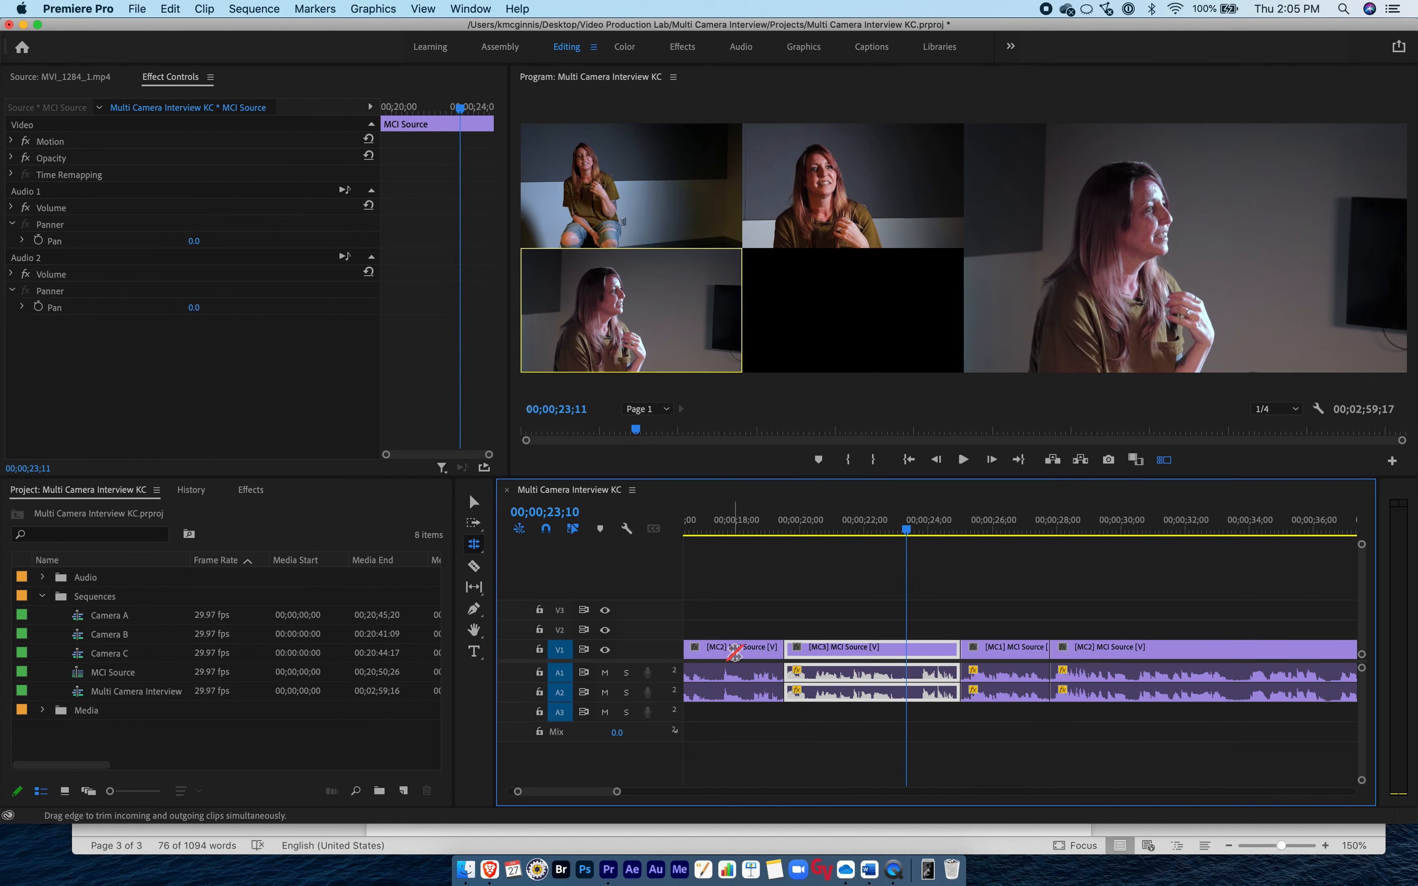
Return to the Selection tool, play through the rolled camera switch, and save the project.
scroll(771, 664, "up", 3)
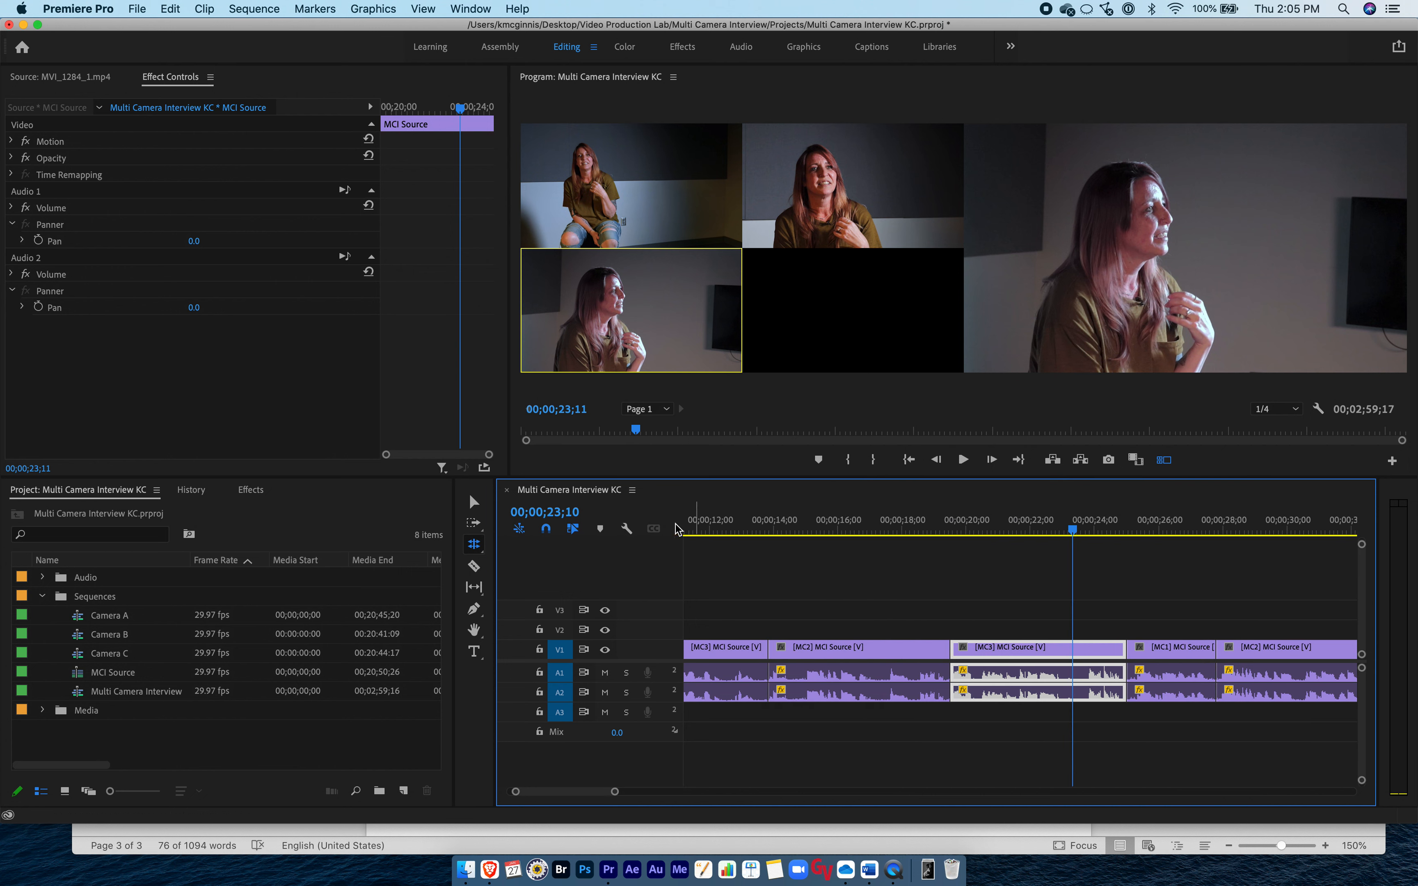
left_click(474, 505)
left_click(922, 528)
key("space")
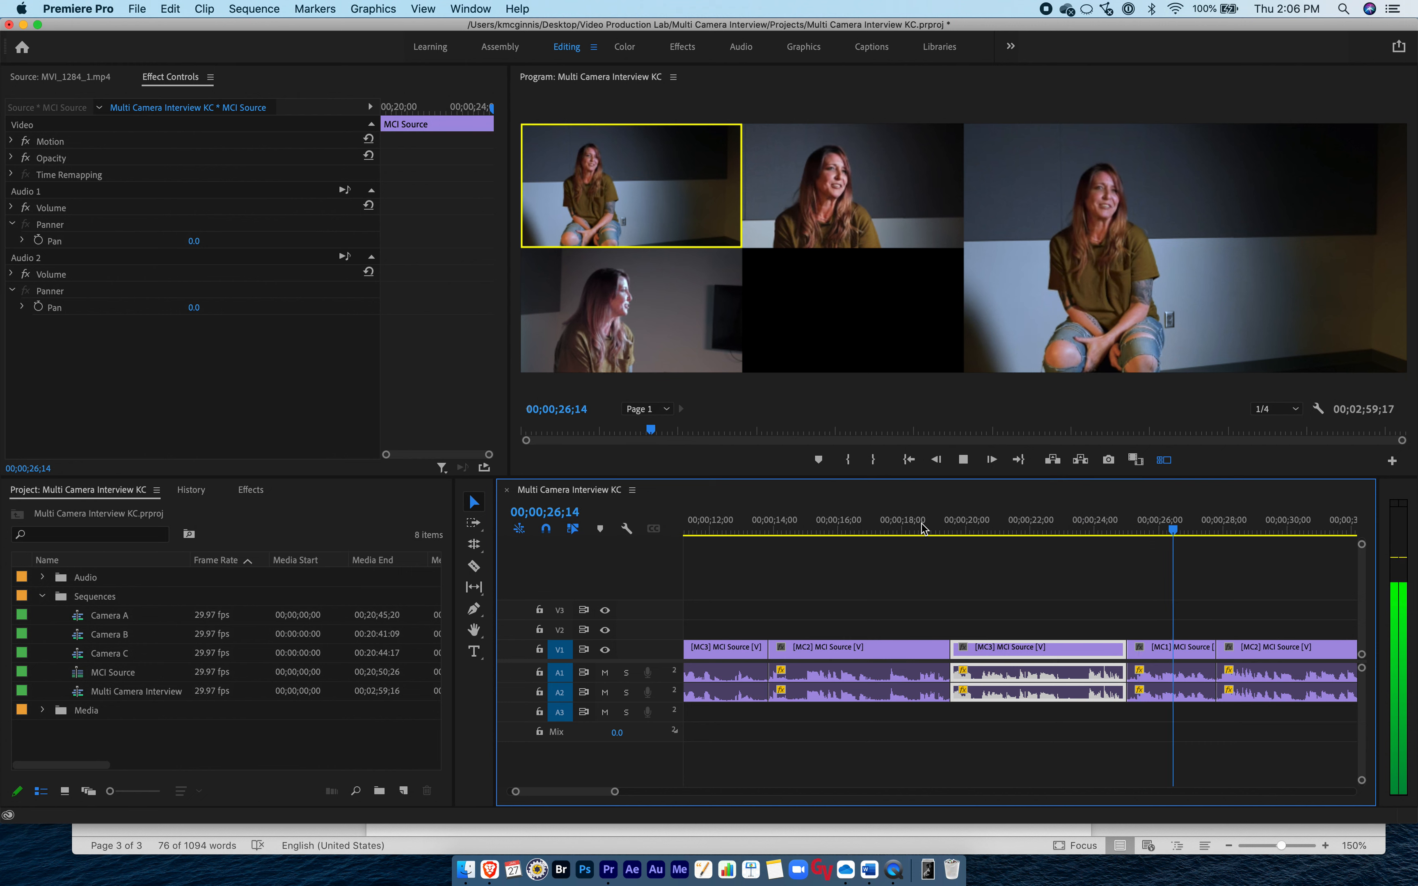
key("space")
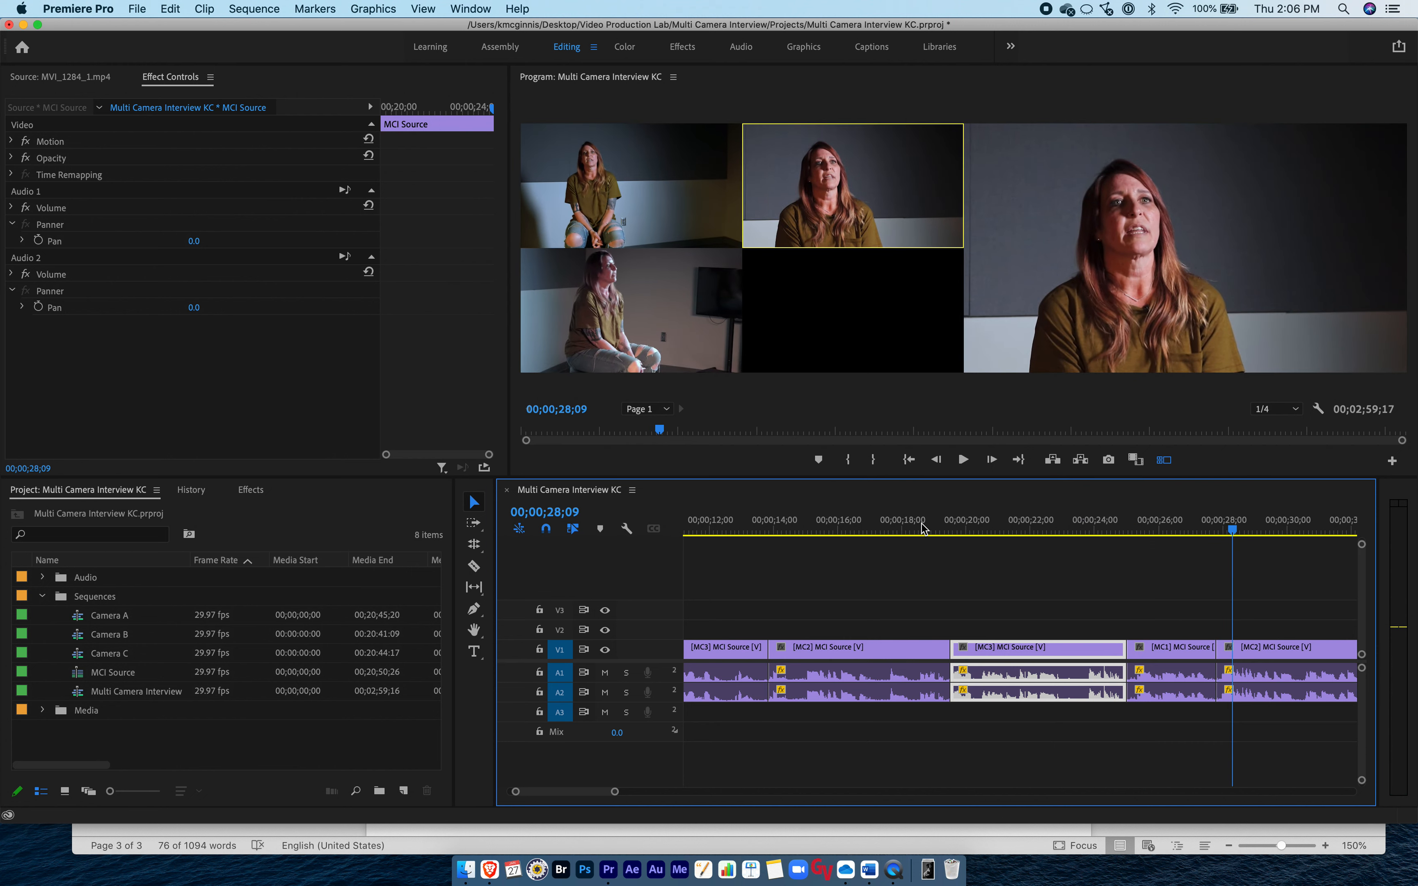
key("super+s")
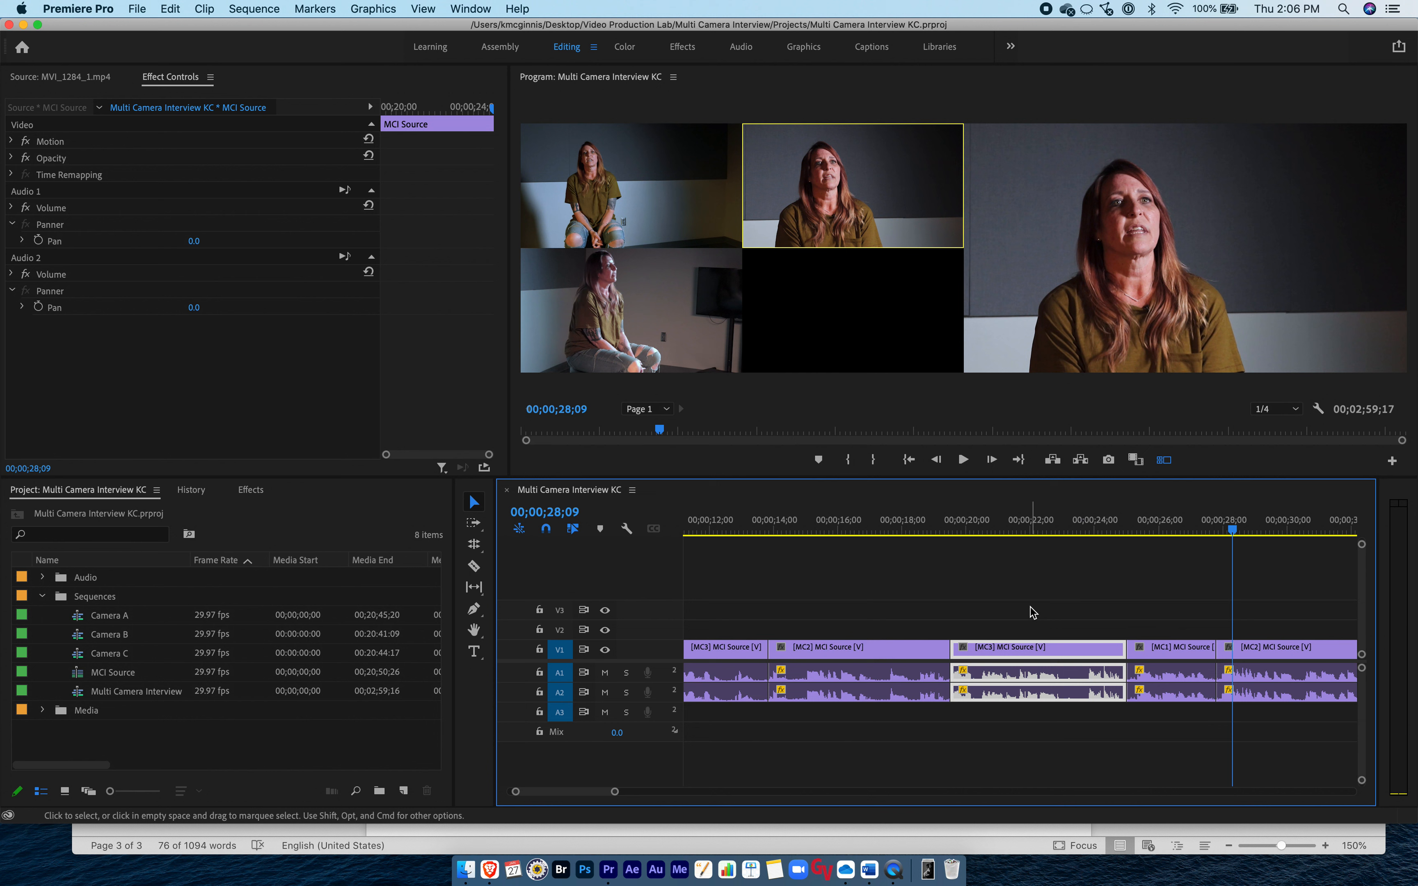
Deselect the clip, fit the whole sequence in the timeline, and place the playhead at 00;00;47;22.
left_click(1033, 612)
key("backslash")
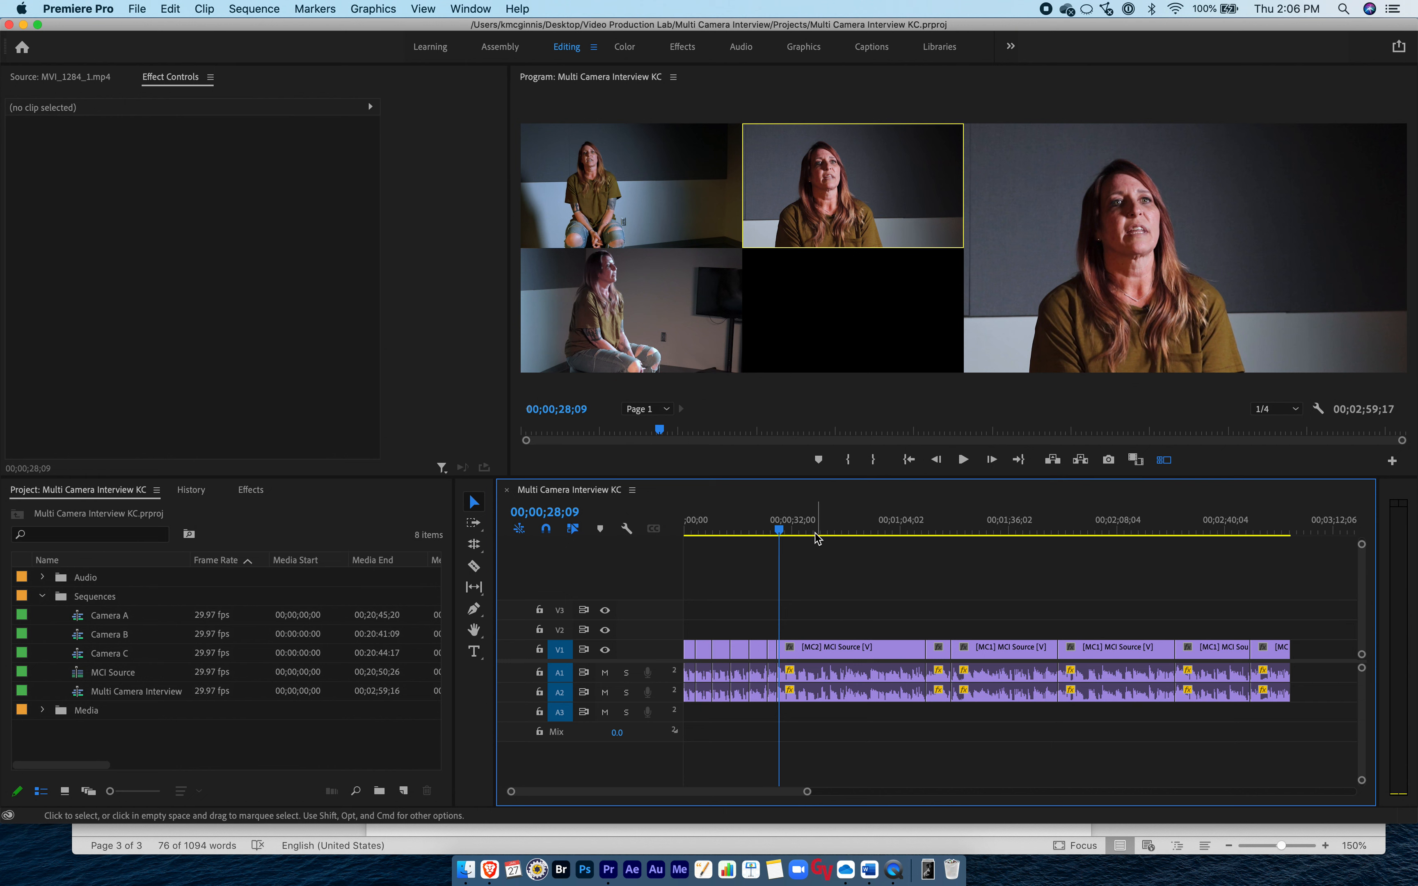
left_click(845, 531)
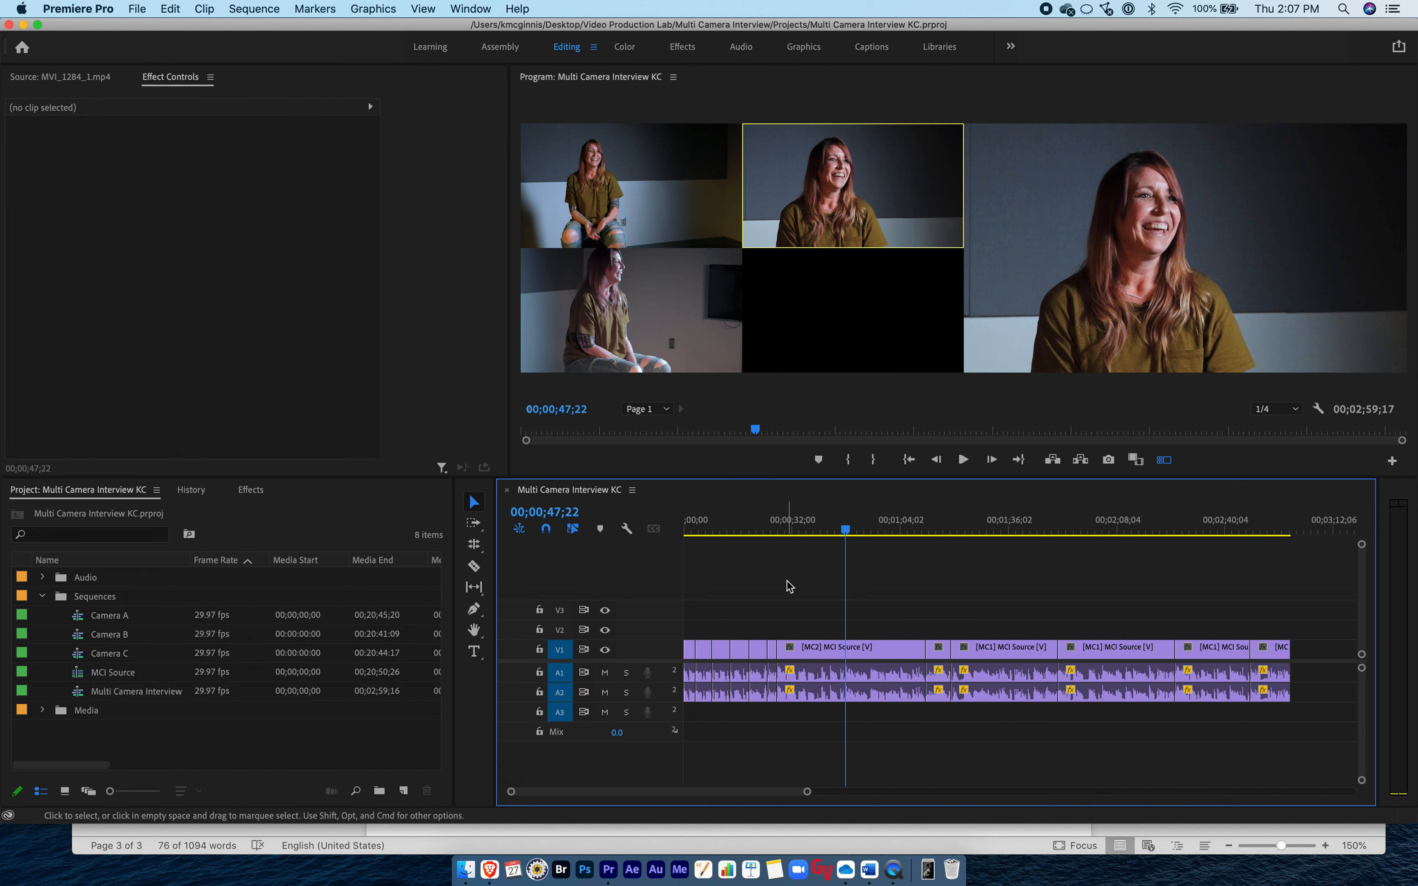
Switch to the Brave browser and show the Week 9 (March 7-11) course page with the Multi-Camera Interview editing assignment.
left_click(490, 872)
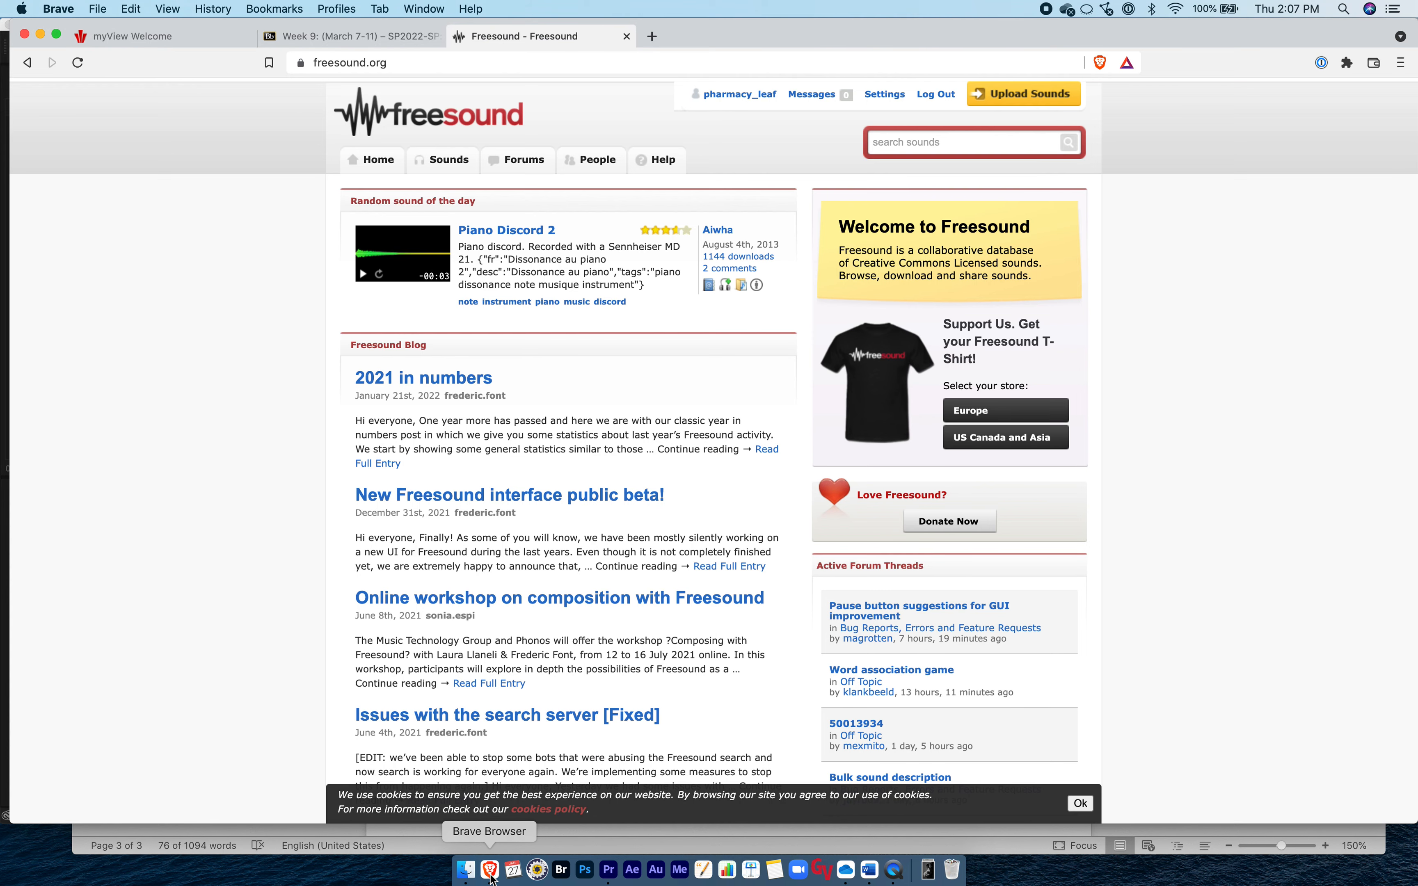
left_click(346, 36)
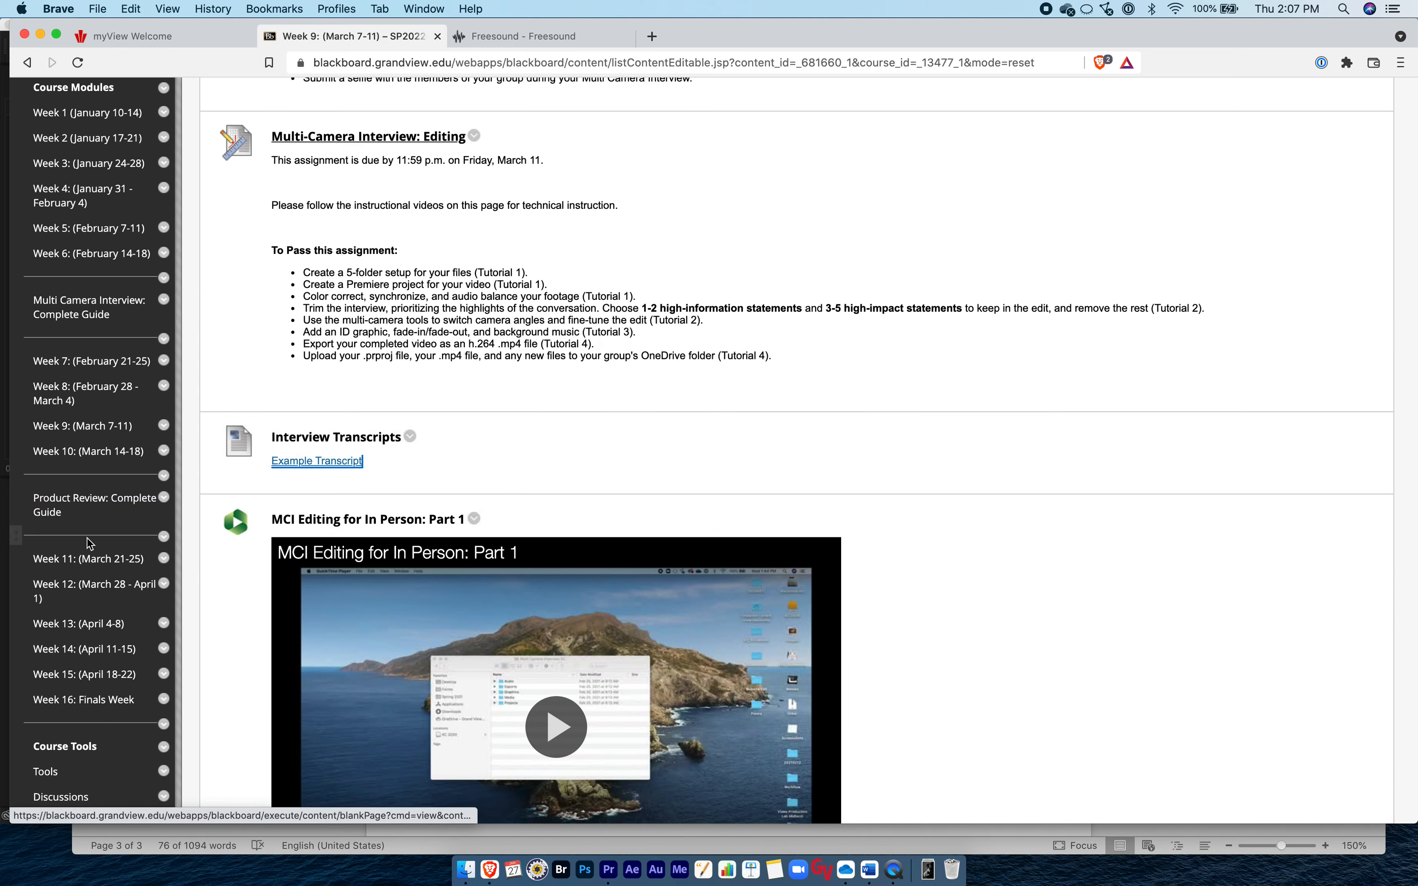
Look over the Week 9 course page, then bring up the Freesound website in the browser.
scroll(87, 539, "down", 5)
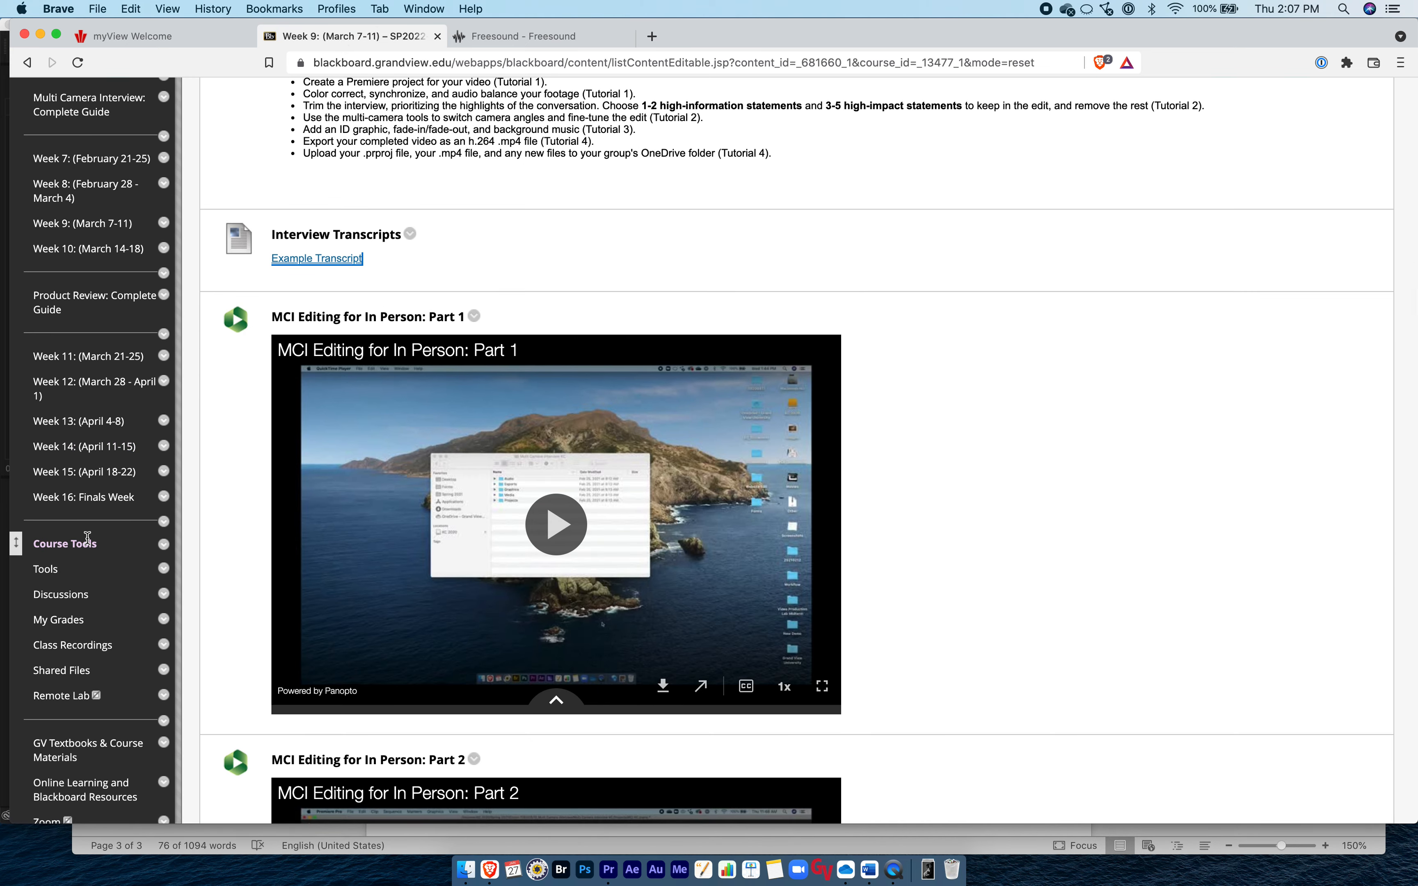
scroll(87, 537, "up", 15)
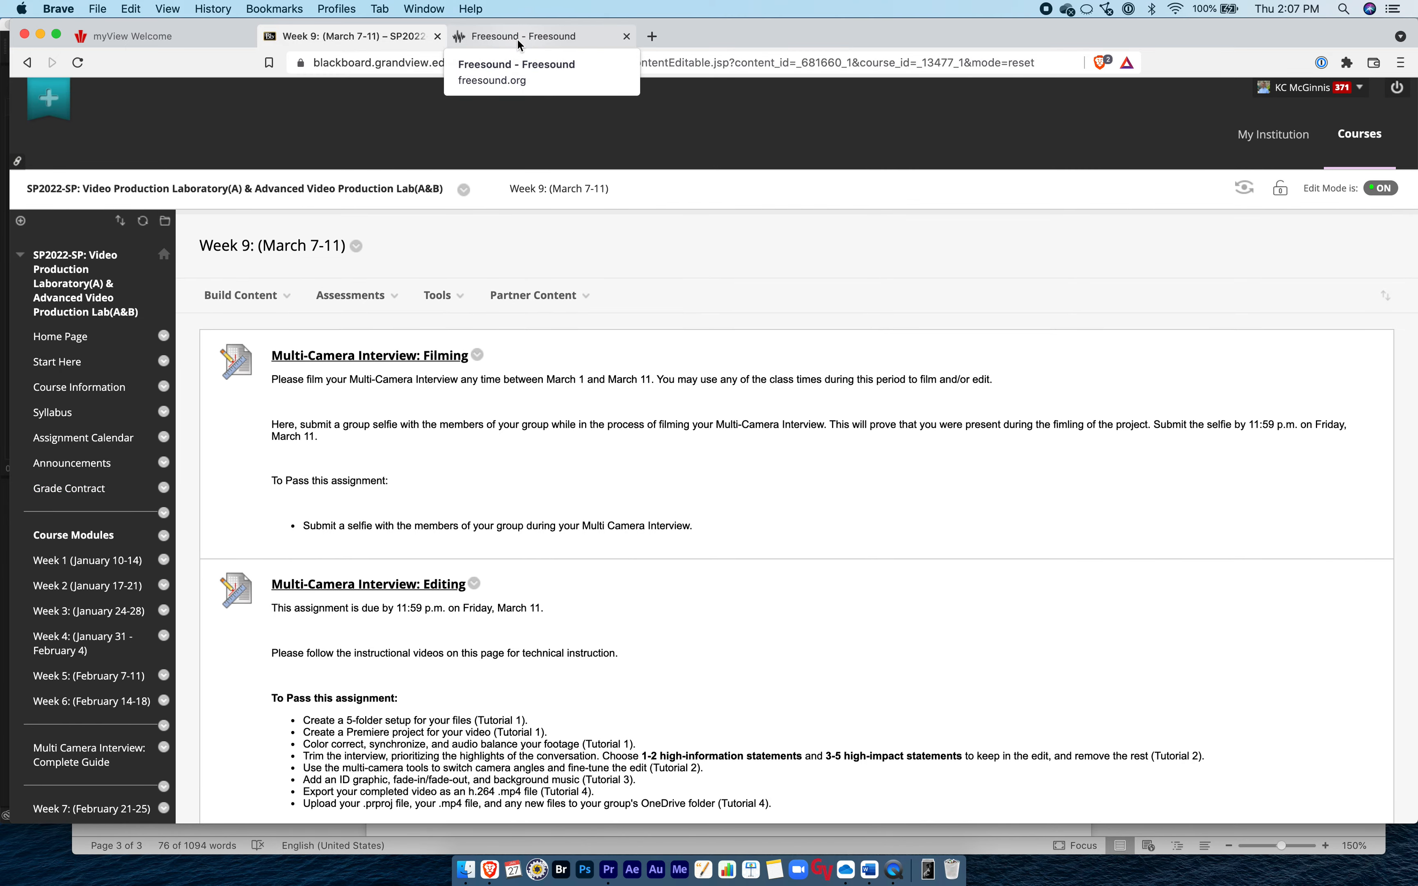
left_click(518, 44)
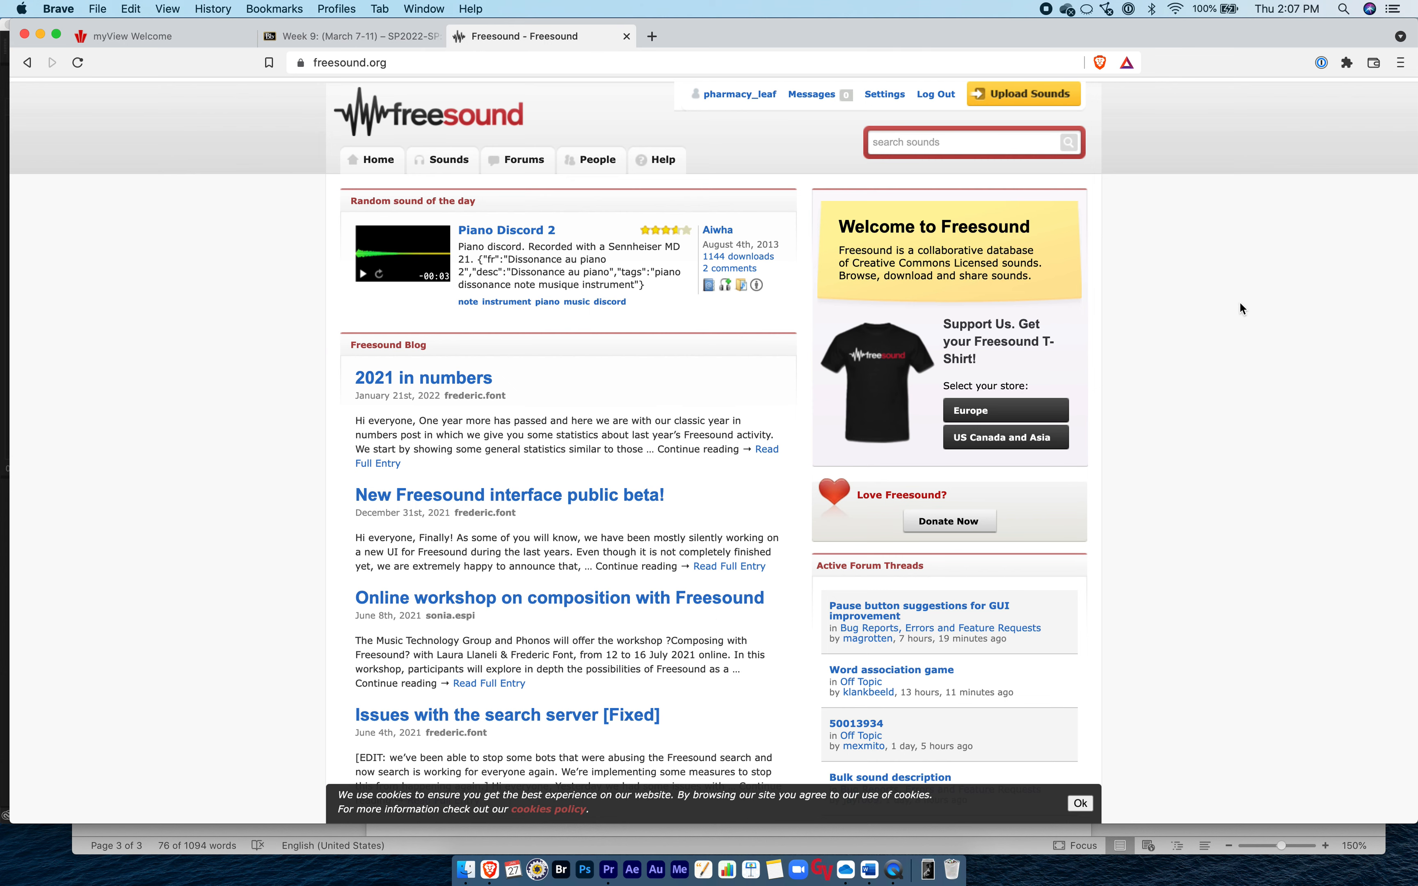
left_click(601, 873)
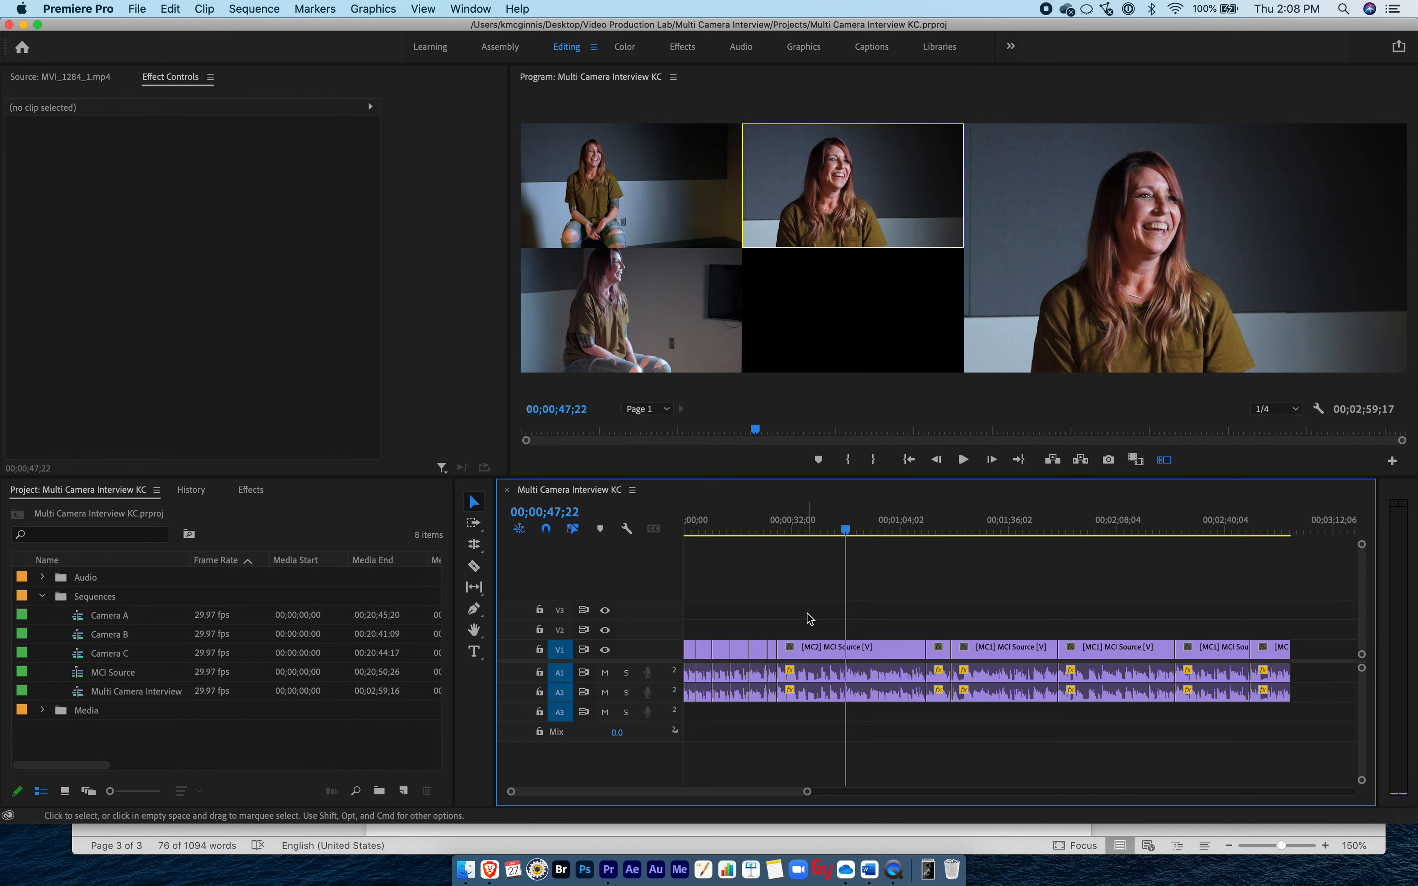
key("super+Tab")
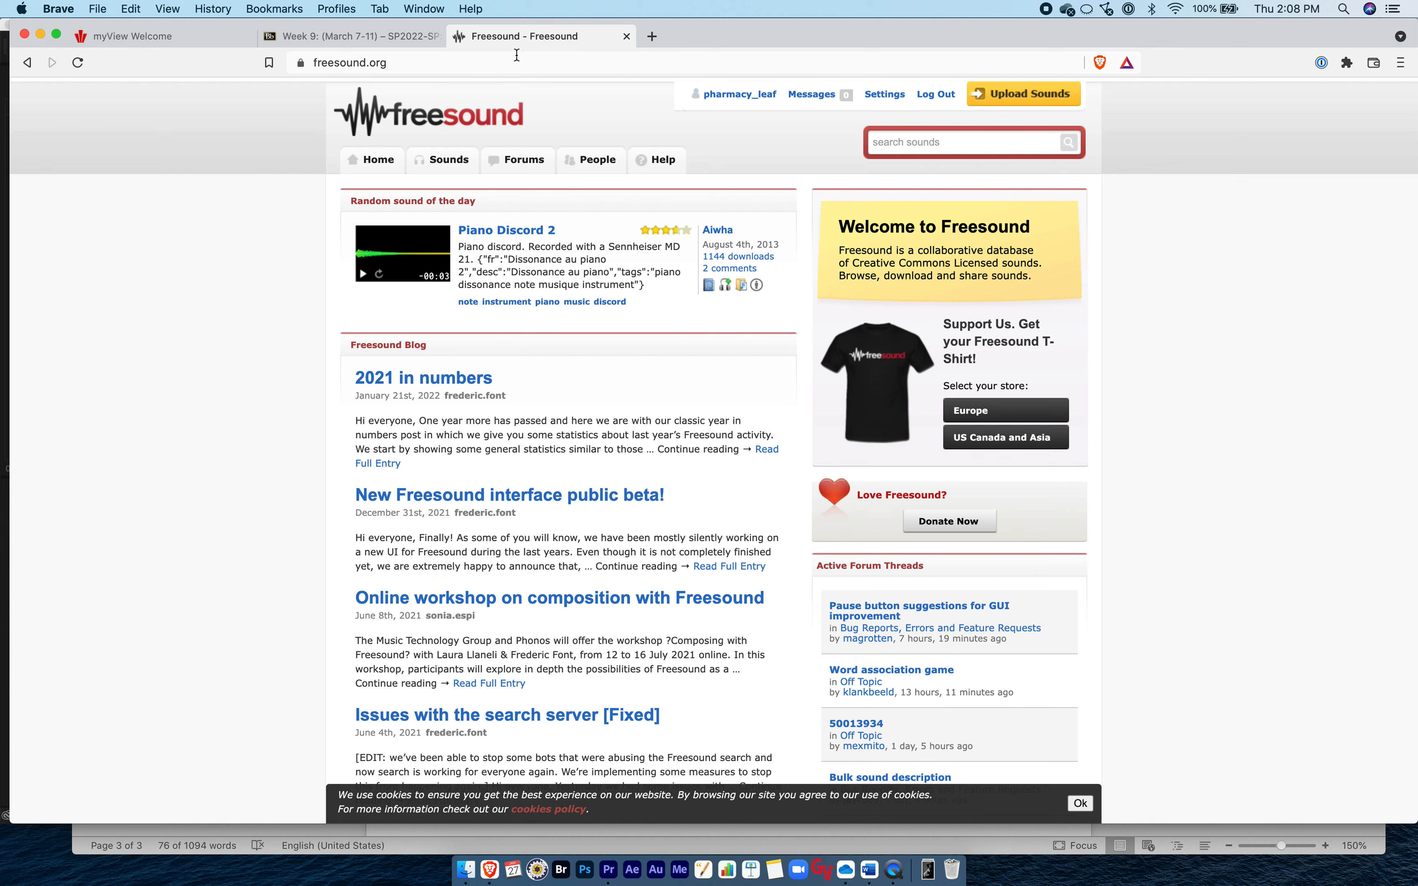
Search Freesound for "hip hop" and browse the resulting sounds.
left_click(909, 135)
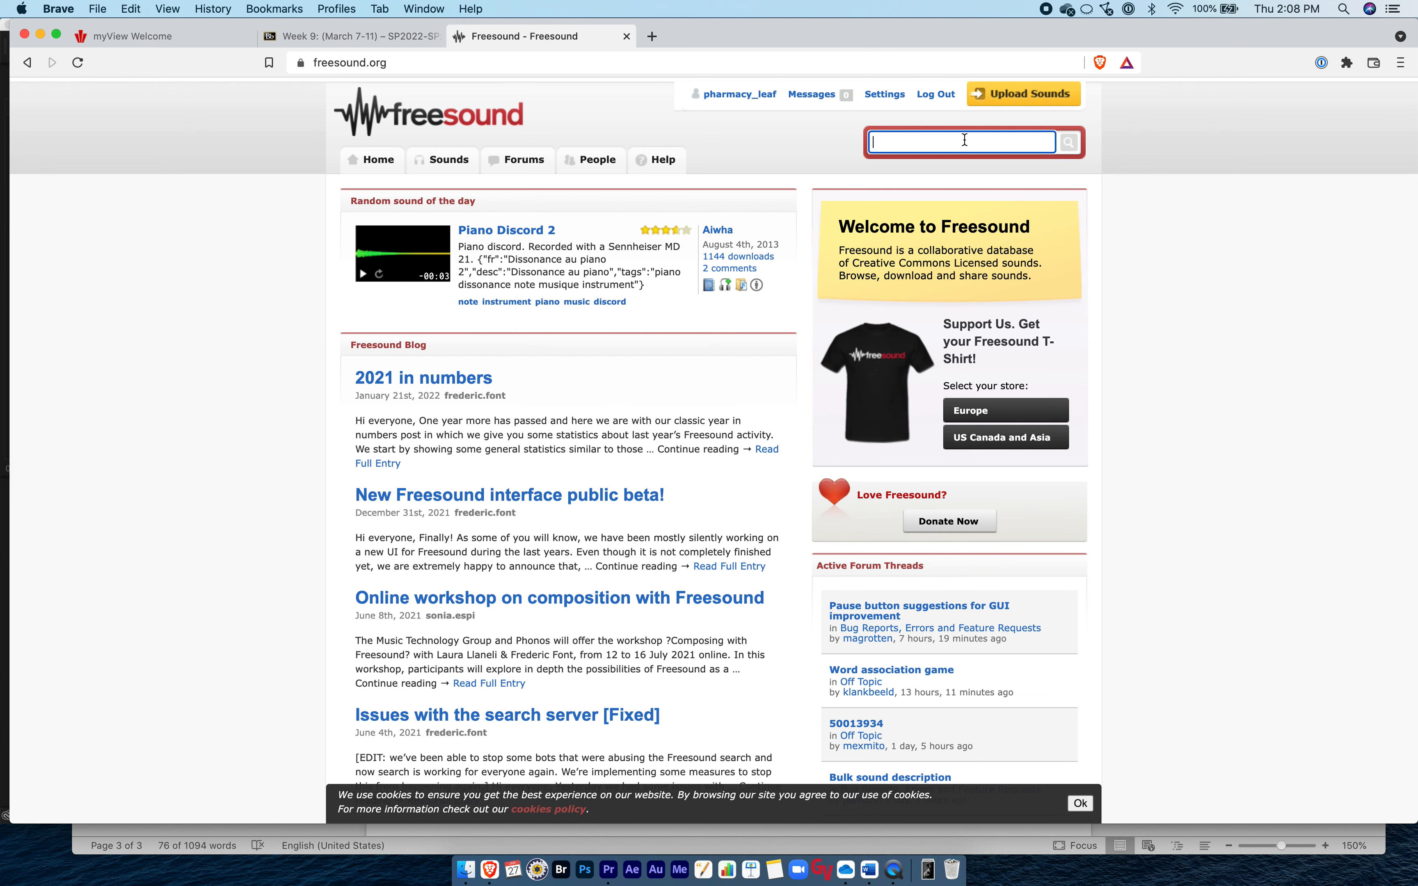
type("hip hop")
key("Return")
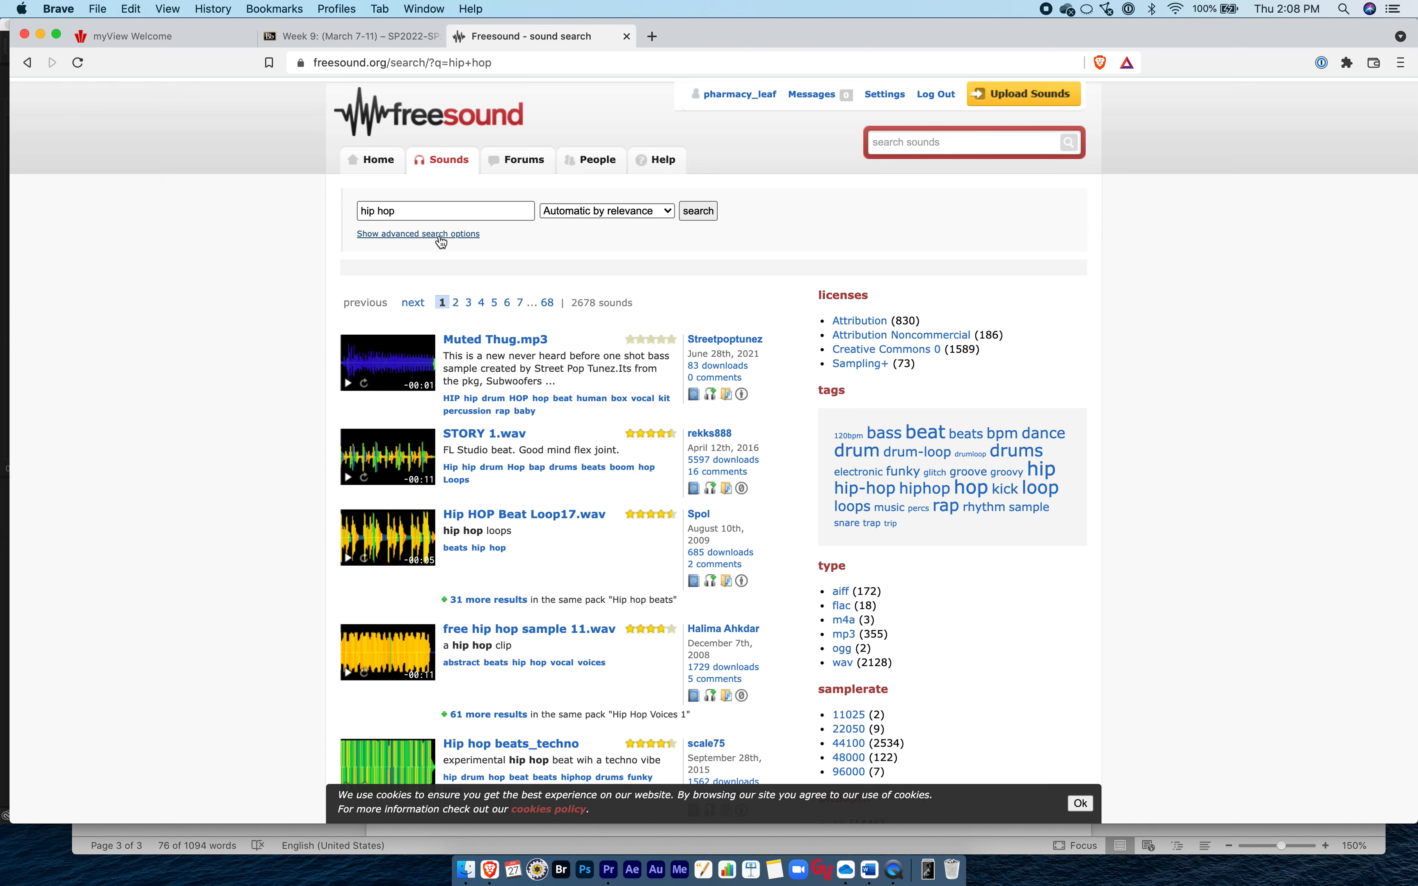
scroll(507, 439, "down", 7)
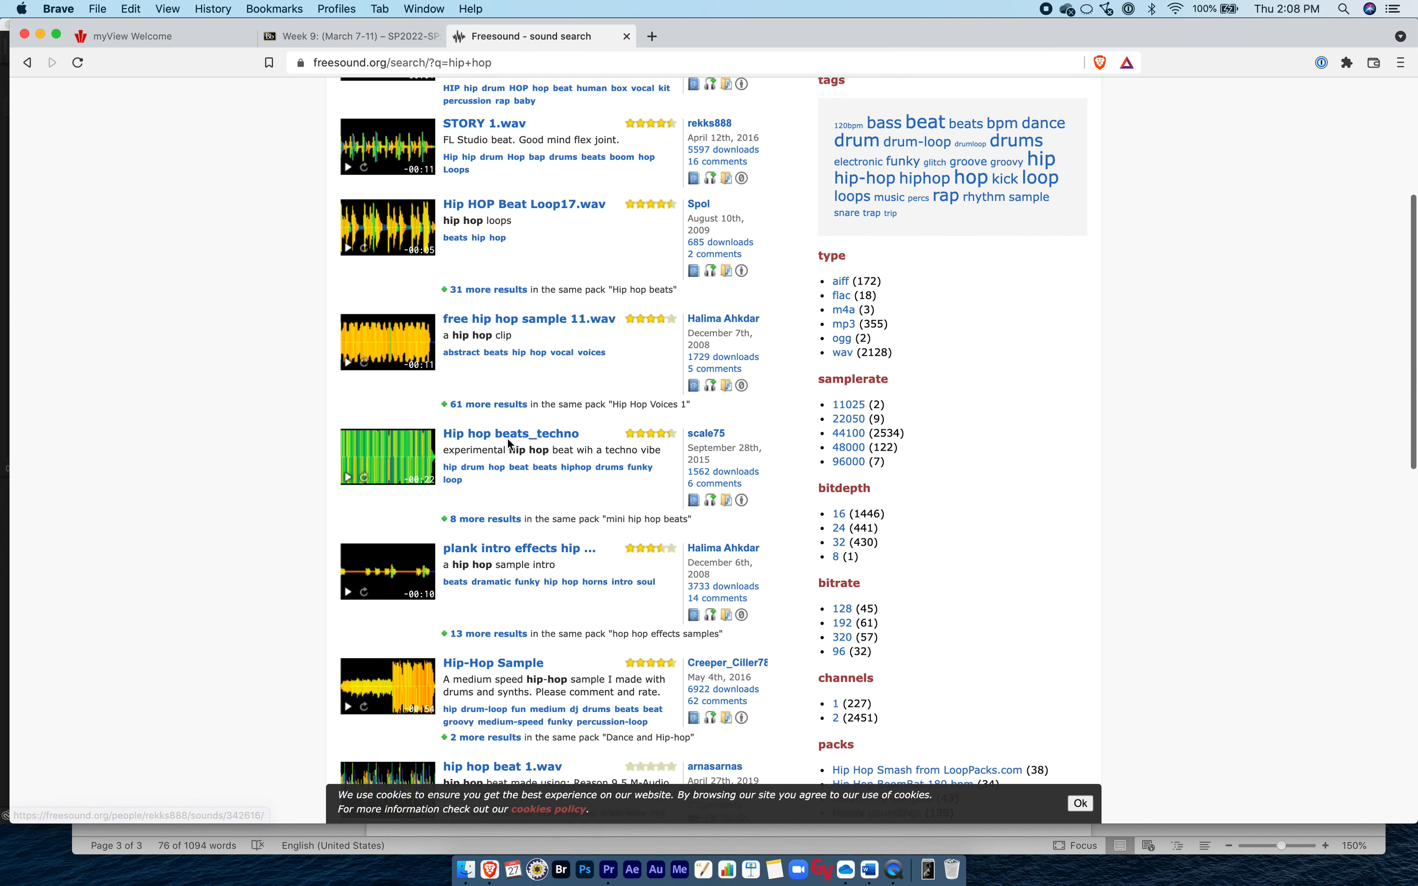
scroll(507, 439, "down", 6)
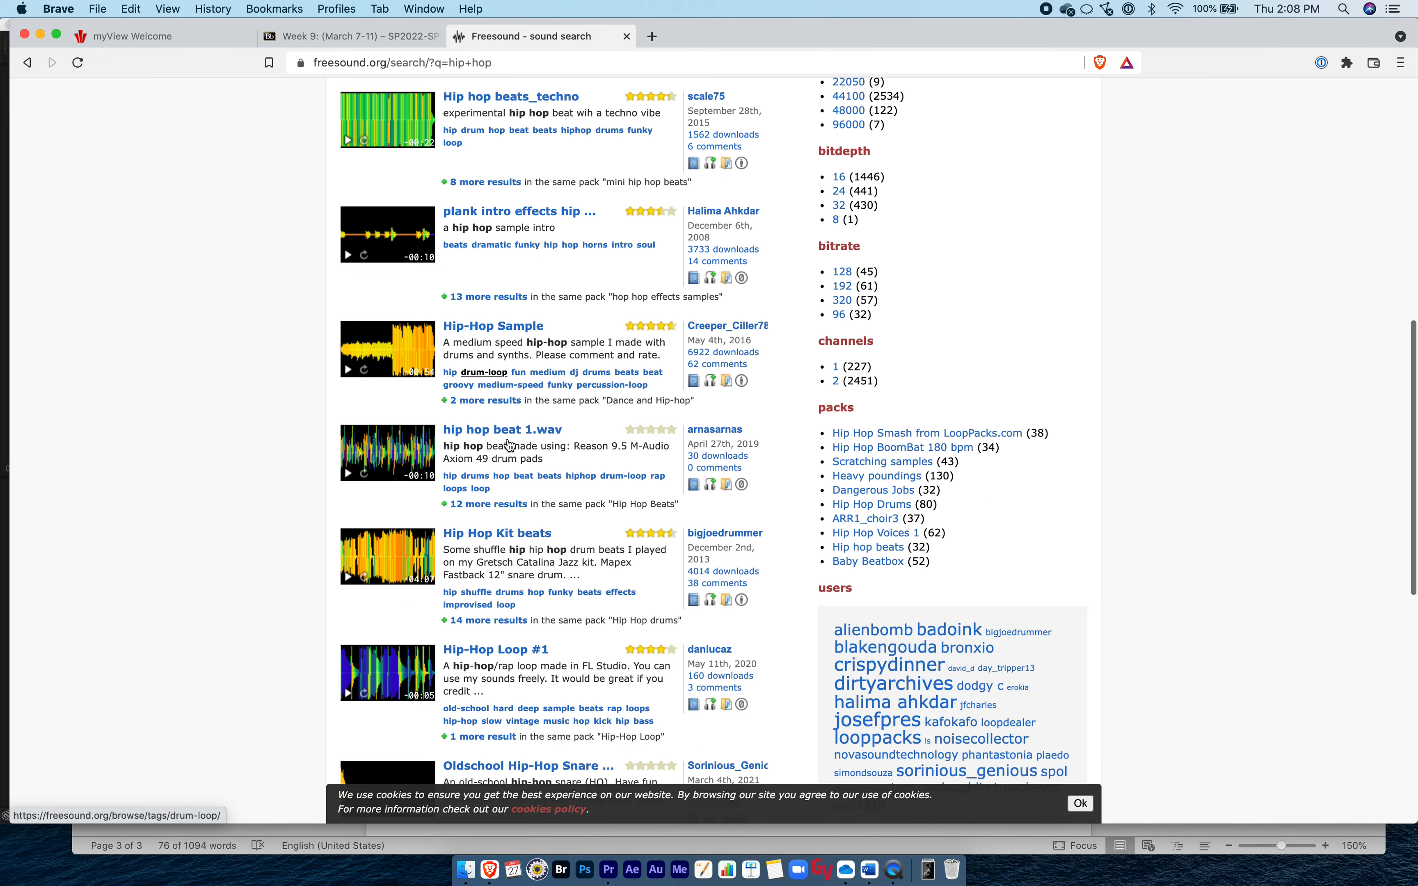
scroll(508, 439, "down", 1)
scroll(508, 439, "up", 15)
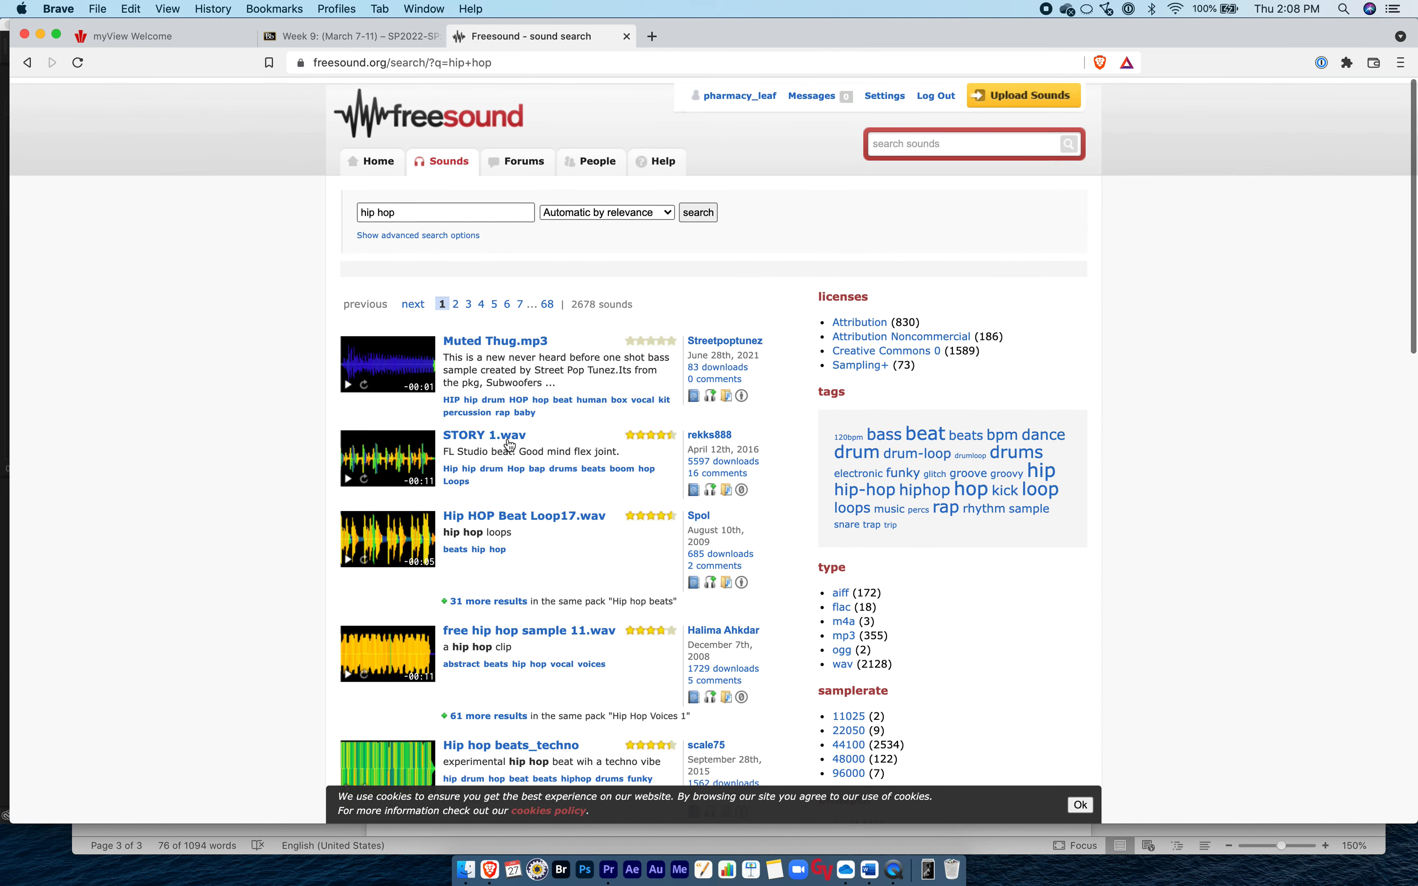
Show the advanced search options and rerun the hip hop search with a minimum duration of 60 seconds.
left_click(432, 235)
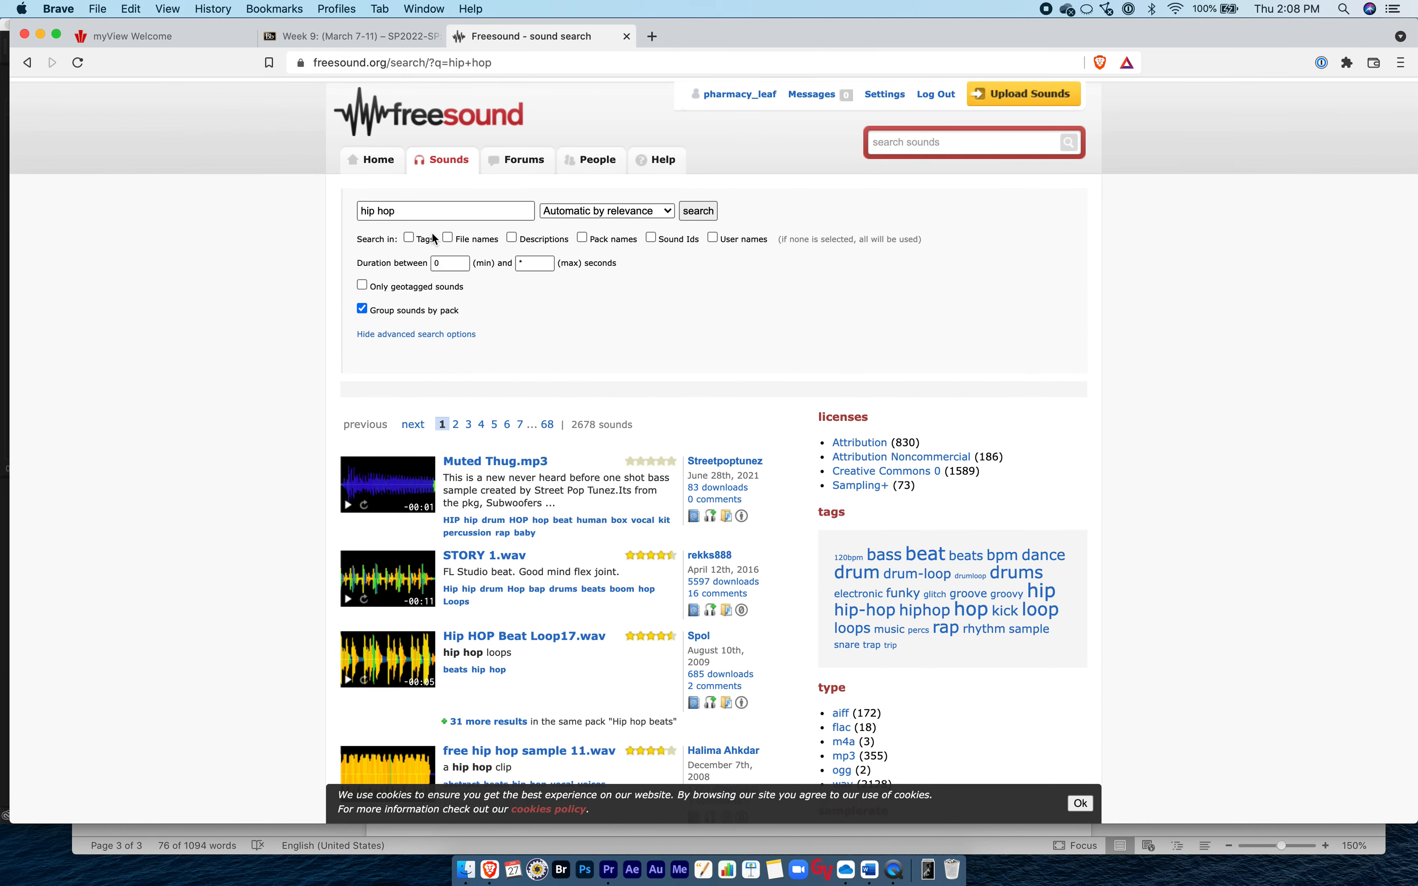
left_click_drag(452, 267, 429, 267)
type("1")
key("Tab")
left_click(320, 278)
left_click(692, 213)
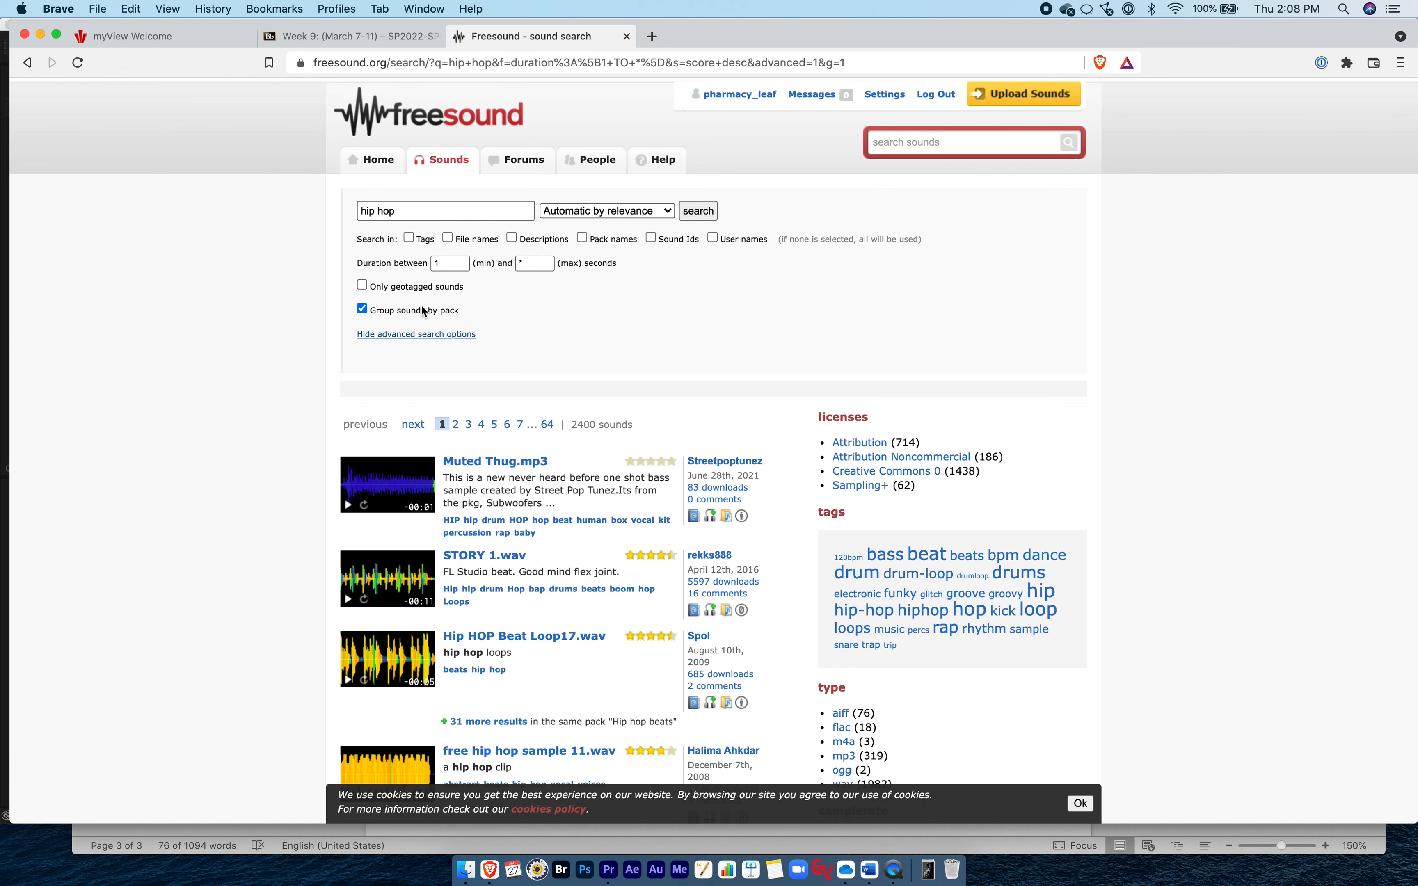
double_click(452, 263)
type("60")
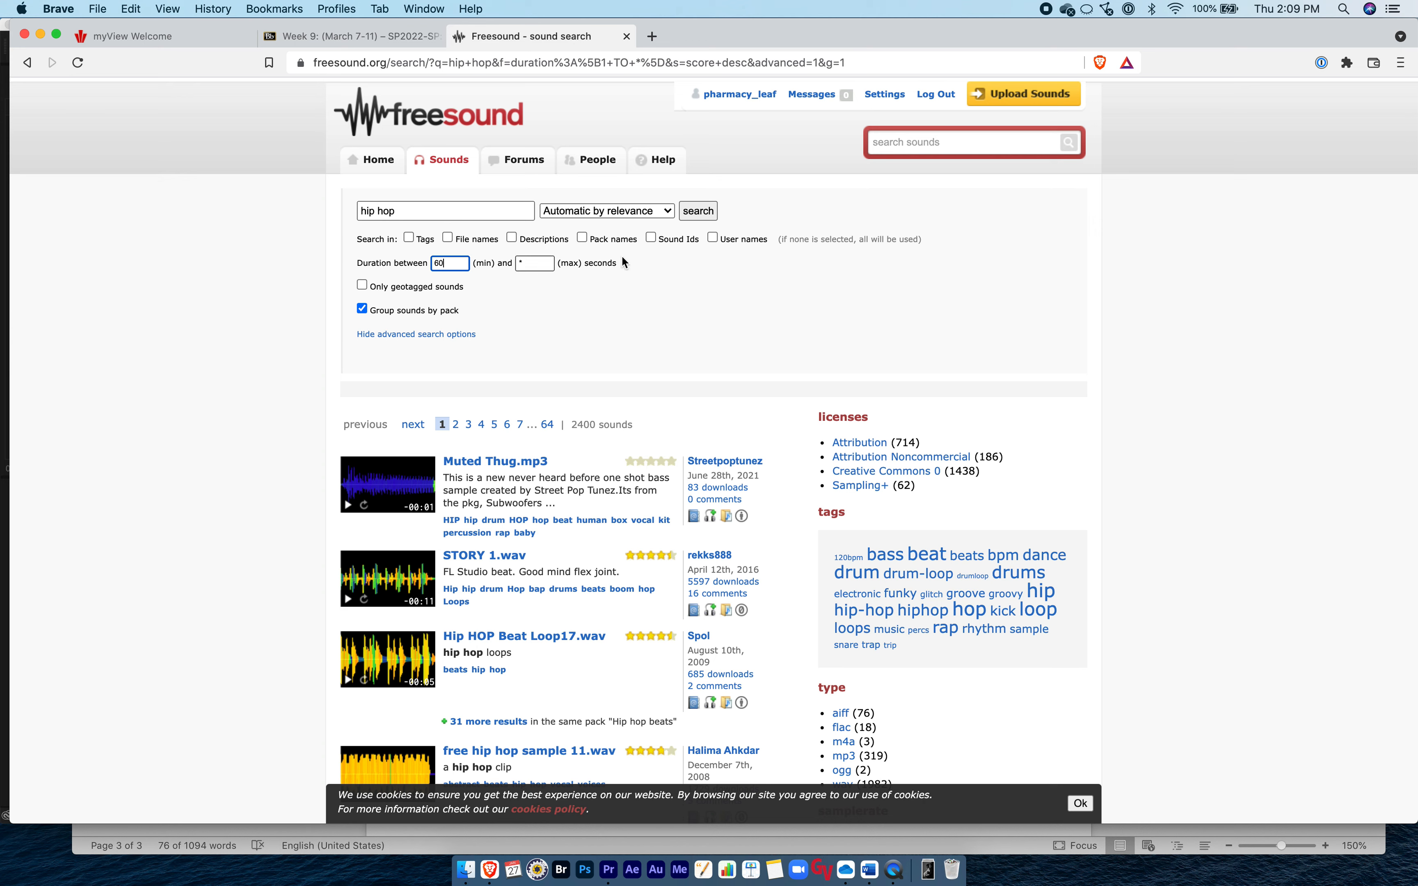
left_click(695, 214)
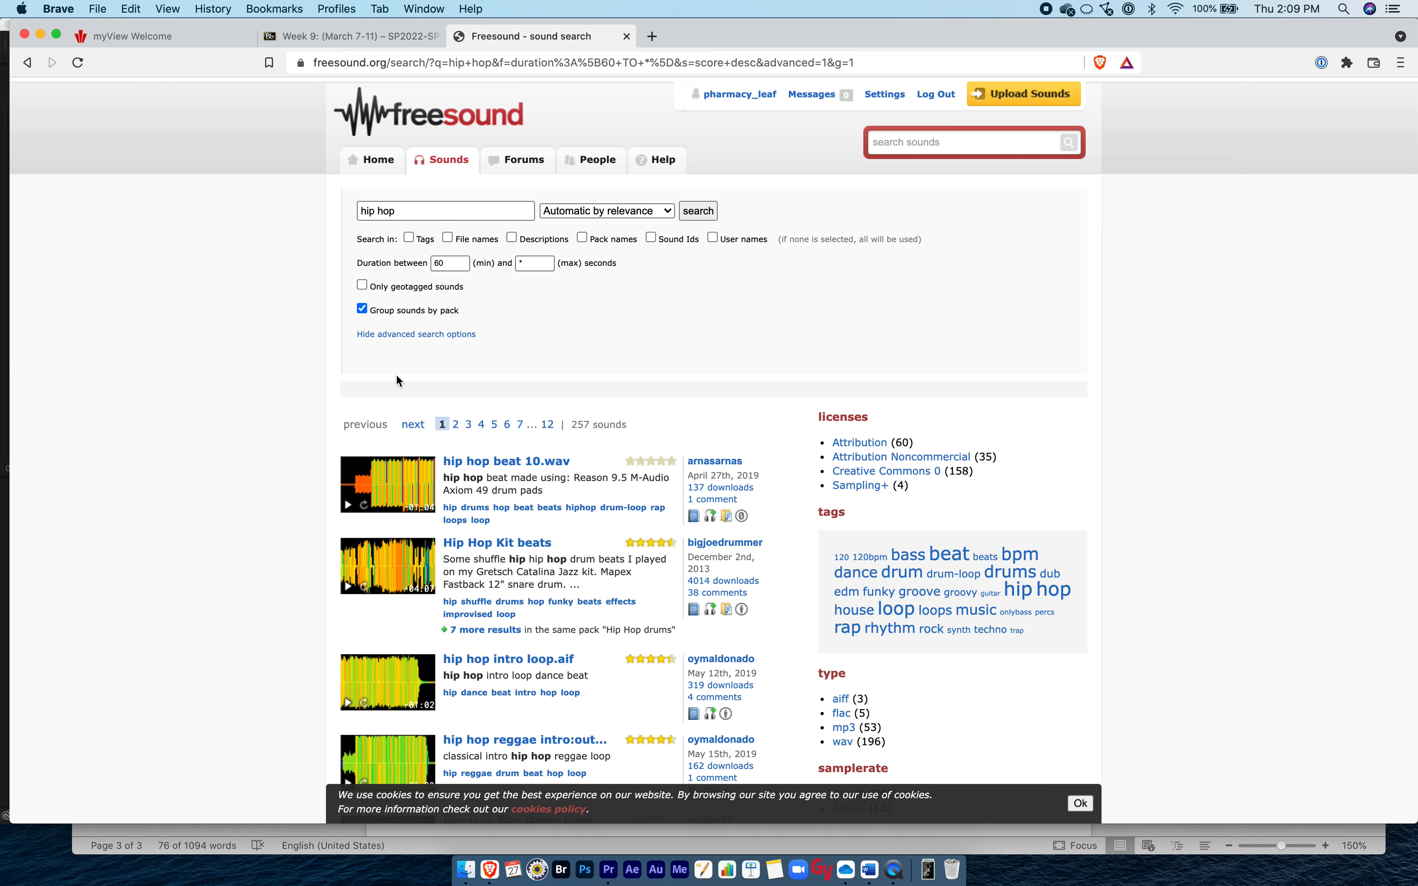
Preview the sound "hip hop intro loop.aif" in the filtered results and open its download page.
scroll(399, 473, "down", 4)
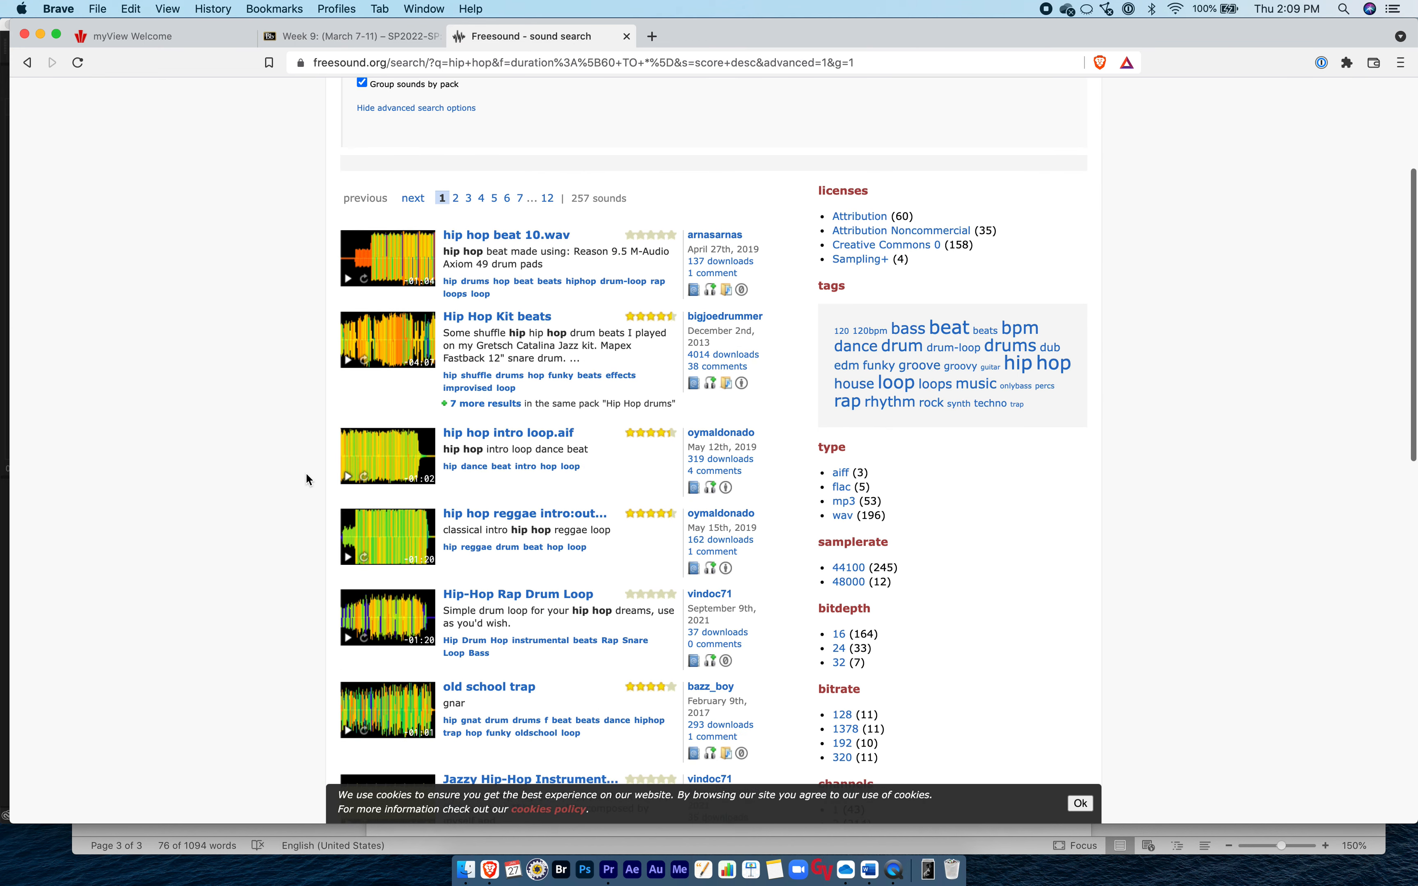
scroll(305, 472, "down", 2)
left_click(348, 373)
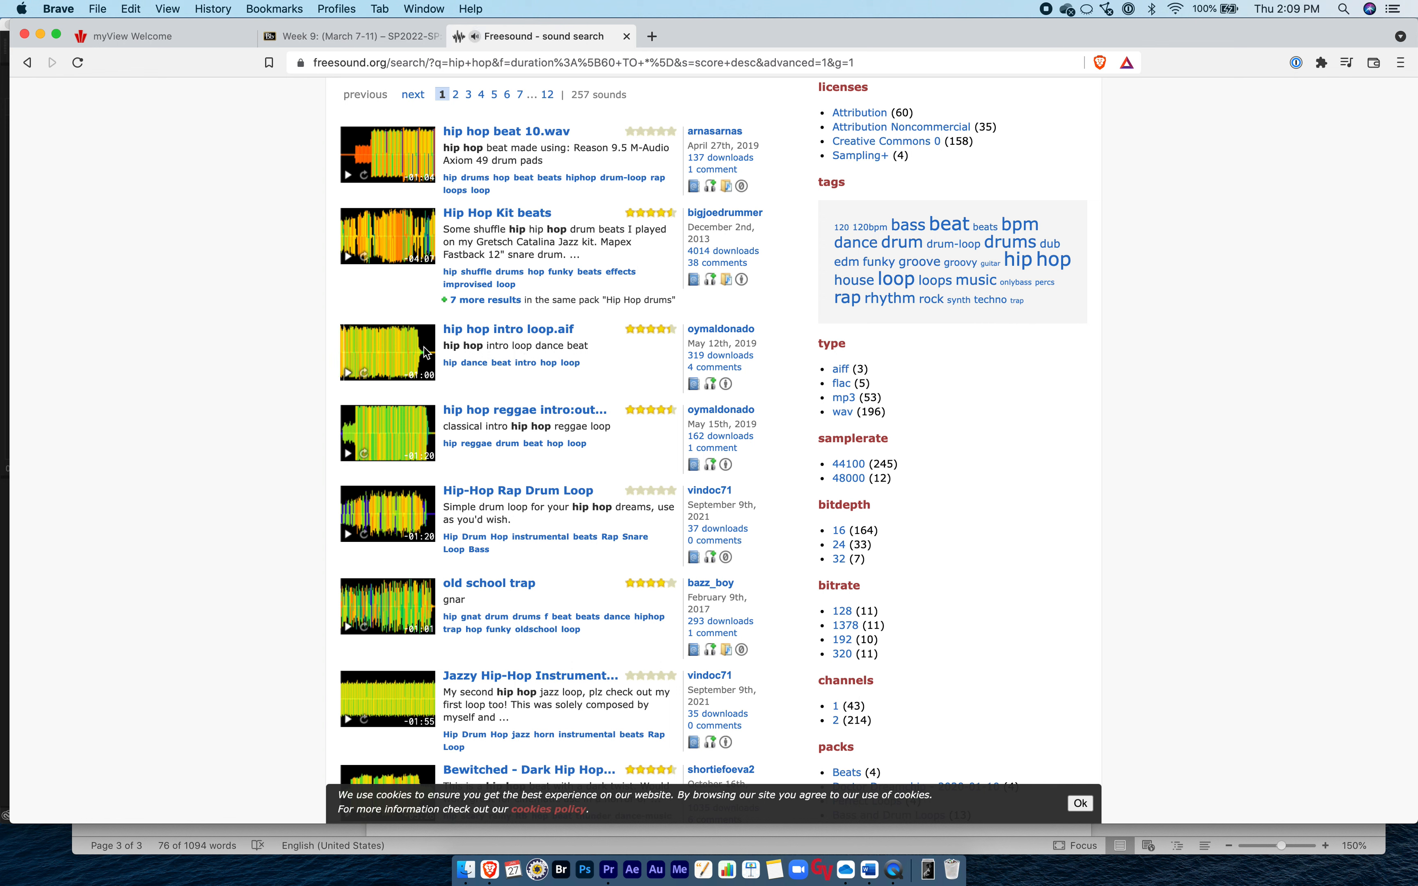
left_click(485, 332)
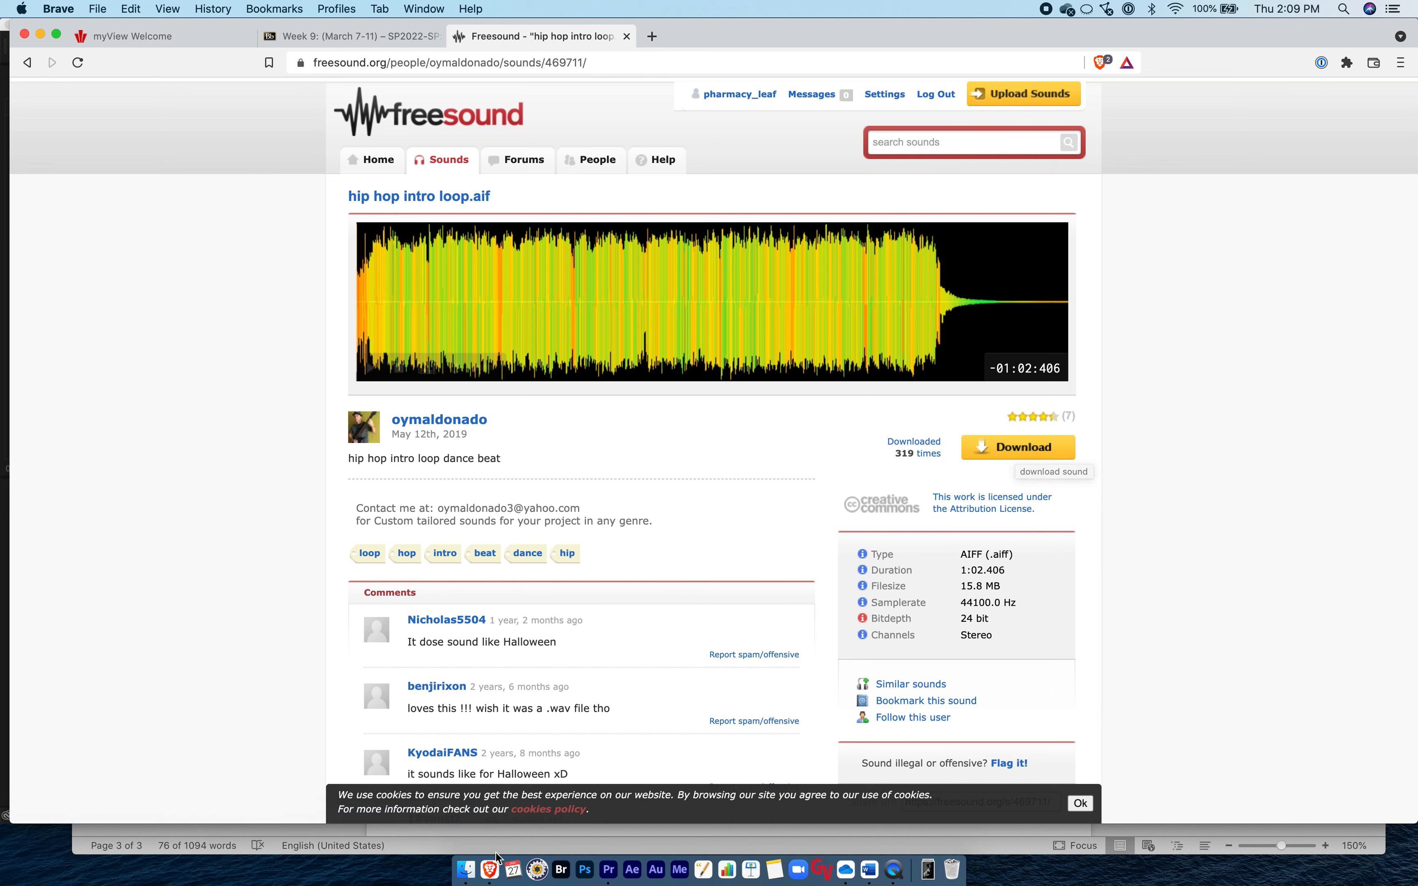
Switch to Finder, open Desktop > Video Production Lab > Multi Camera Interview, and check the contents of the Audio folder.
left_click(465, 868)
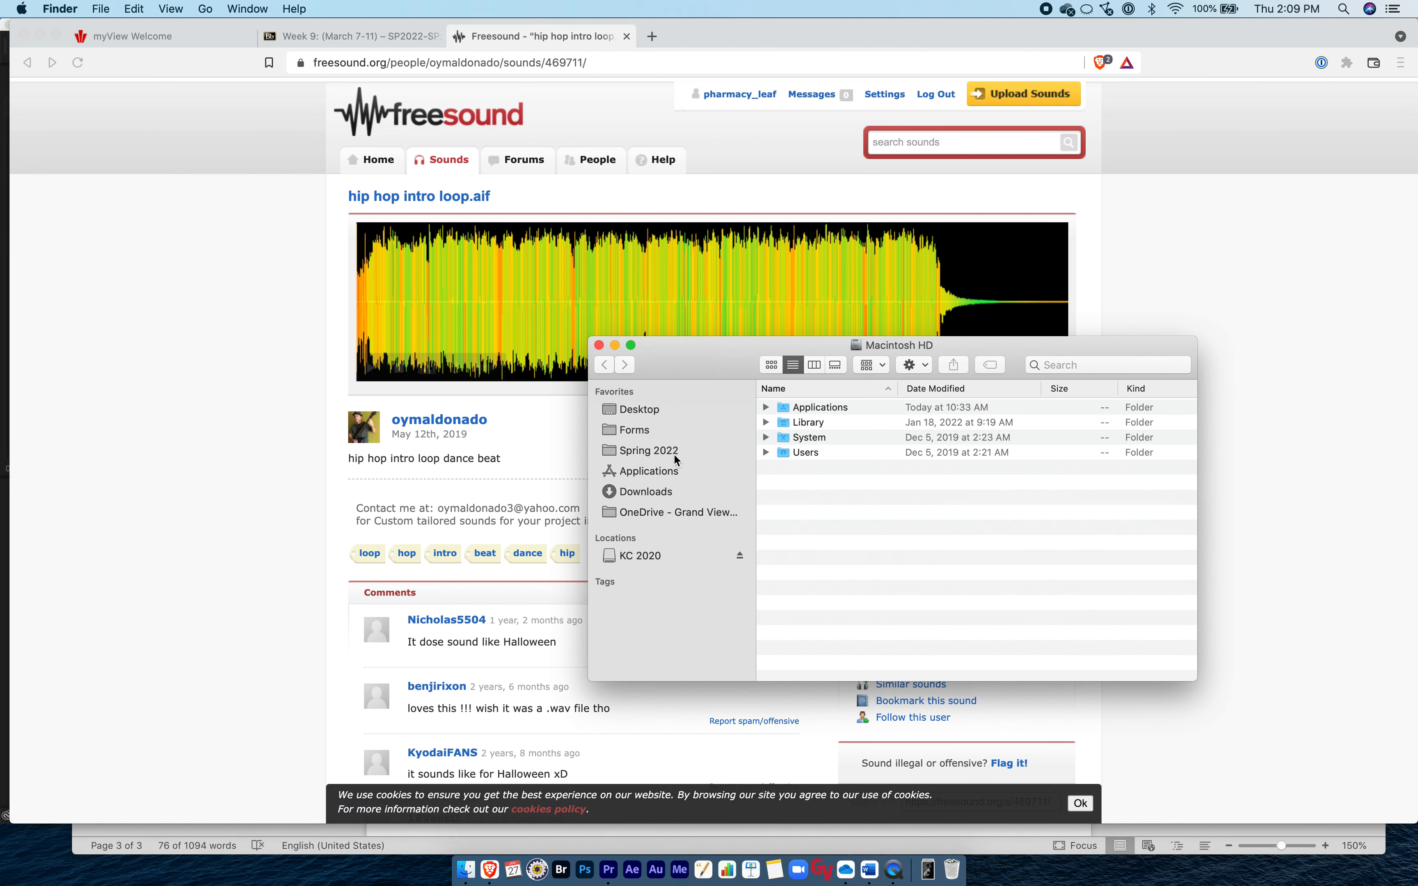
left_click(674, 452)
left_click(685, 413)
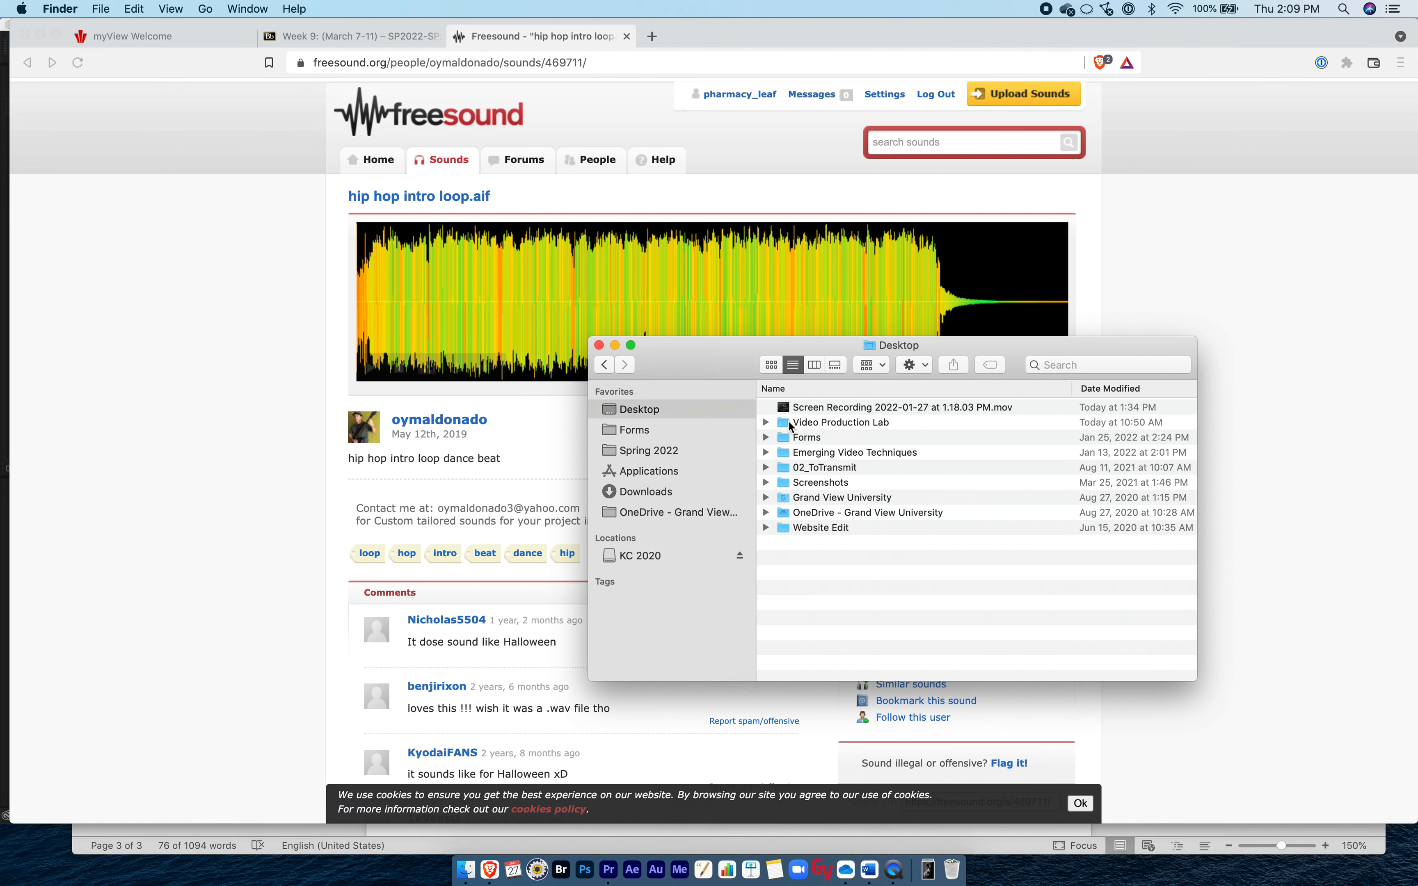
double_click(789, 426)
double_click(783, 421)
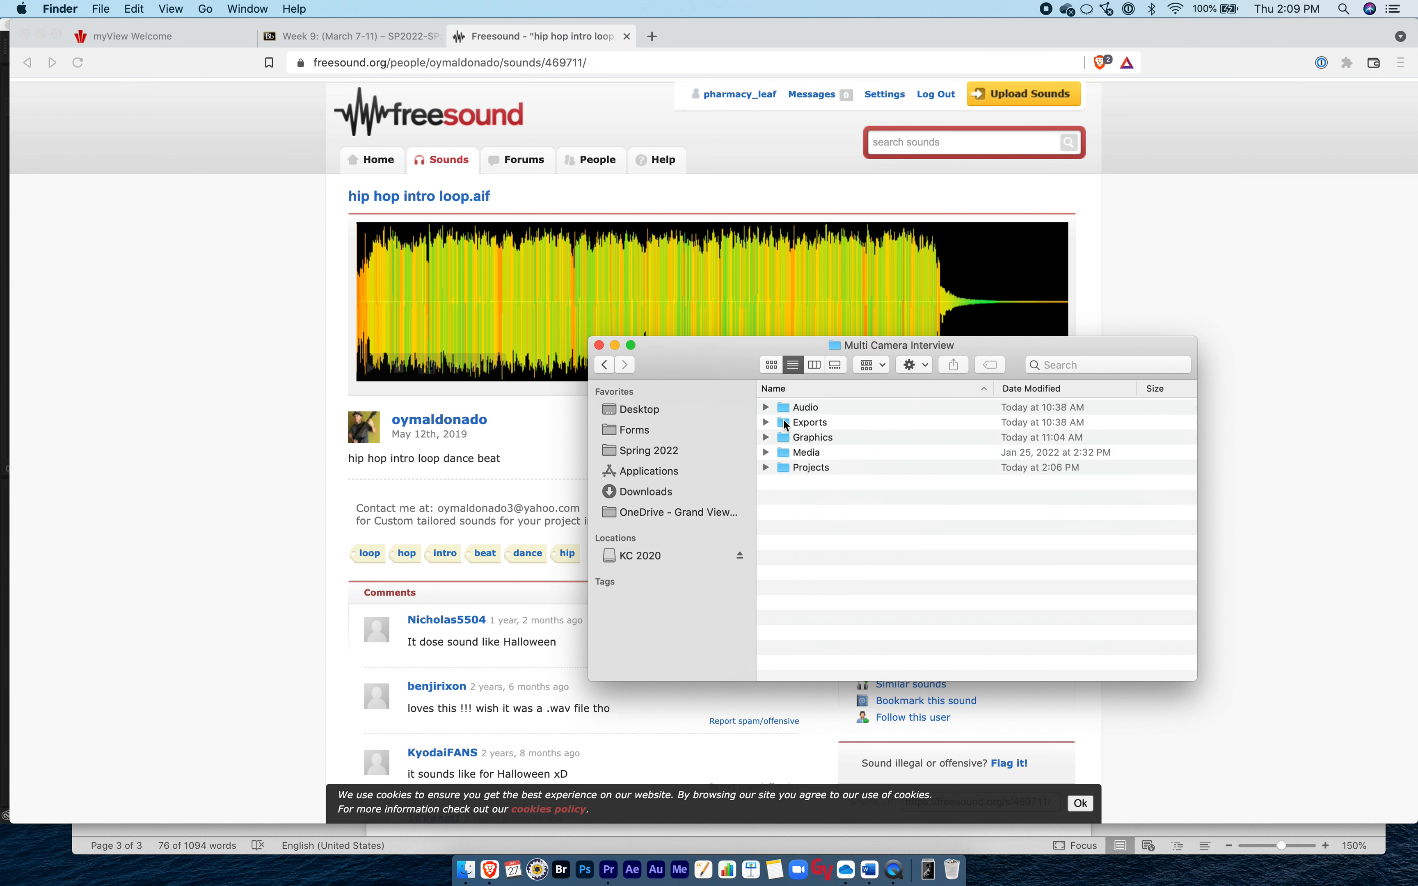
left_click(766, 407)
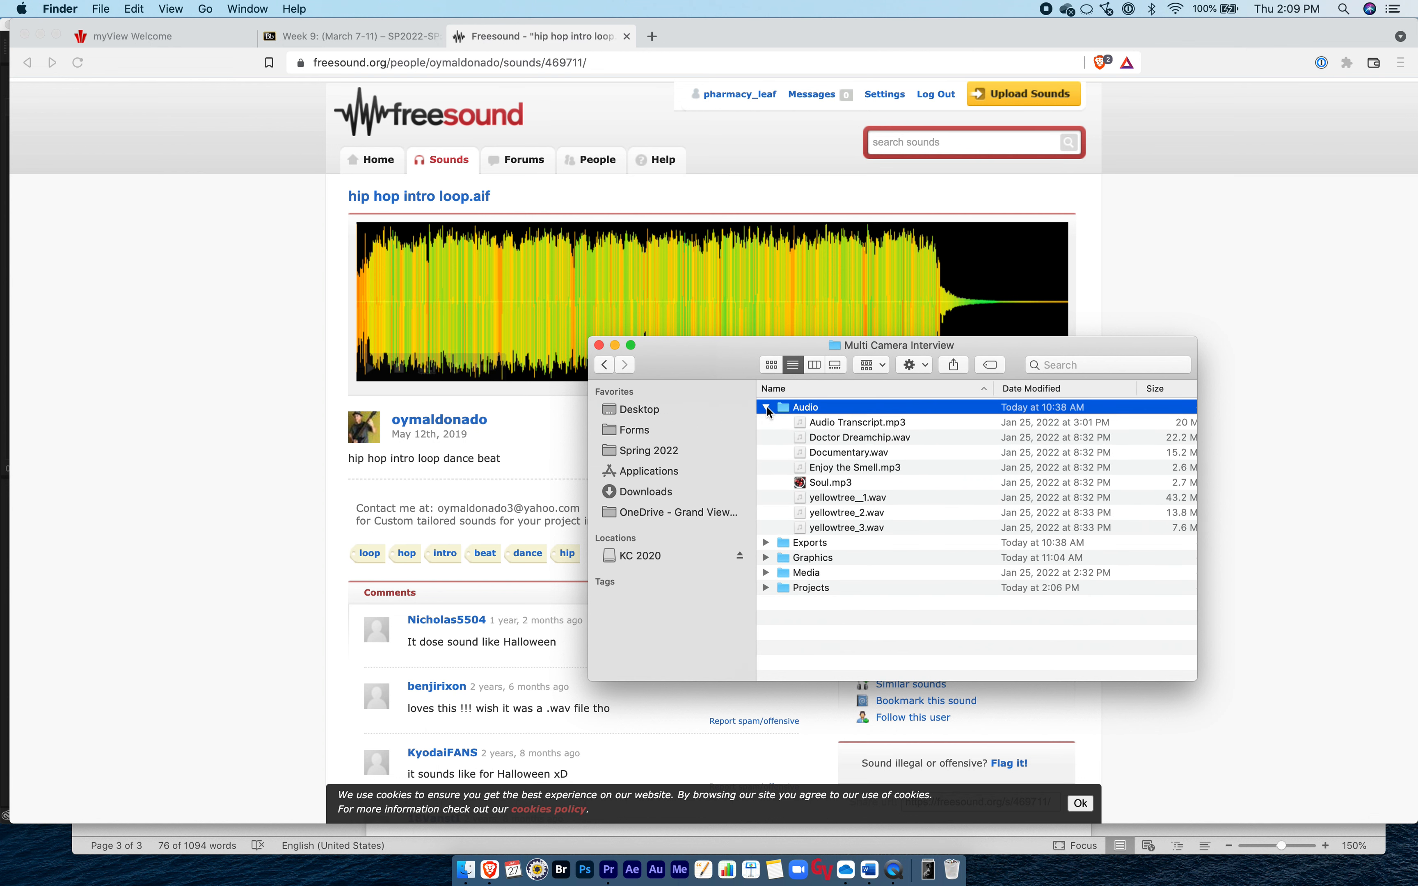
left_click(766, 406)
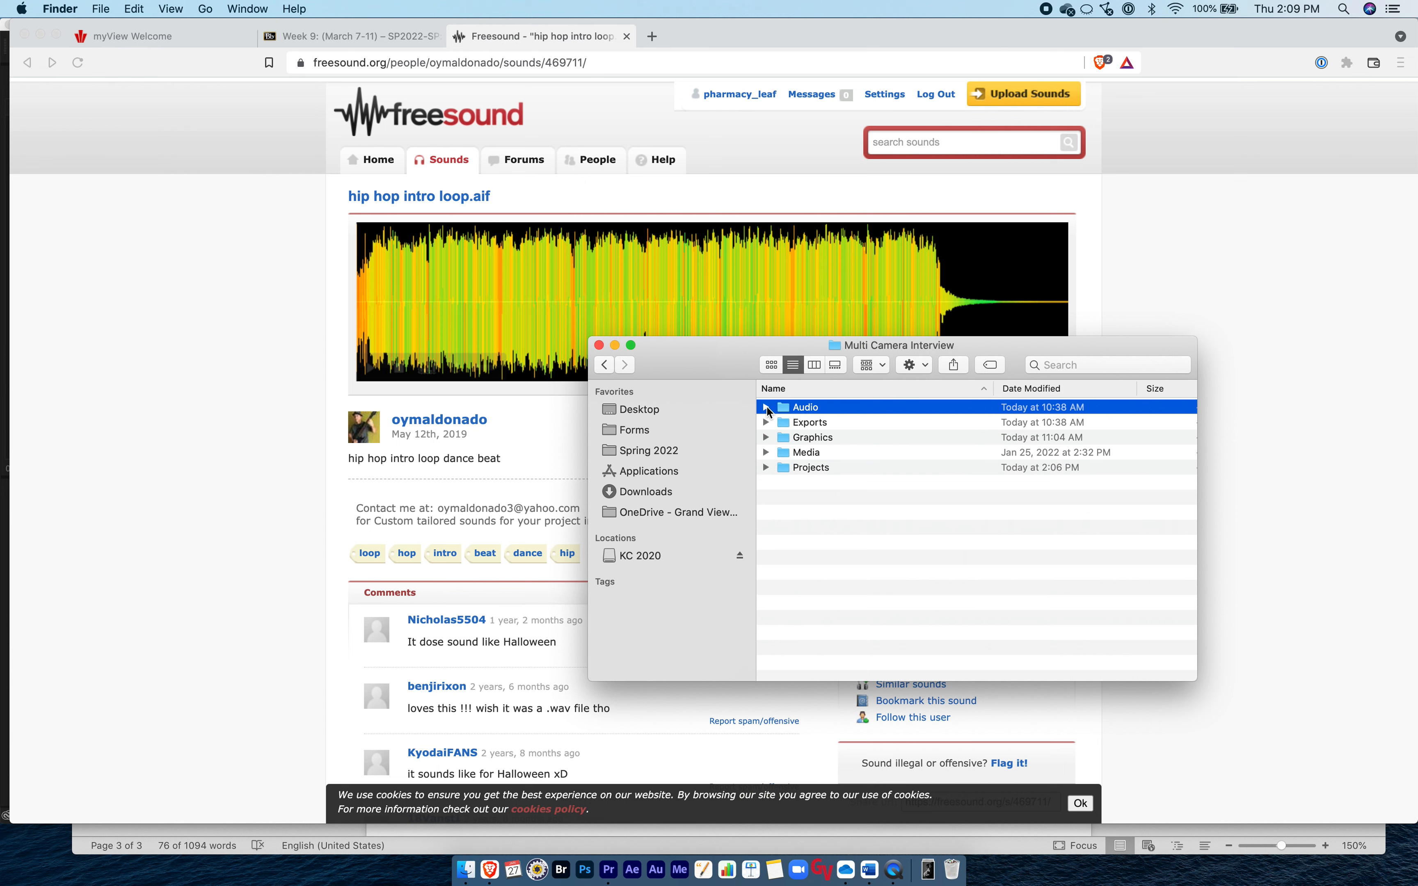
Switch to Premiere Pro, make audio track A3 taller, and place Doctor Dreamchip.wav from the Audio bin at the start of A3.
left_click(609, 870)
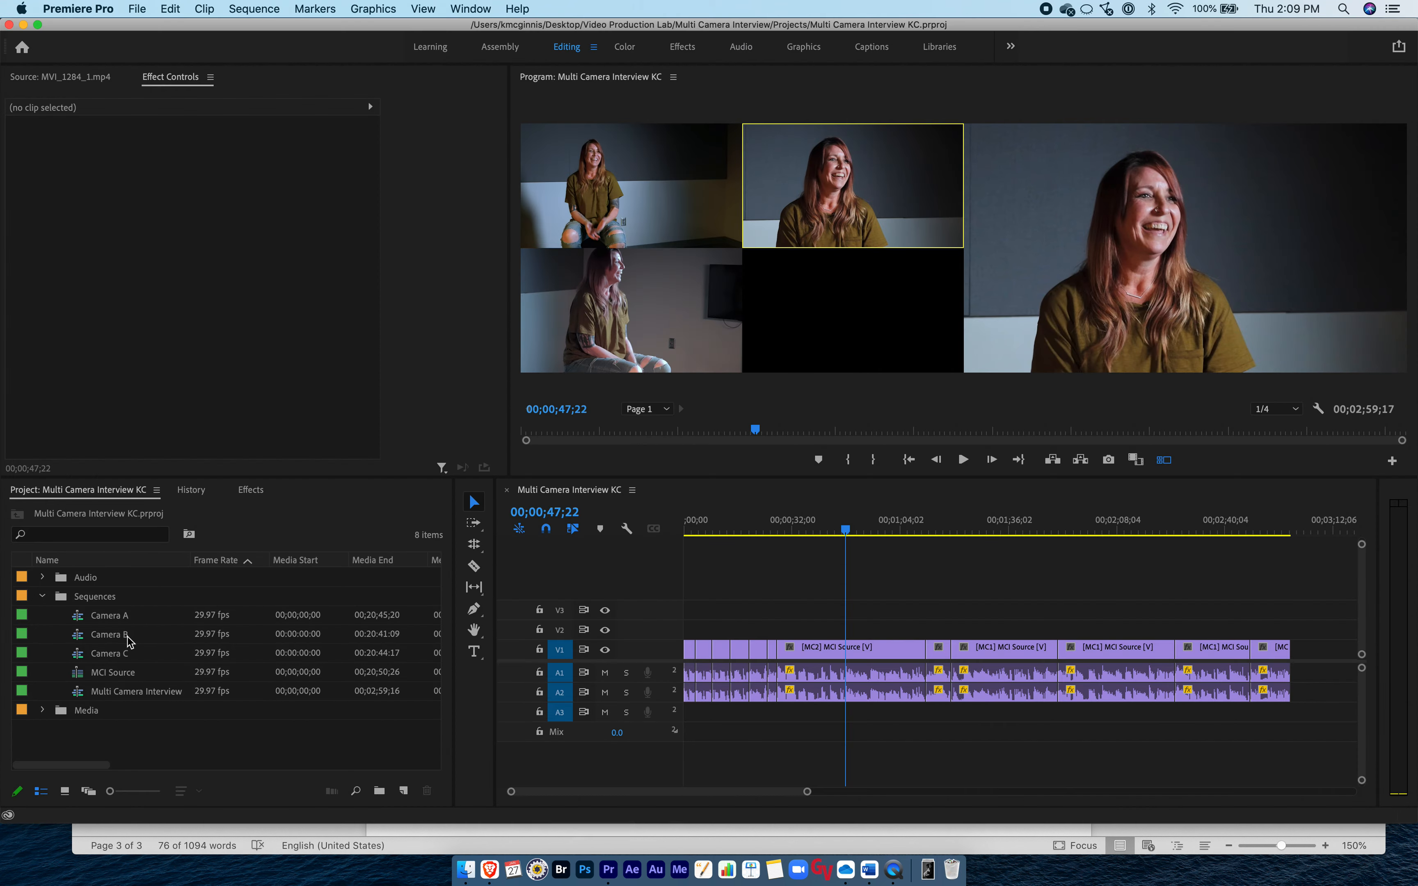
left_click(43, 578)
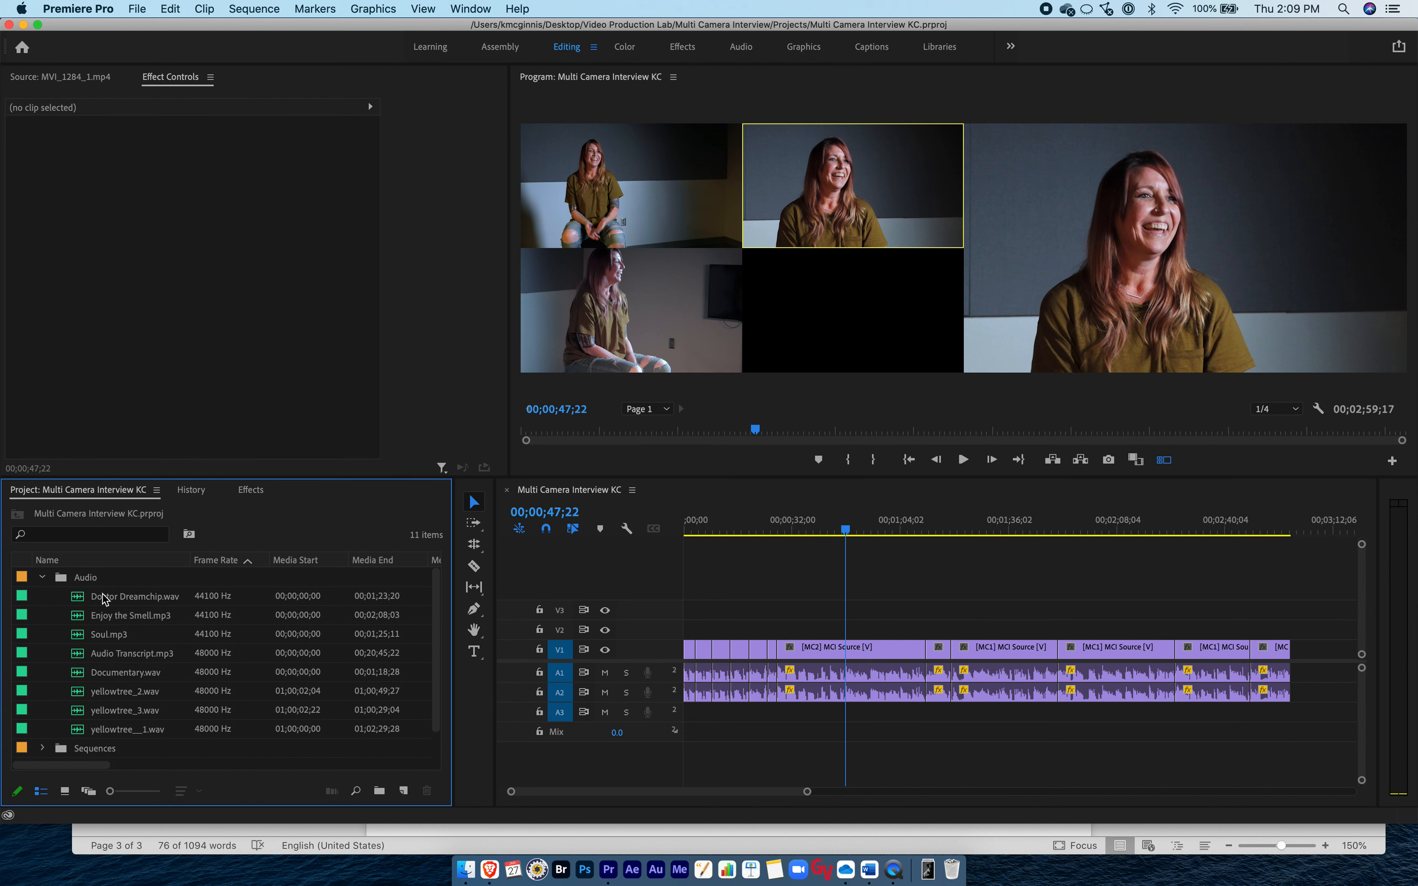
left_click(116, 592)
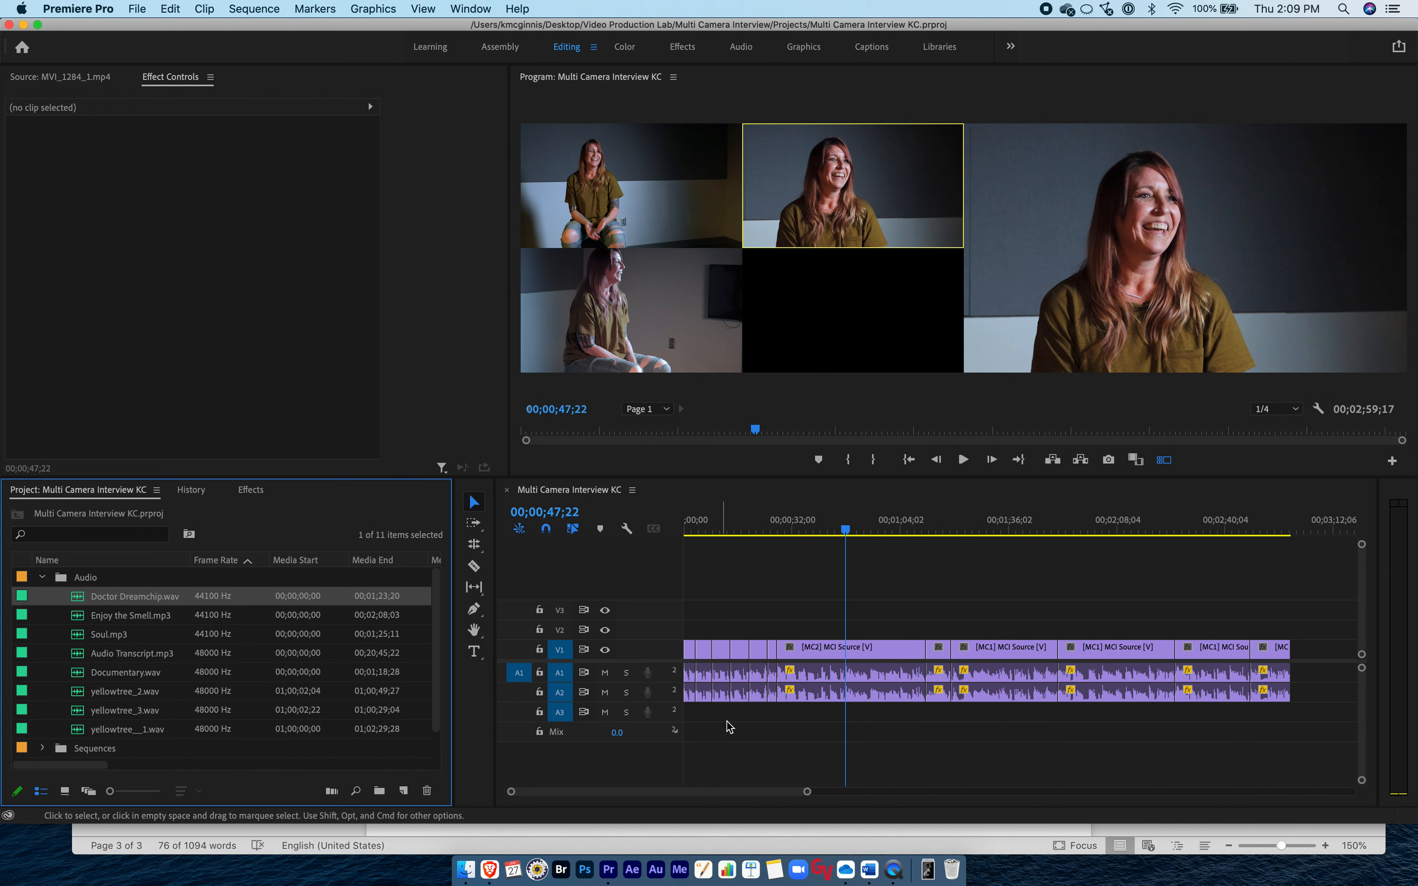
left_click_drag(653, 722, 653, 760)
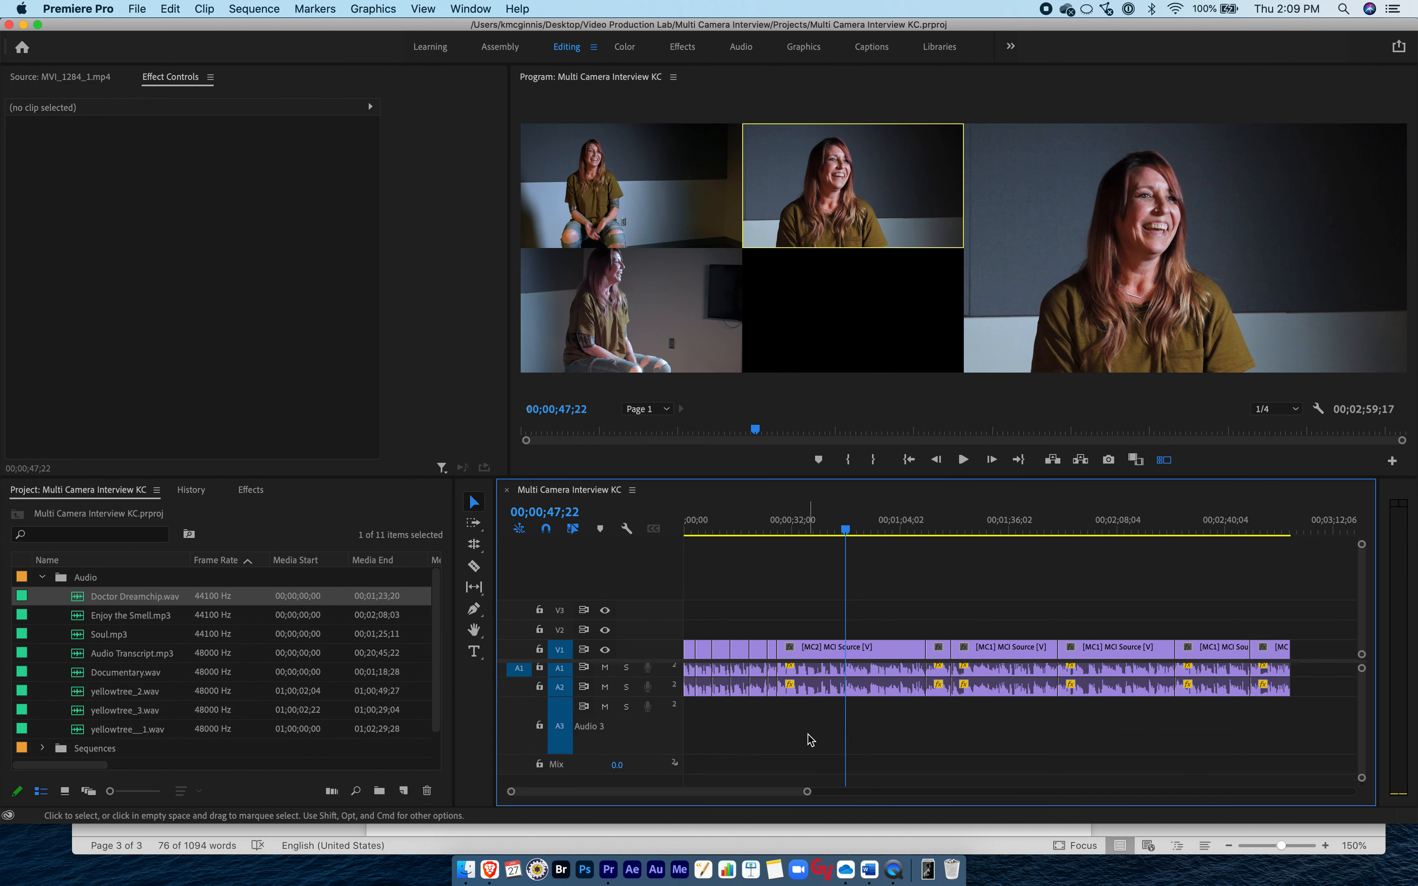
left_click_drag(85, 604, 683, 736)
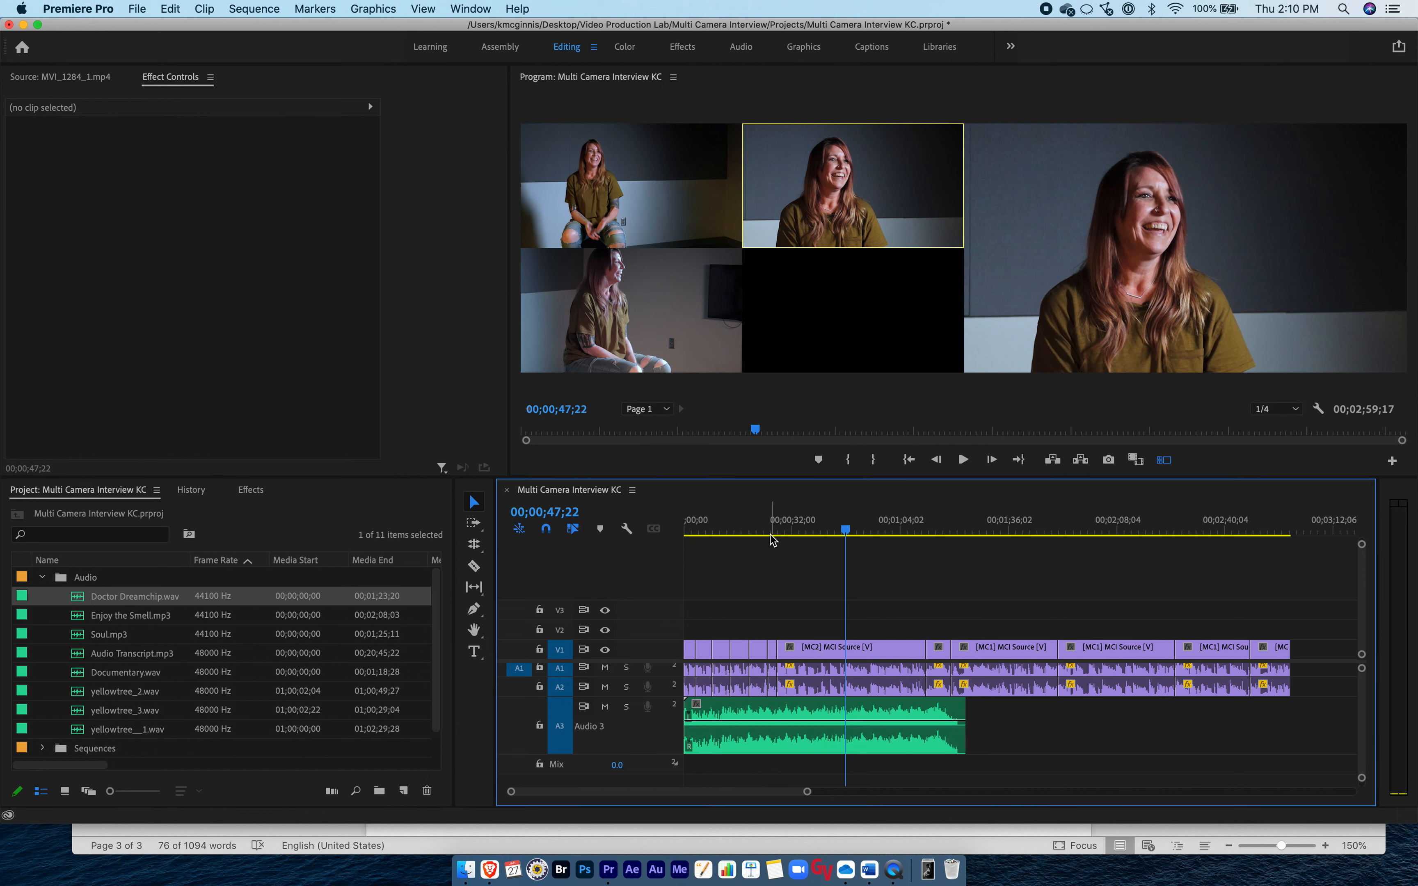
Select the Doctor Dreamchip.wav clip on A3 and play the sequence from about 00;00;18;00 to judge the music level against the dialogue.
left_click_drag(888, 528, 944, 529)
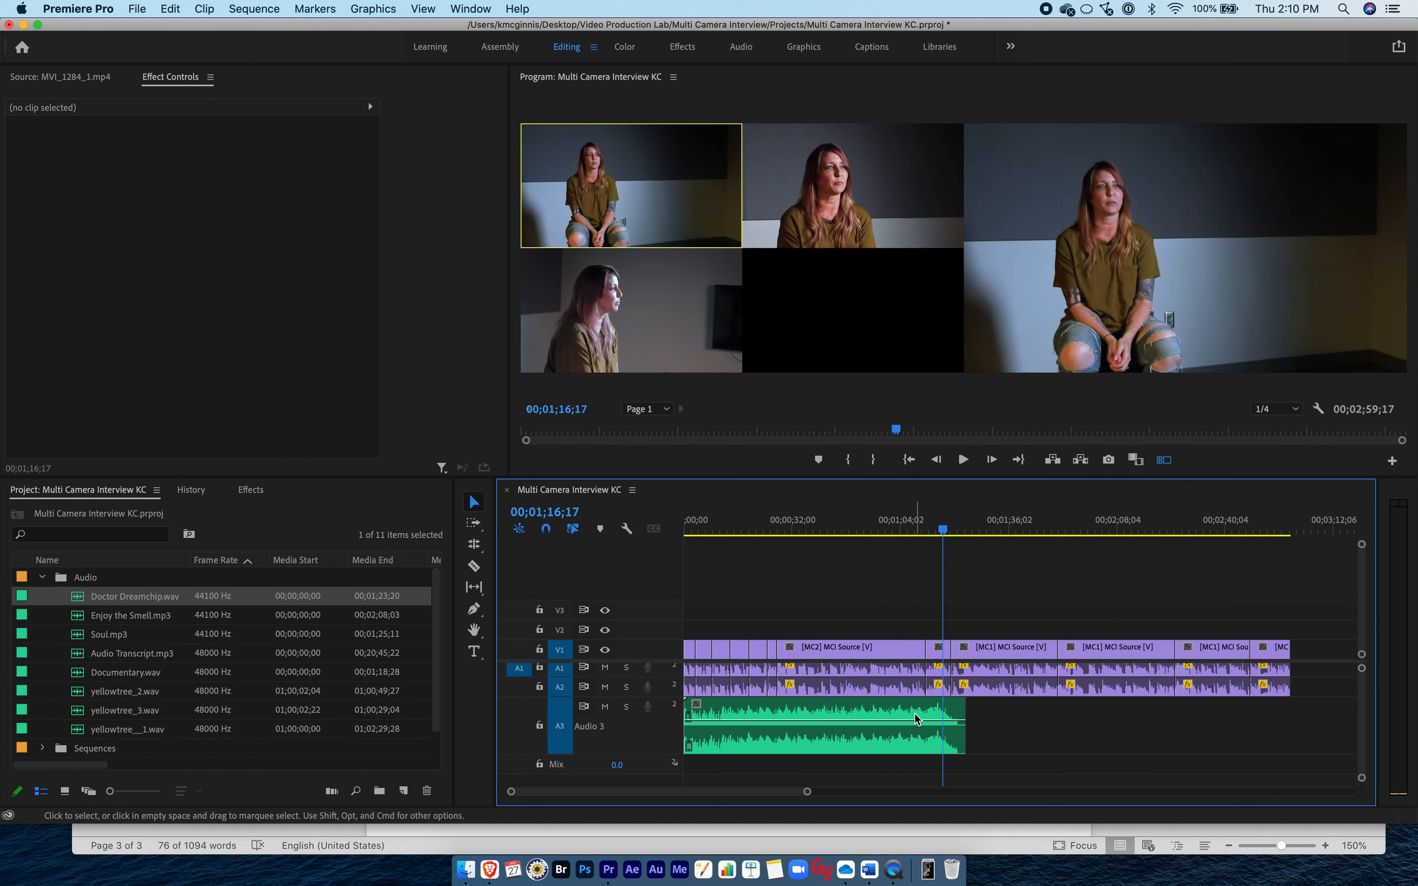
left_click(842, 710)
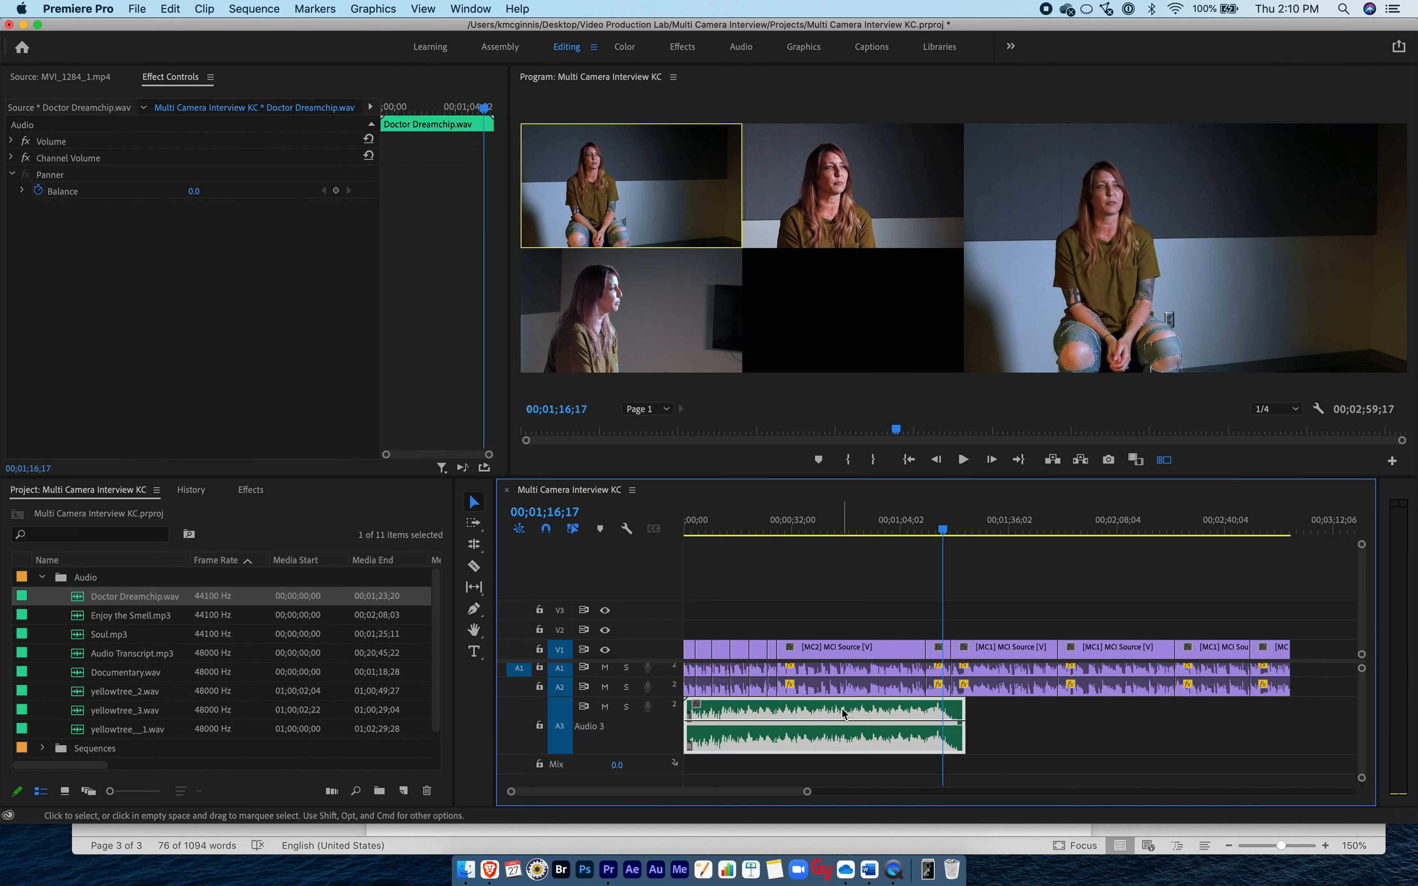
left_click(743, 526)
key("space")
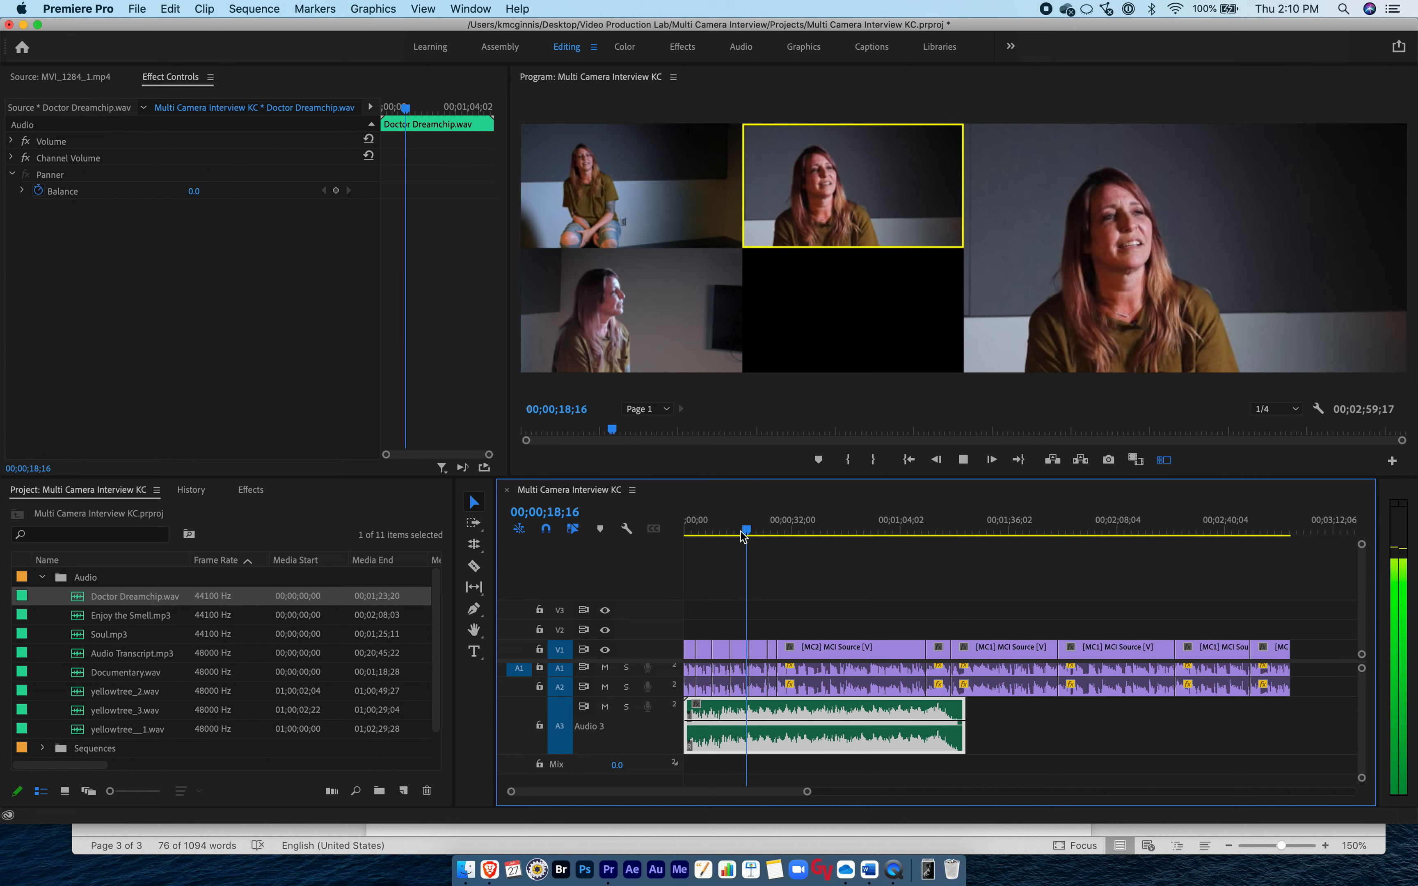
key("space")
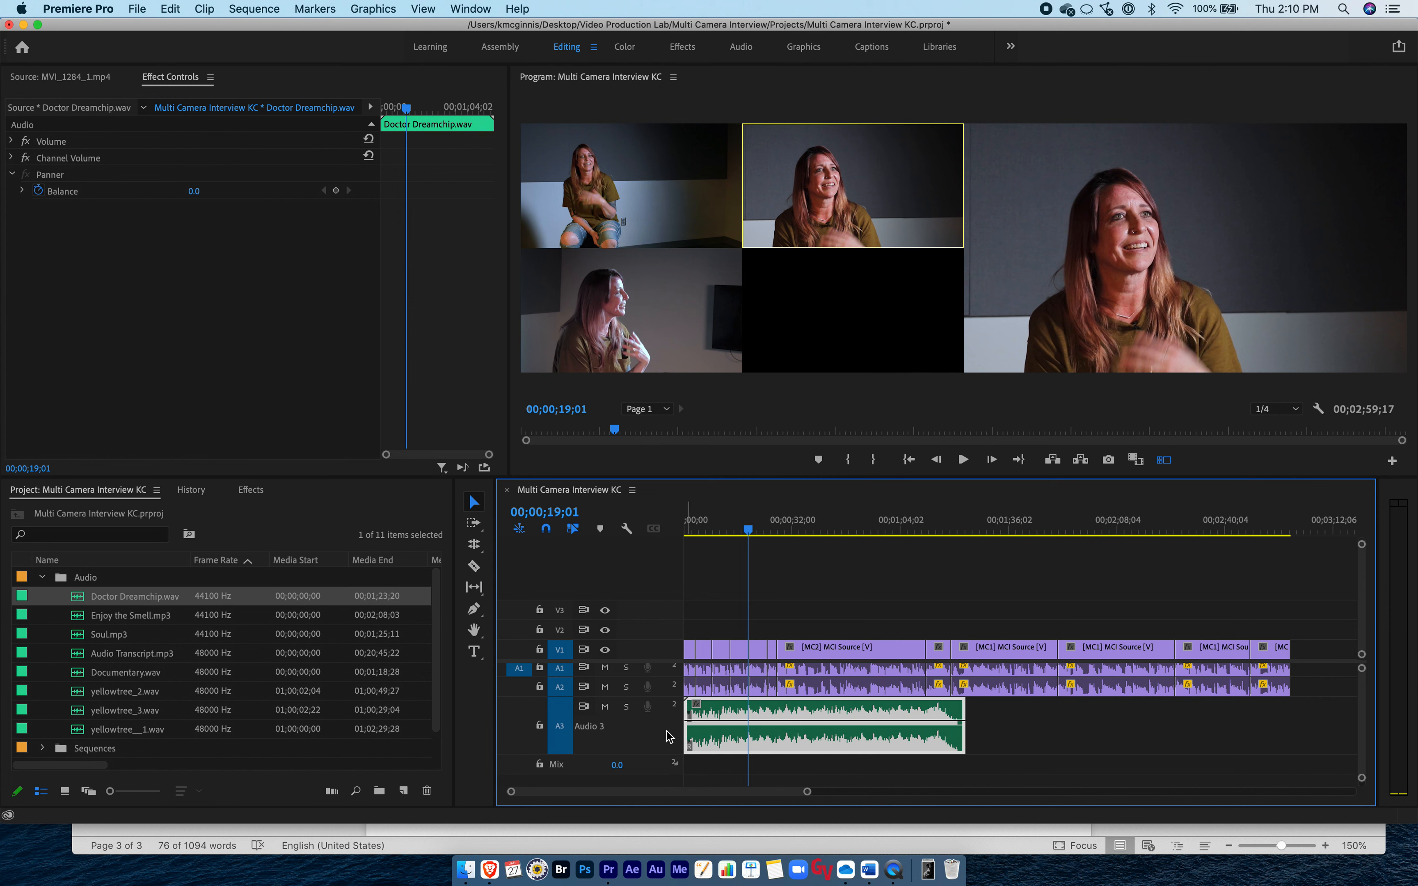
Enlarge track A3 further and lower the Doctor Dreamchip.wav clip's volume line by about 25.4 dB.
left_click_drag(647, 756, 659, 770)
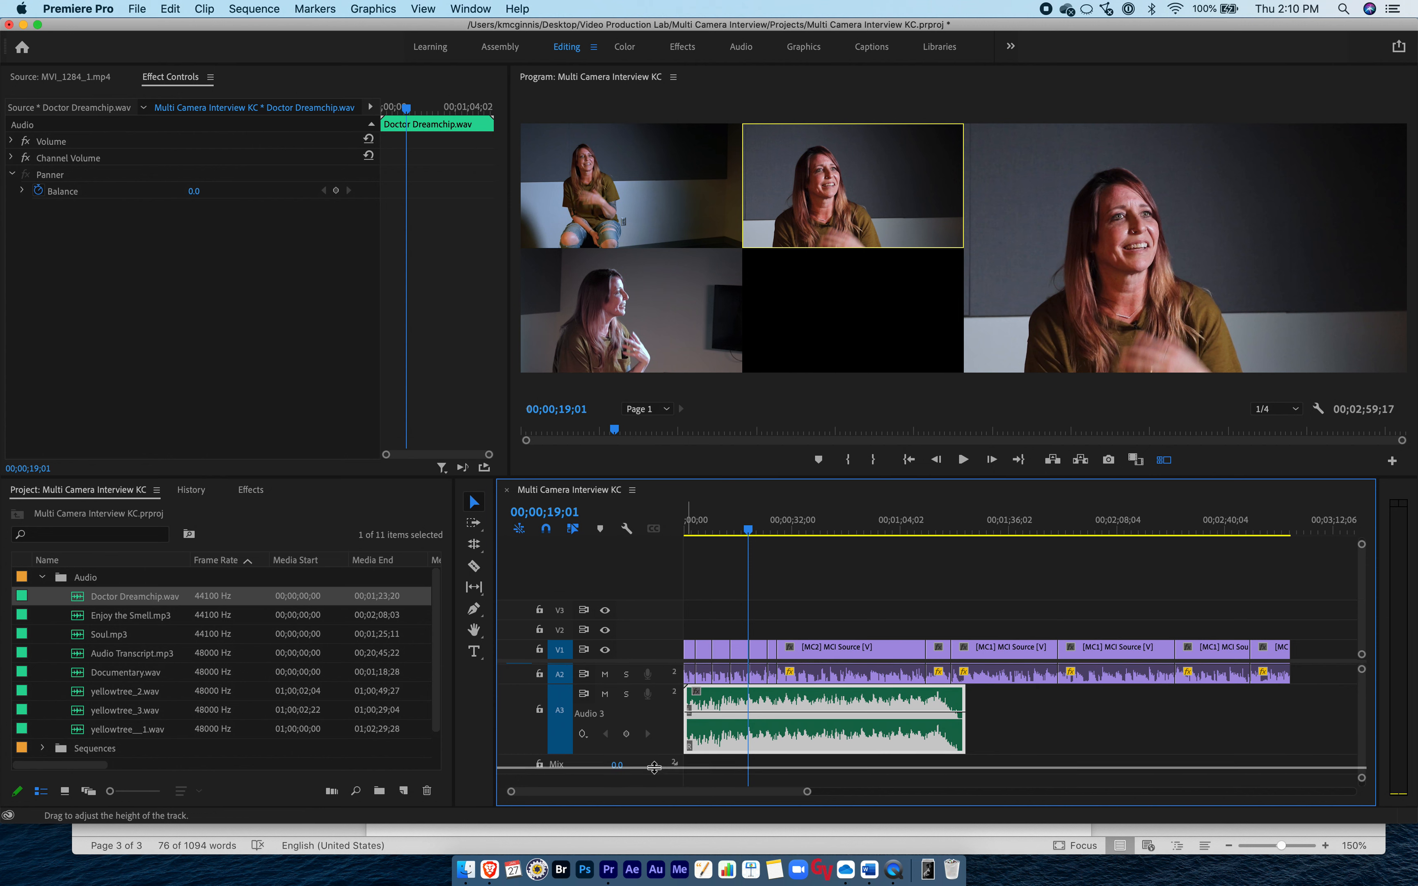
left_click_drag(807, 791, 708, 792)
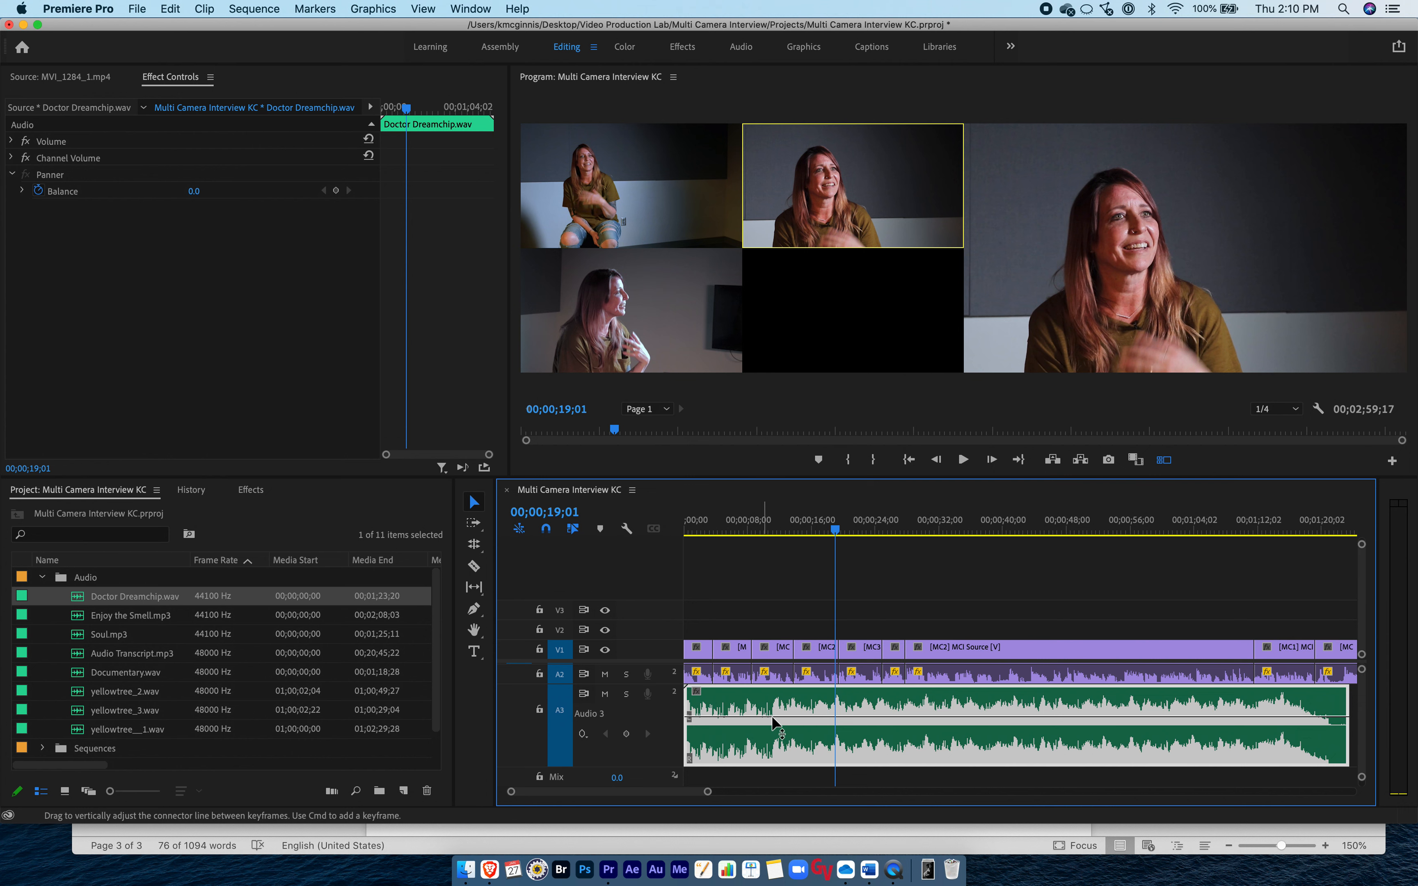
left_click_drag(708, 792, 717, 794)
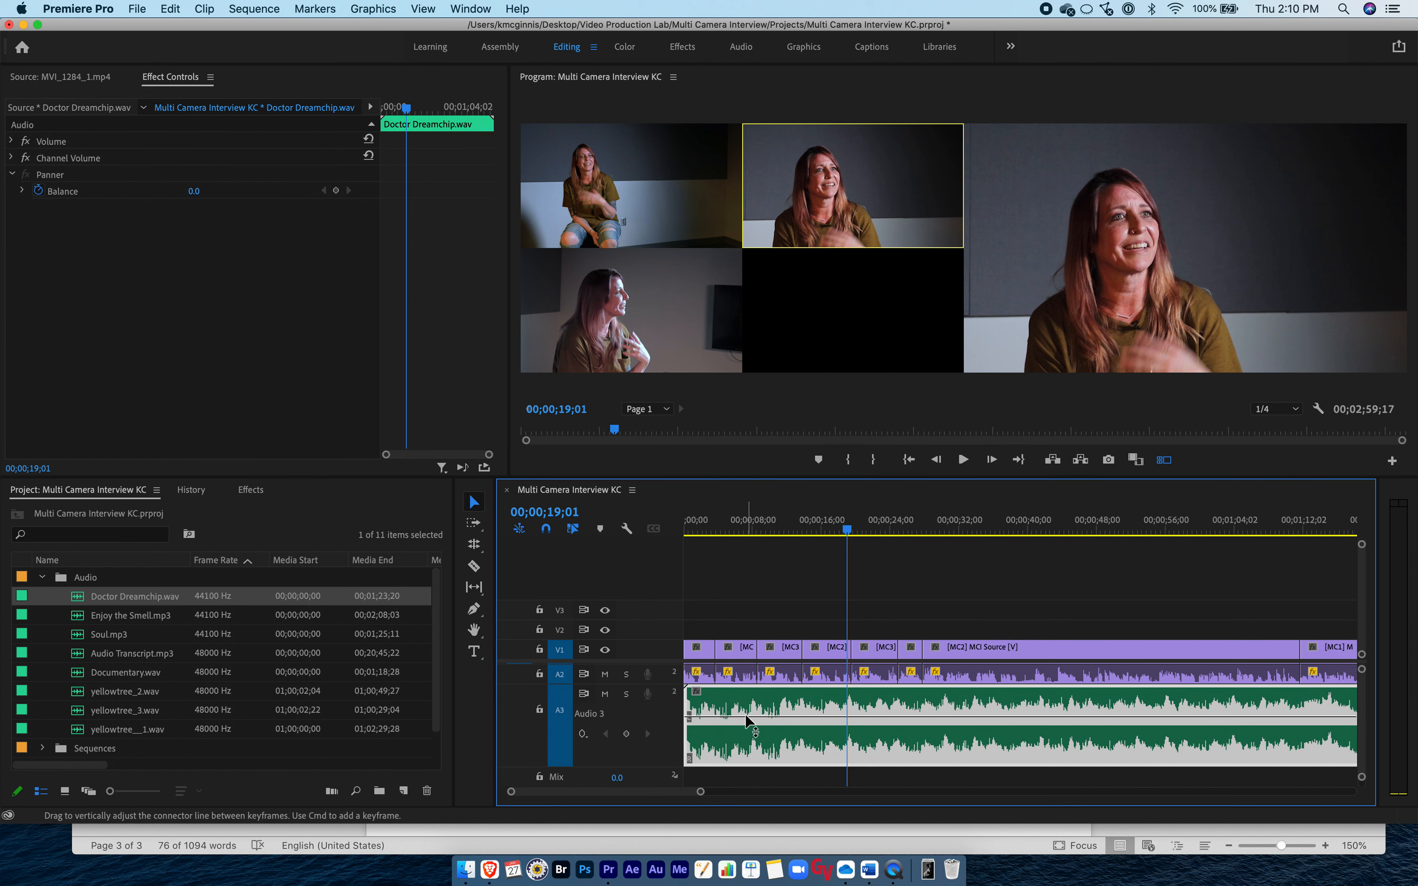
left_click_drag(746, 714, 746, 750)
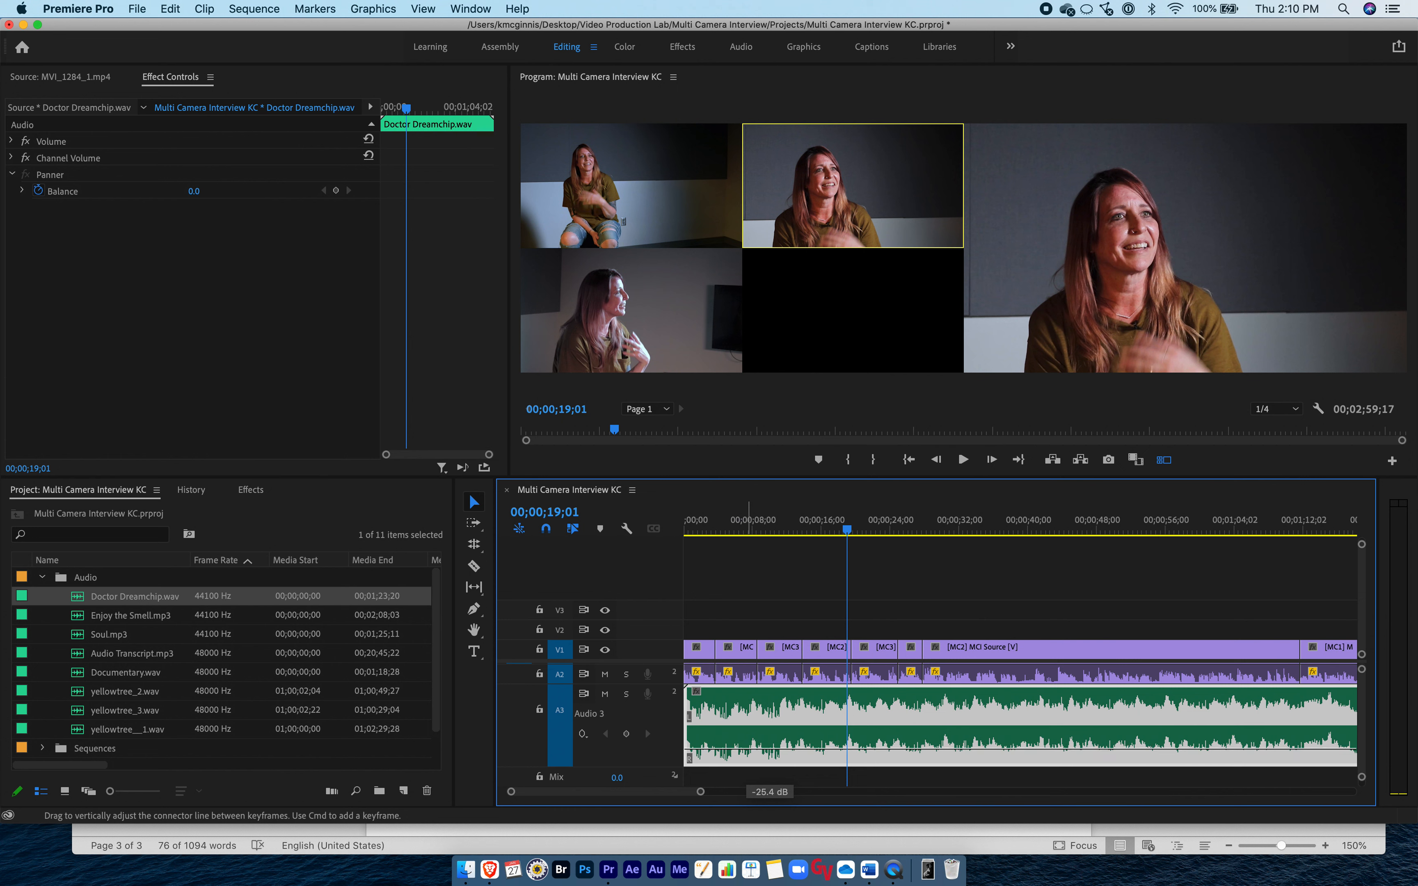
Play the sequence from about 00;00;14;00 to judge the lowered music against the dialogue, and save the project.
left_click(807, 525)
key("space")
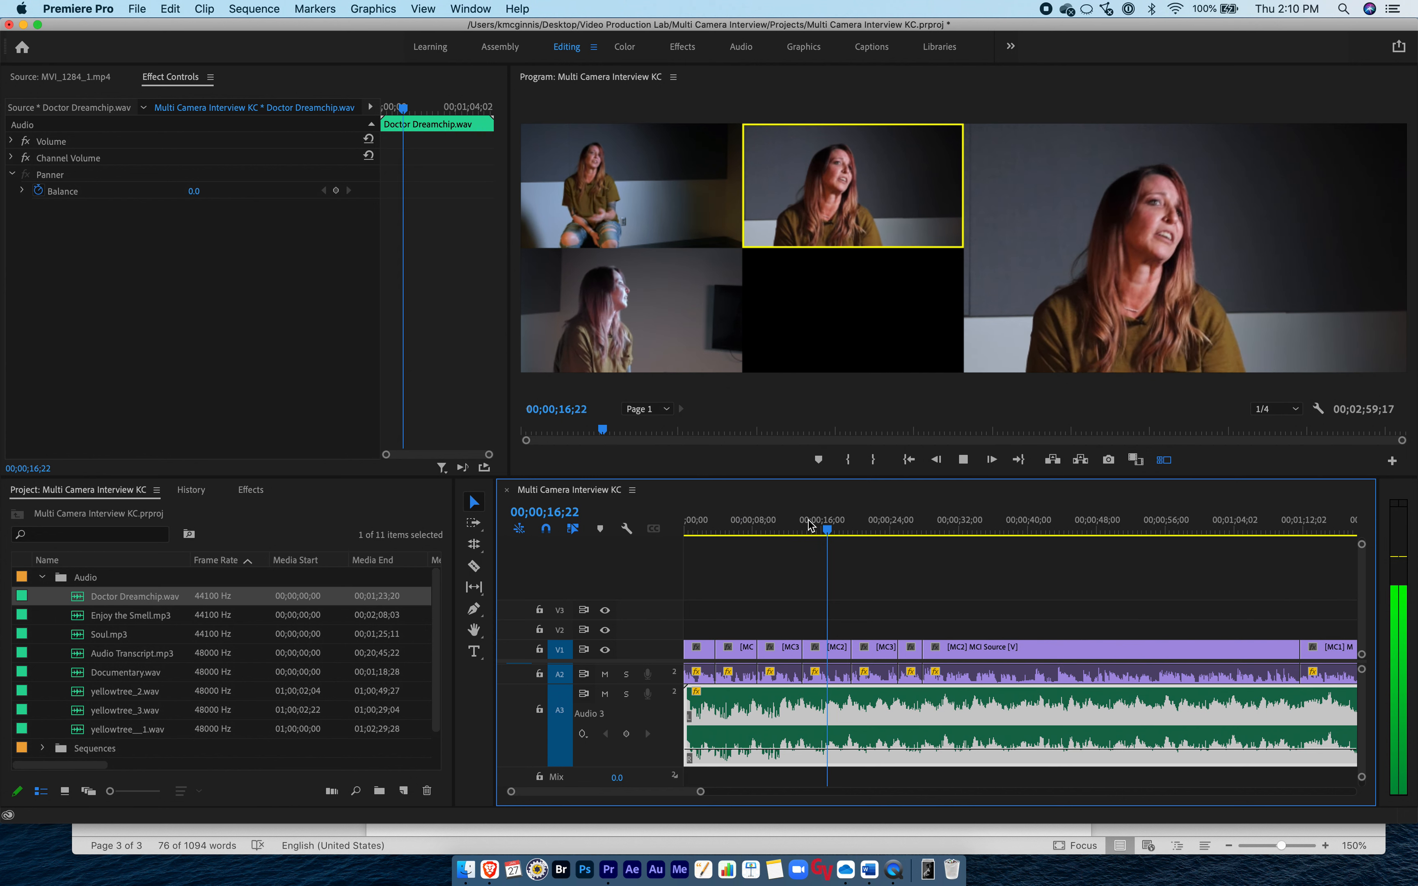
key("space")
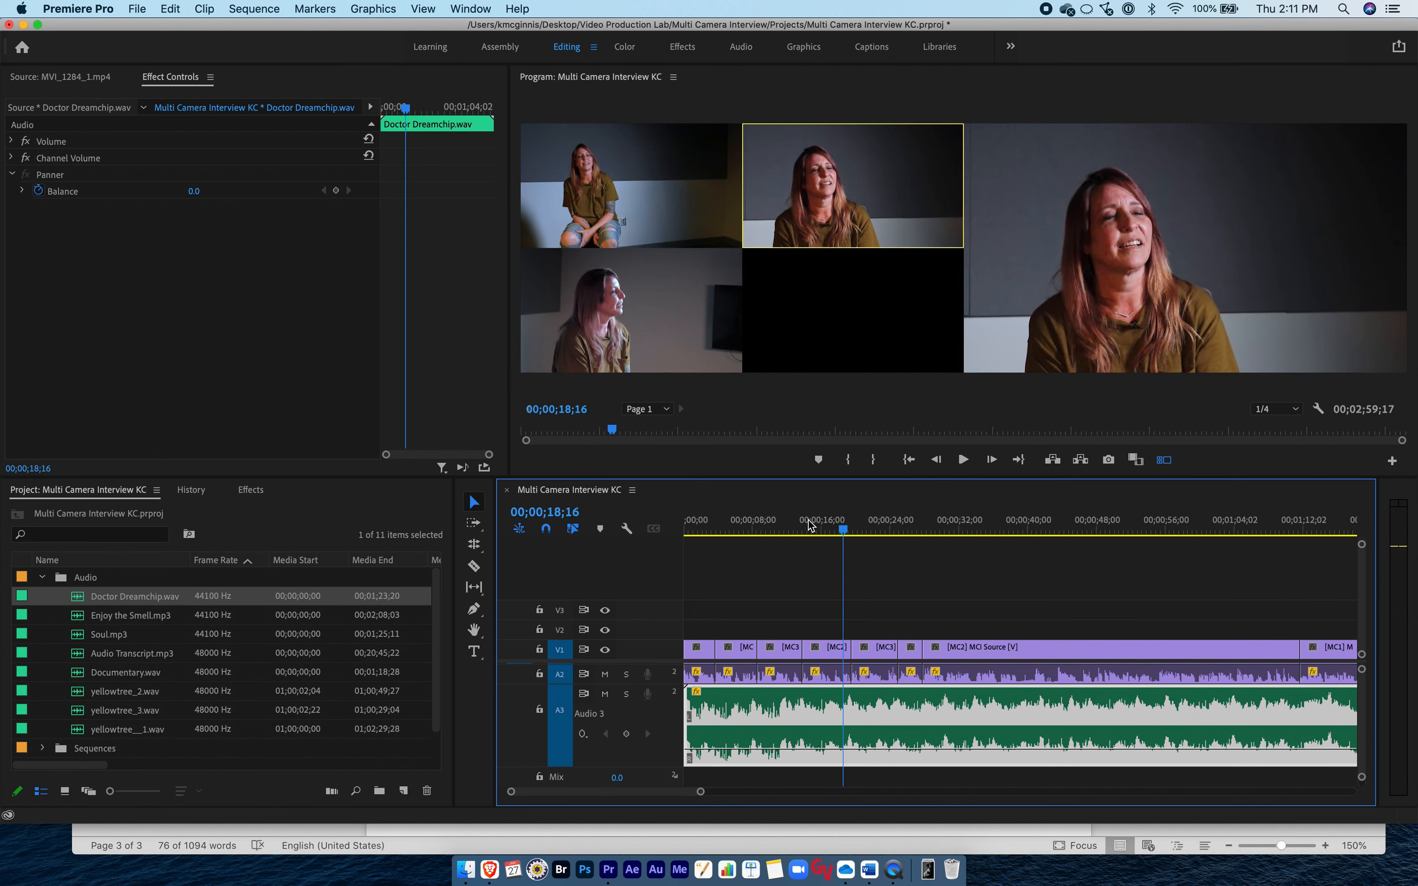
key("super+s")
Lower the Doctor Dreamchip.wav clip's volume on A3 to about -28.1 dB and fit the whole sequence in the timeline.
left_click_drag(807, 751, 807, 754)
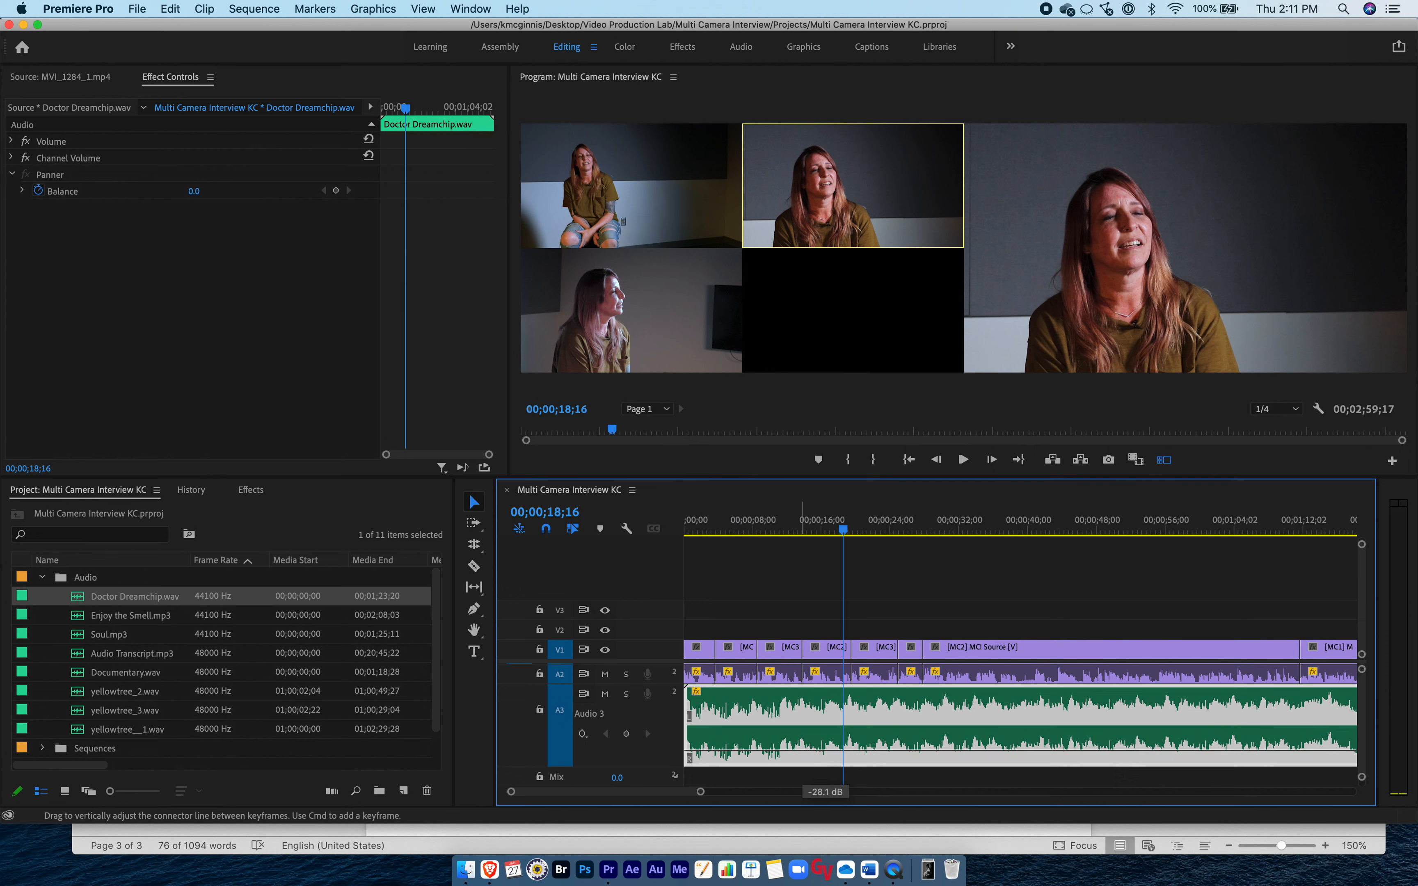
scroll(850, 692, "down", 1)
scroll(846, 695, "up", 2)
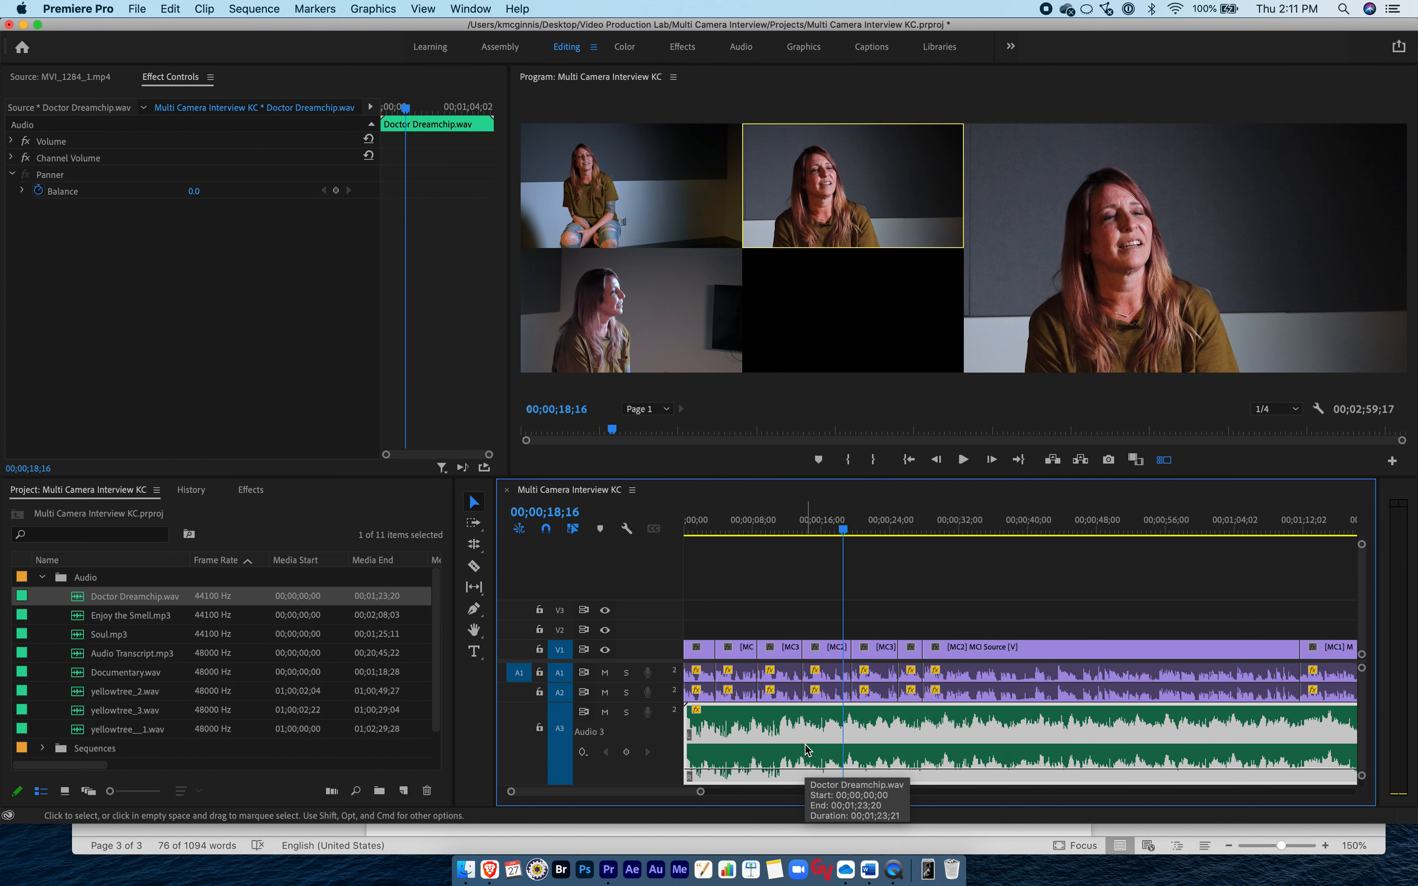
key("backslash")
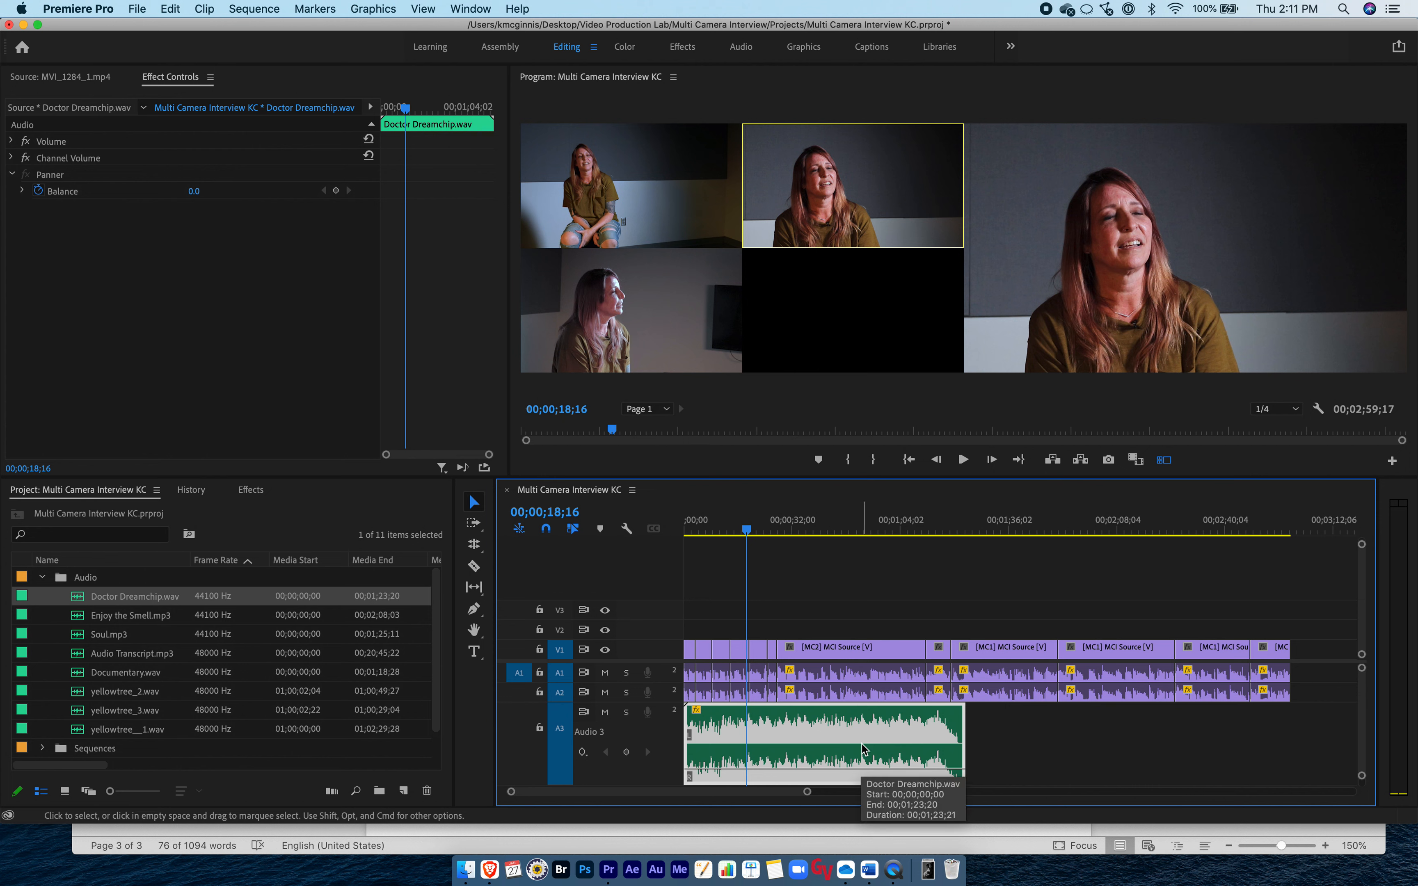
Play the sequence from 00;00;07;15 while lowering the music clip's volume slightly further, and save the project.
left_click_drag(732, 529, 711, 530)
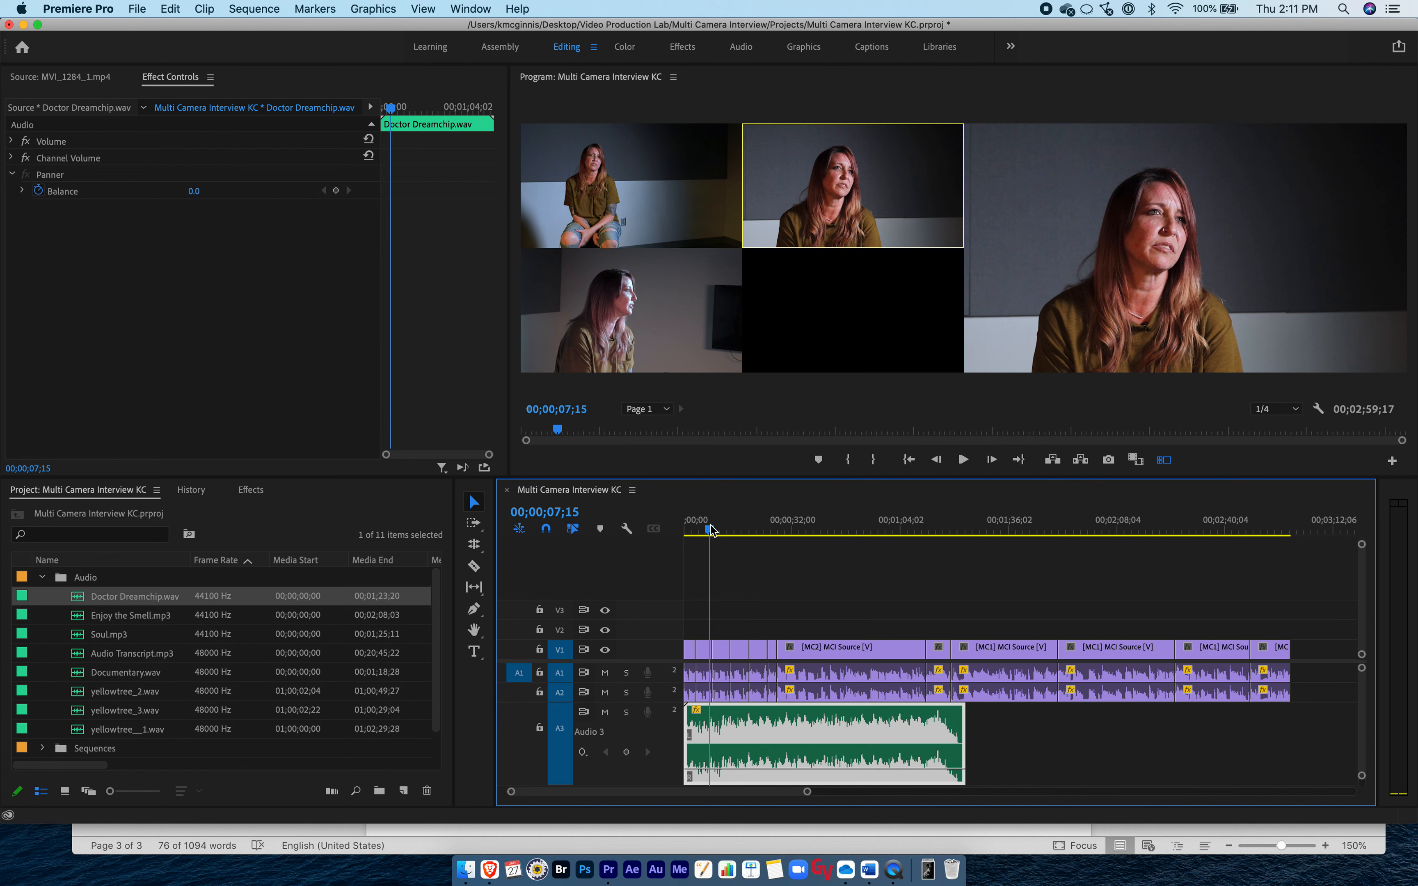
key("space")
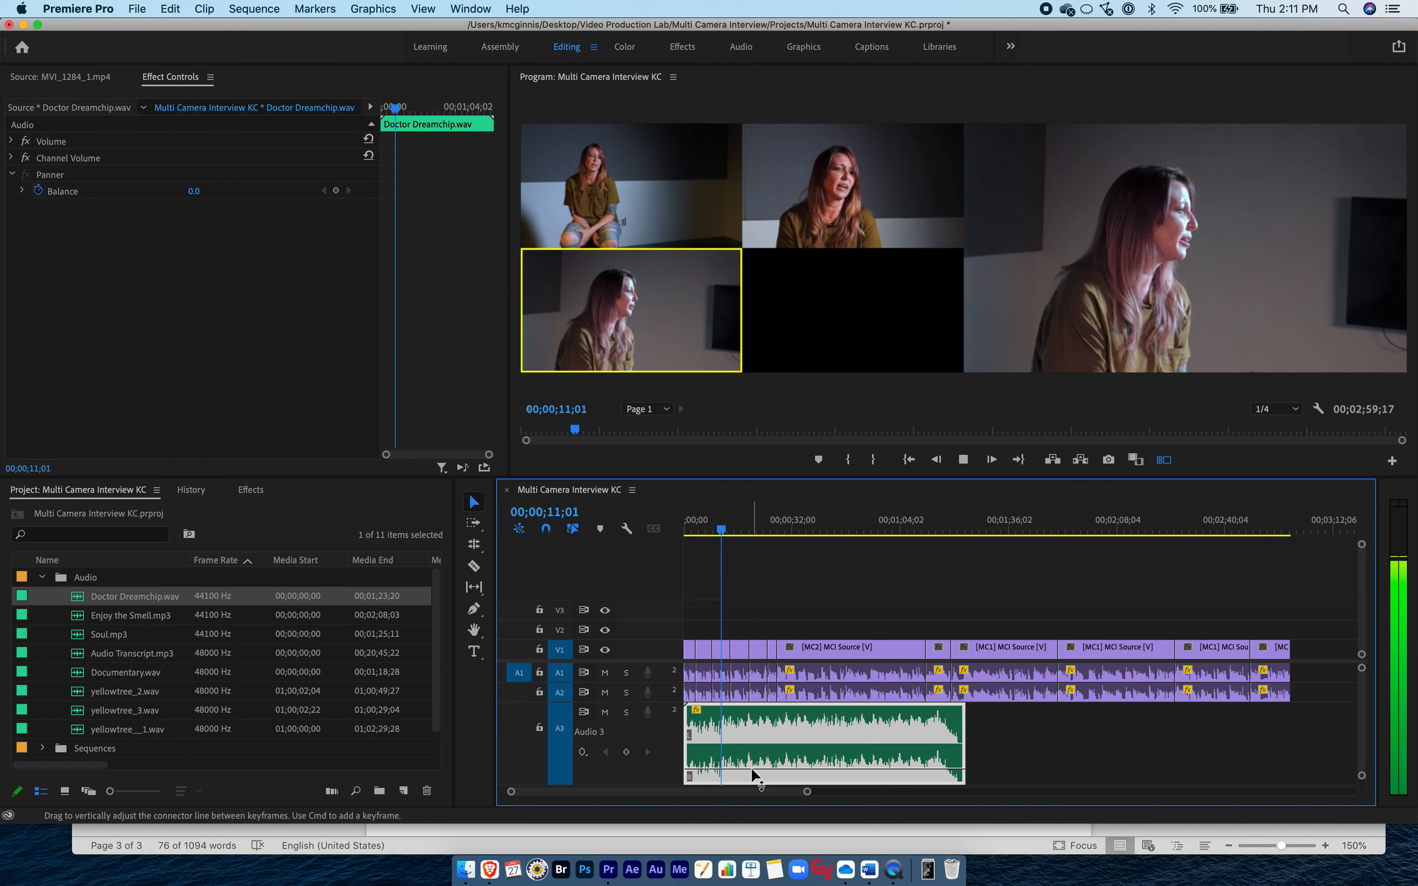
left_click_drag(752, 770, 752, 773)
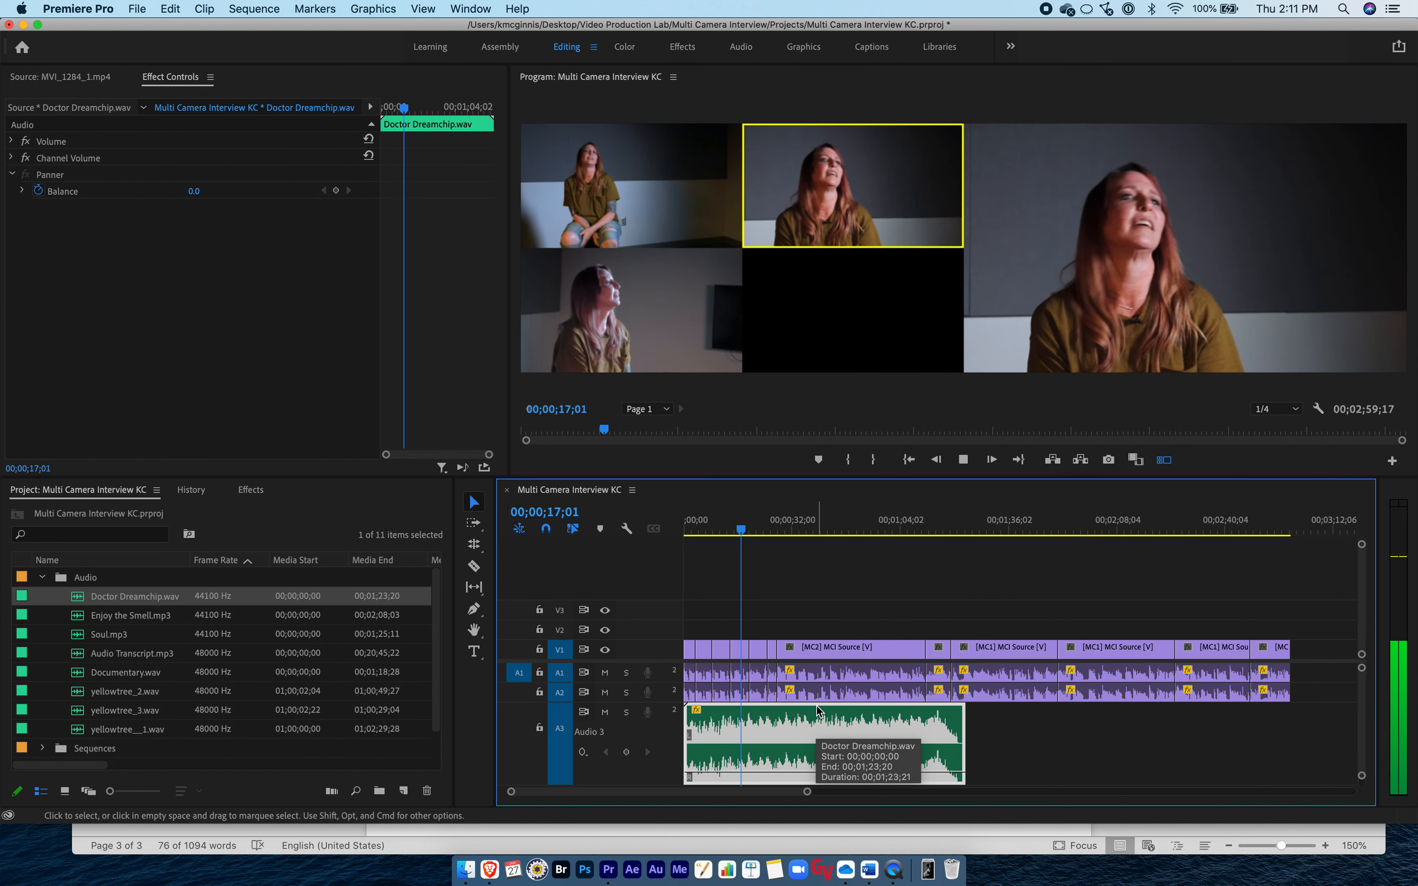
key("space")
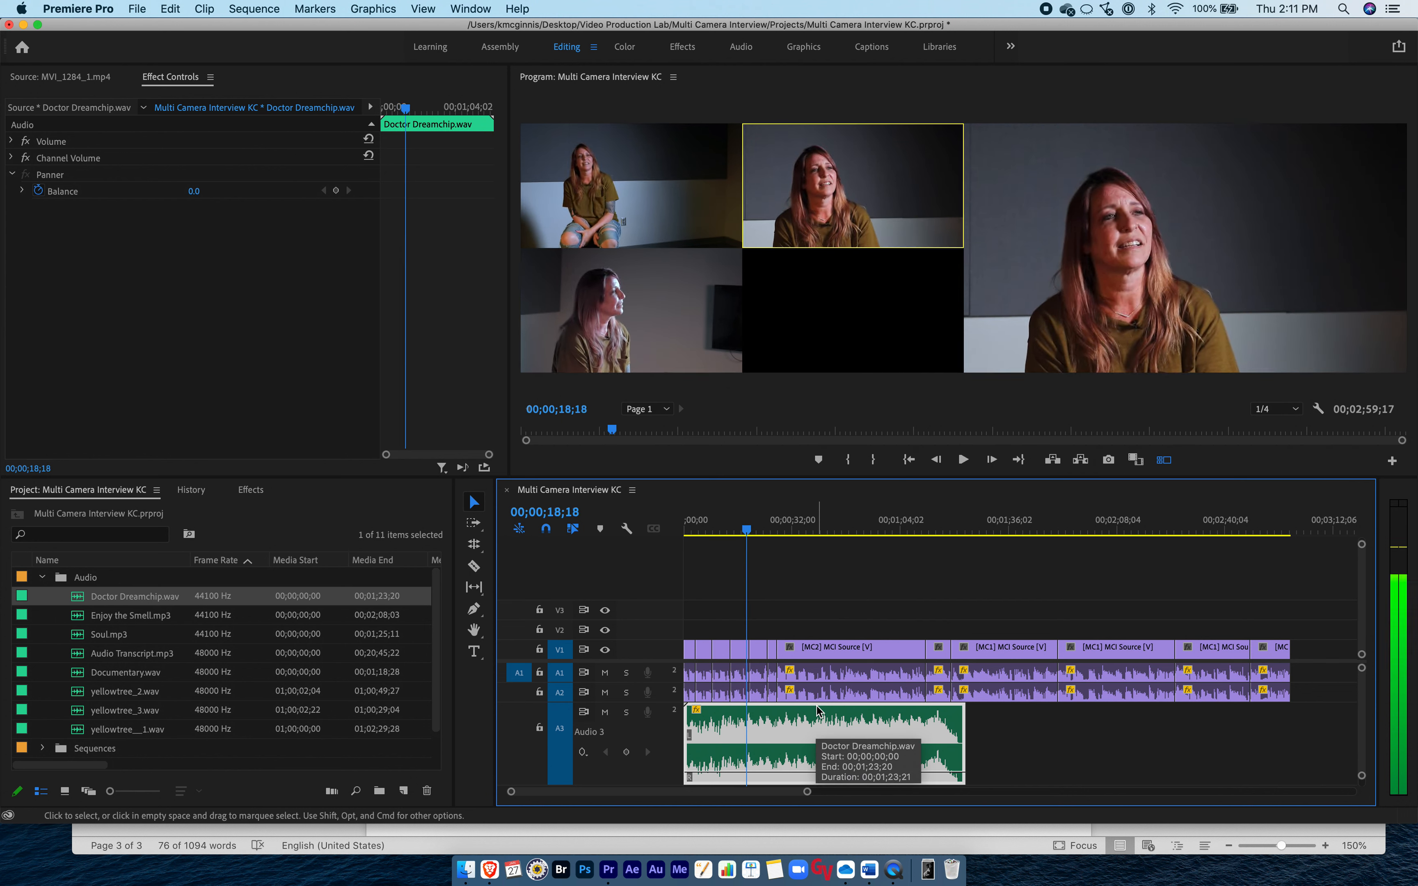
key("super+s")
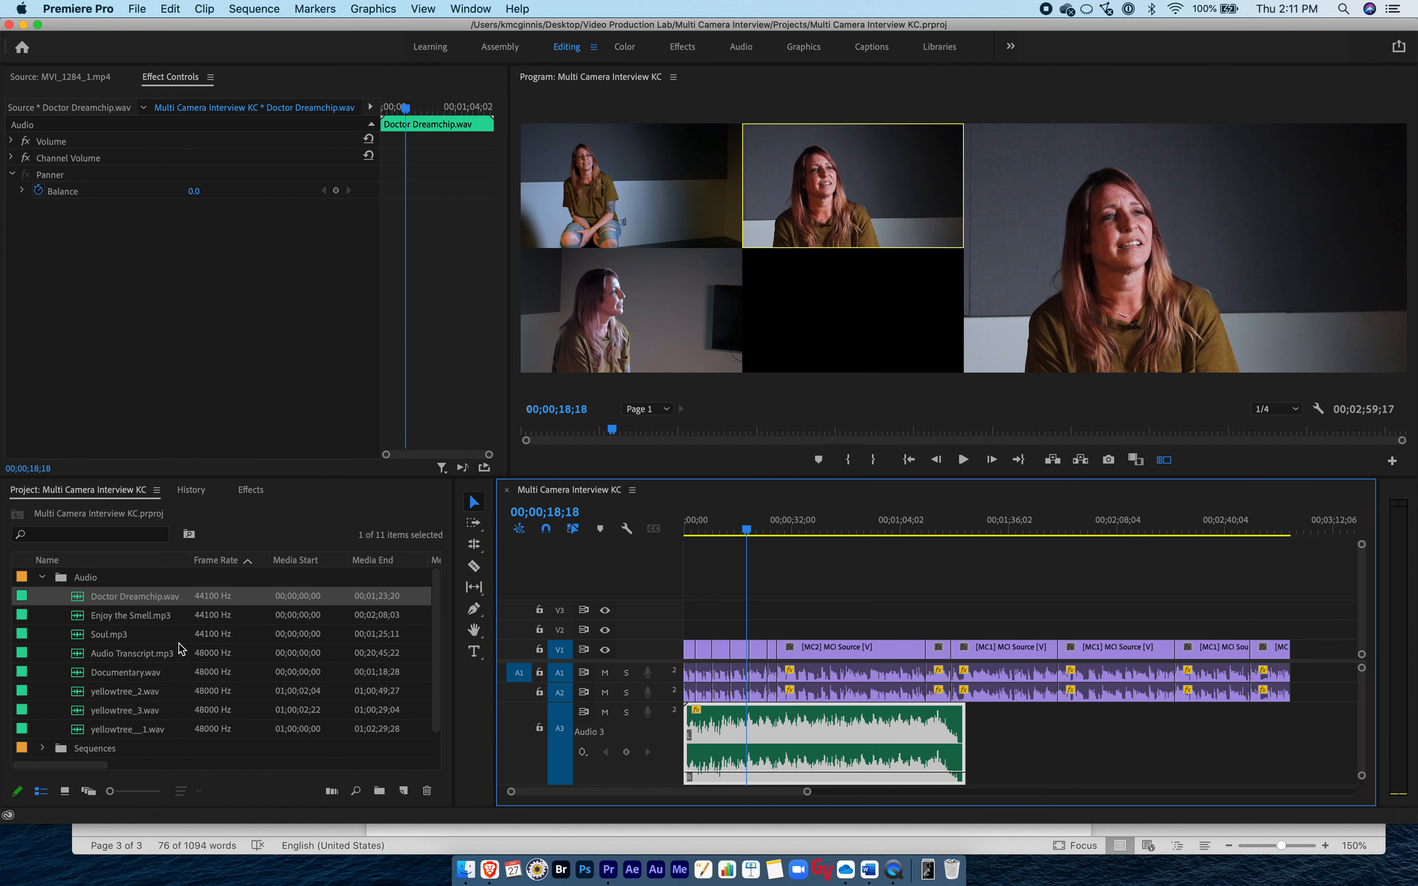
Place a second Doctor Dreamchip.wav clip over the first one's ending on A3 and join the two with a Constant Power crossfade.
left_click_drag(77, 602, 961, 774)
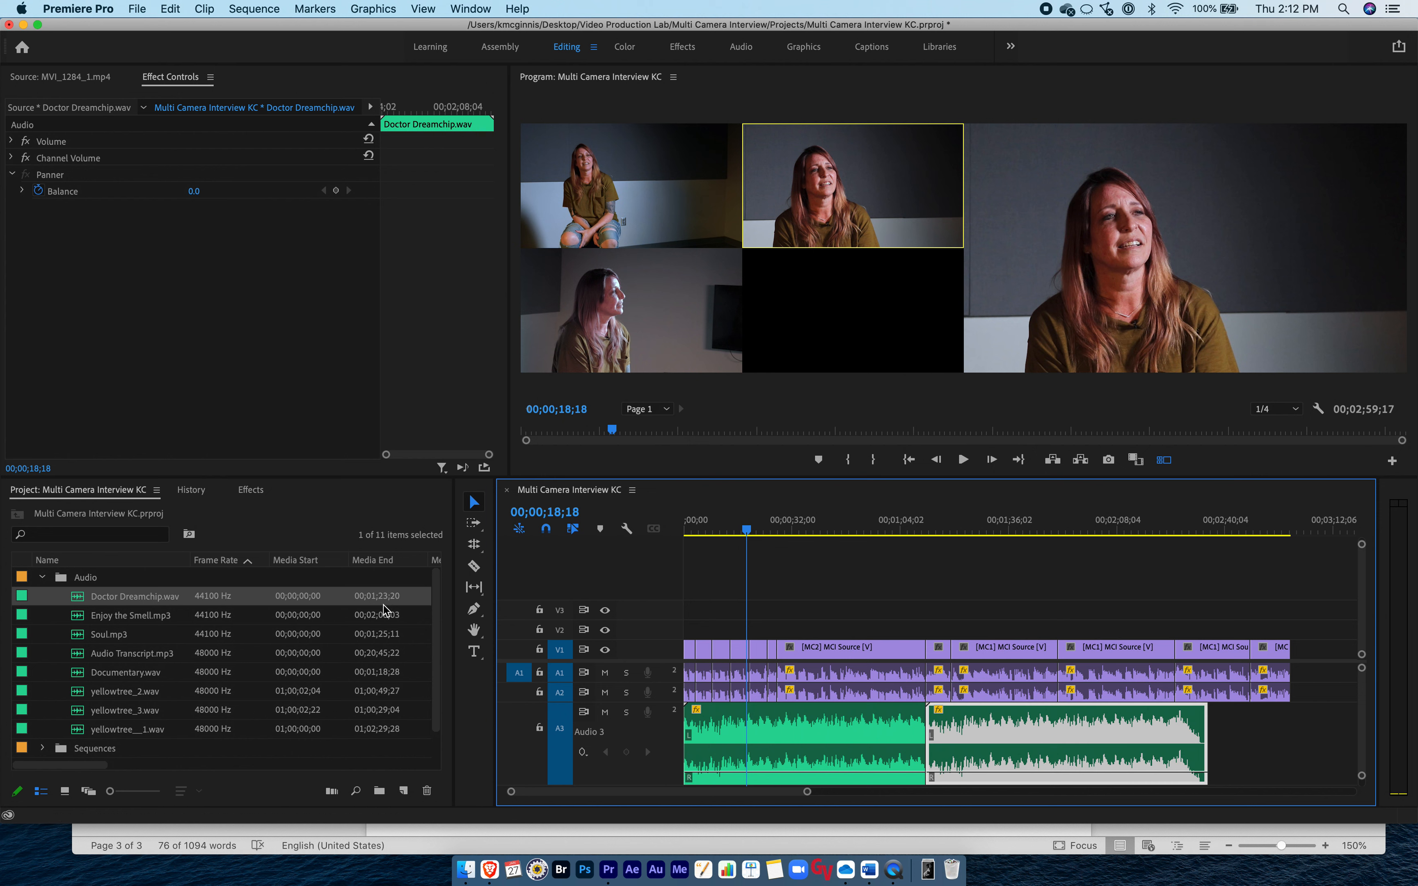
left_click(246, 497)
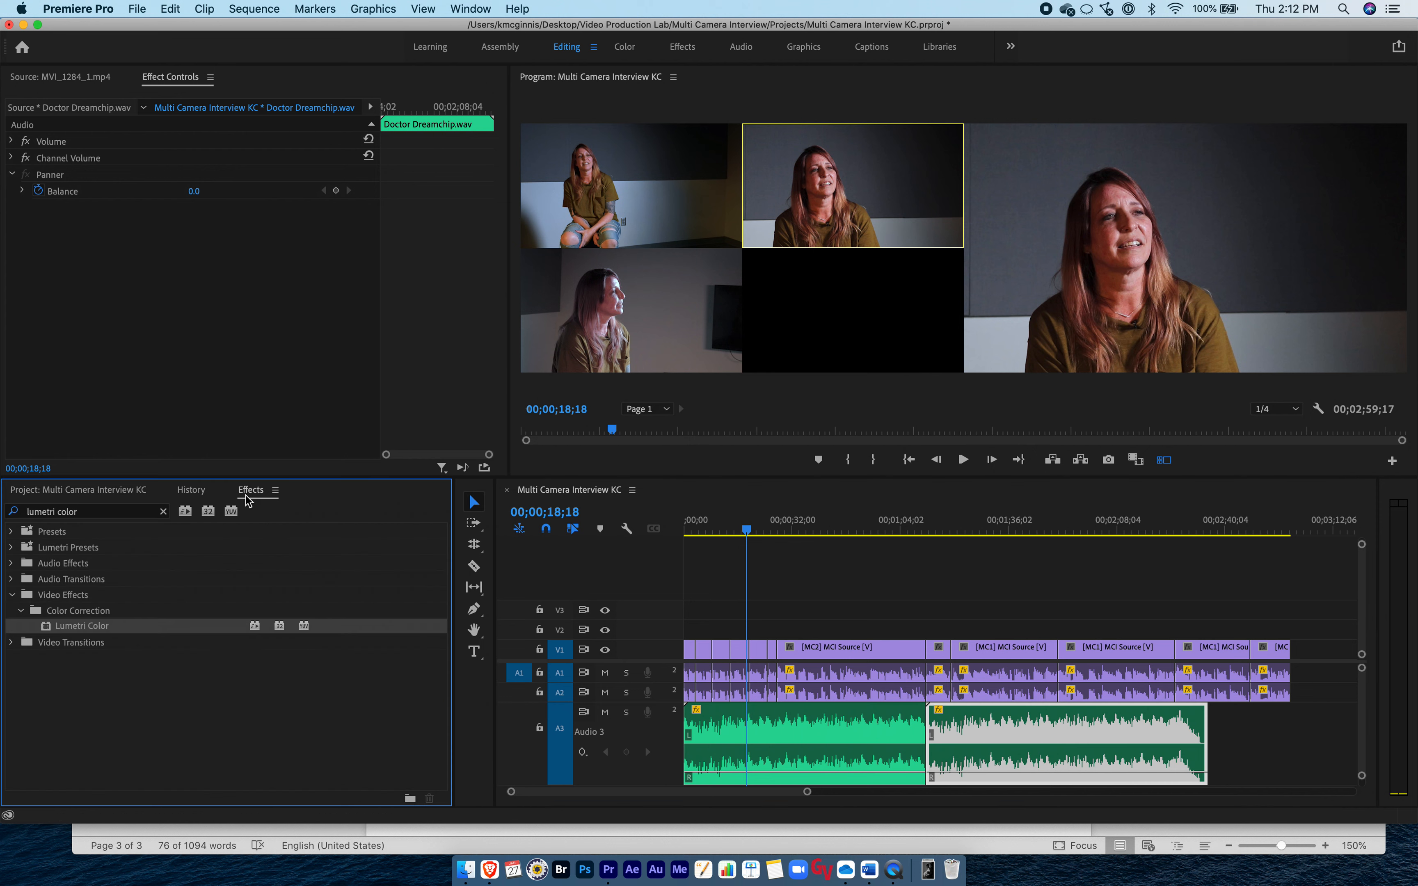
left_click(138, 511)
type("cross")
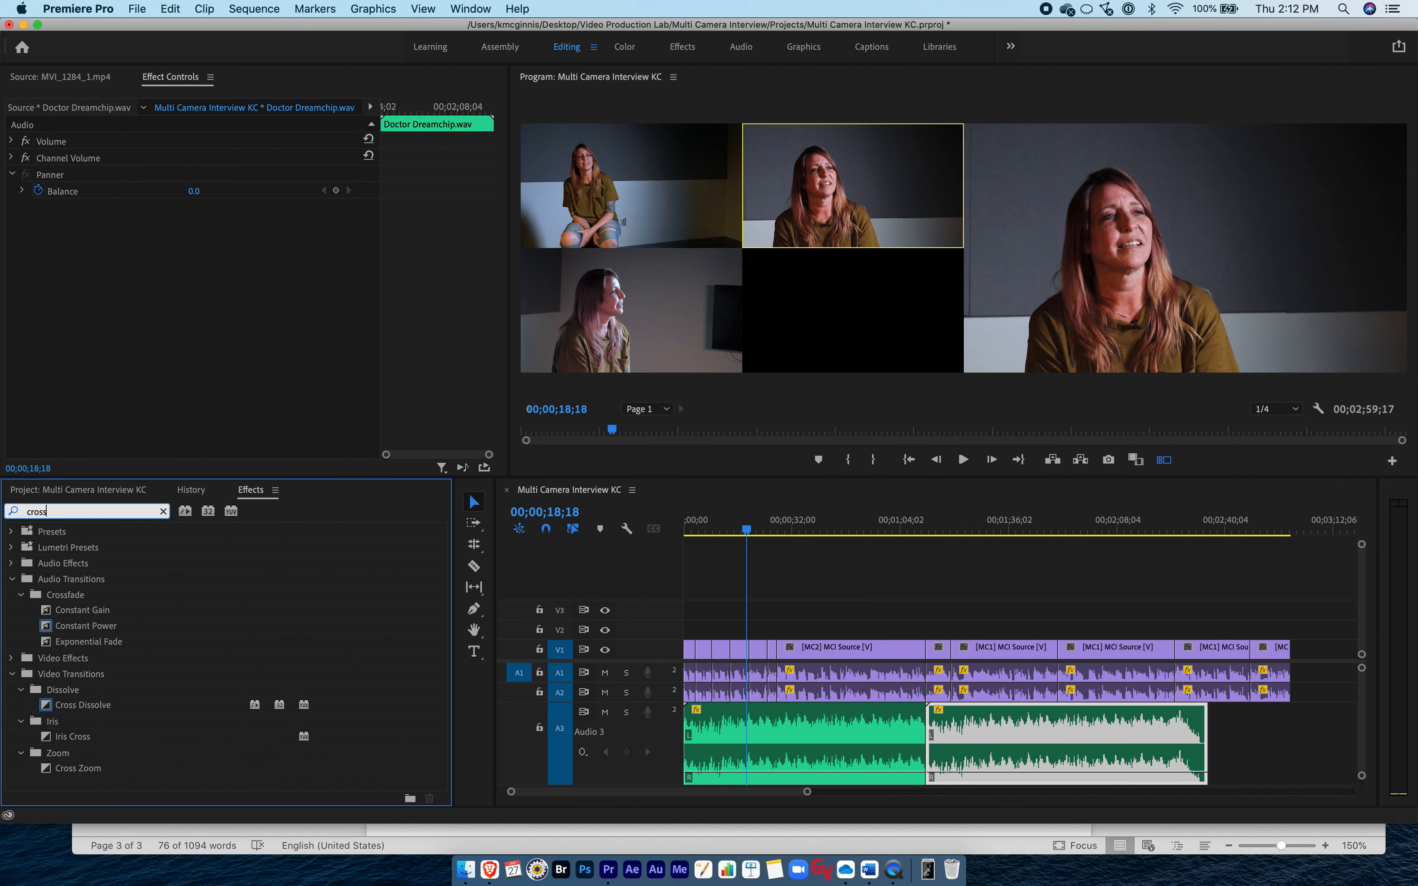
type("f")
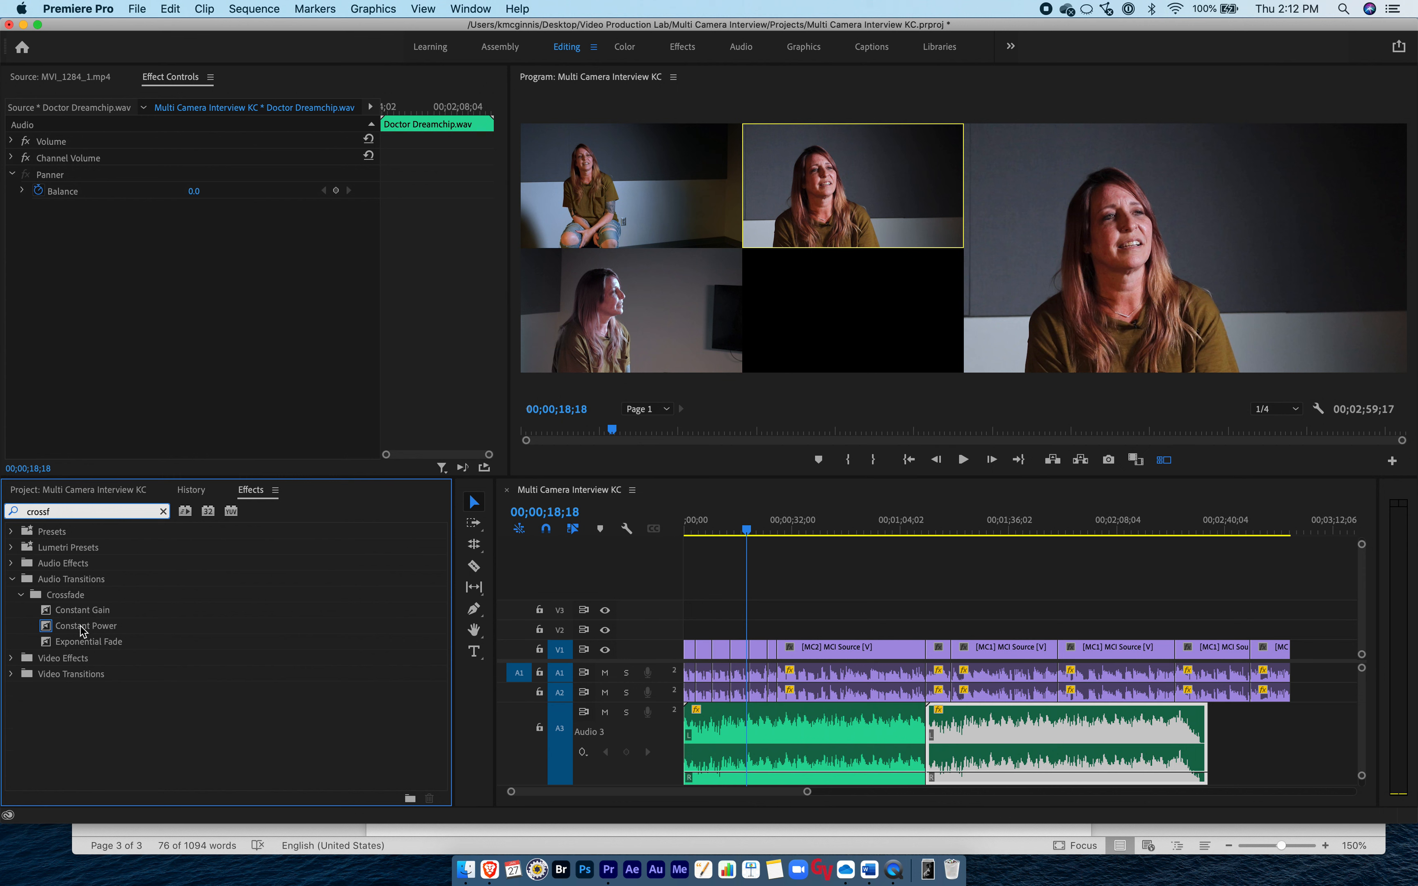
left_click(80, 627)
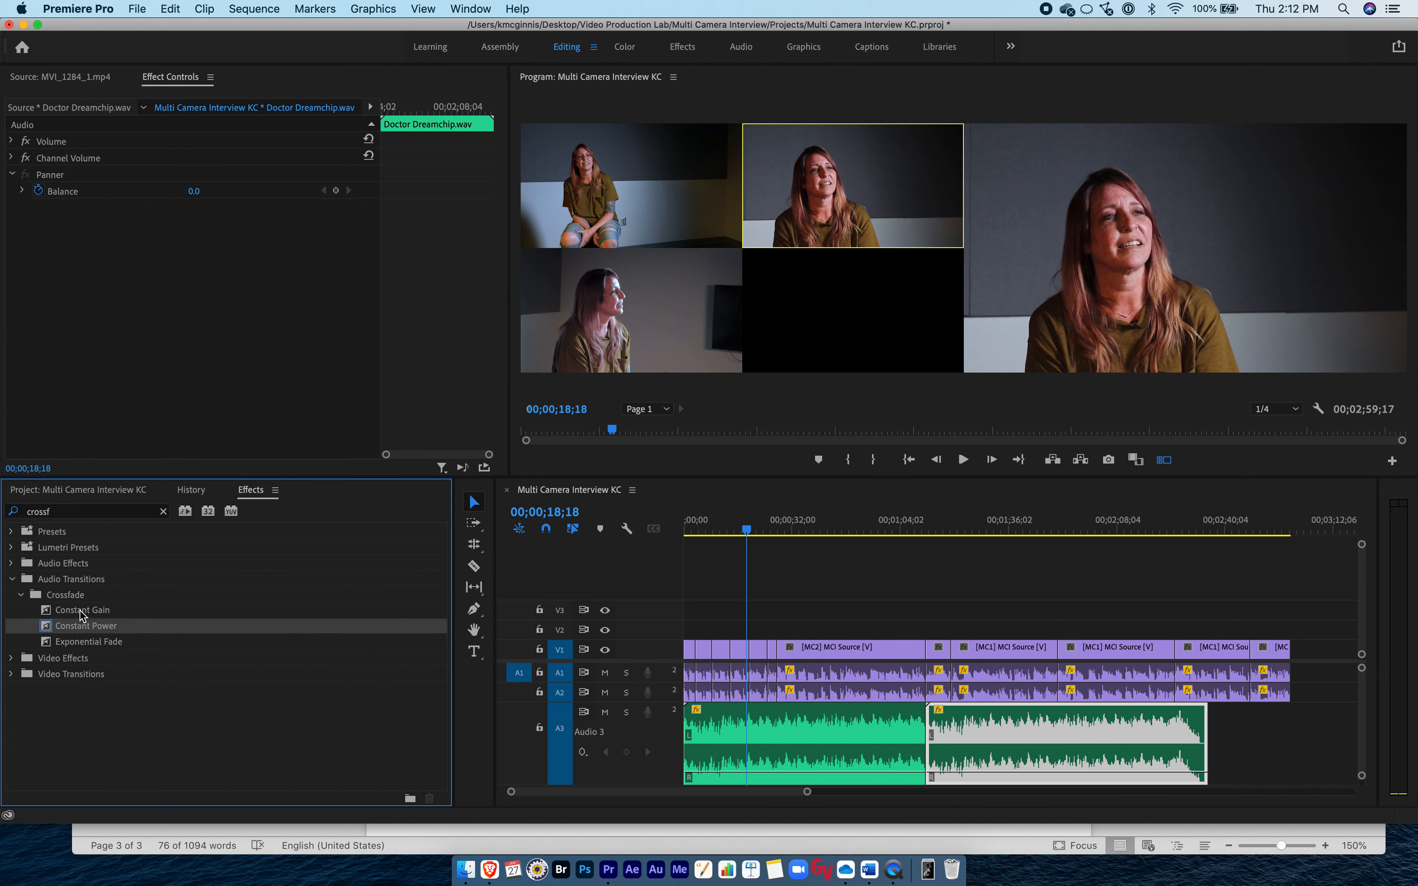
left_click(79, 645)
left_click(48, 632)
left_click_drag(47, 629, 926, 749)
Play the sequence across the first music crossfade on A3 to check the transition, and save the project.
left_click(920, 528)
key("space")
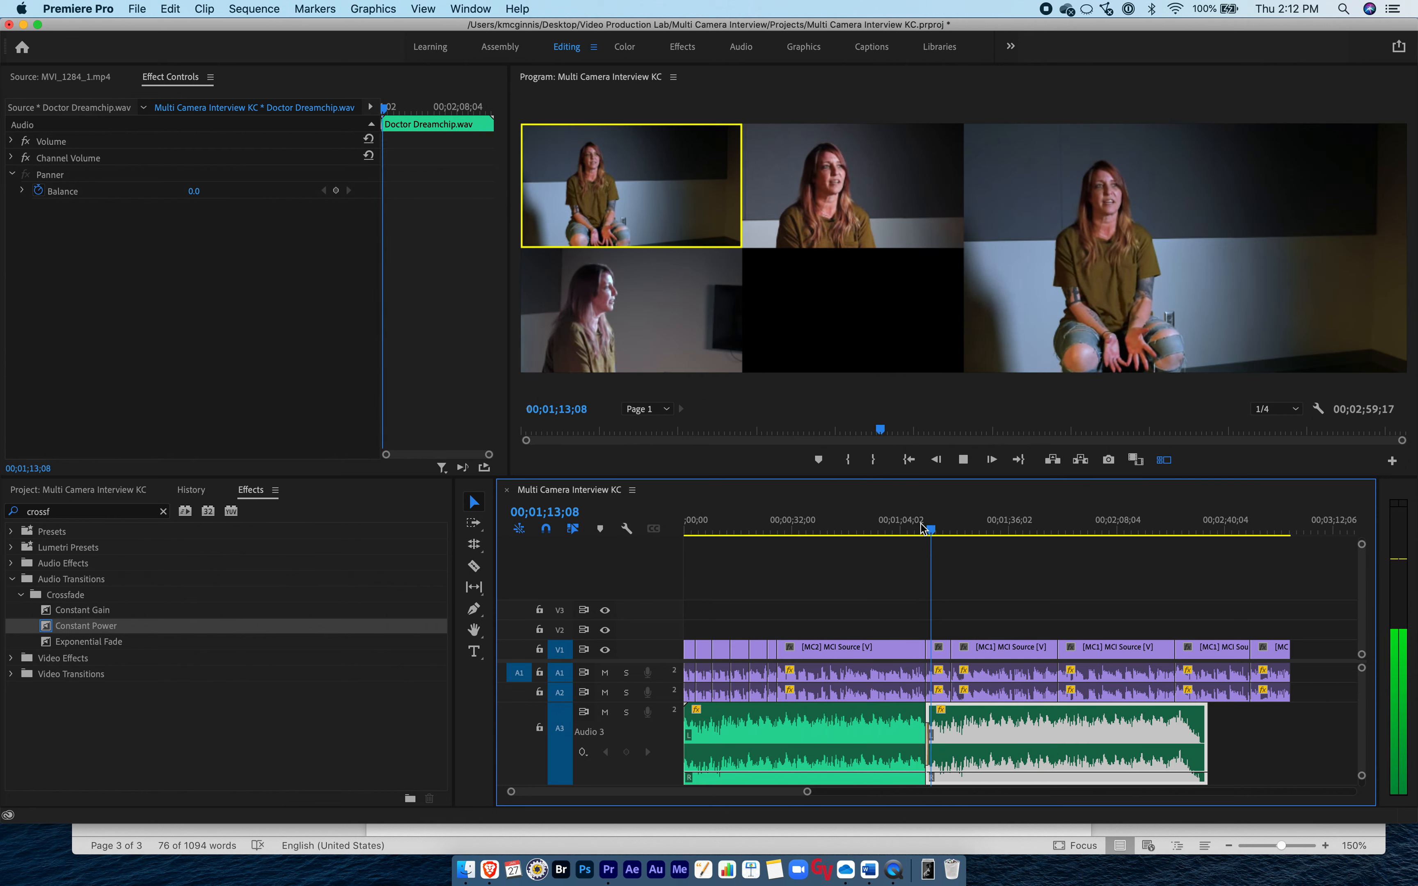
key("super+s")
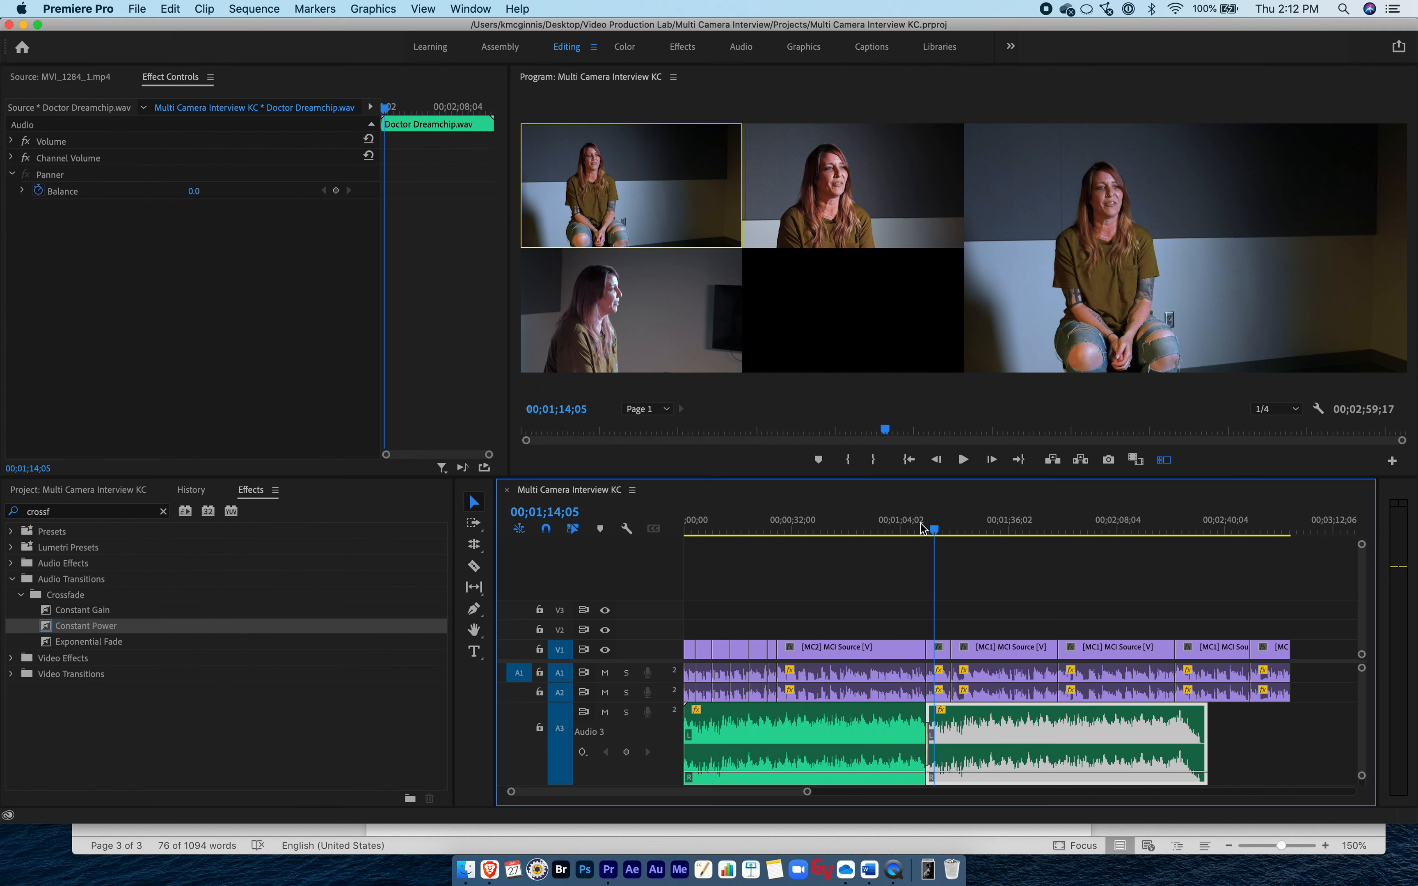
Add a third Doctor Dreamchip.wav clip on A3 at about 00;01;38;00 and join it to the second with a Constant Power crossfade.
scroll(1251, 744, "right", 5)
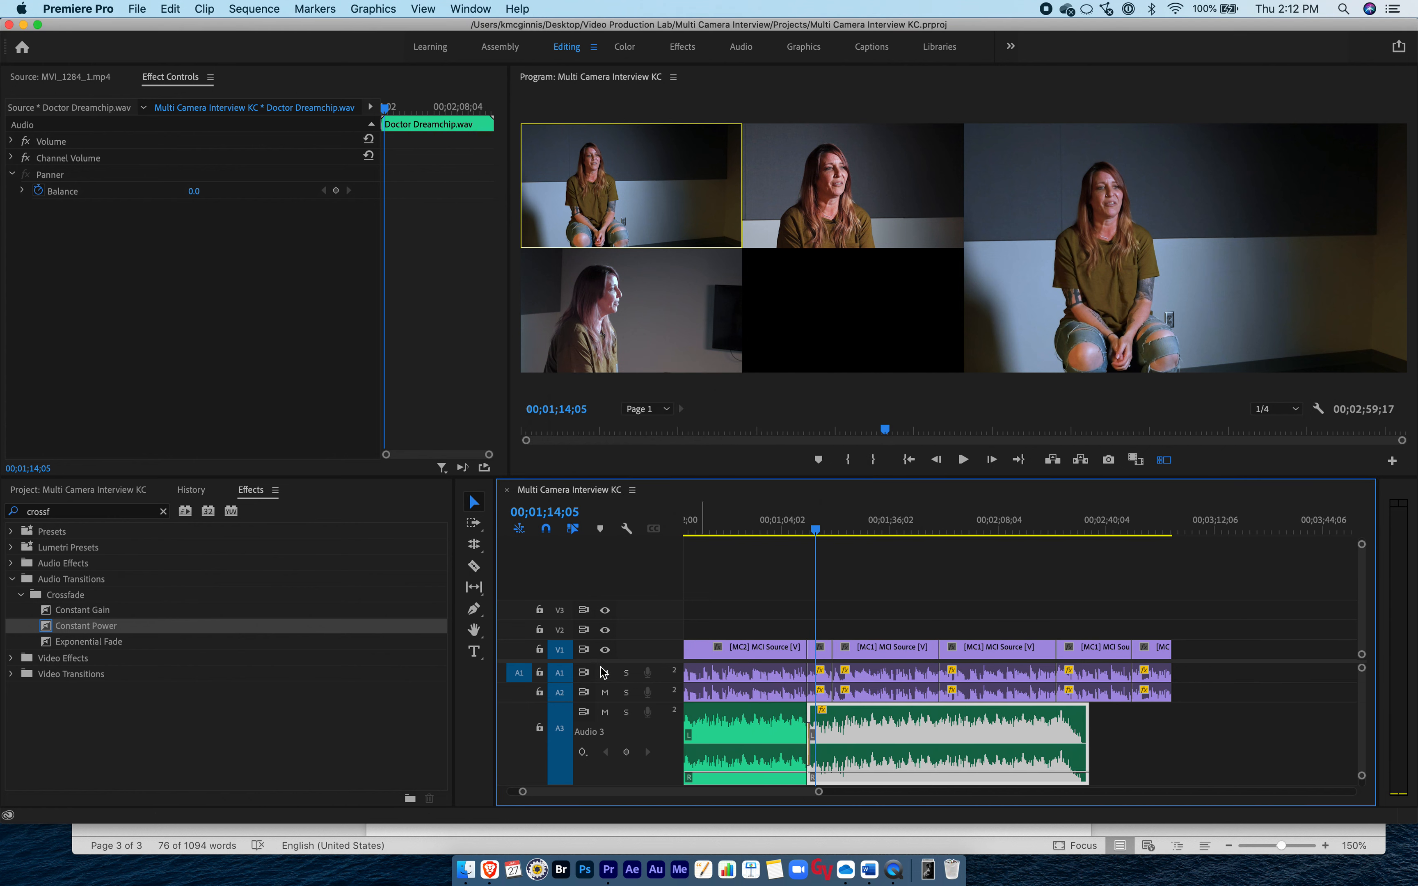
left_click(115, 490)
left_click_drag(78, 600, 905, 758)
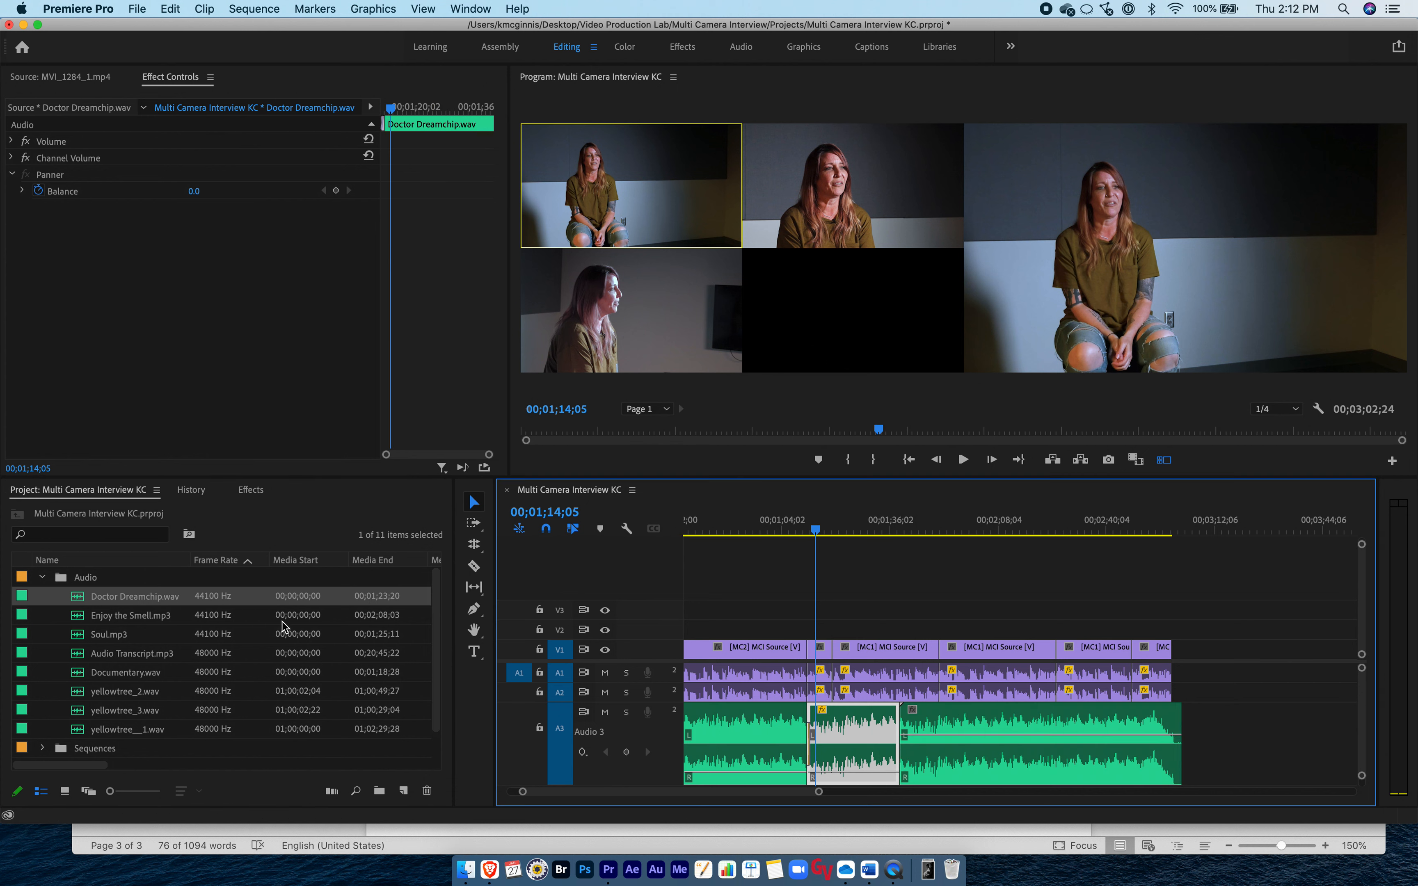
left_click(249, 491)
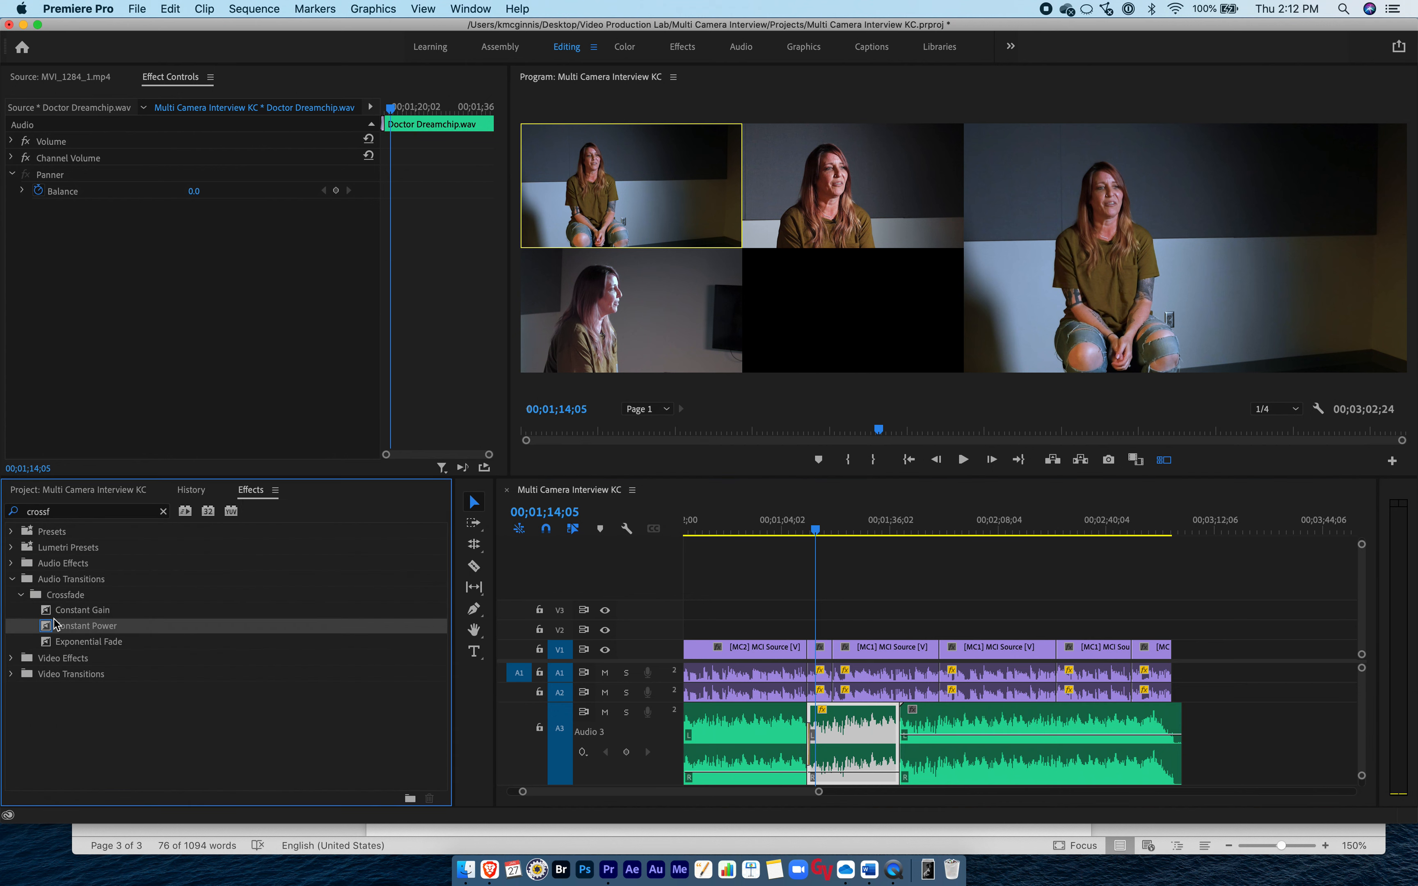
left_click_drag(56, 624, 964, 774)
Play across the second music crossfade from about 00;01;37;00, lower the third music clip's volume to match, and save the project.
left_click(897, 527)
key("space")
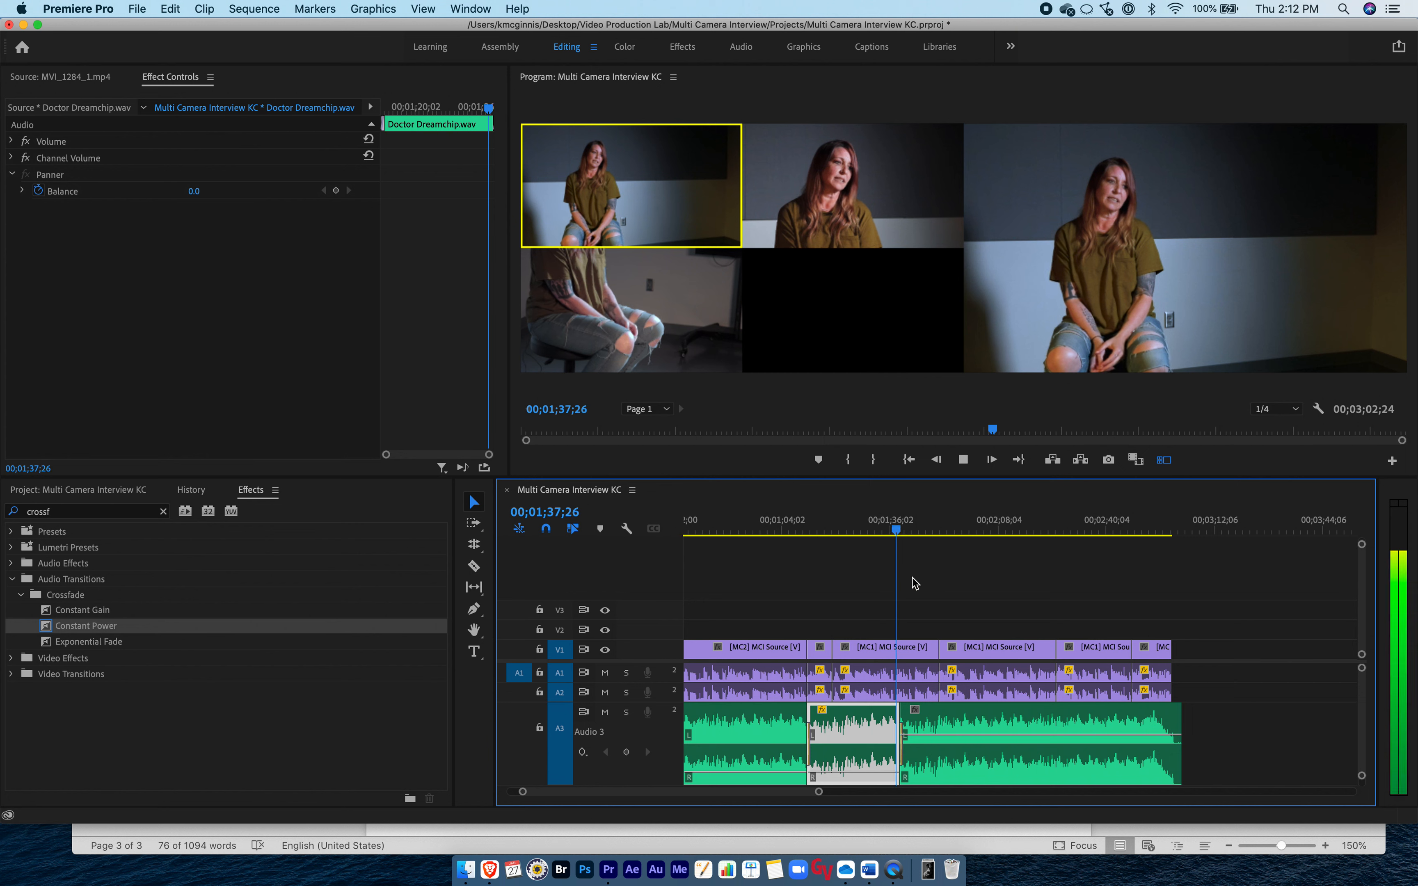
key("space")
key("space")
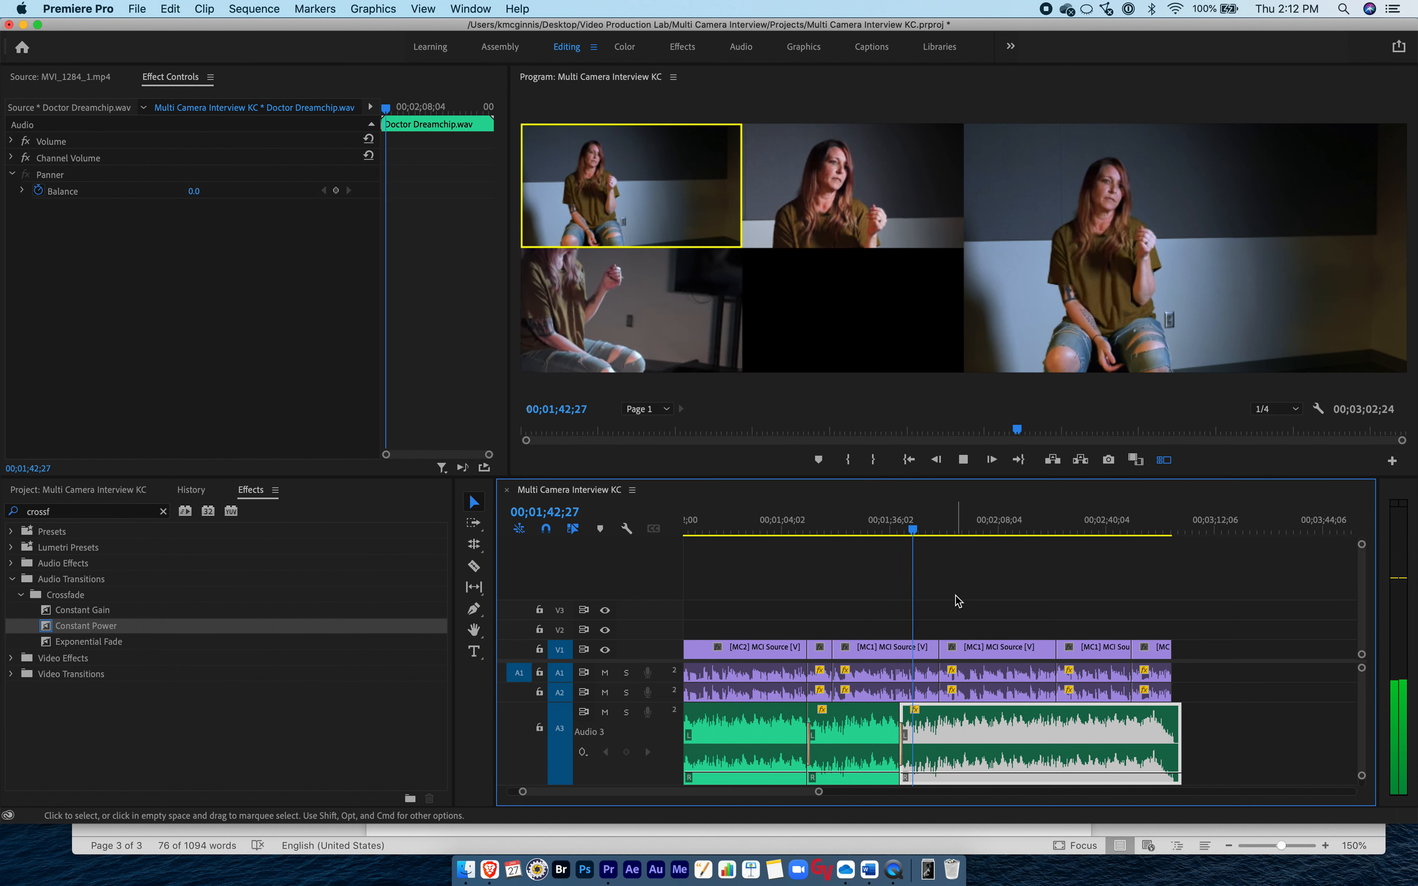
key("space")
key("super+s")
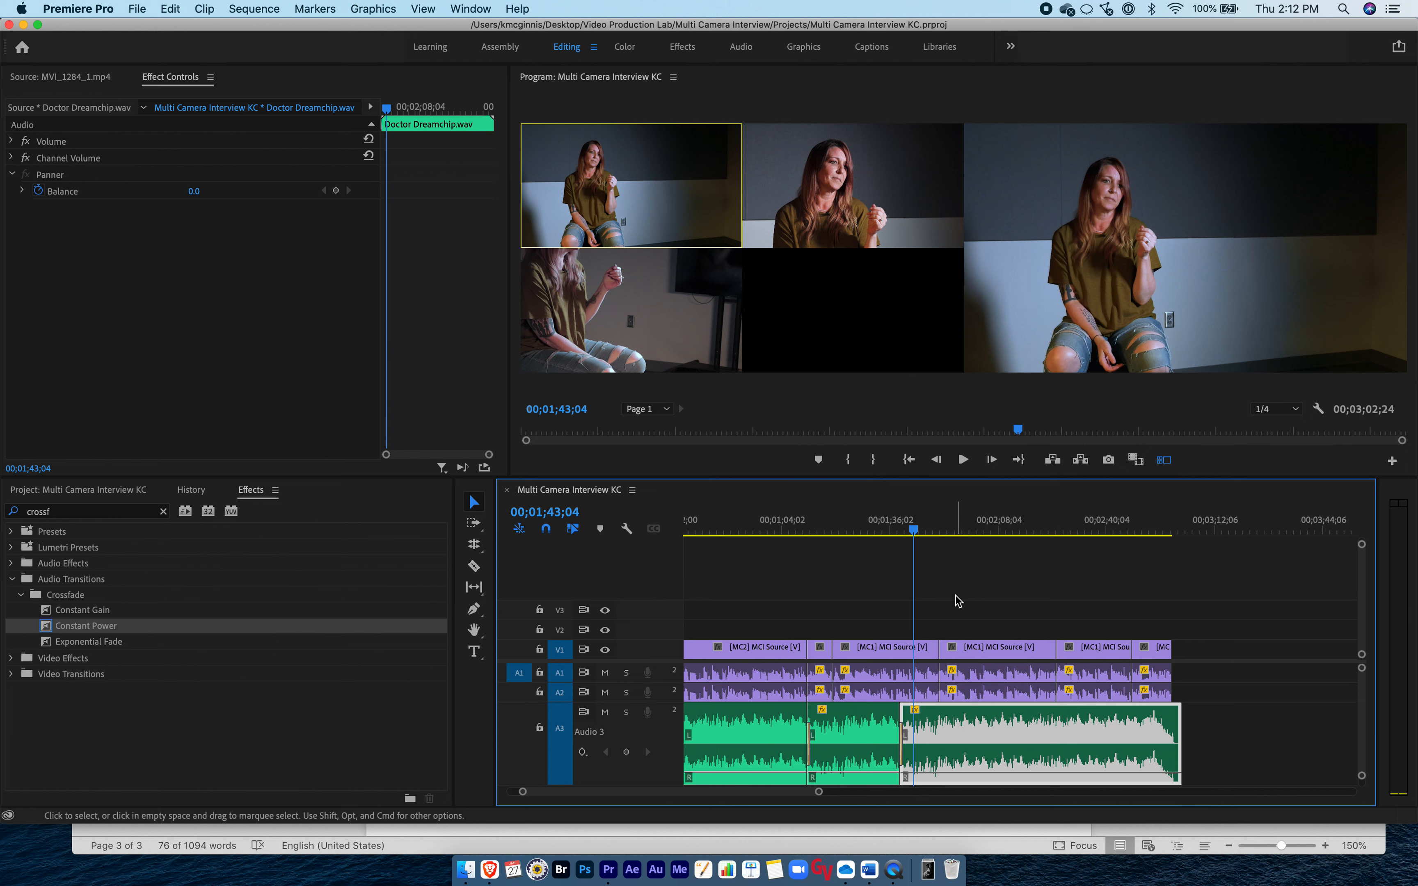
scroll(879, 615, "left", 3)
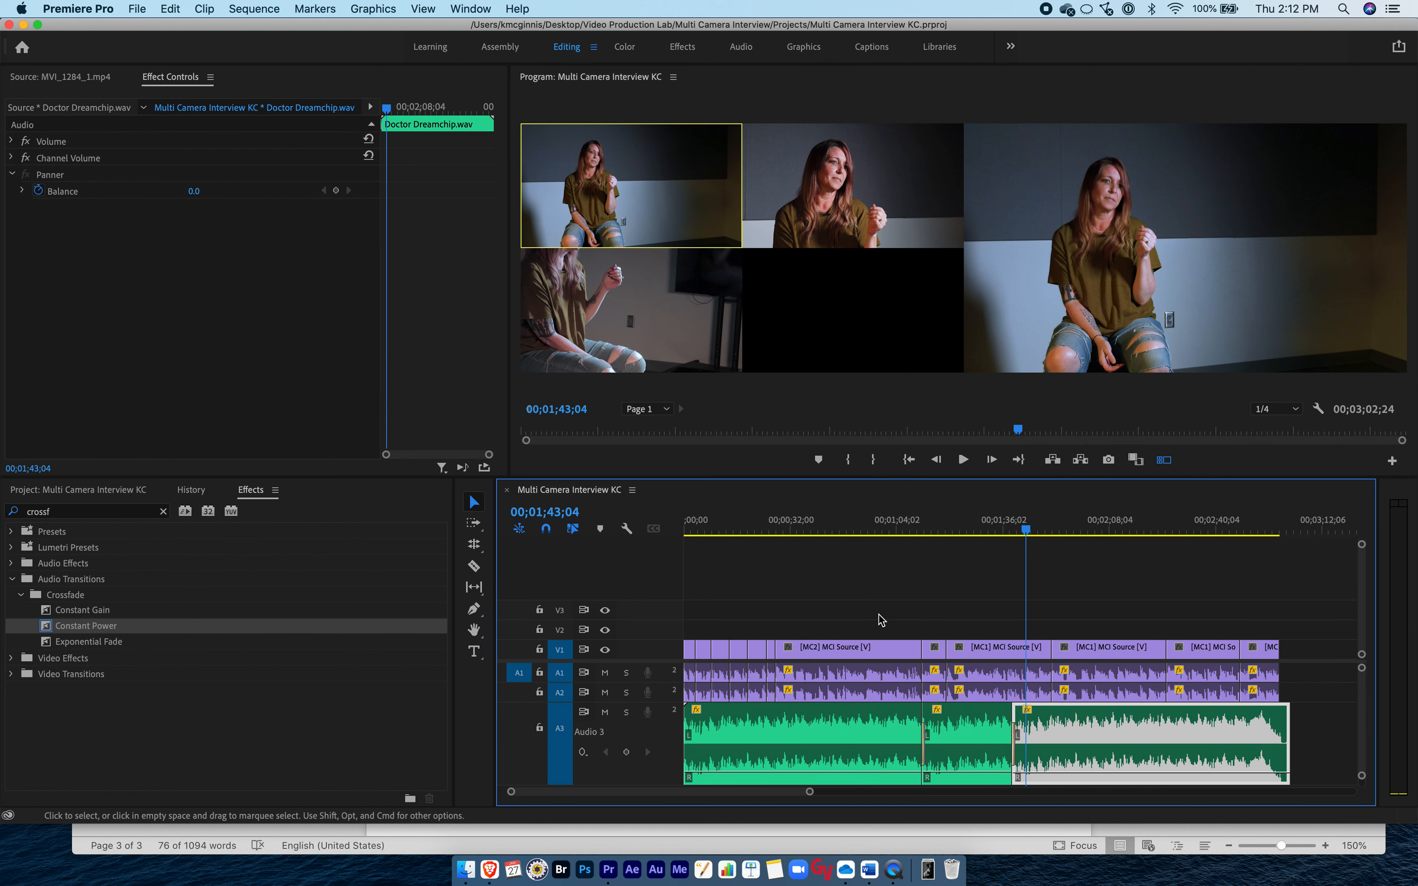
left_click(879, 615)
scroll(727, 751, "down", 2)
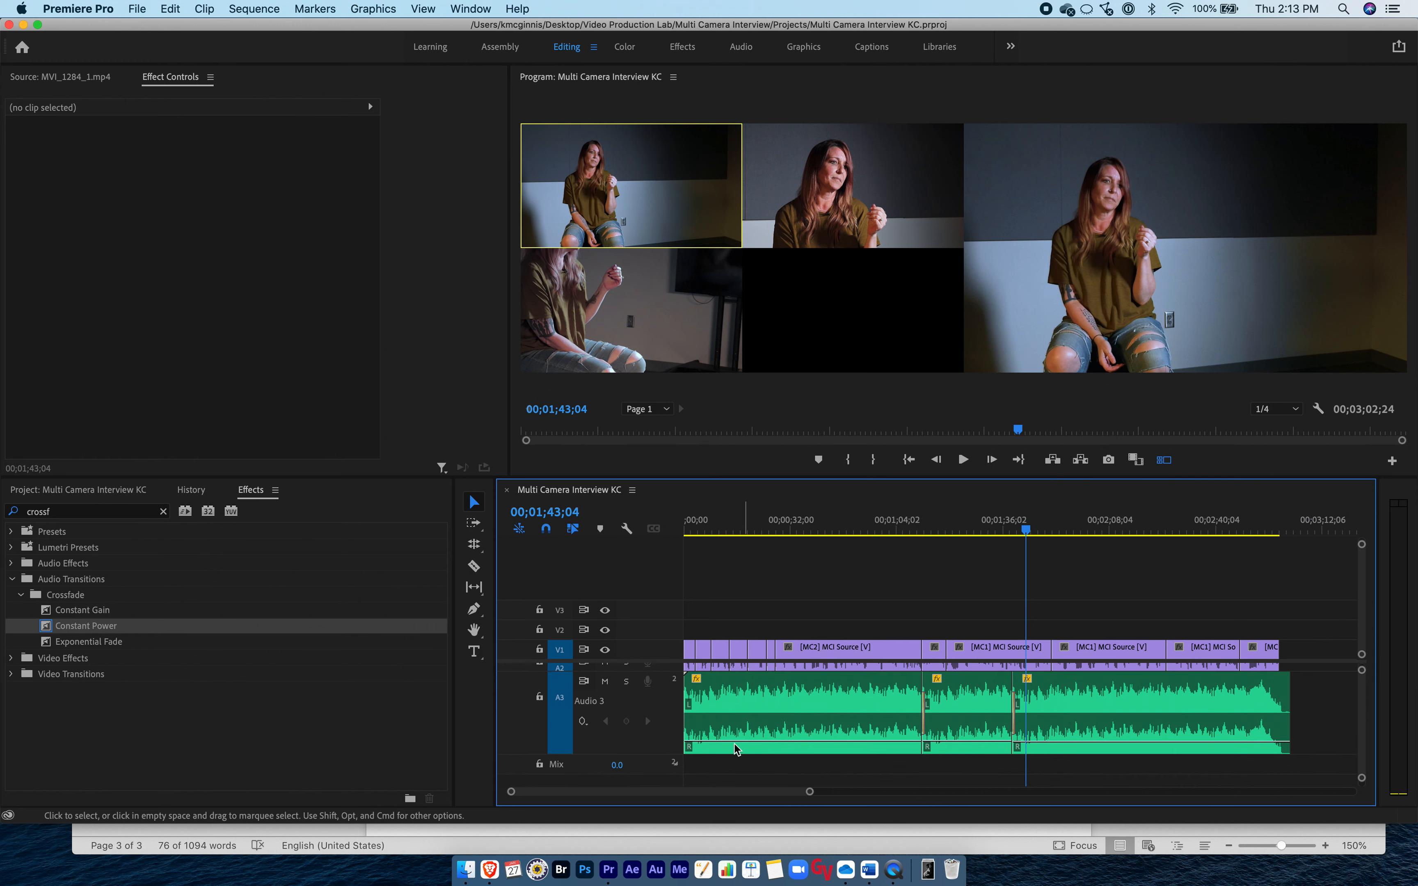
scroll(747, 721, "up", 2)
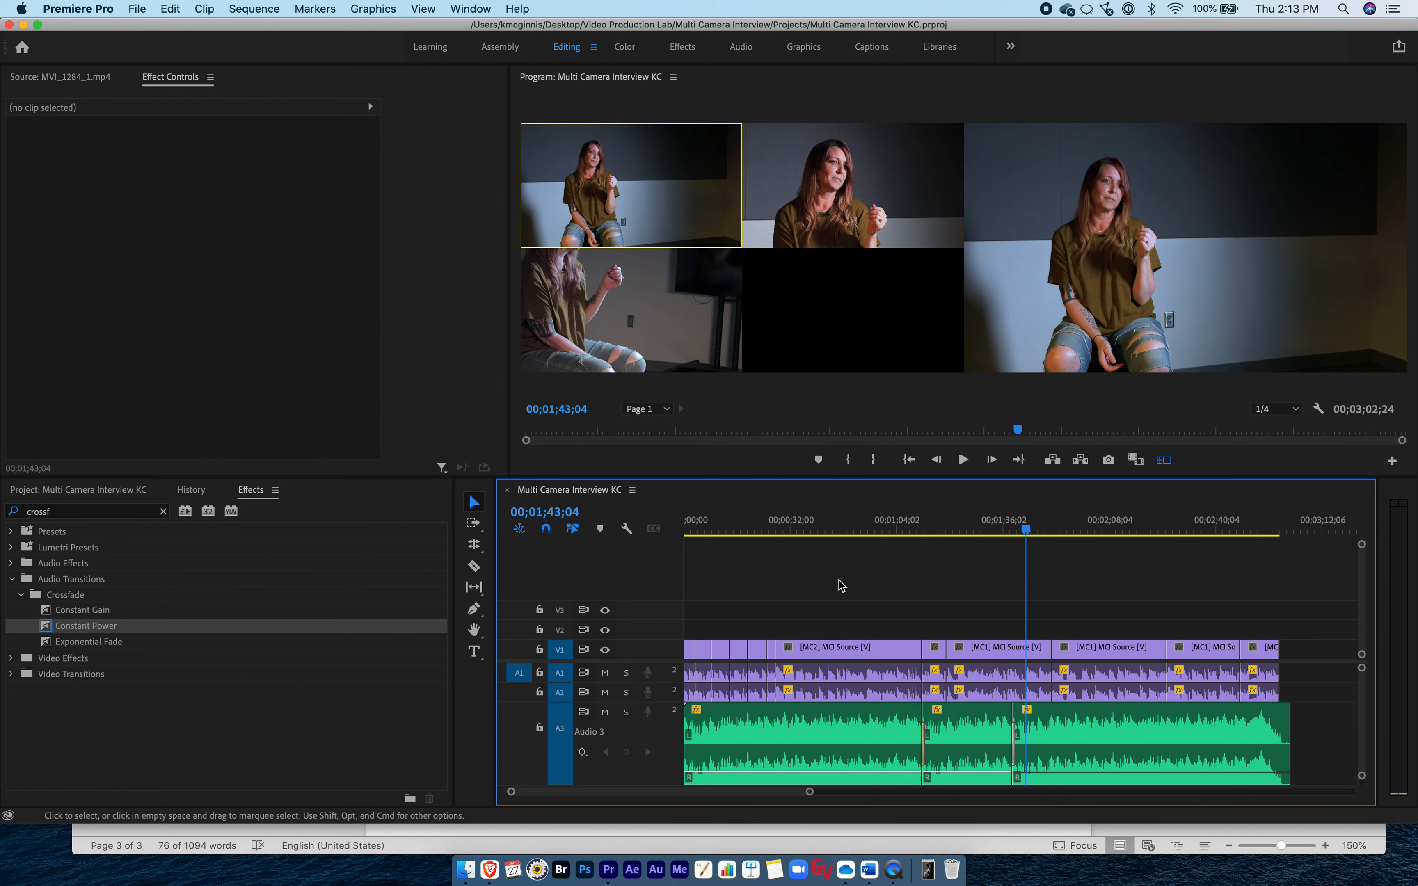
Switch to the Brave browser and open canva.com.
left_click(491, 872)
left_click(621, 69)
type("canva.com")
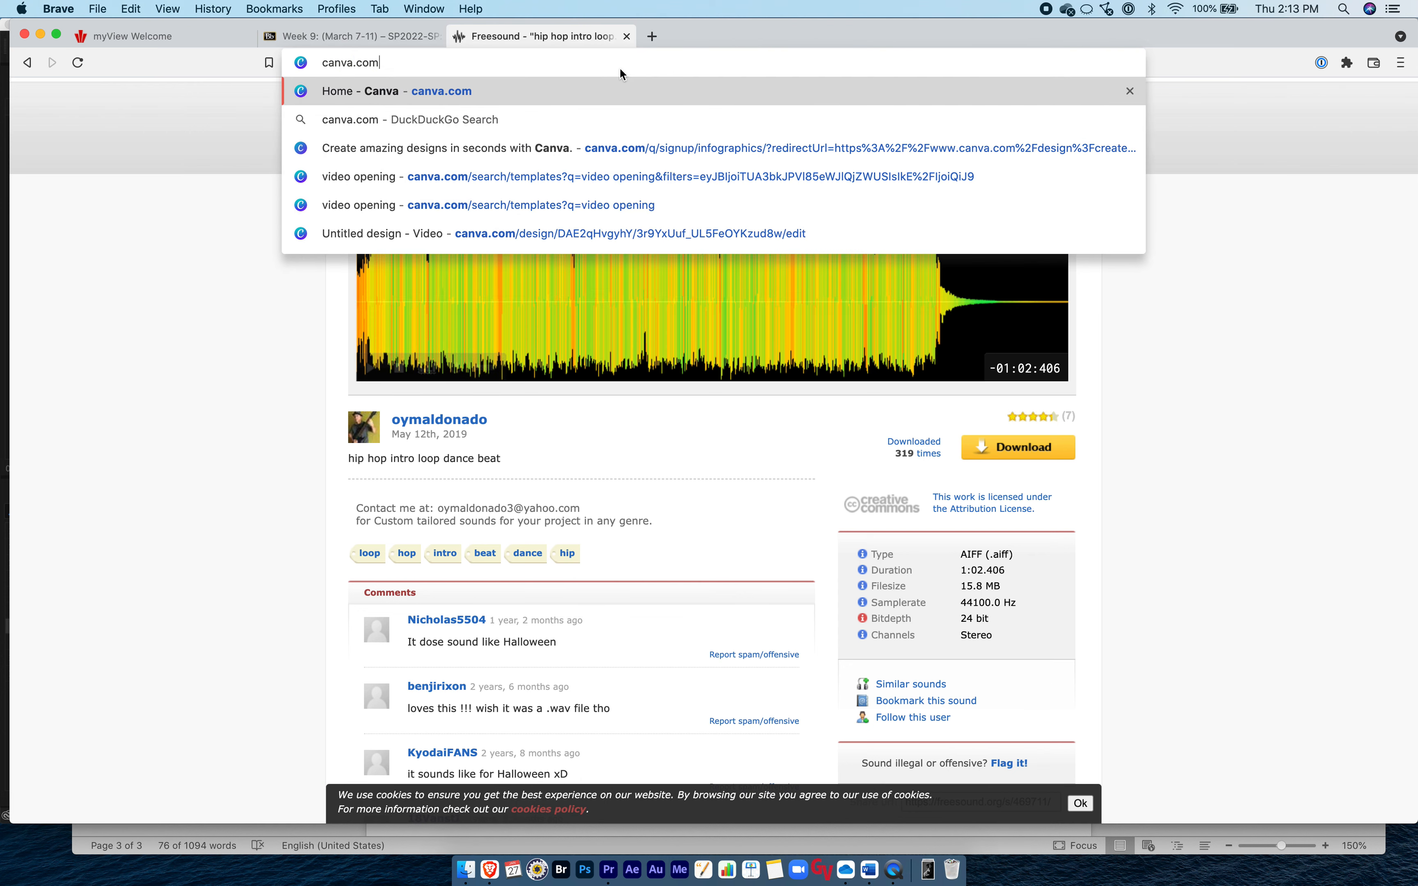
key("Return")
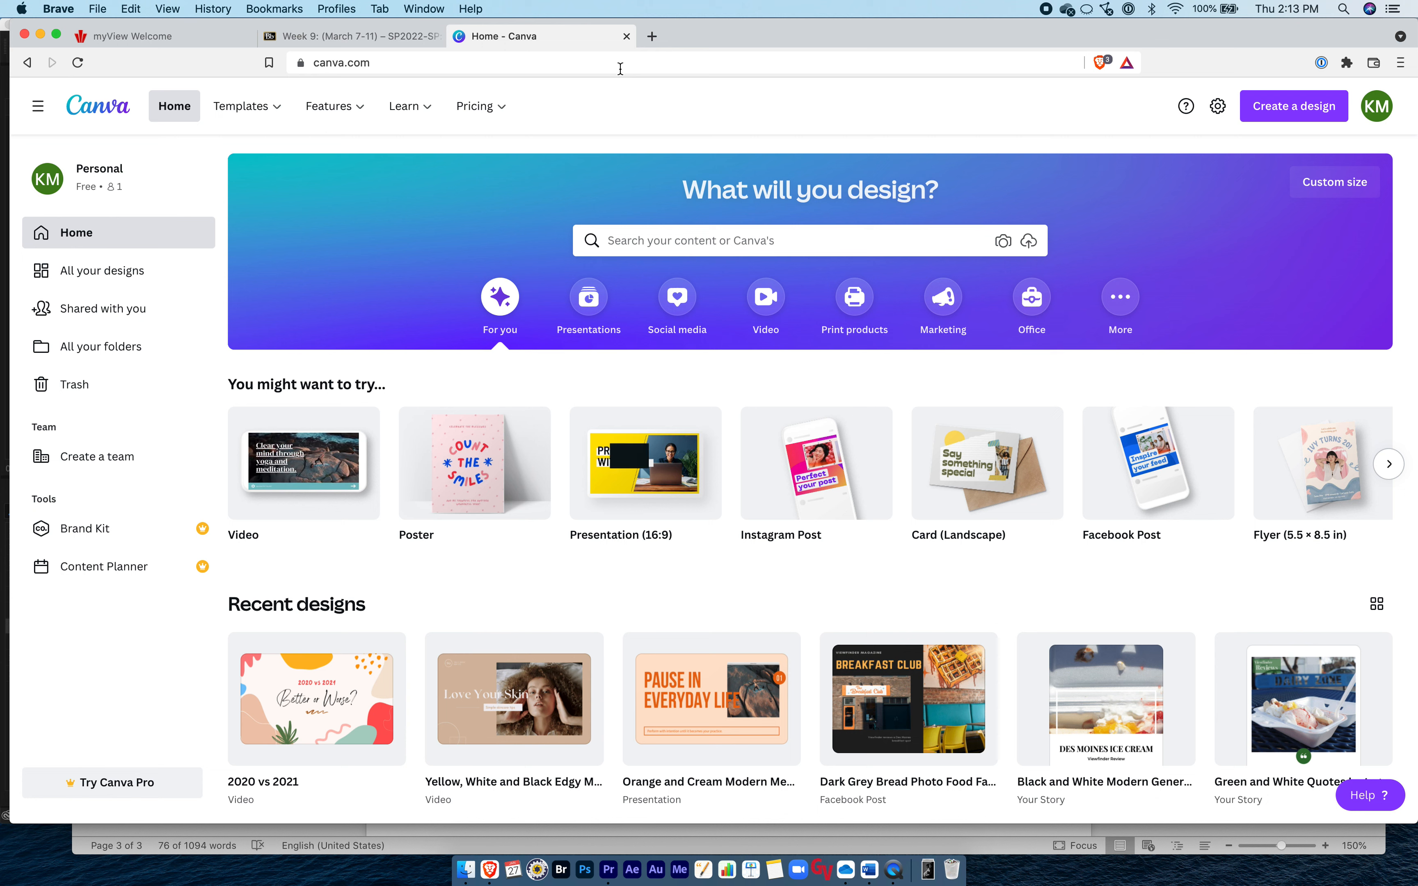
left_click(721, 238)
left_click(715, 128)
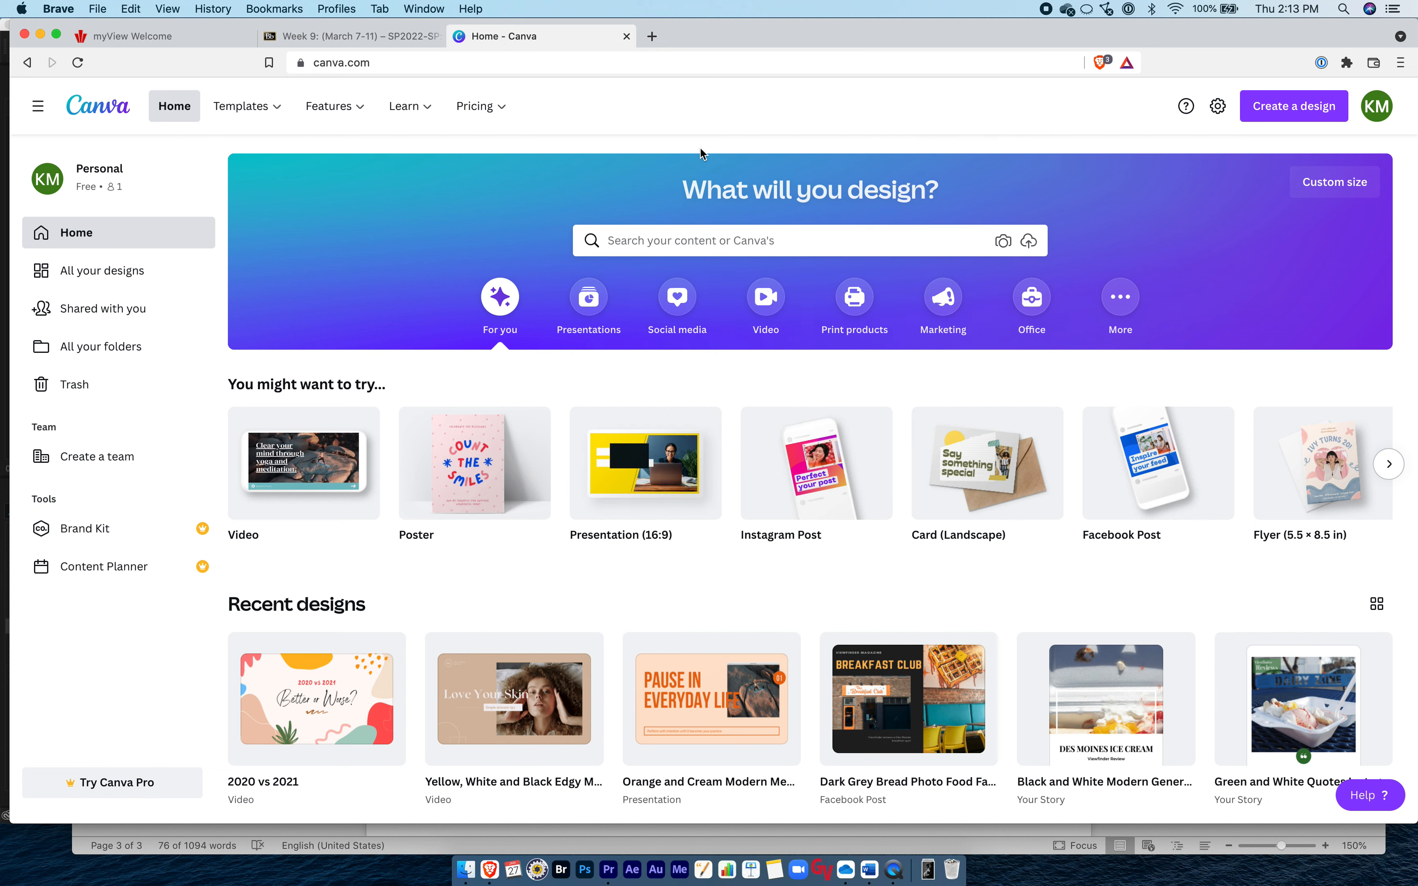
Switch to Finder and open the Multicam Editing Demo Spring 2022 folder in Spring 2022 > 07_Multicam.
left_click(465, 871)
left_click(650, 451)
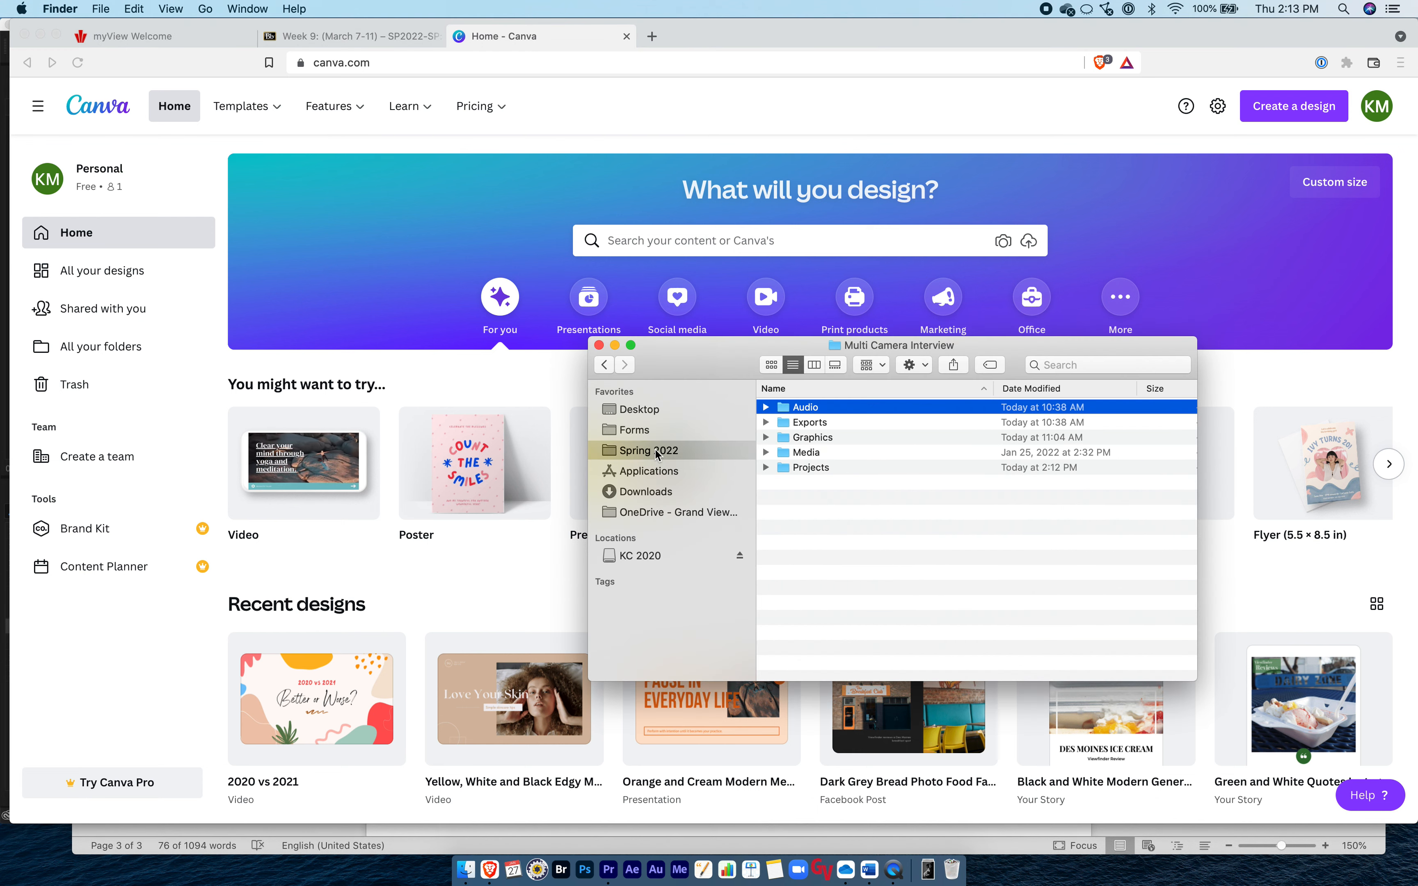
double_click(788, 411)
double_click(789, 505)
double_click(806, 527)
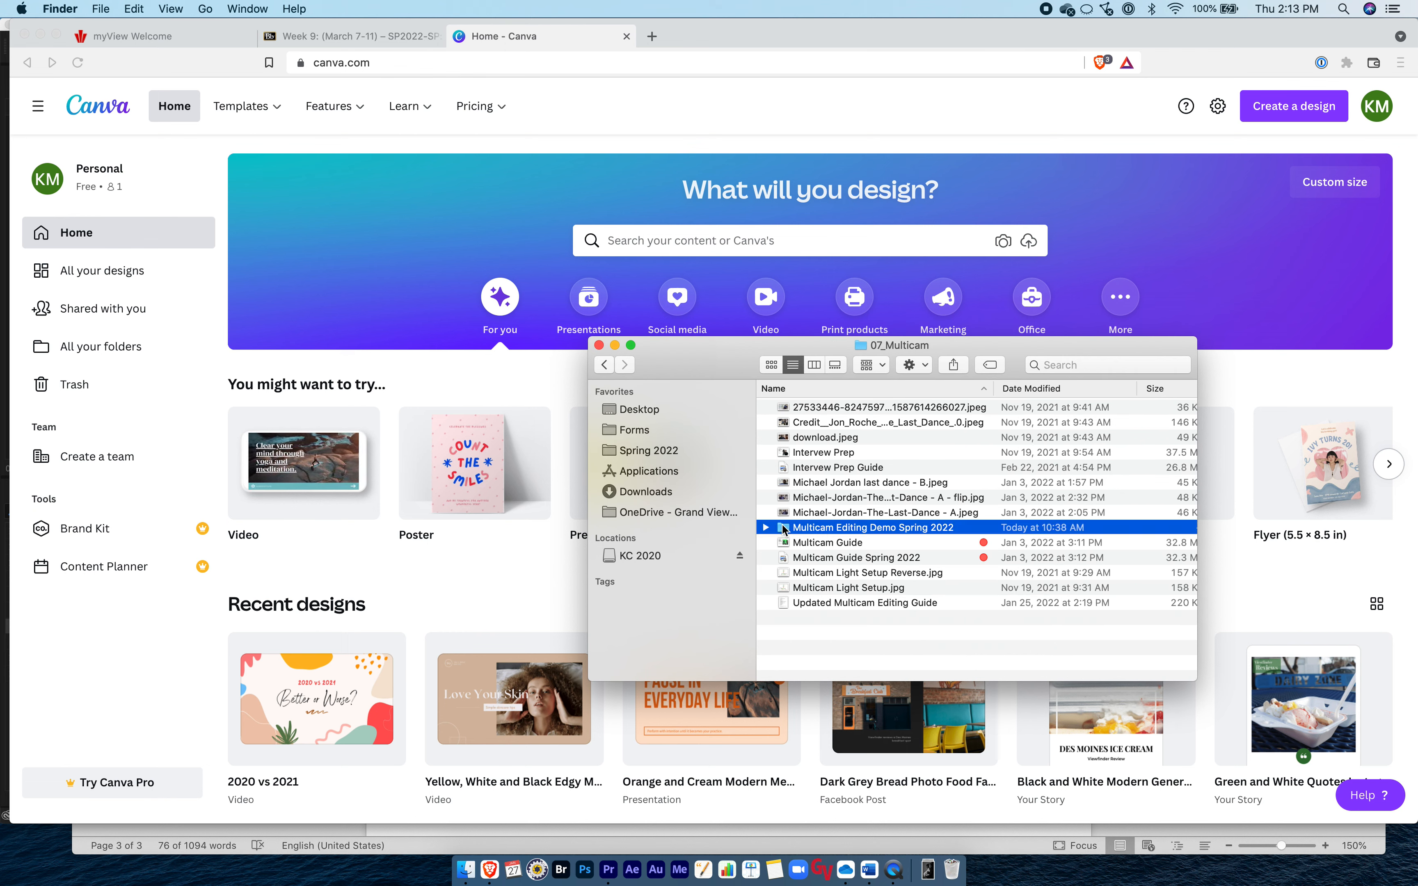
Expand the Graphics folder in Multi Camera Interview and preview the title clip 2020 vs 2021.mp4.
left_click(783, 481)
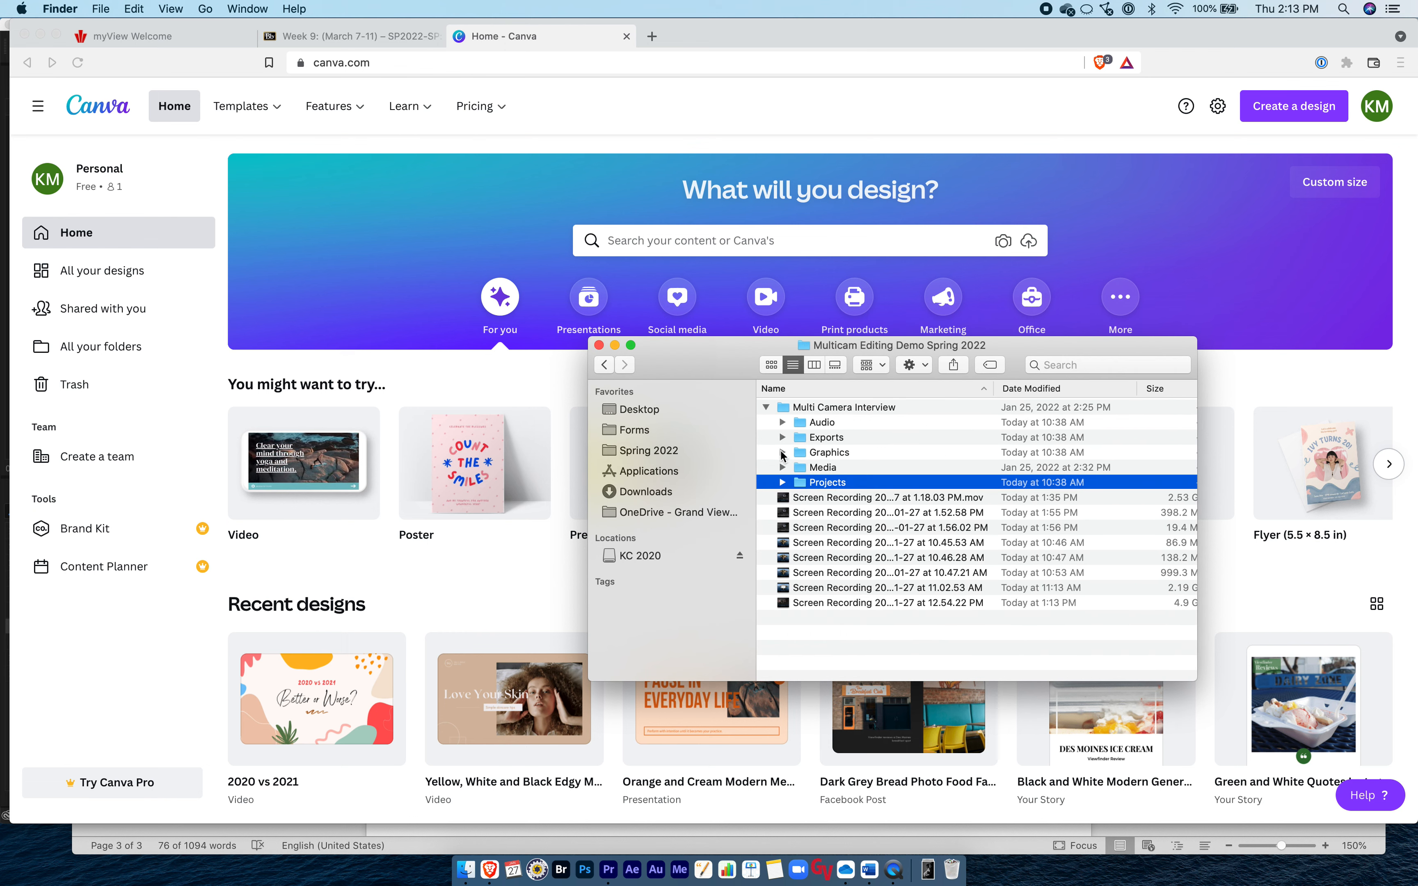
left_click(783, 452)
left_click(835, 468)
key("space")
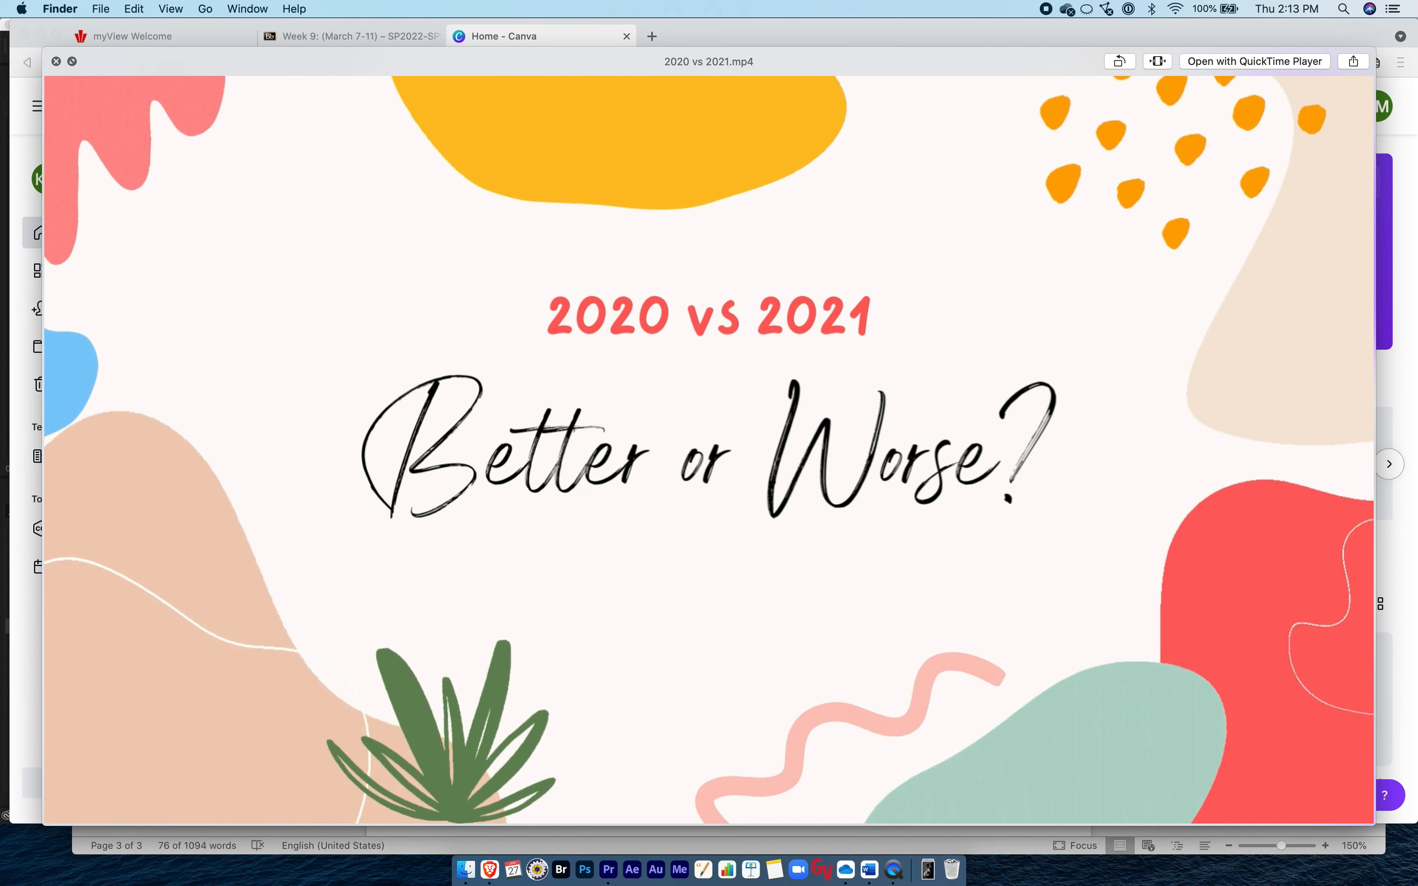
key("space")
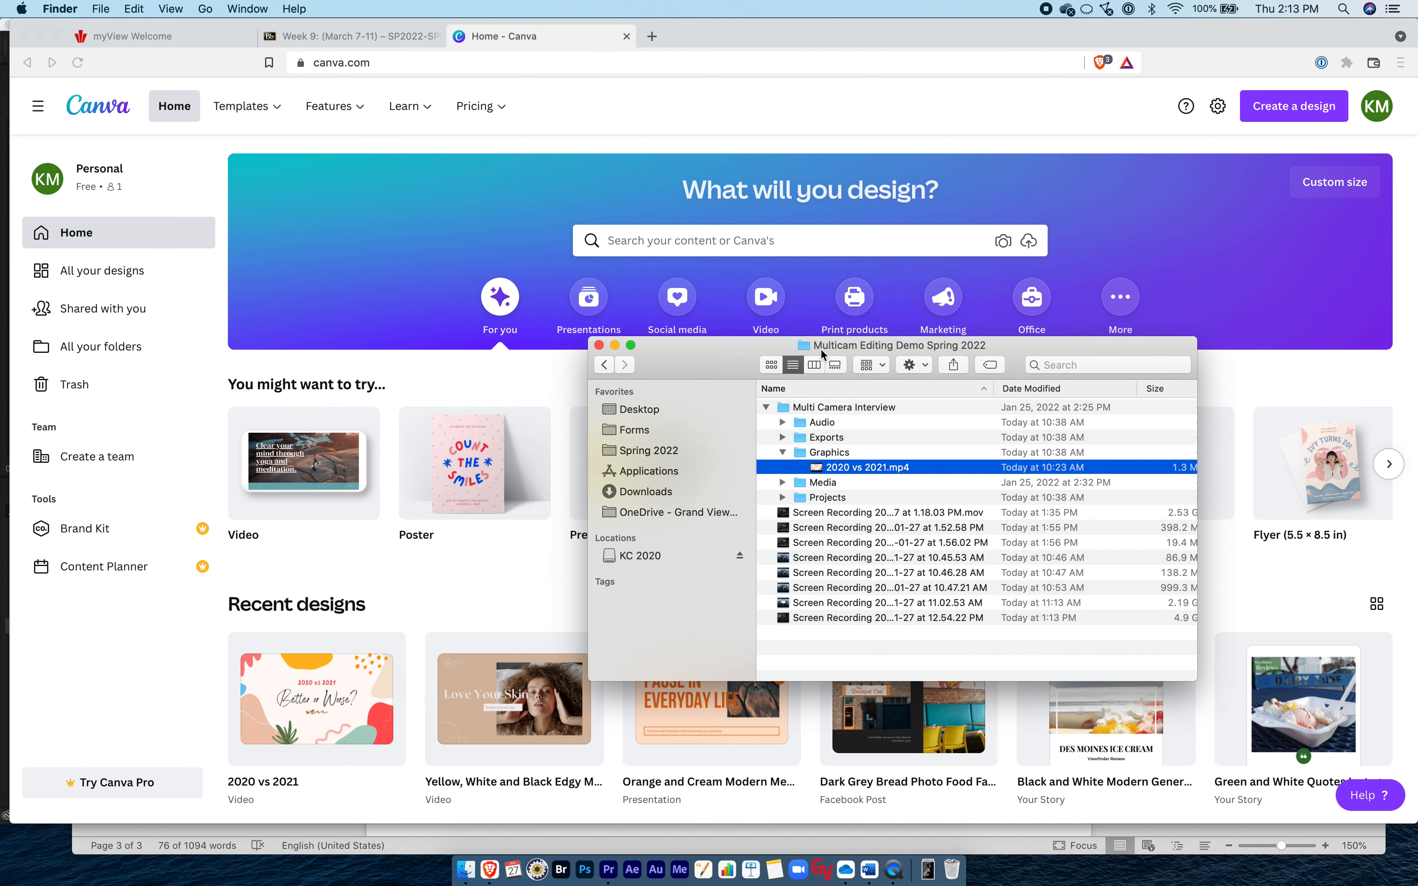
Create a new blank design of type Video from Canva's Video category.
left_click(742, 244)
left_click(742, 244)
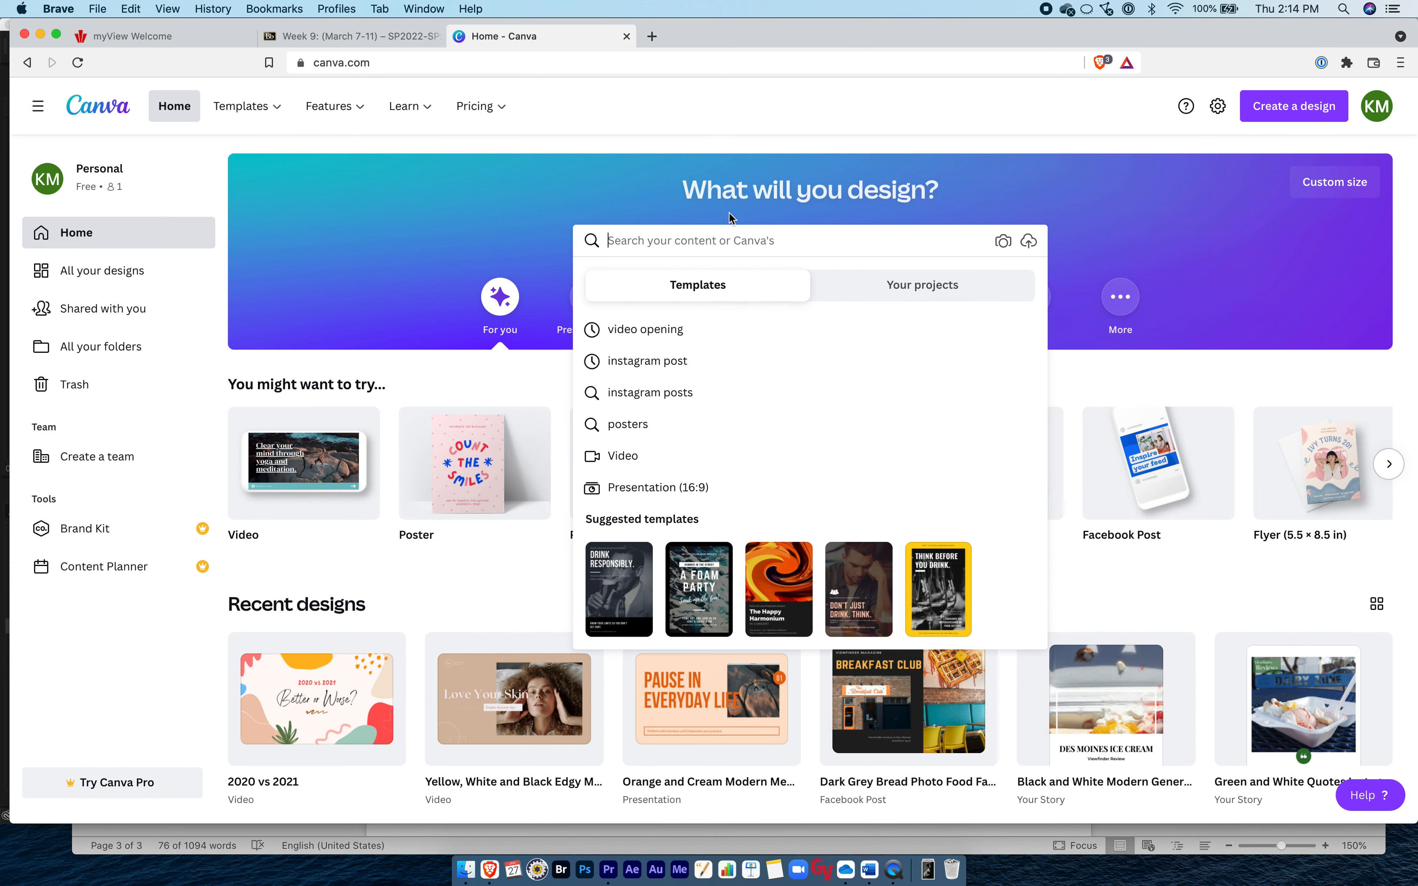
left_click(742, 213)
left_click(765, 297)
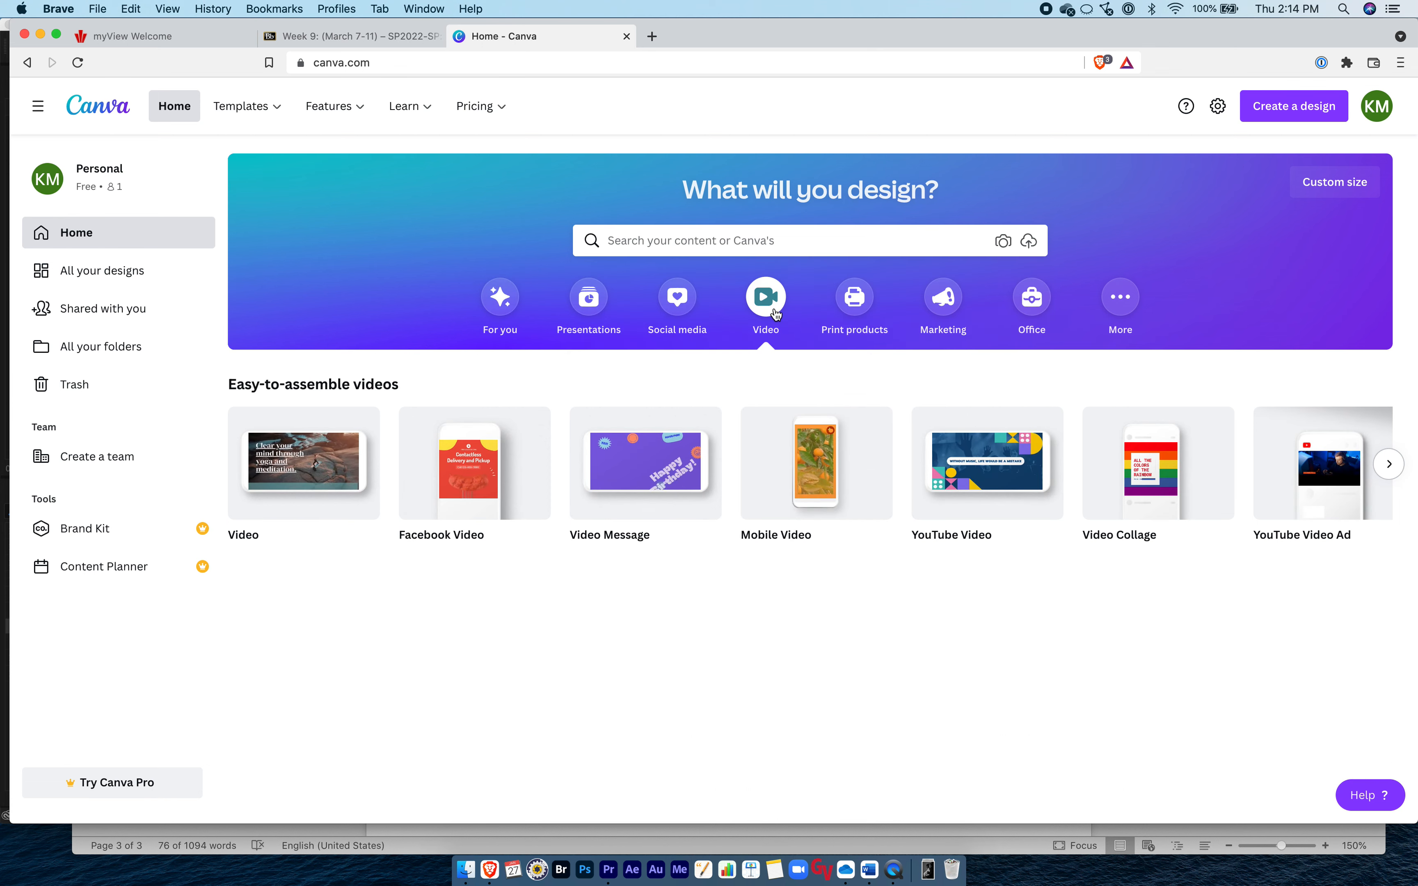
mouse_move(293, 437)
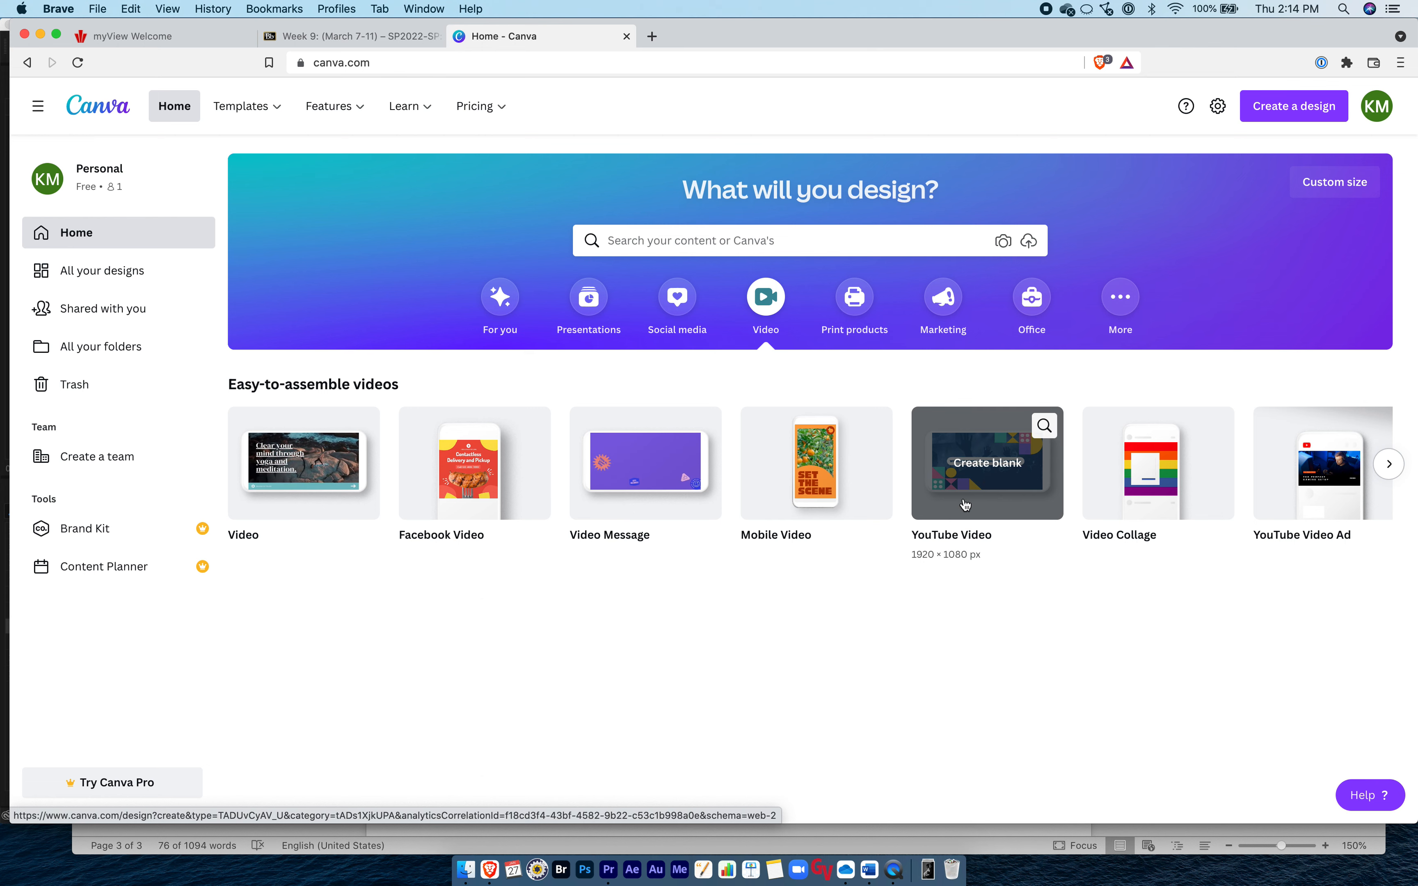
left_click(298, 464)
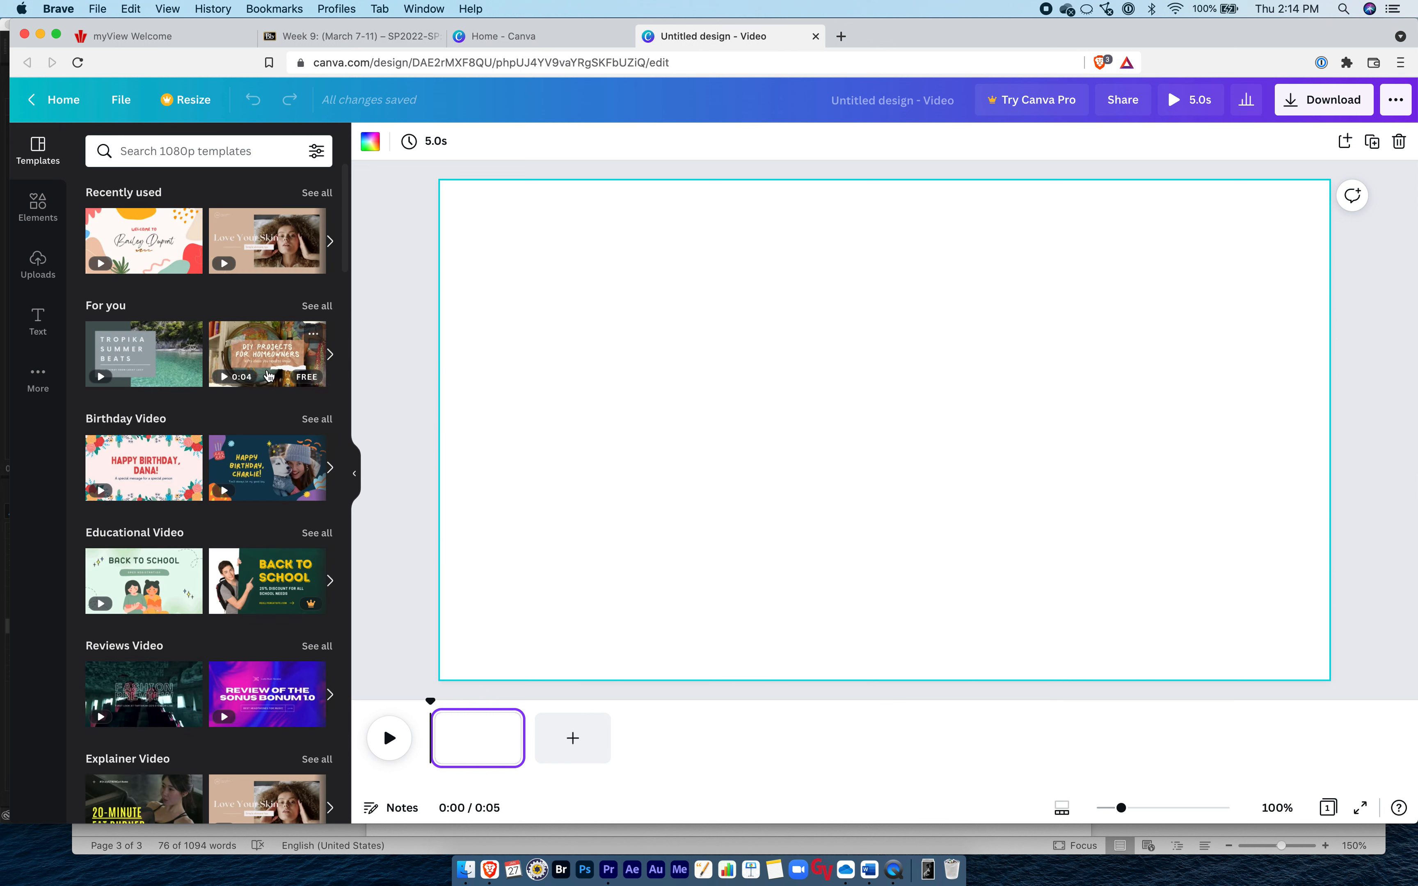
Browse the video templates and apply the colourful abstract-shapes welcome template from Makeup & Beauty Video to the blank page.
scroll(280, 504, "down", 4)
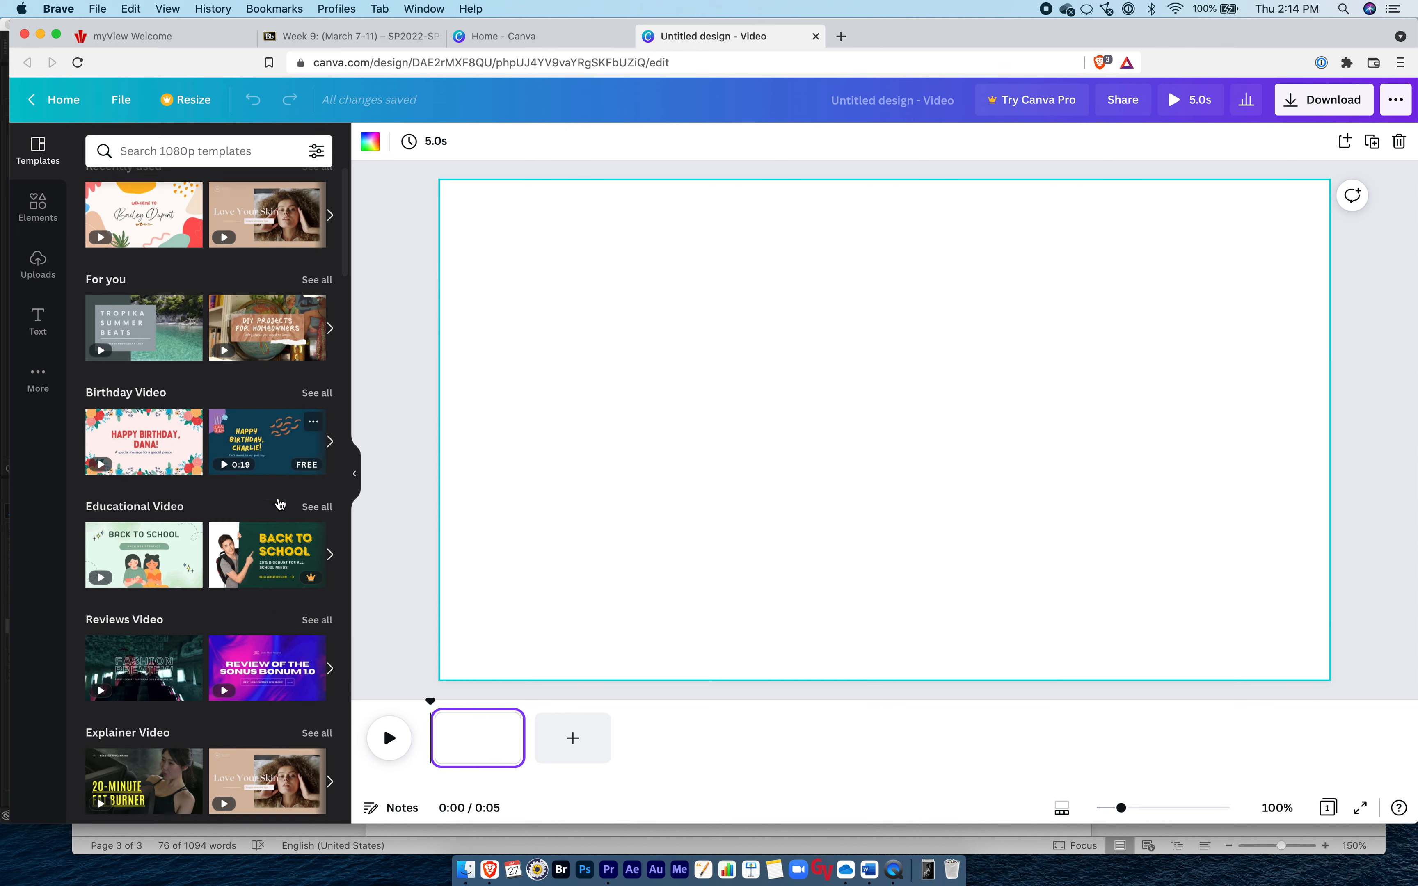
scroll(280, 504, "down", 12)
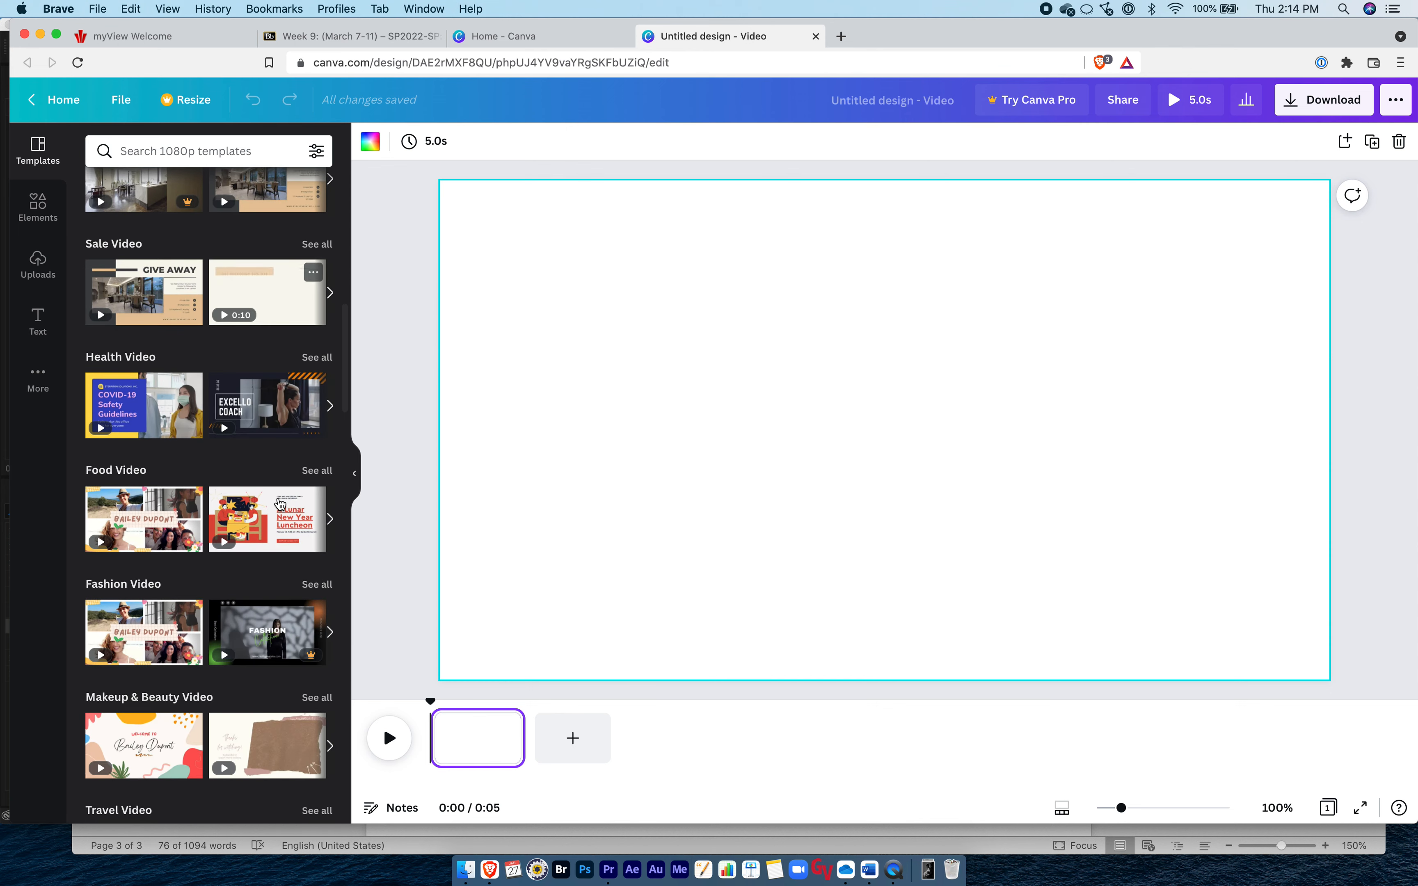
scroll(280, 504, "down", 2)
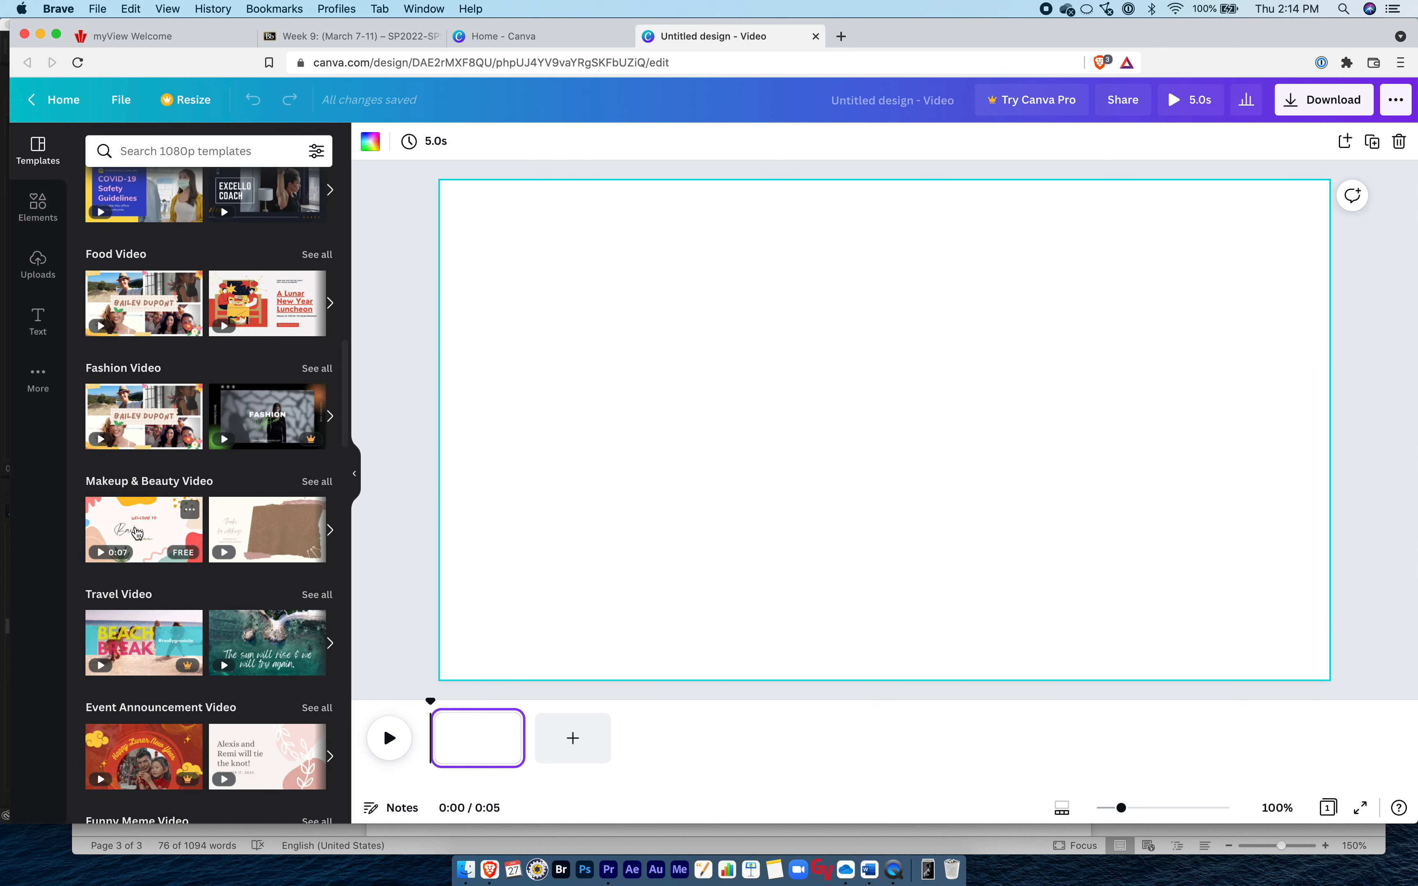
left_click(138, 529)
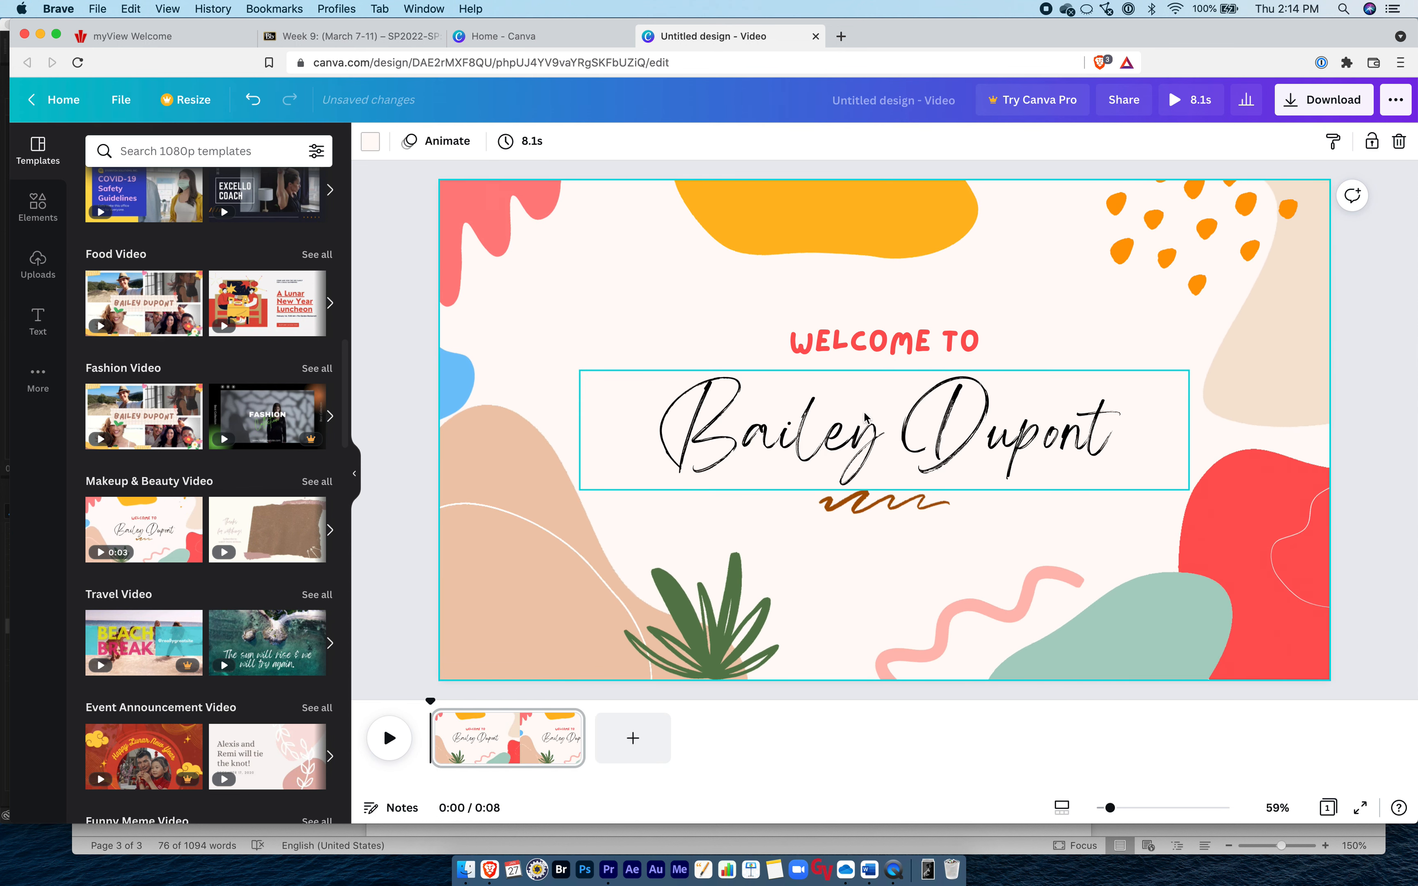
Replace the template's small red heading with VIEWFINDER INTERVIEWS.
double_click(879, 350)
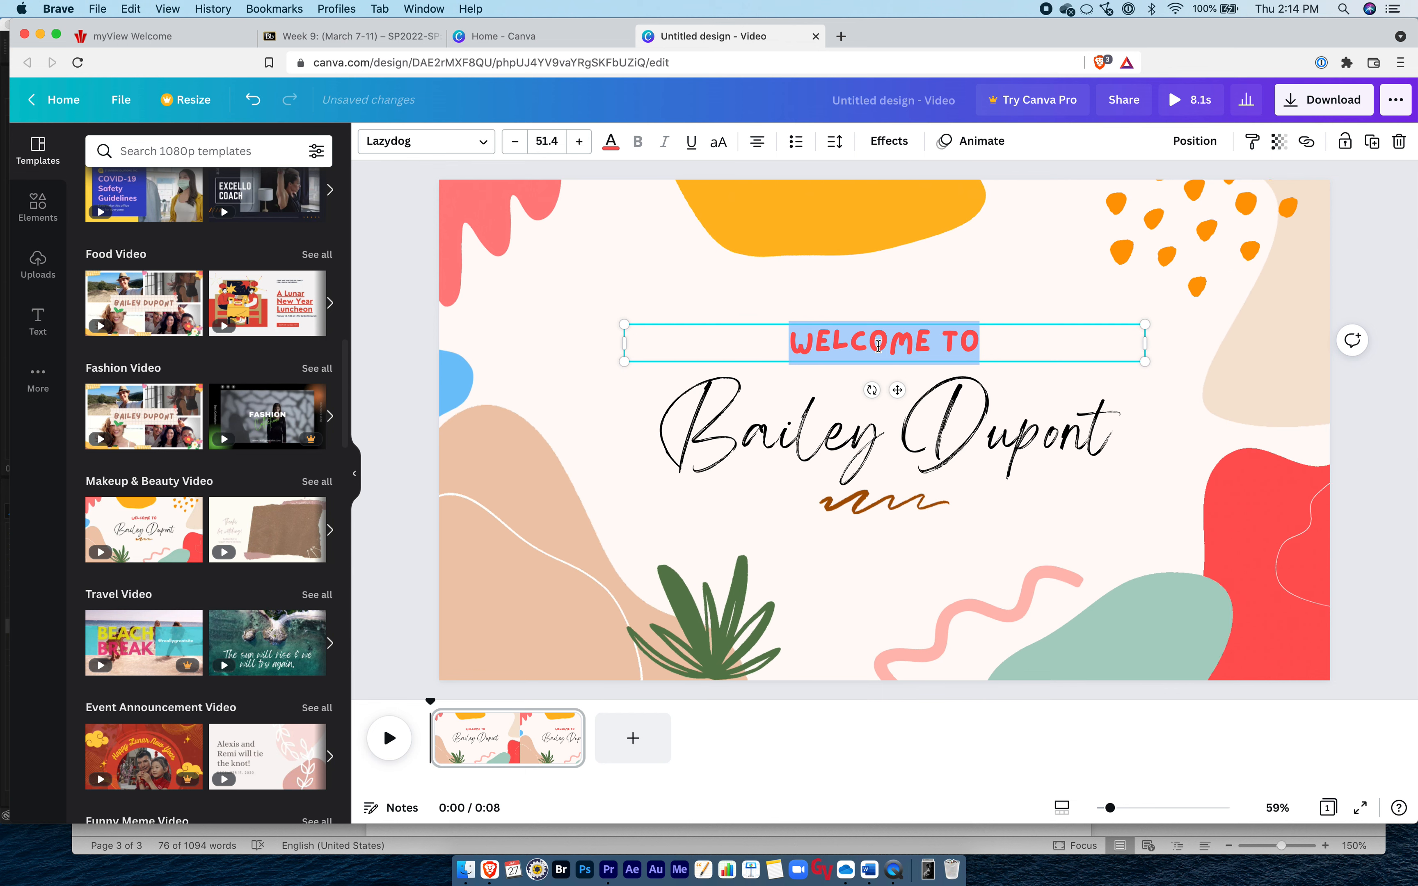
type("2020 vs. 2021")
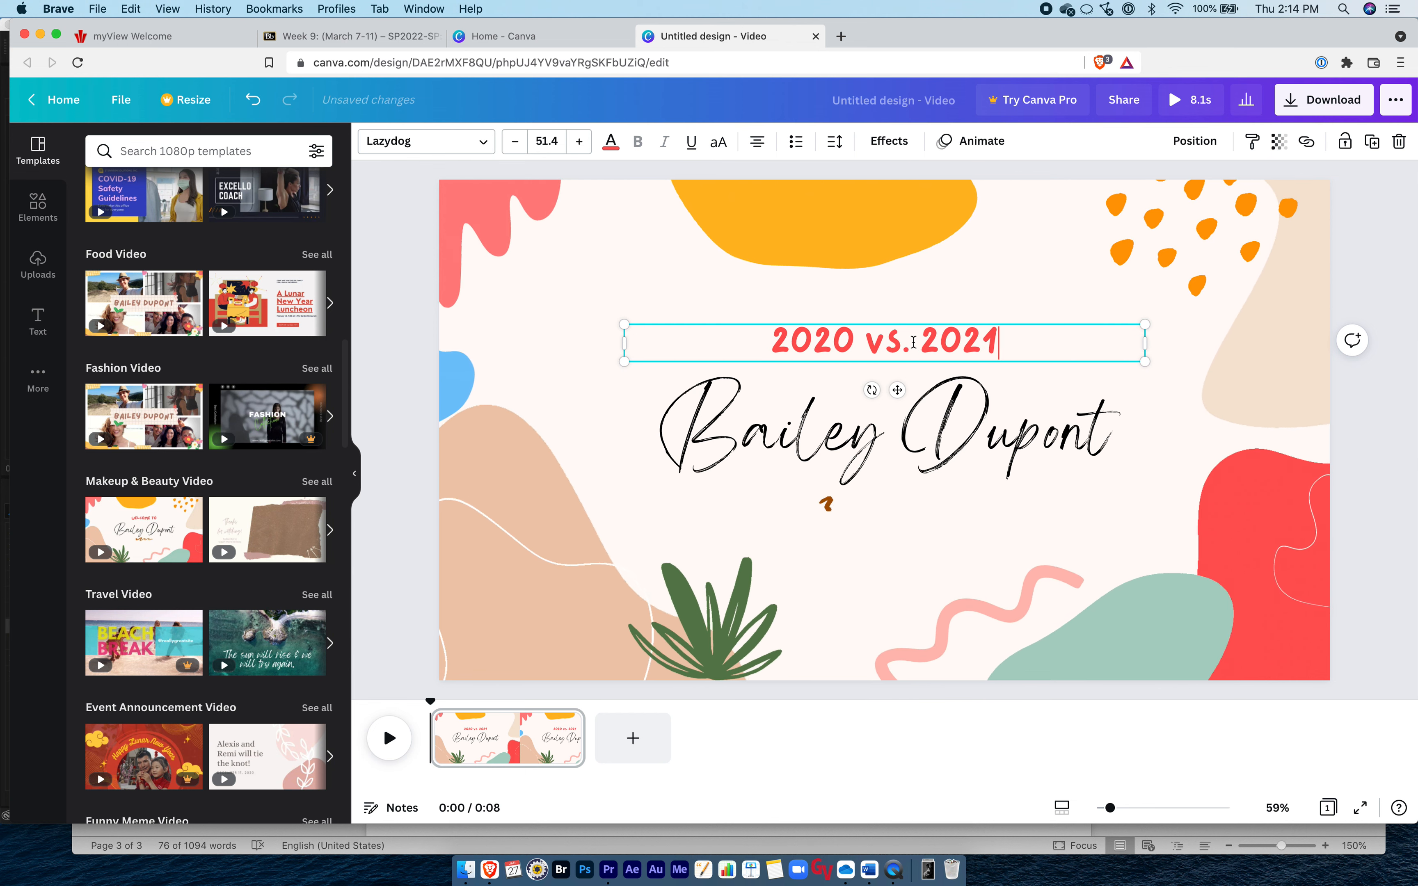
left_click_drag(998, 345, 771, 352)
type("VIEW")
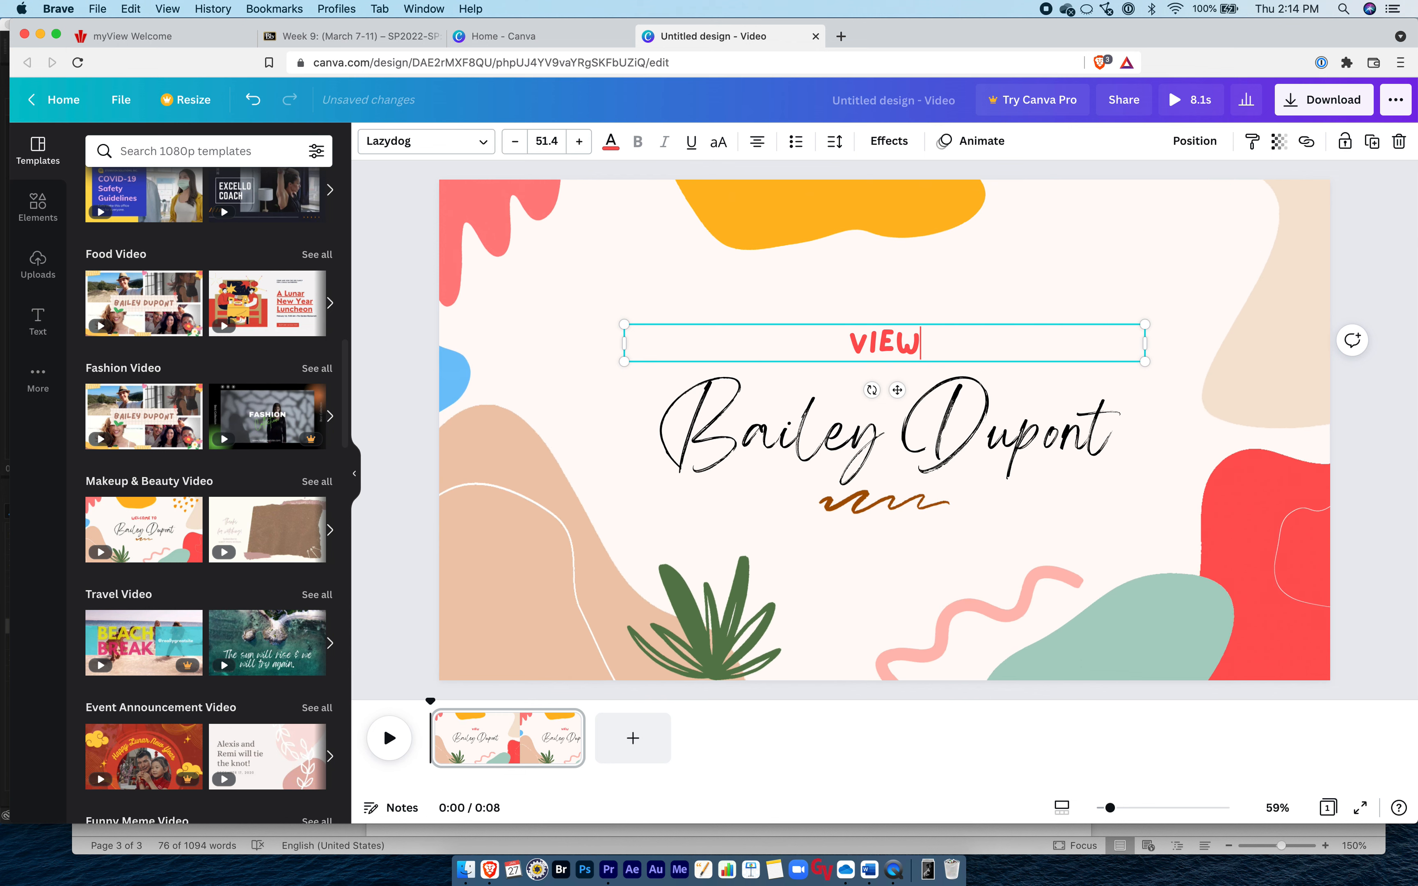
type("FINDER INTERVIEWS")
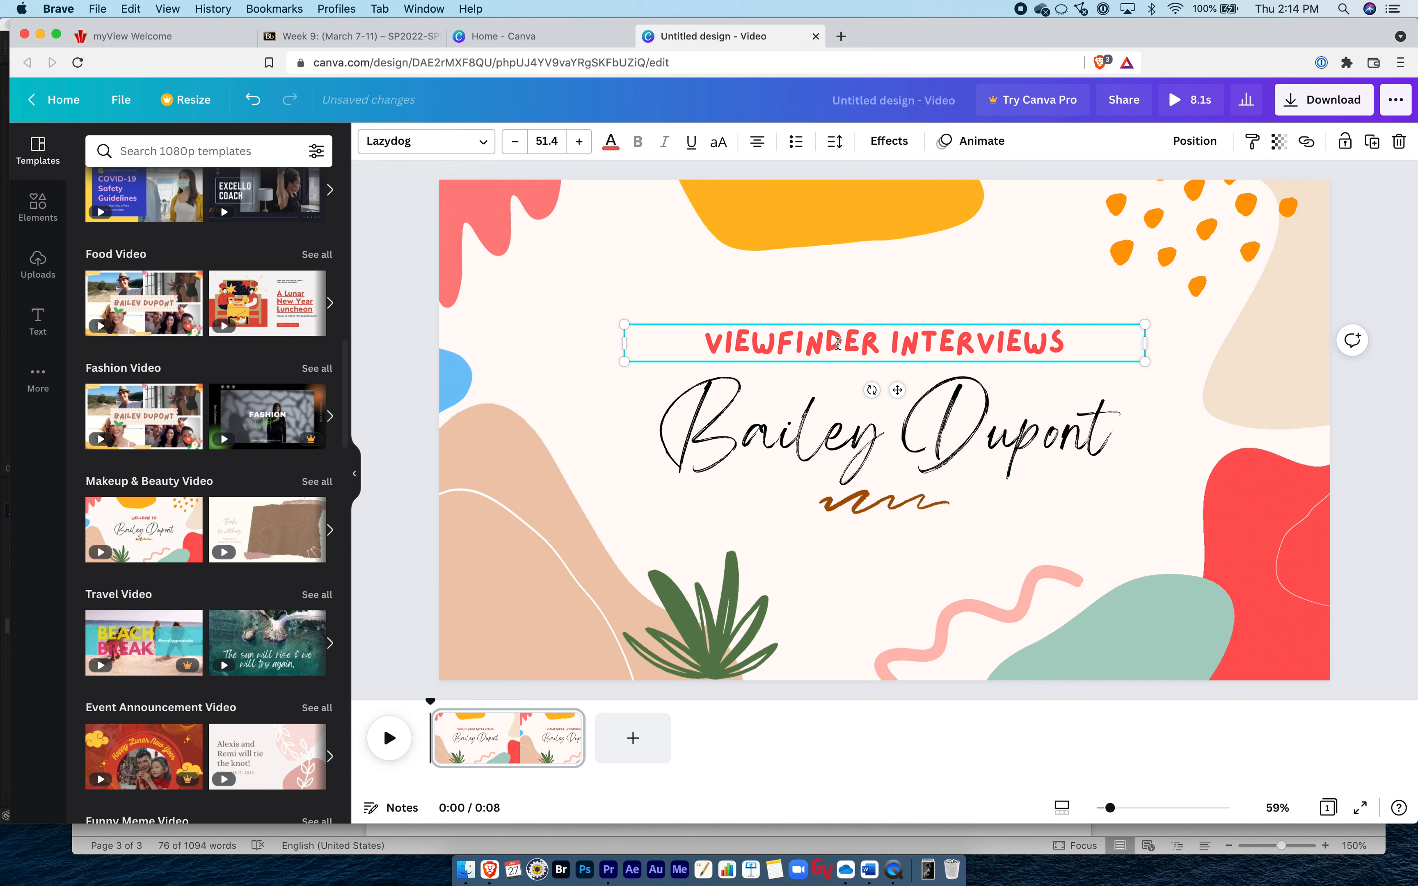
Replace the large script title with 2020 vs 2021.
left_click(821, 423)
left_click(821, 422)
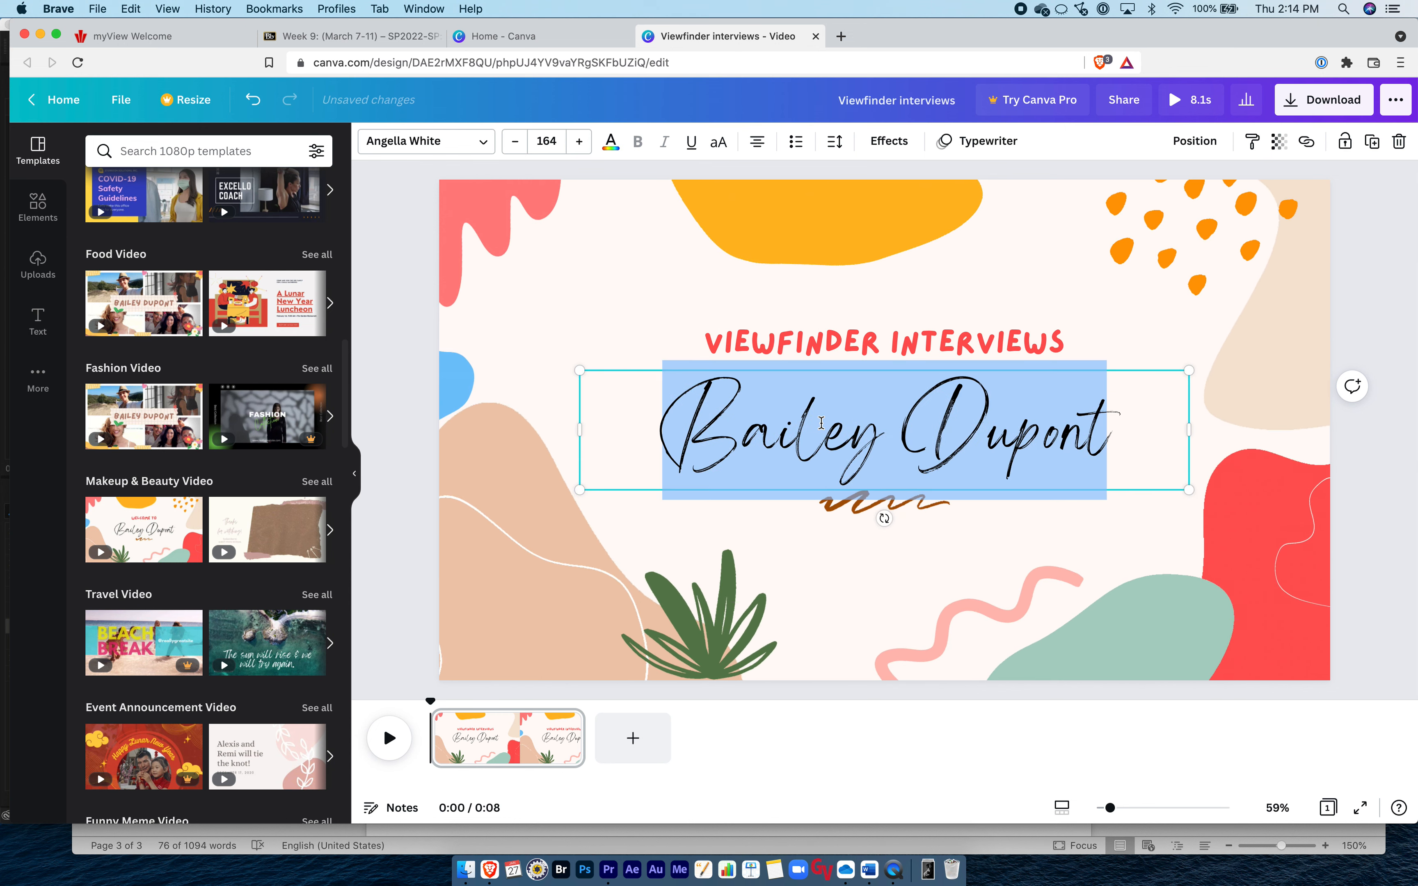
type("2020 vs")
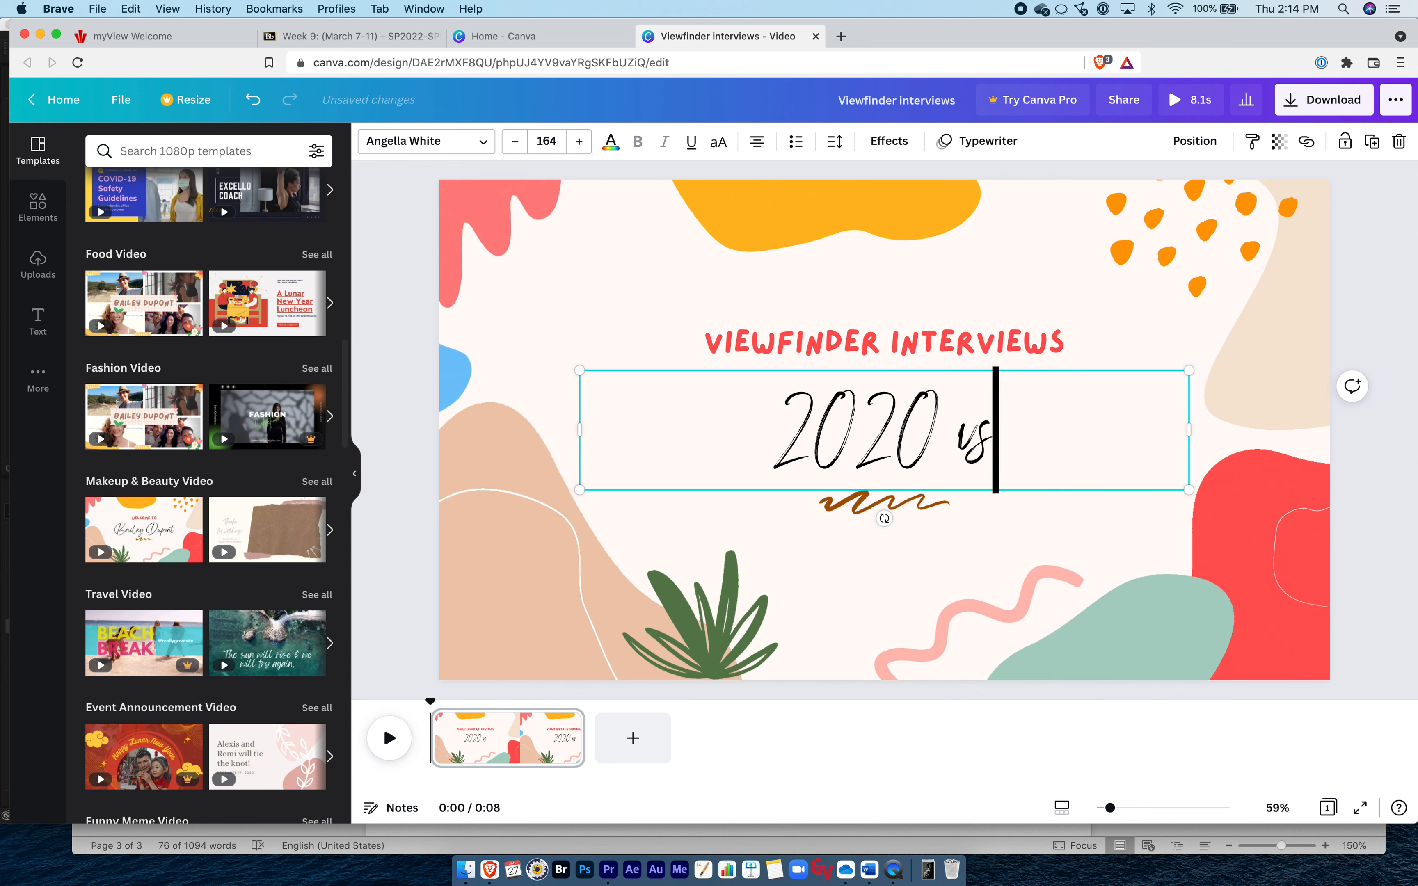
type(" 2021")
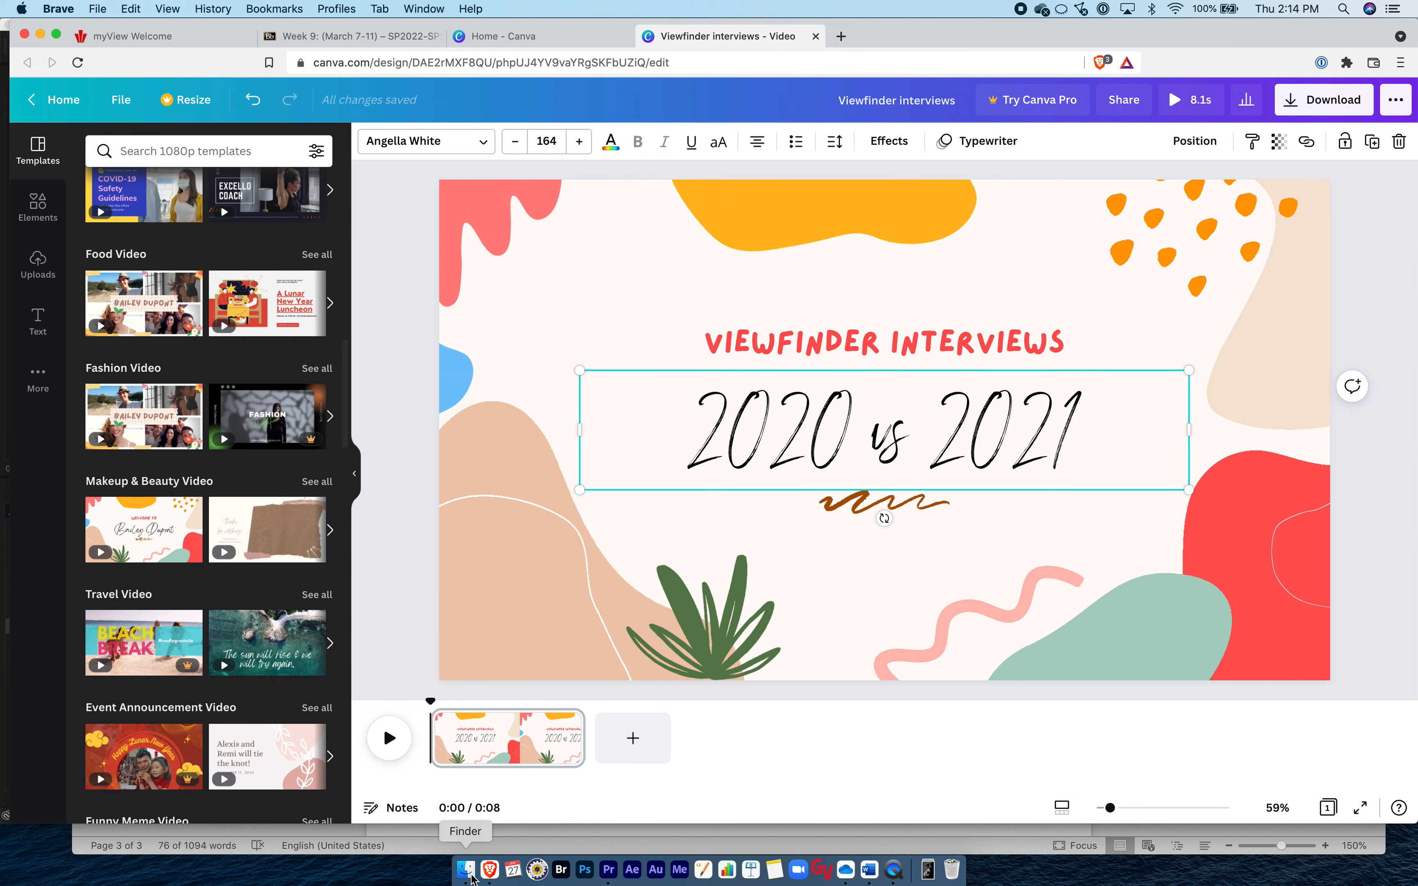
Switch to Finder, open Desktop > Video Production Lab > Multi Camera Interview, and select its Graphics folder.
left_click(466, 870)
left_click(783, 451)
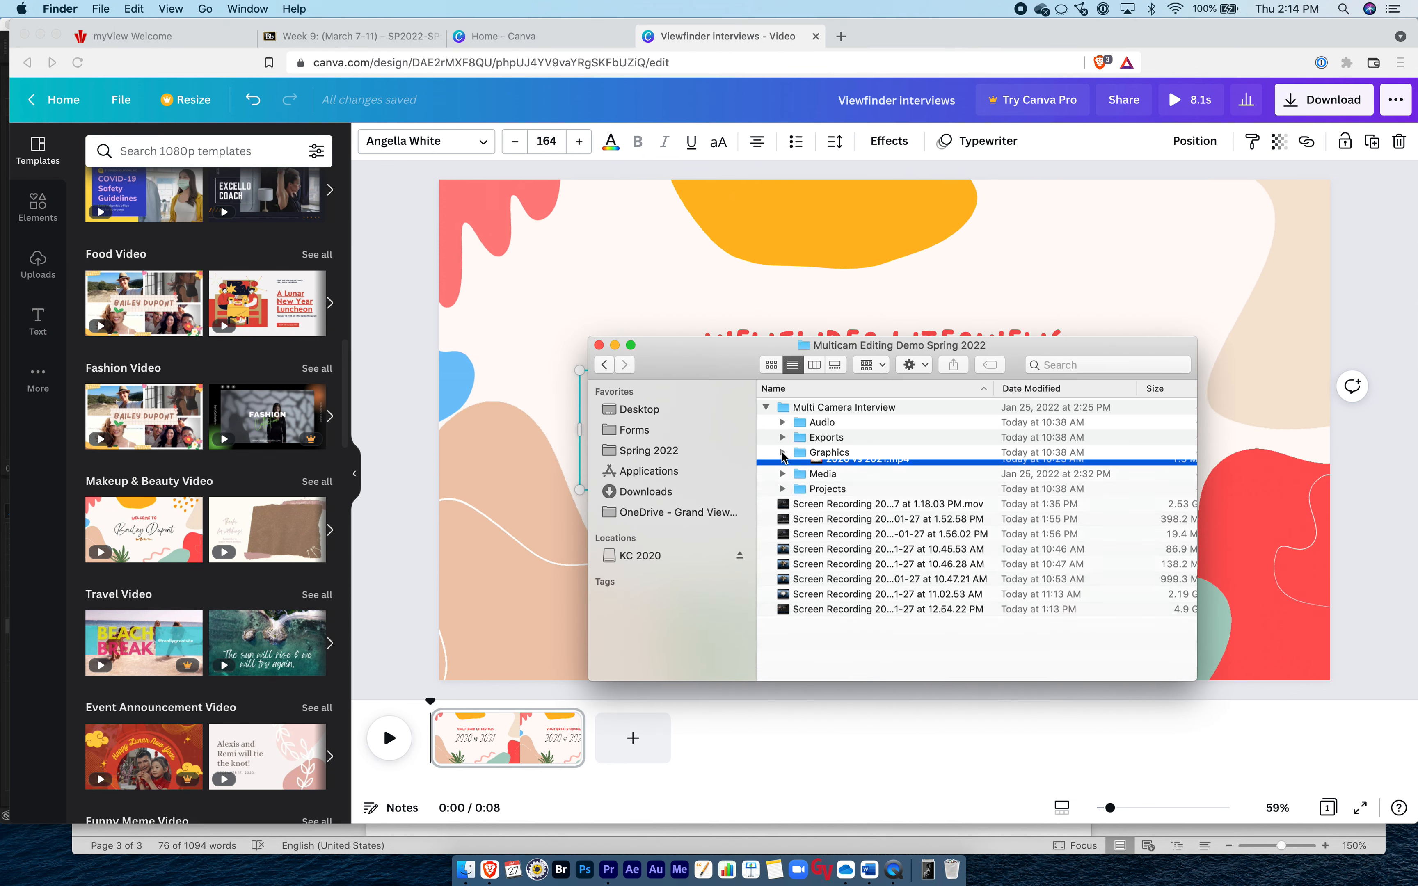
left_click(639, 409)
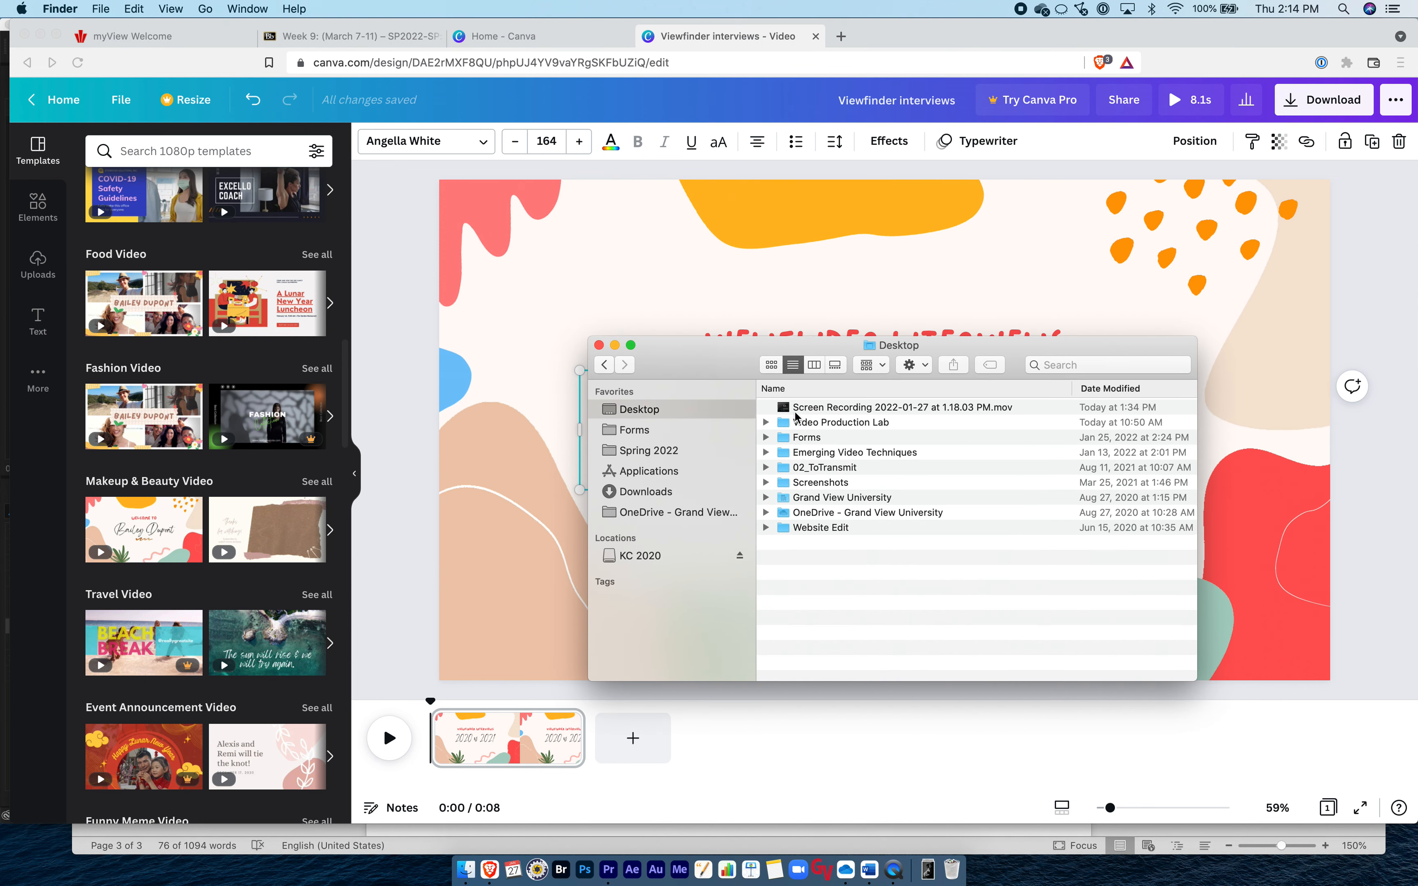
double_click(786, 422)
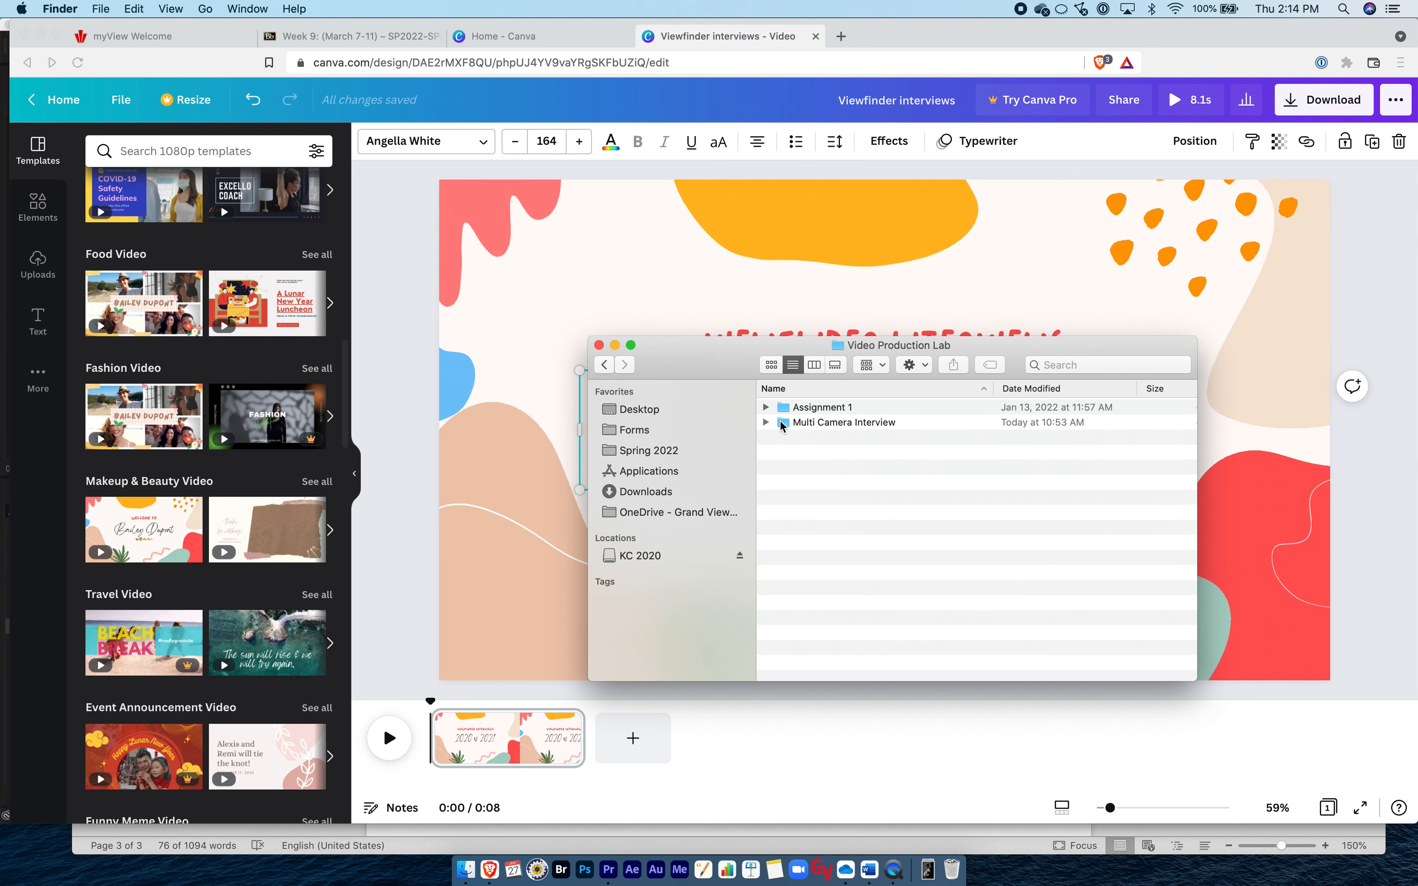
double_click(784, 423)
left_click(769, 439)
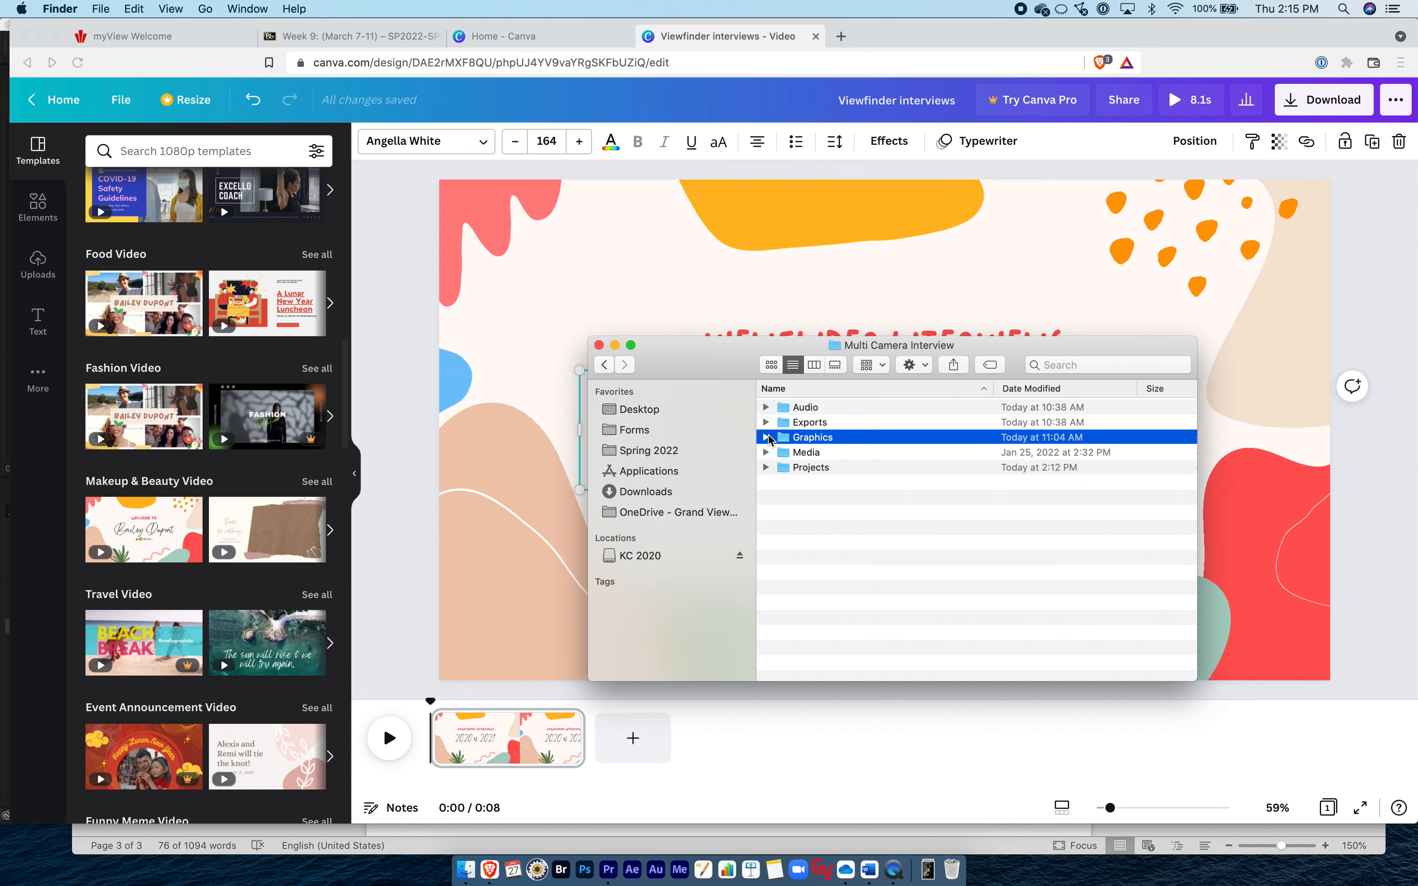
left_click_drag(720, 368, 517, 293)
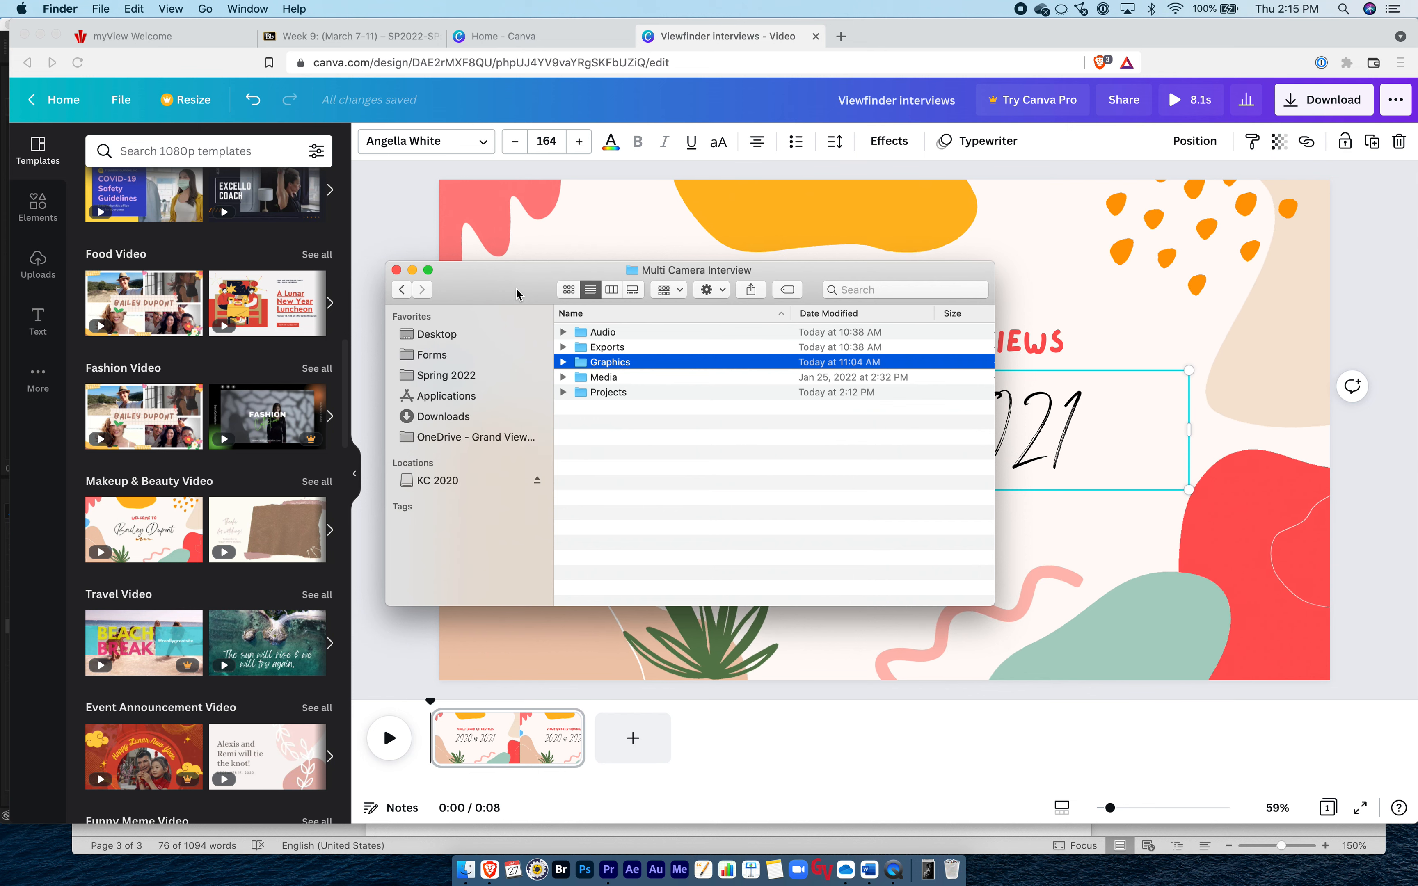
In a second Finder window, open the Multicam demo's Graphics folder under Spring 2022 > 128/328 Video Production Lab and copy 2020 vs 2021.mp4.
key("super+n")
left_click(657, 452)
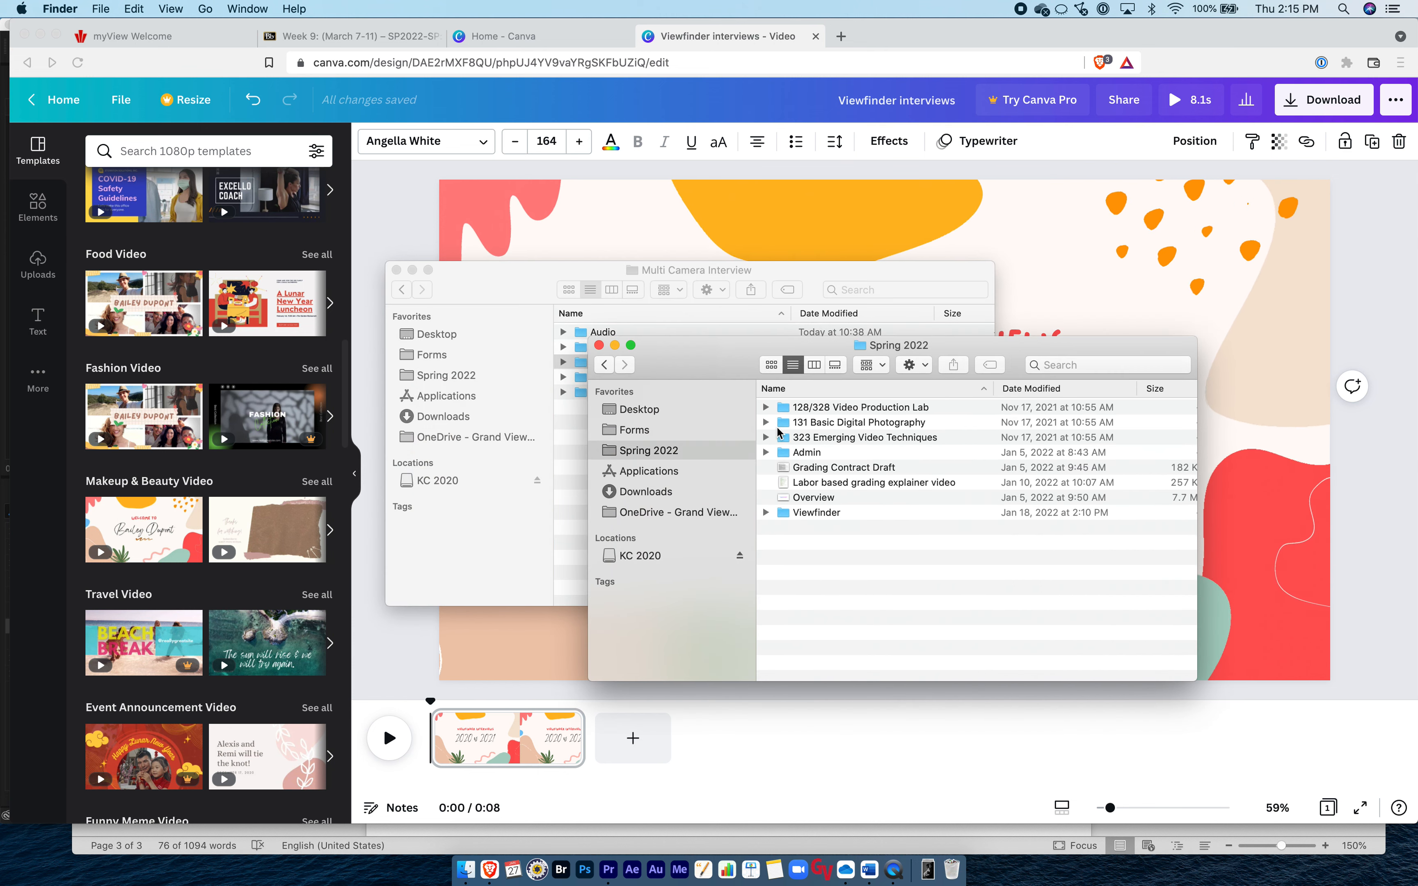
double_click(783, 410)
double_click(789, 512)
double_click(785, 528)
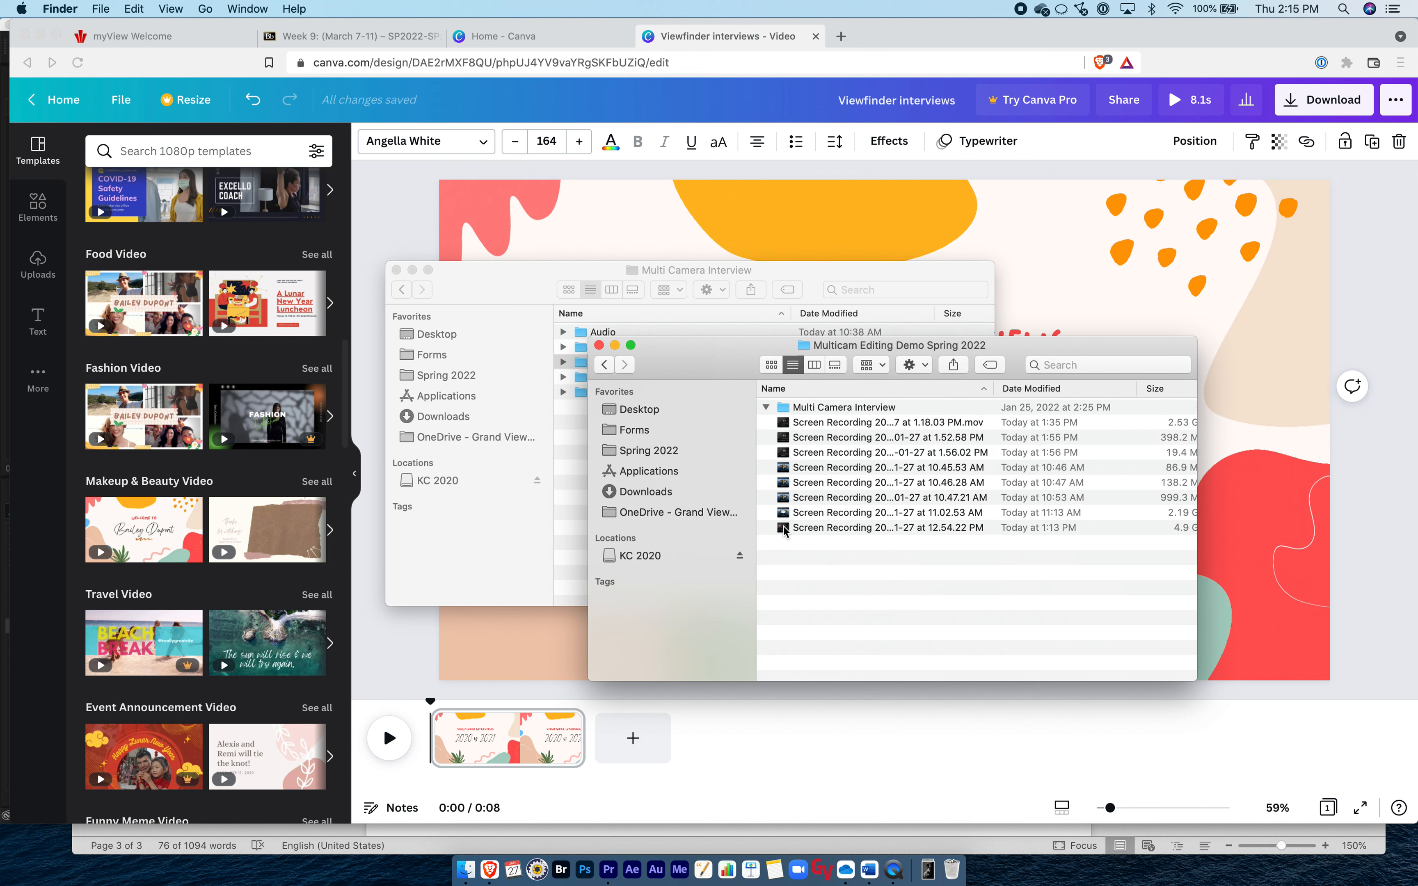
left_click(801, 454)
double_click(800, 454)
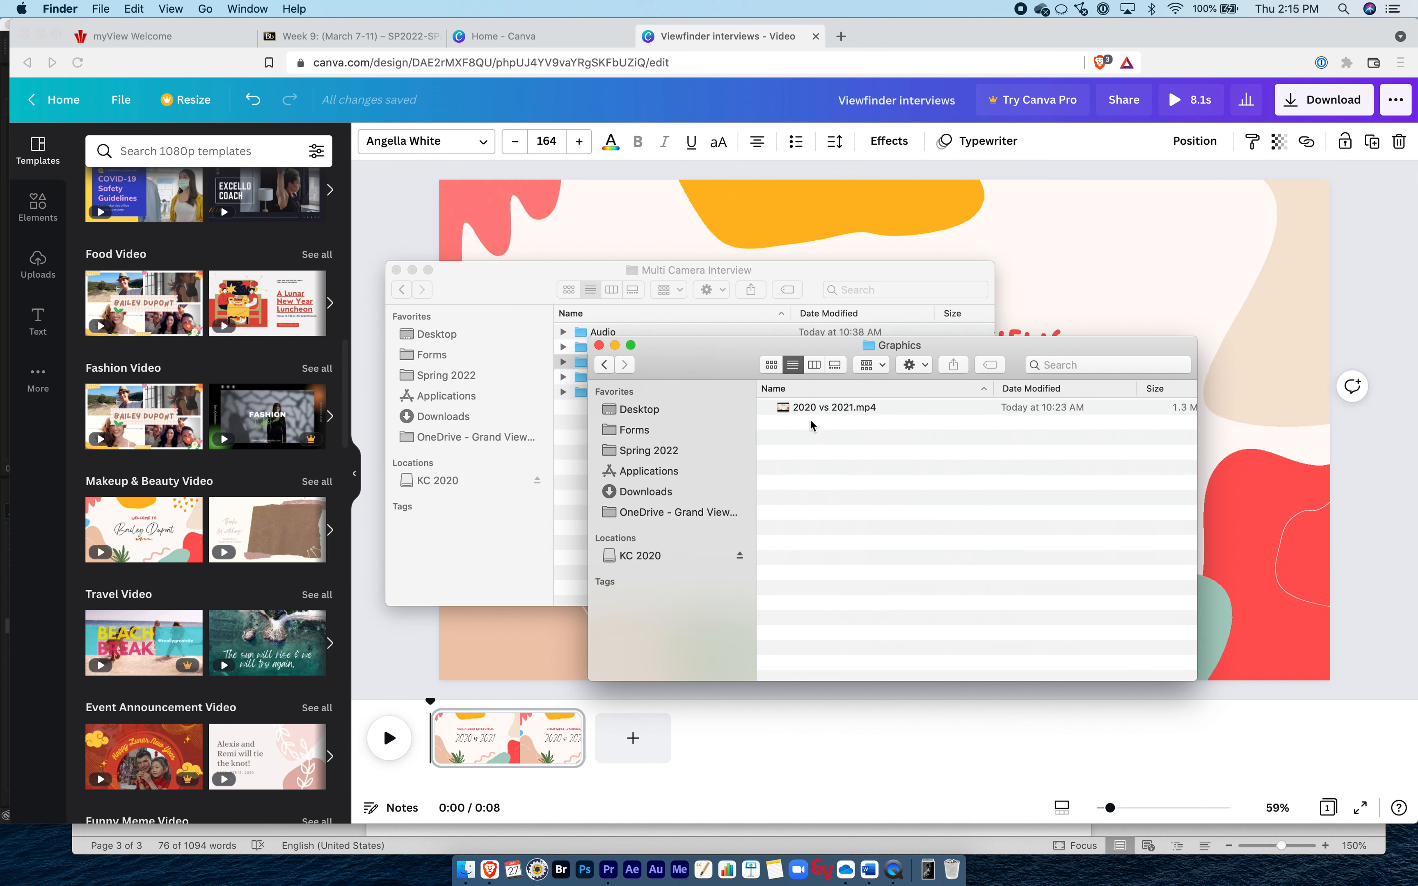
left_click(815, 407)
Paste 2020 vs 2021.mp4 into the Desktop project's Graphics folder and close the source Finder window.
left_click(551, 311)
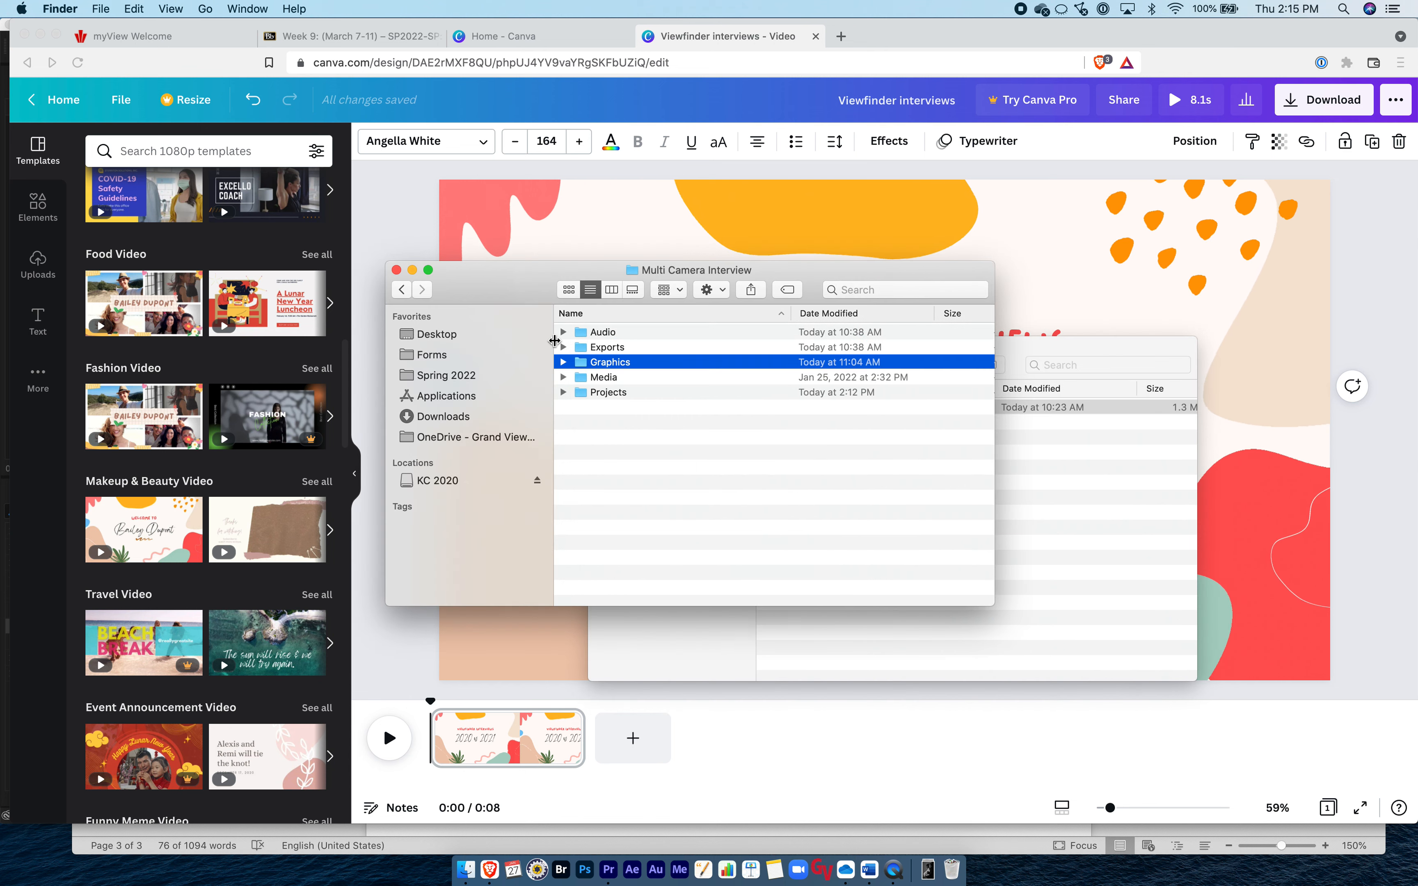
double_click(609, 361)
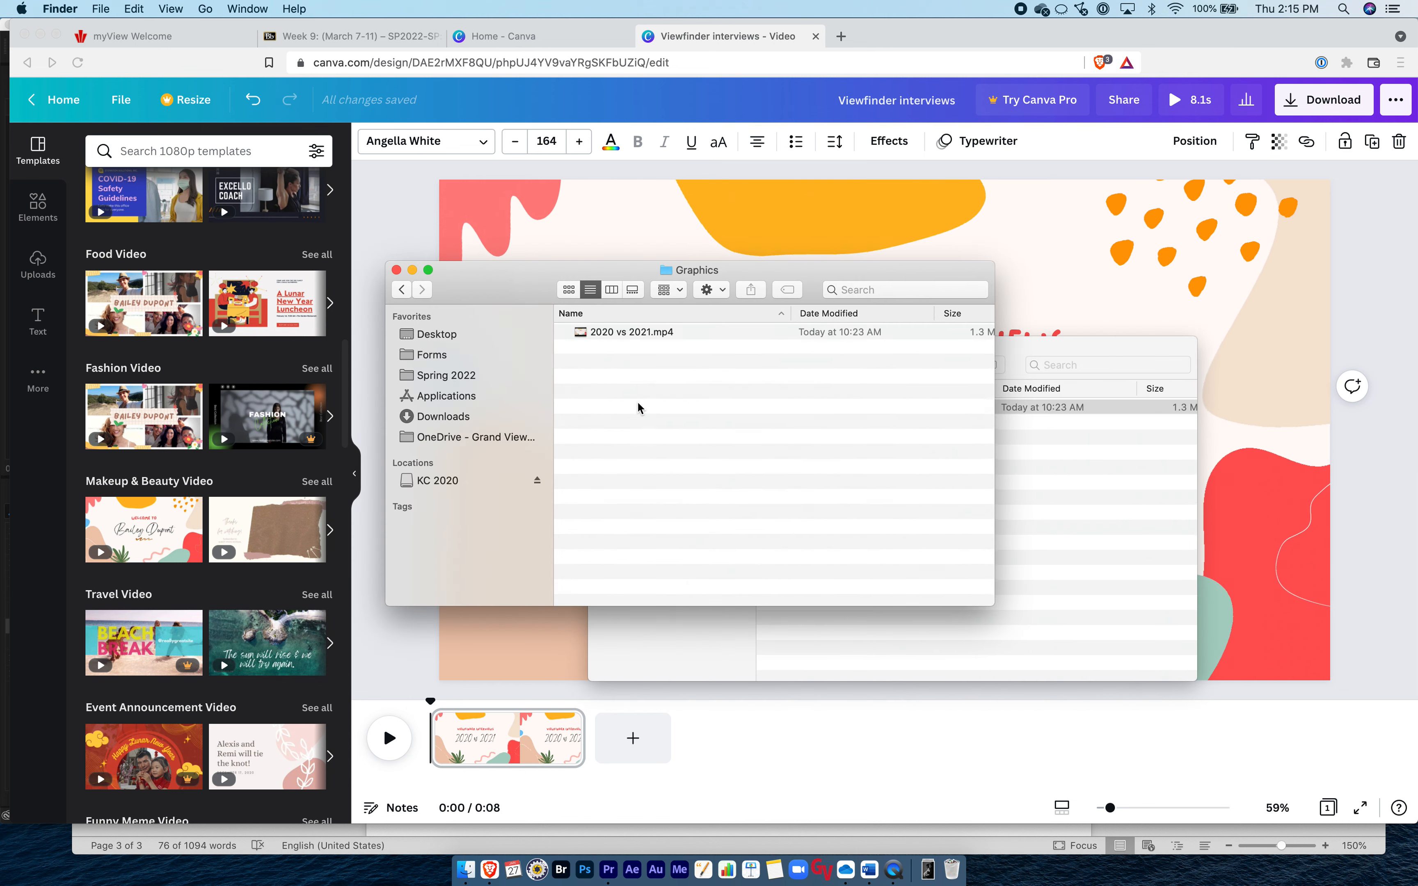
left_click(1032, 350)
left_click(599, 345)
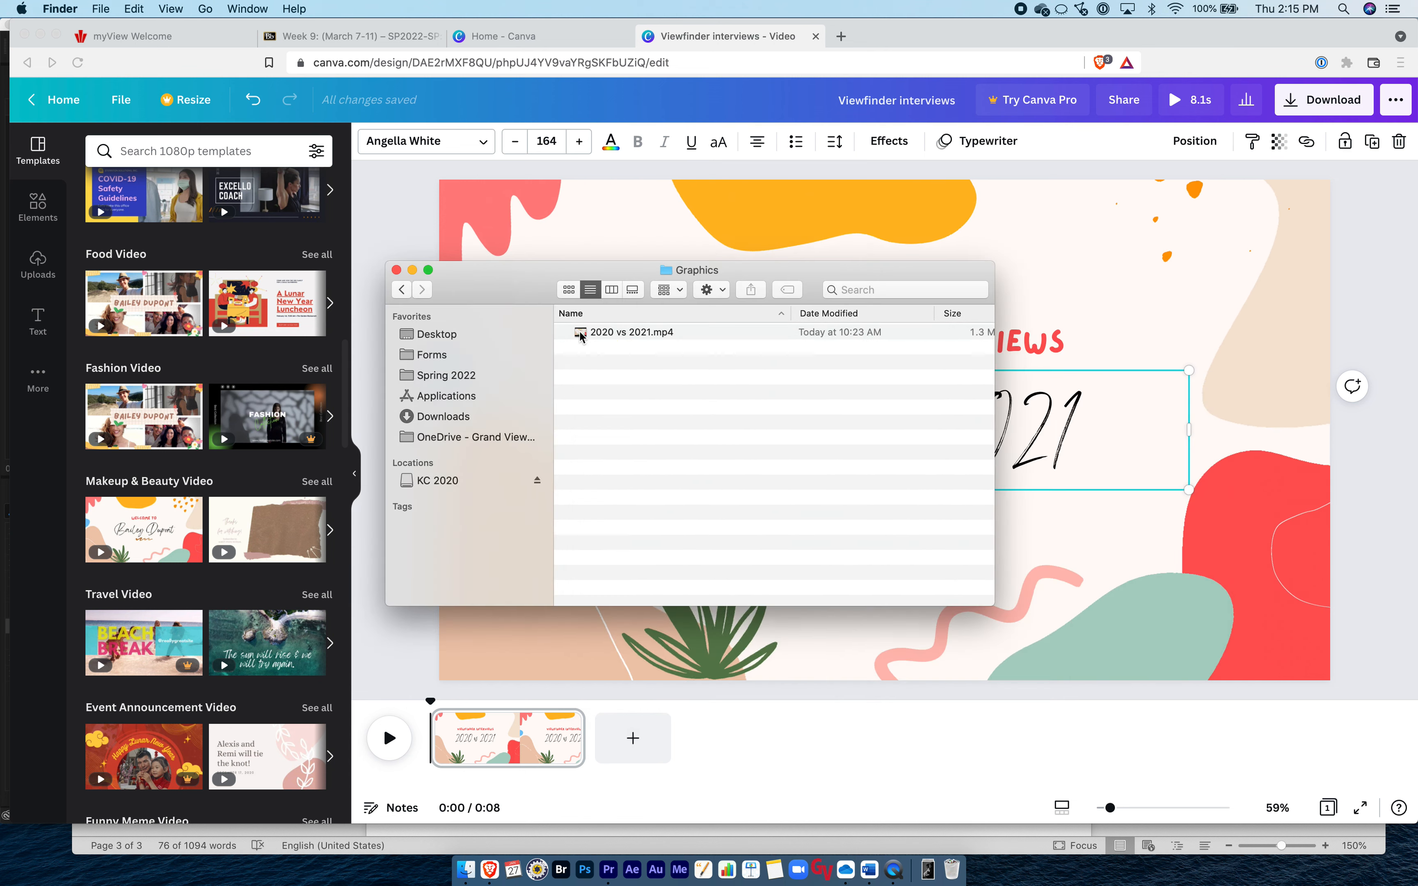
left_click_drag(526, 293, 712, 342)
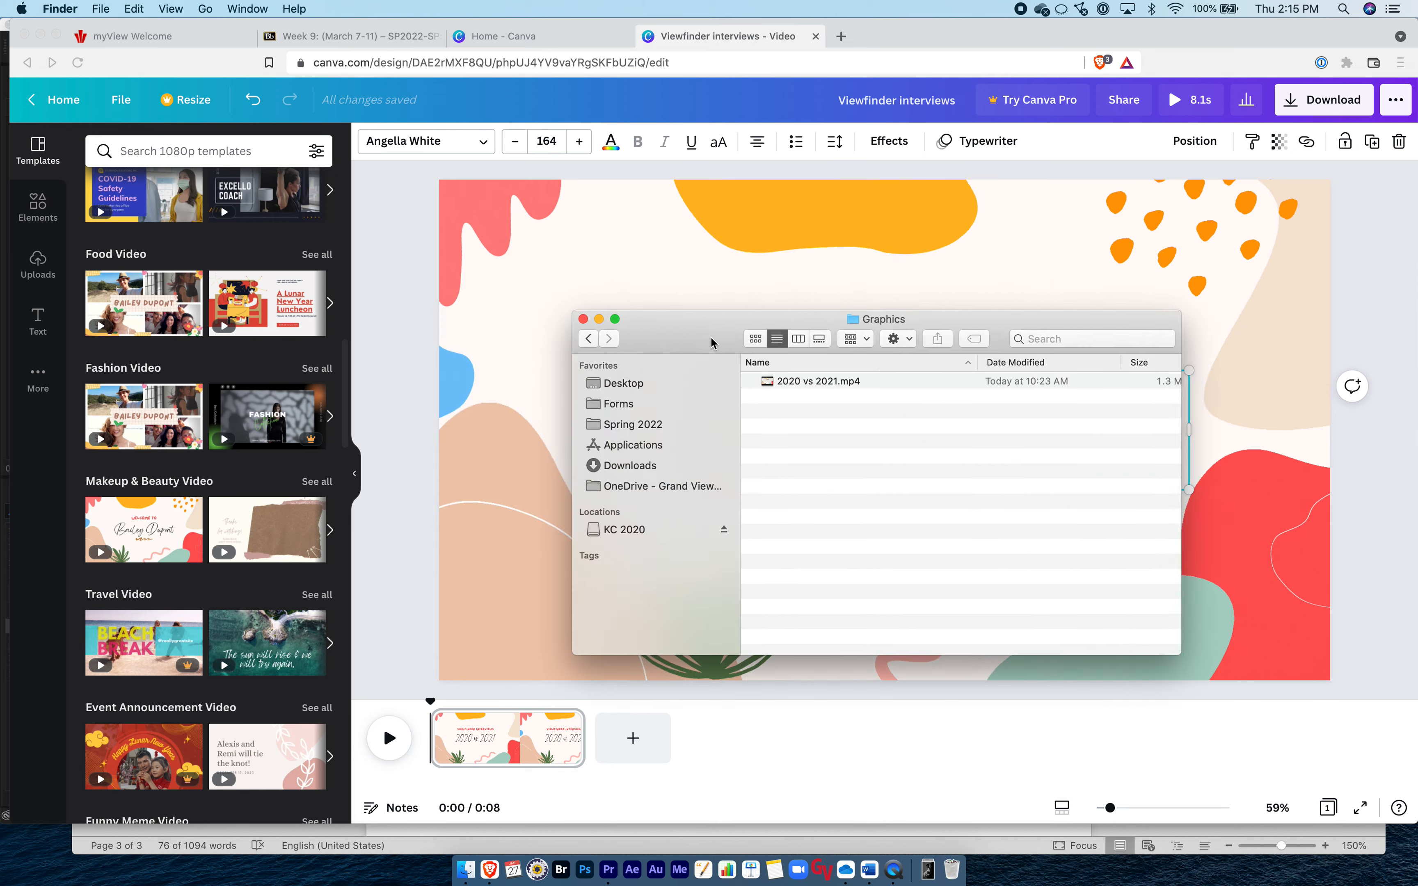
Close the Canva design tab, hide the browser, and go back to the Multi Camera Interview folder in Finder.
left_click(814, 36)
key("super+h")
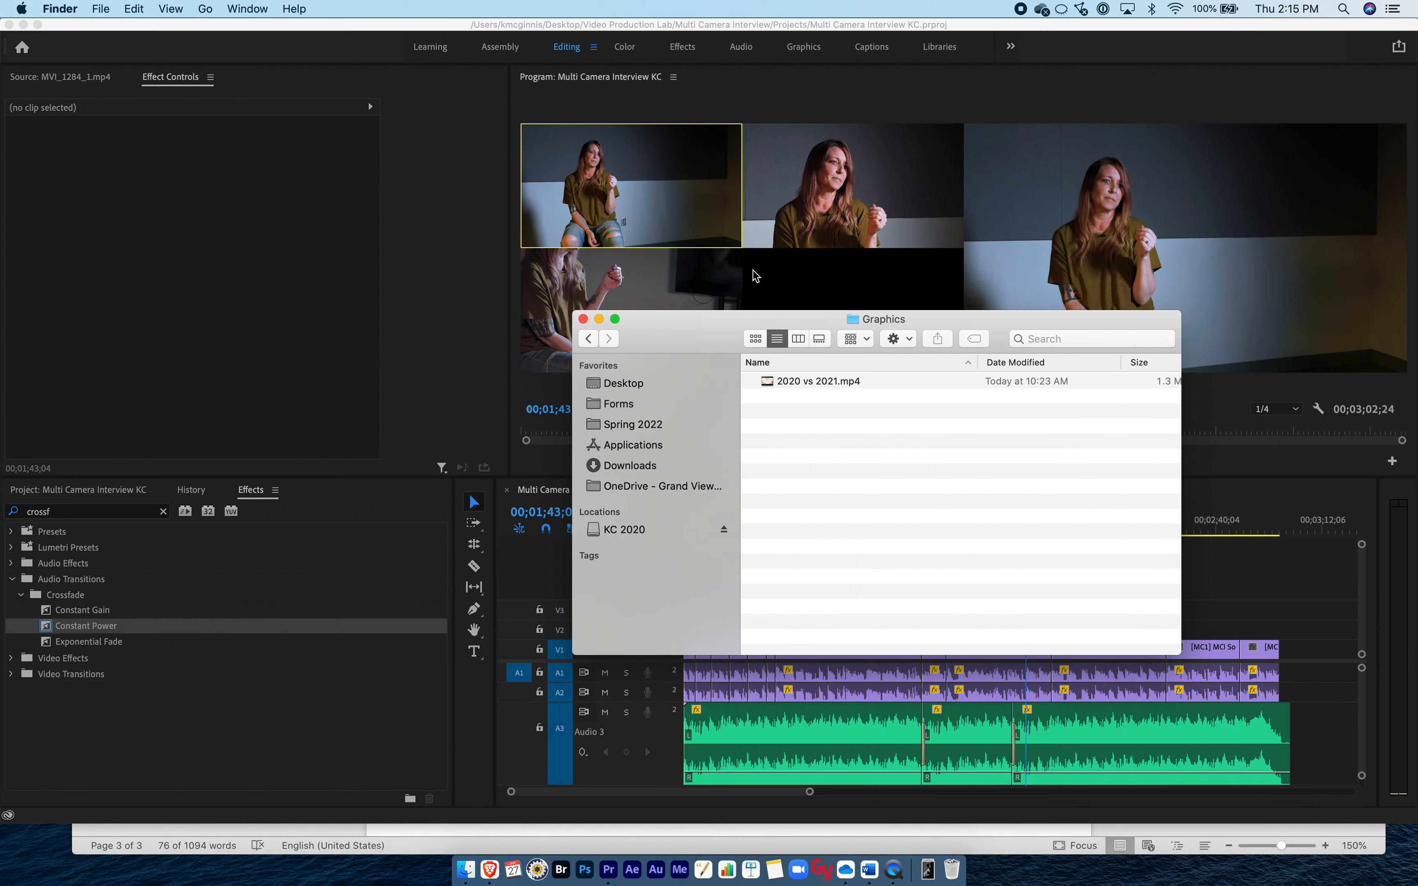
left_click(587, 341)
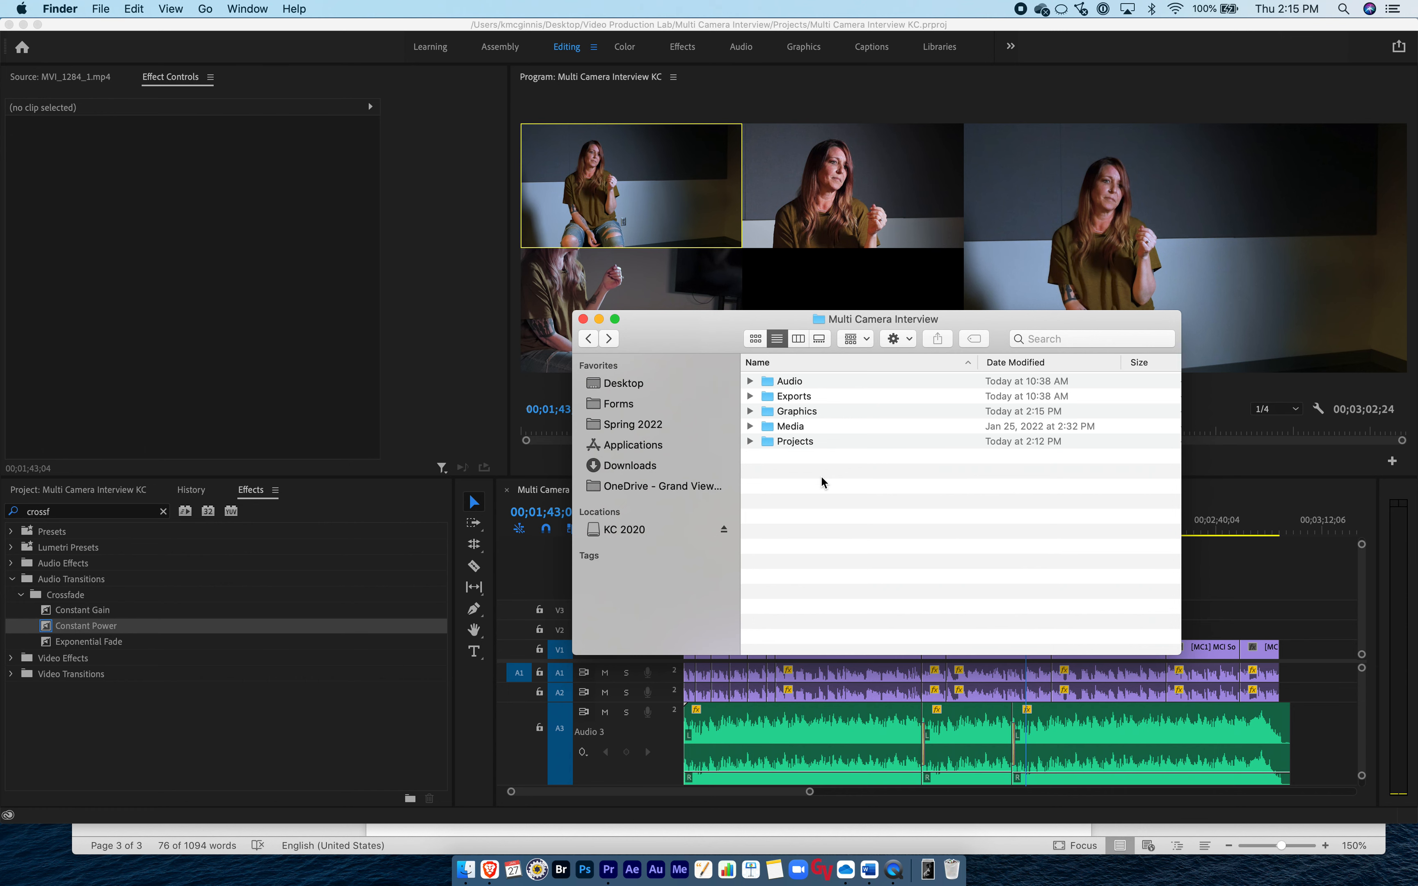
Switch to Premiere Pro, show the project's bins, and collapse the Audio bin.
left_click(90, 496)
left_click(97, 491)
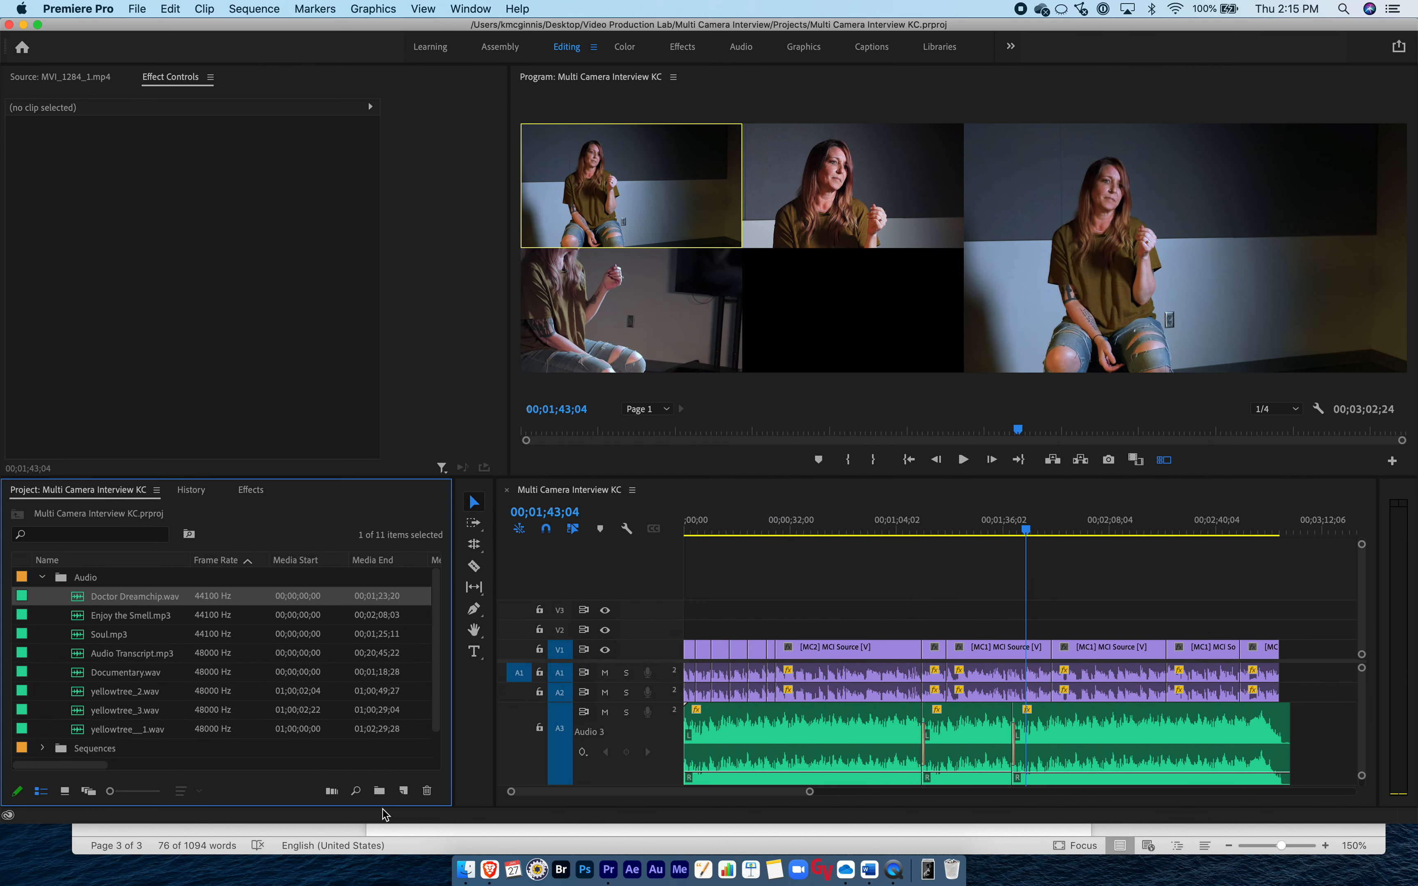
left_click(43, 578)
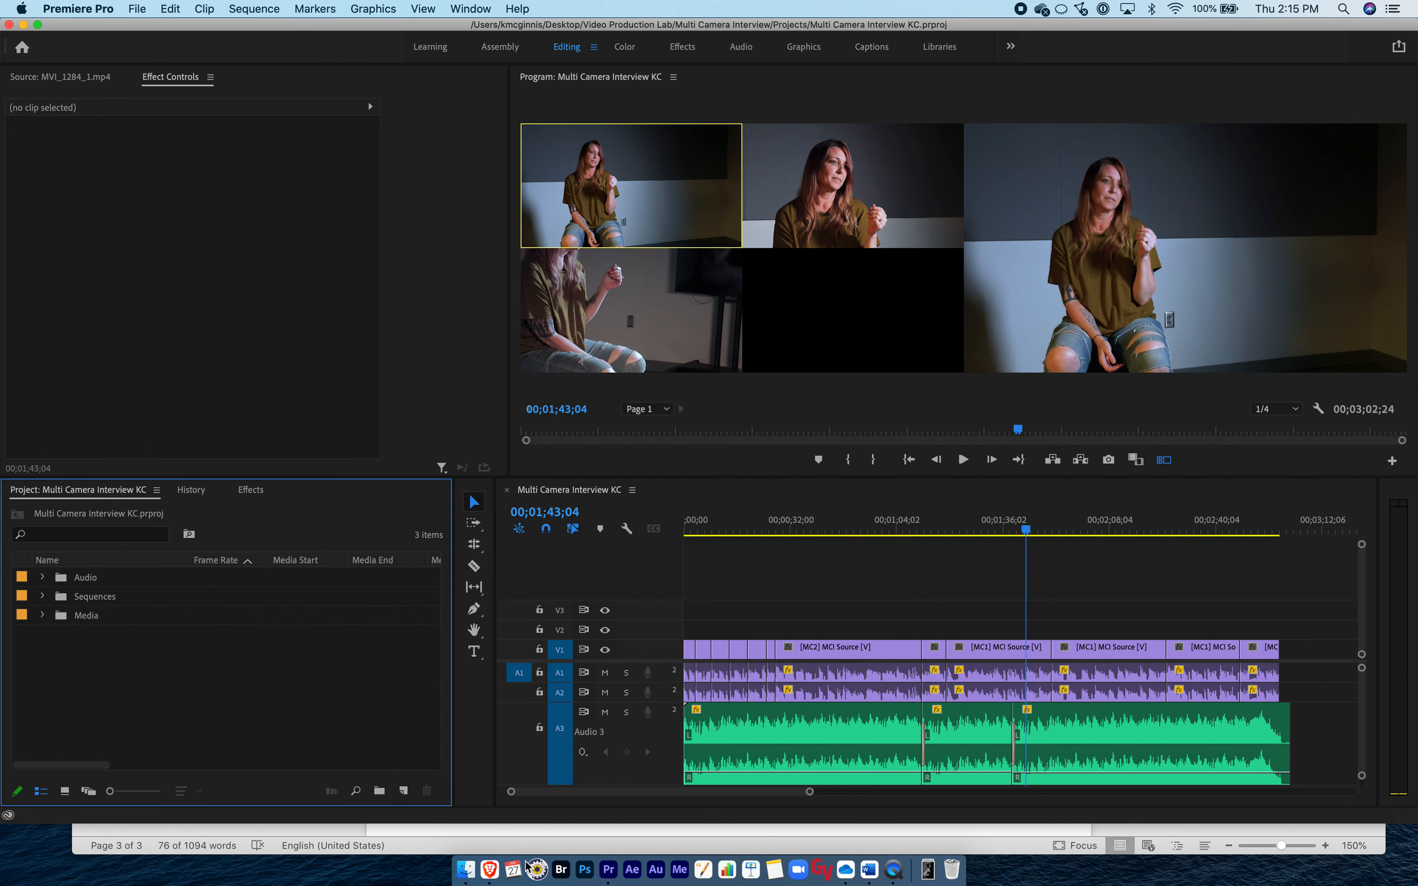
Switch to Finder, check the contents of the Graphics folder in Multi Camera Interview, and return to Premiere Pro.
left_click(466, 870)
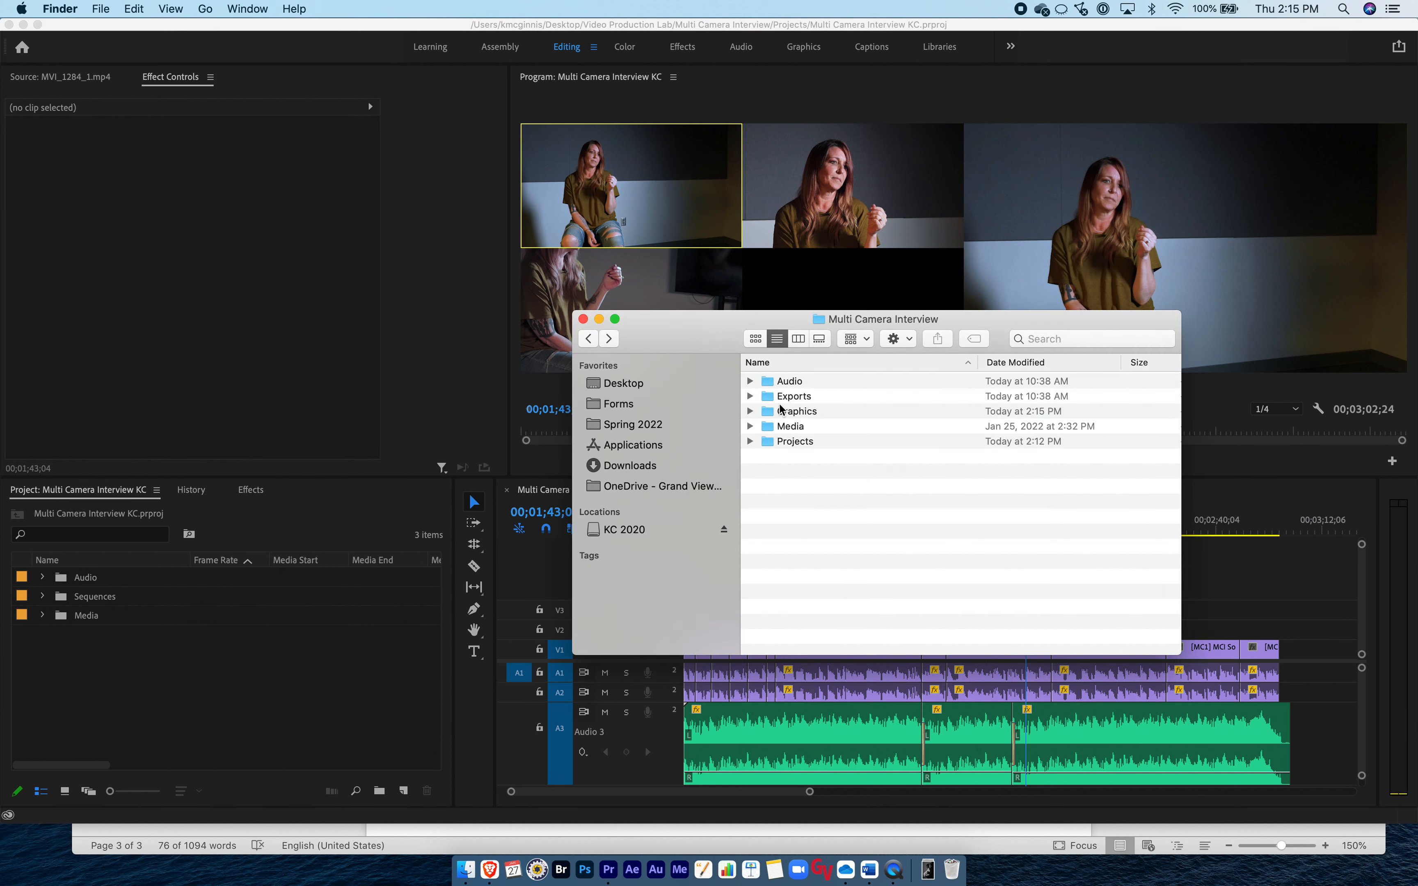
left_click(782, 410)
left_click(750, 412)
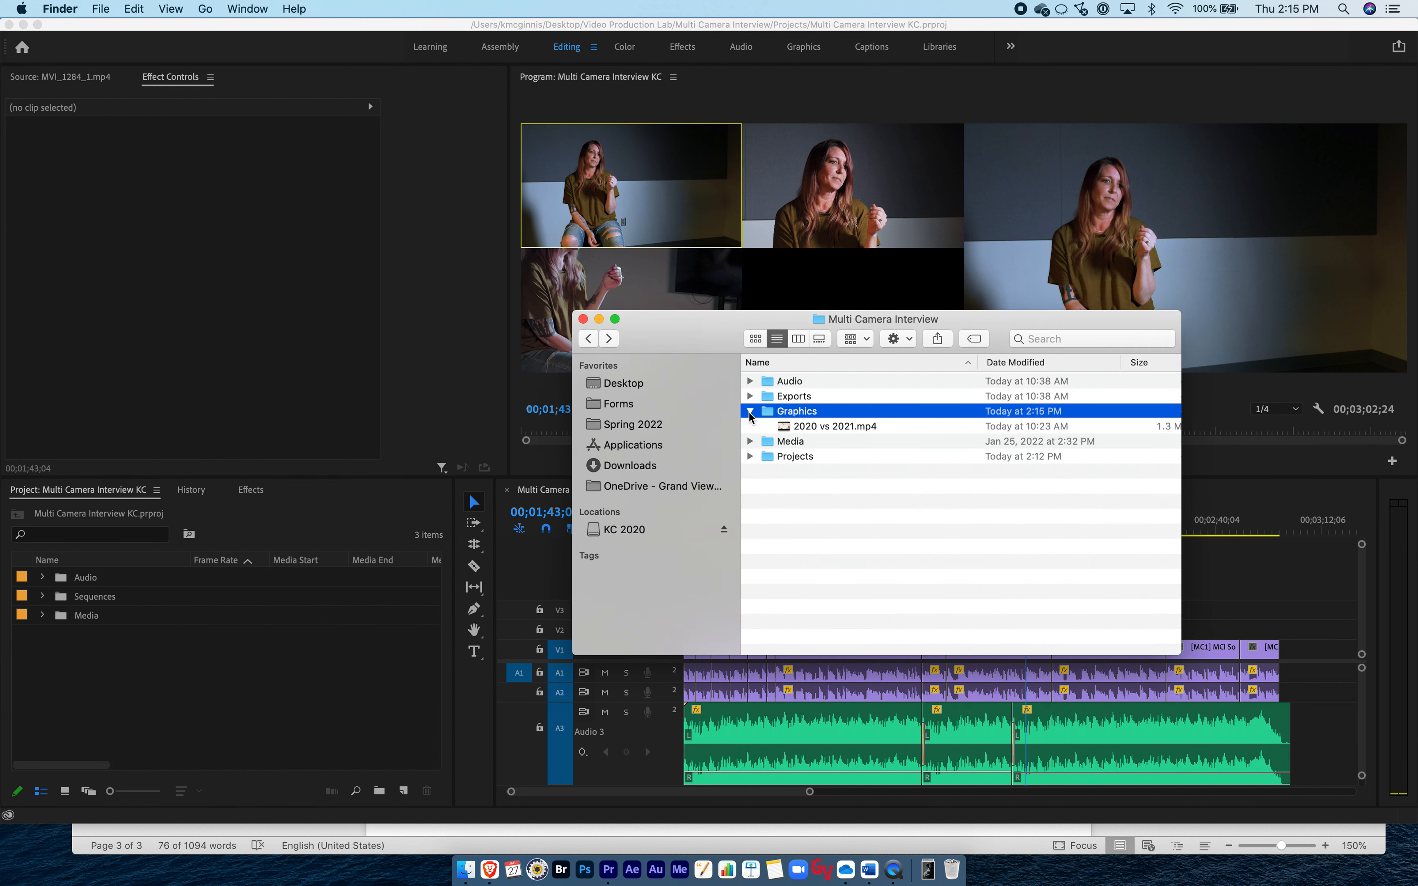
left_click(750, 412)
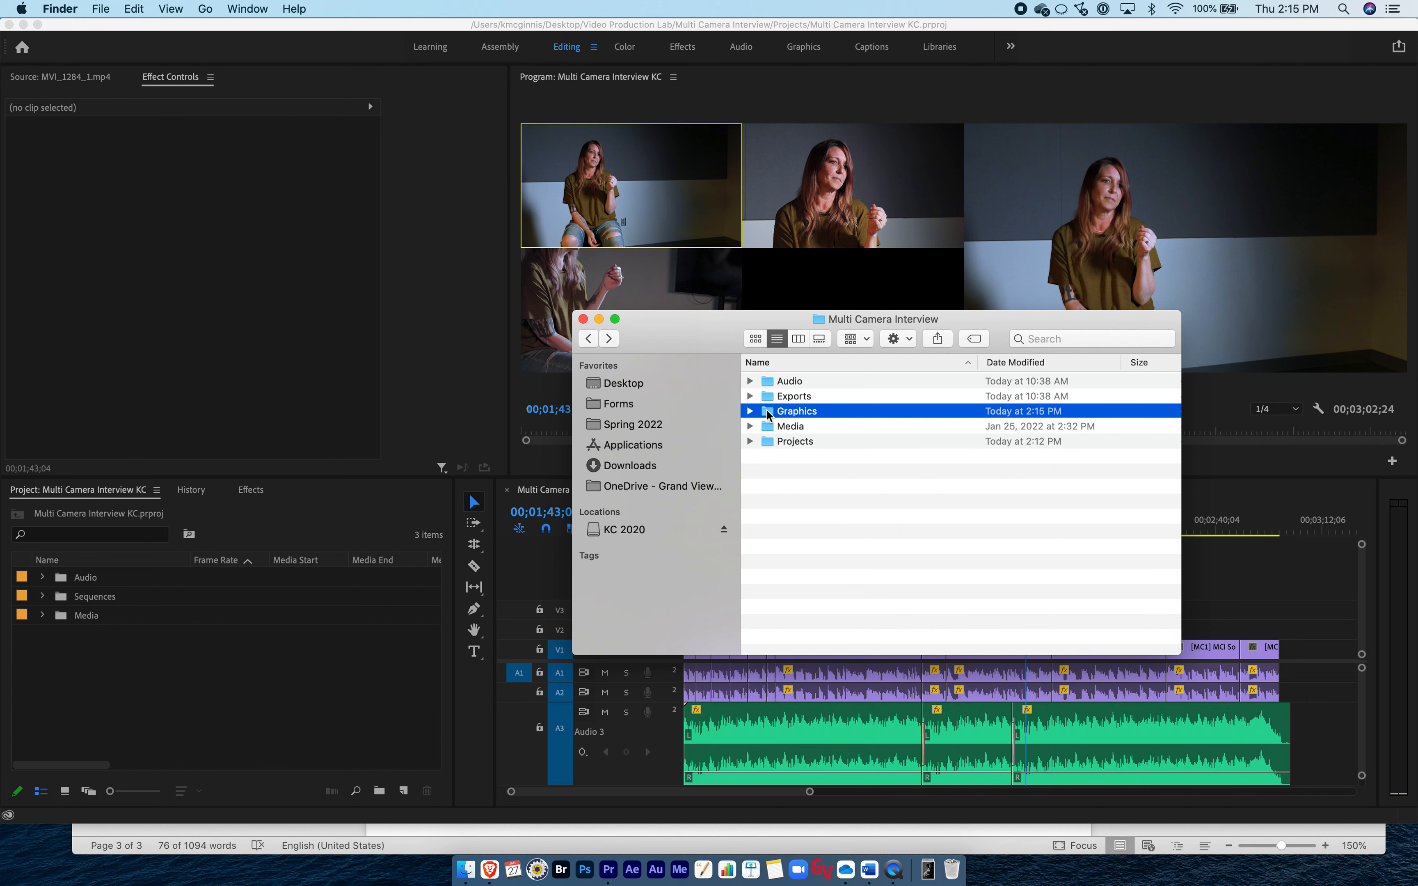
left_click(176, 722)
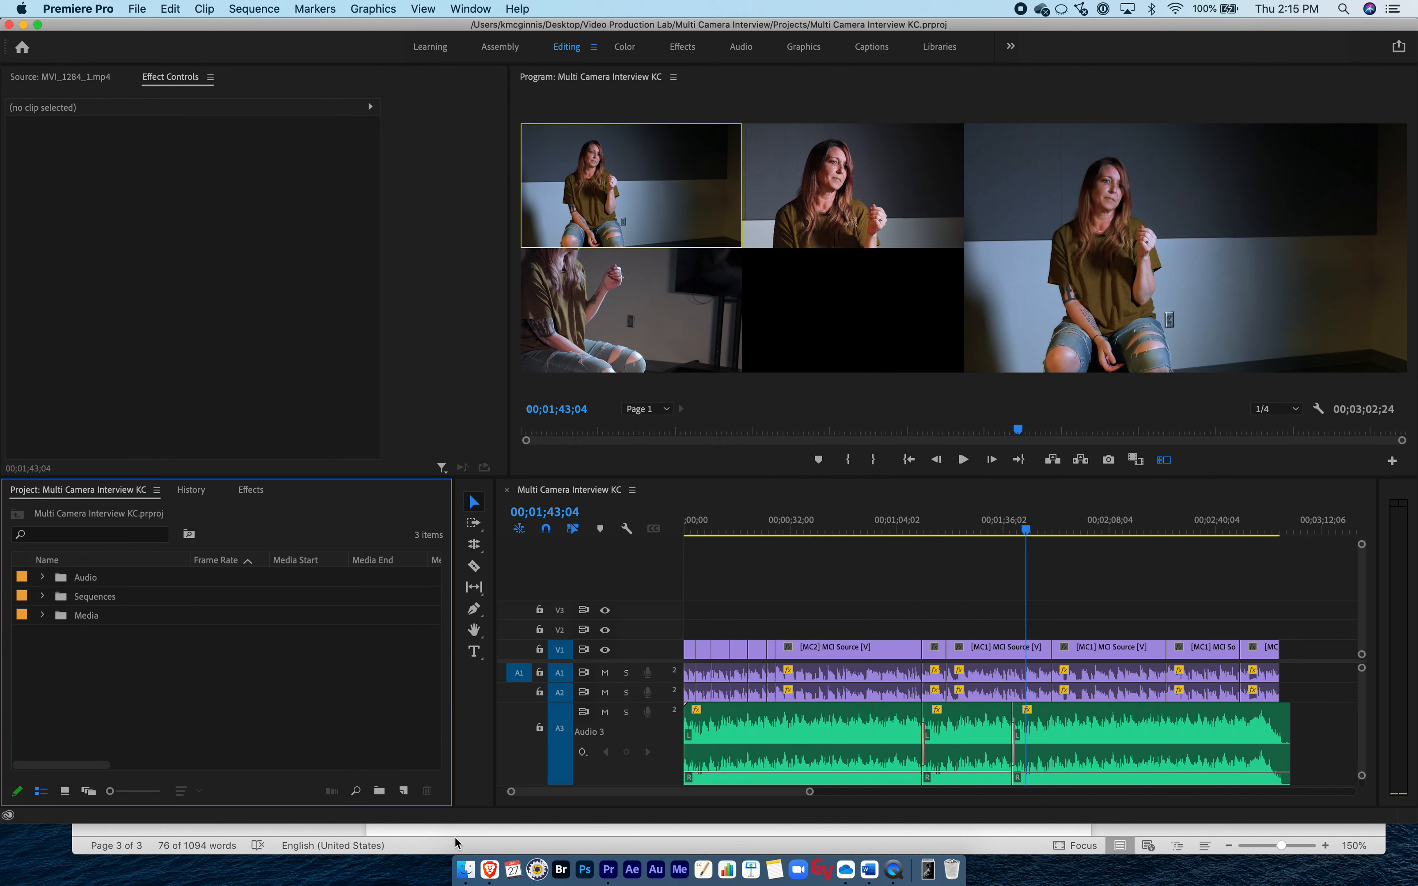
Import the Graphics folder from the Multi Camera Interview folder in Finder into the Premiere Pro project as a bin.
left_click(466, 870)
left_click_drag(769, 415, 201, 671)
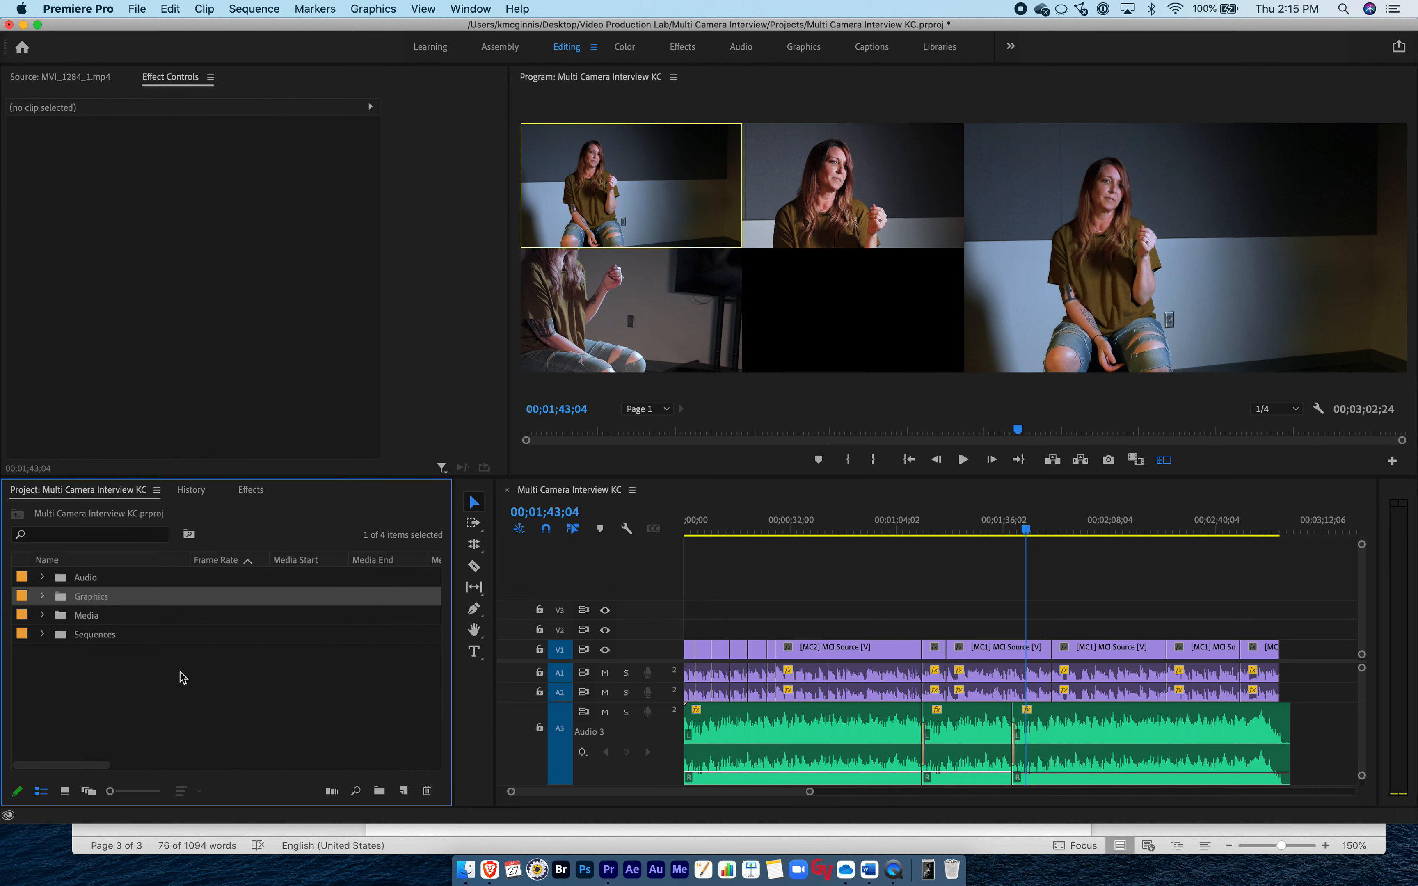
left_click(827, 618)
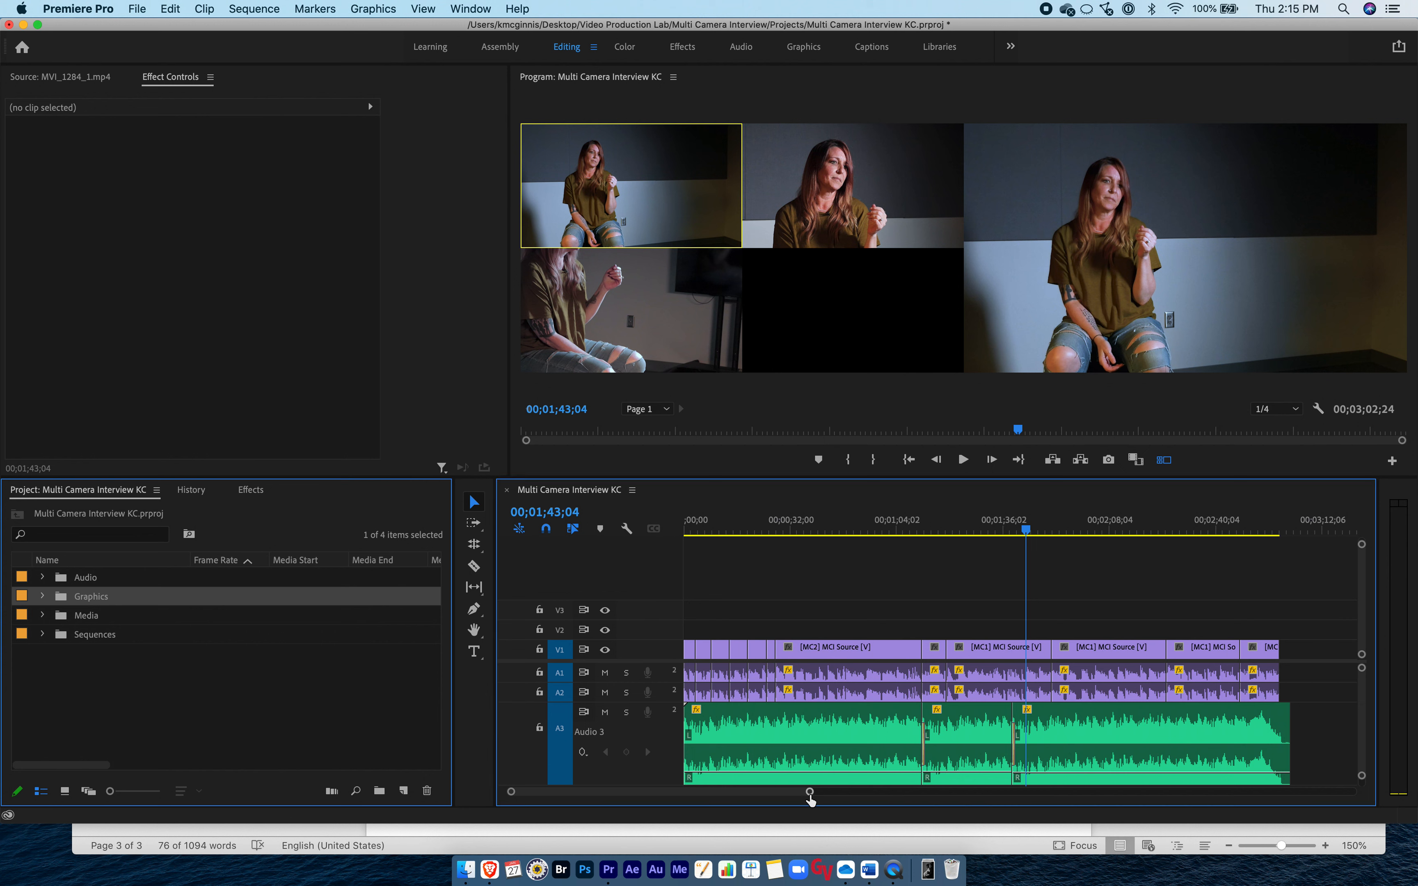
Switch to the Transcript document in Word, check the first answers under Edited Transcript, and return to Premiere Pro.
left_click(869, 870)
scroll(580, 372, "up", 6)
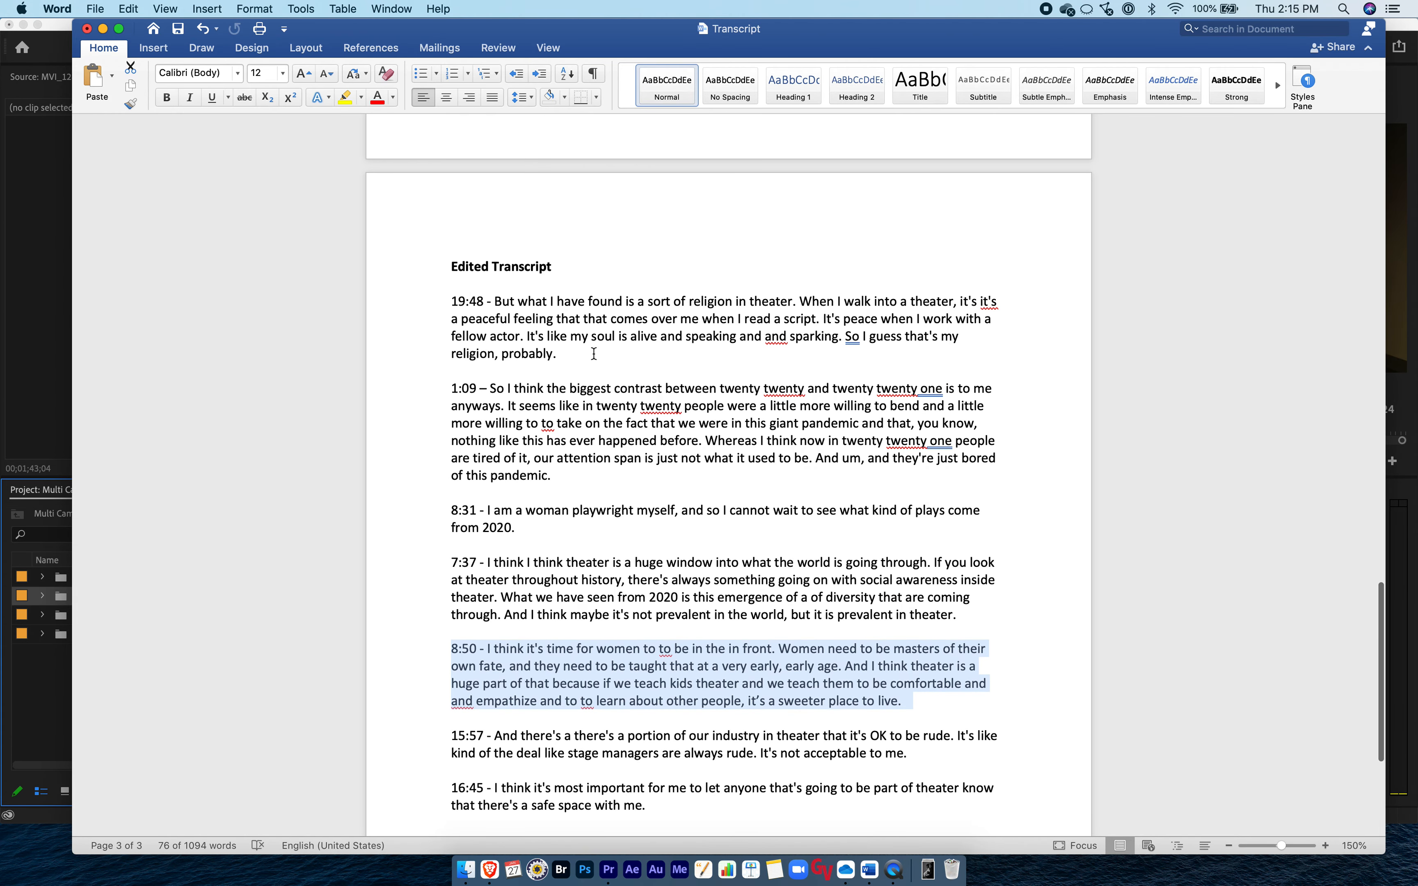
left_click(593, 354)
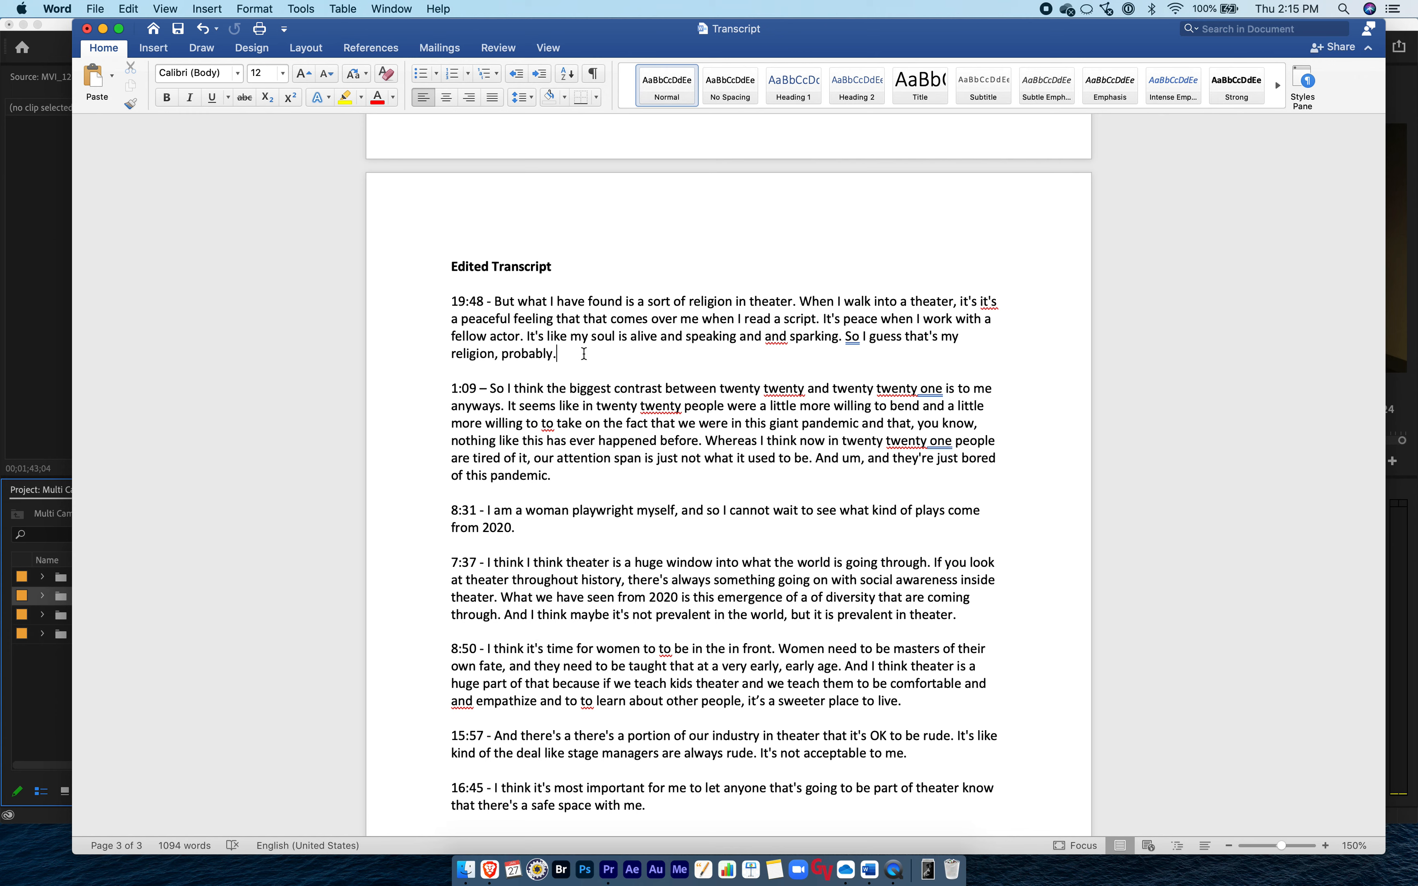
key("super+Tab")
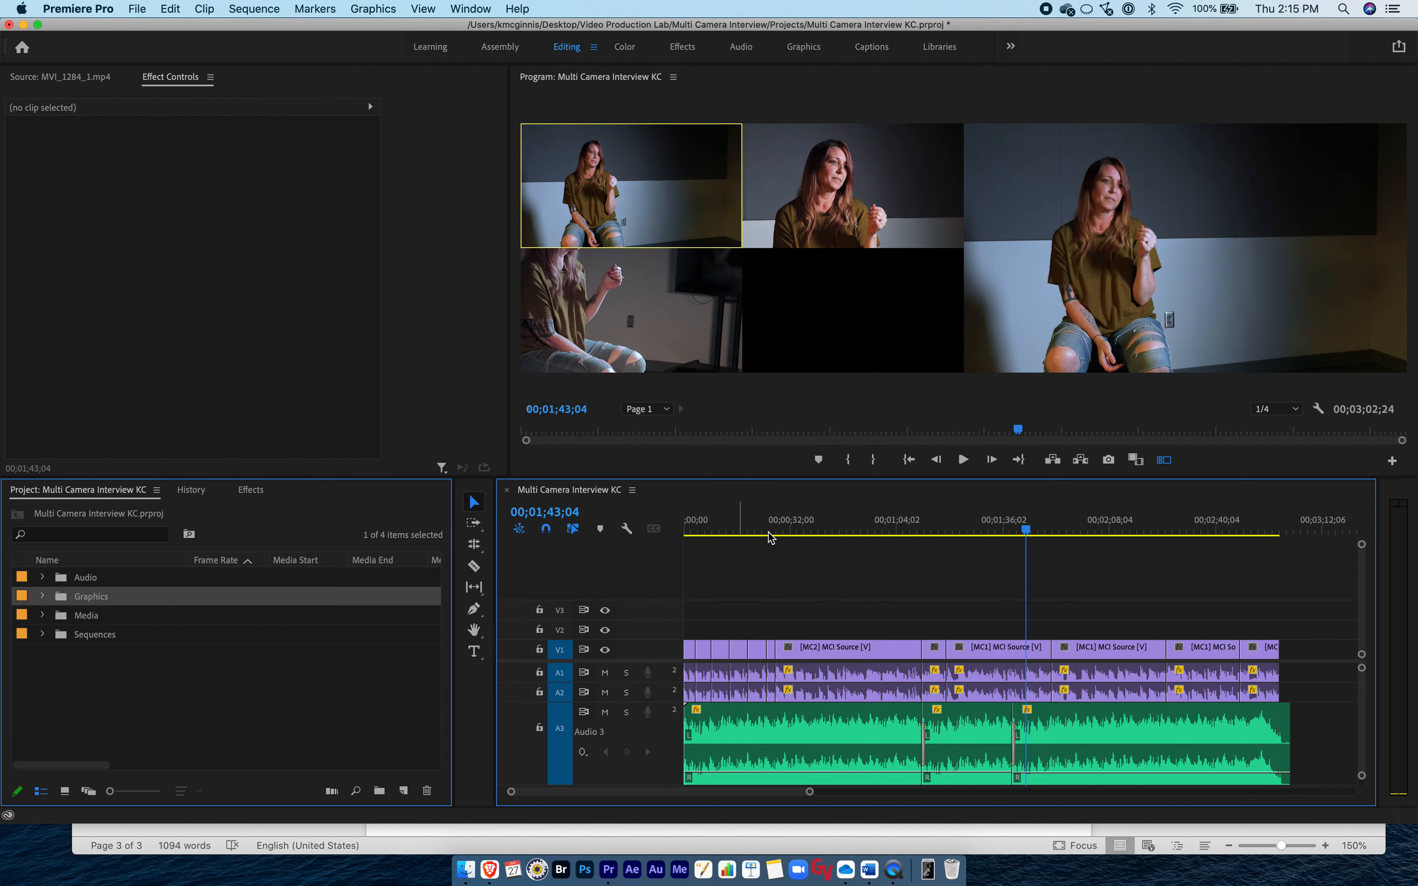
Play the sequence from about 24 seconds to find where the first interview answer ends.
left_click_drag(776, 530, 760, 530)
key("space")
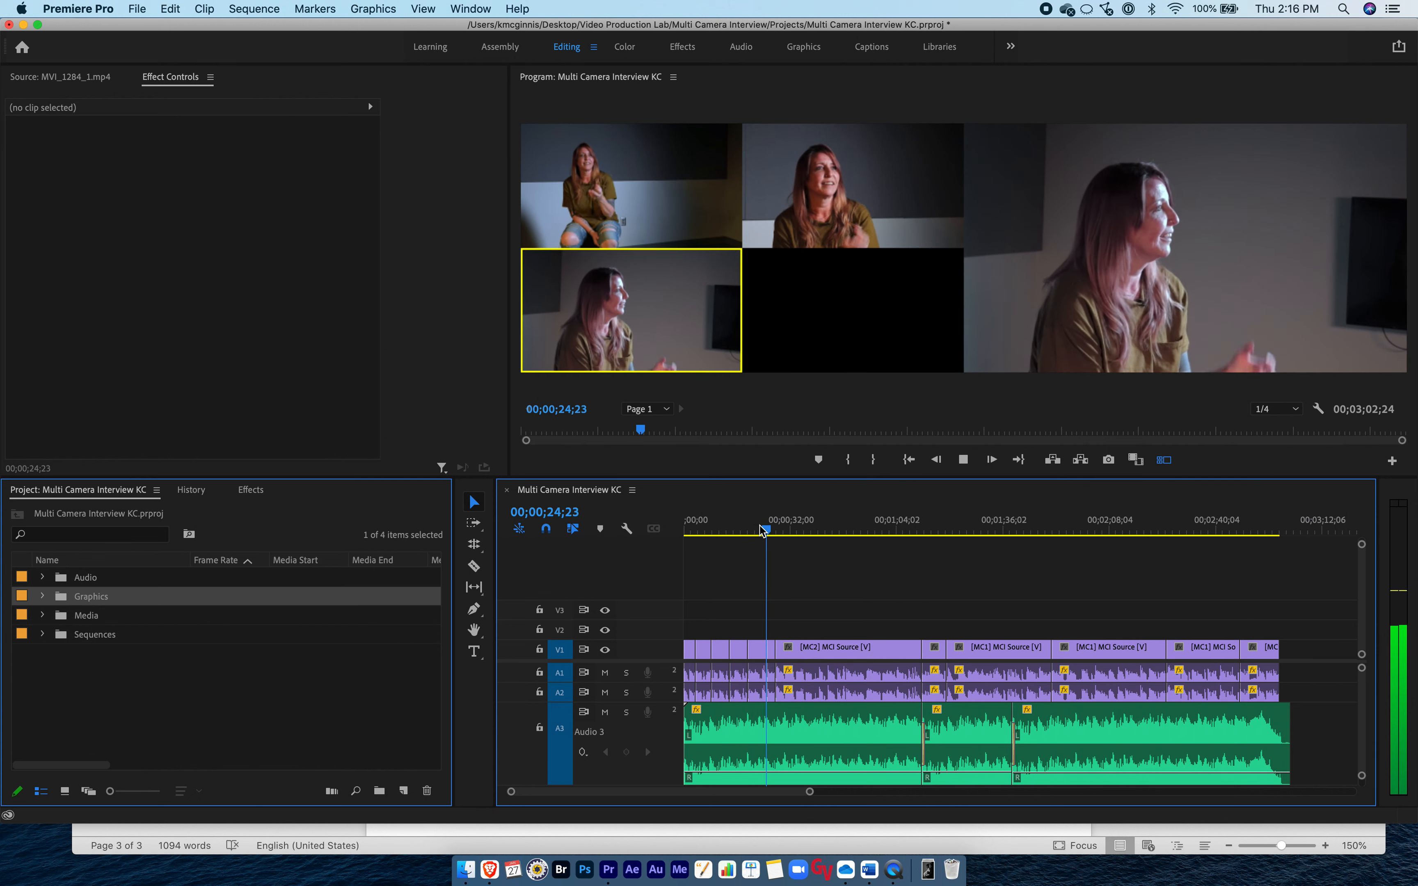
key("1")
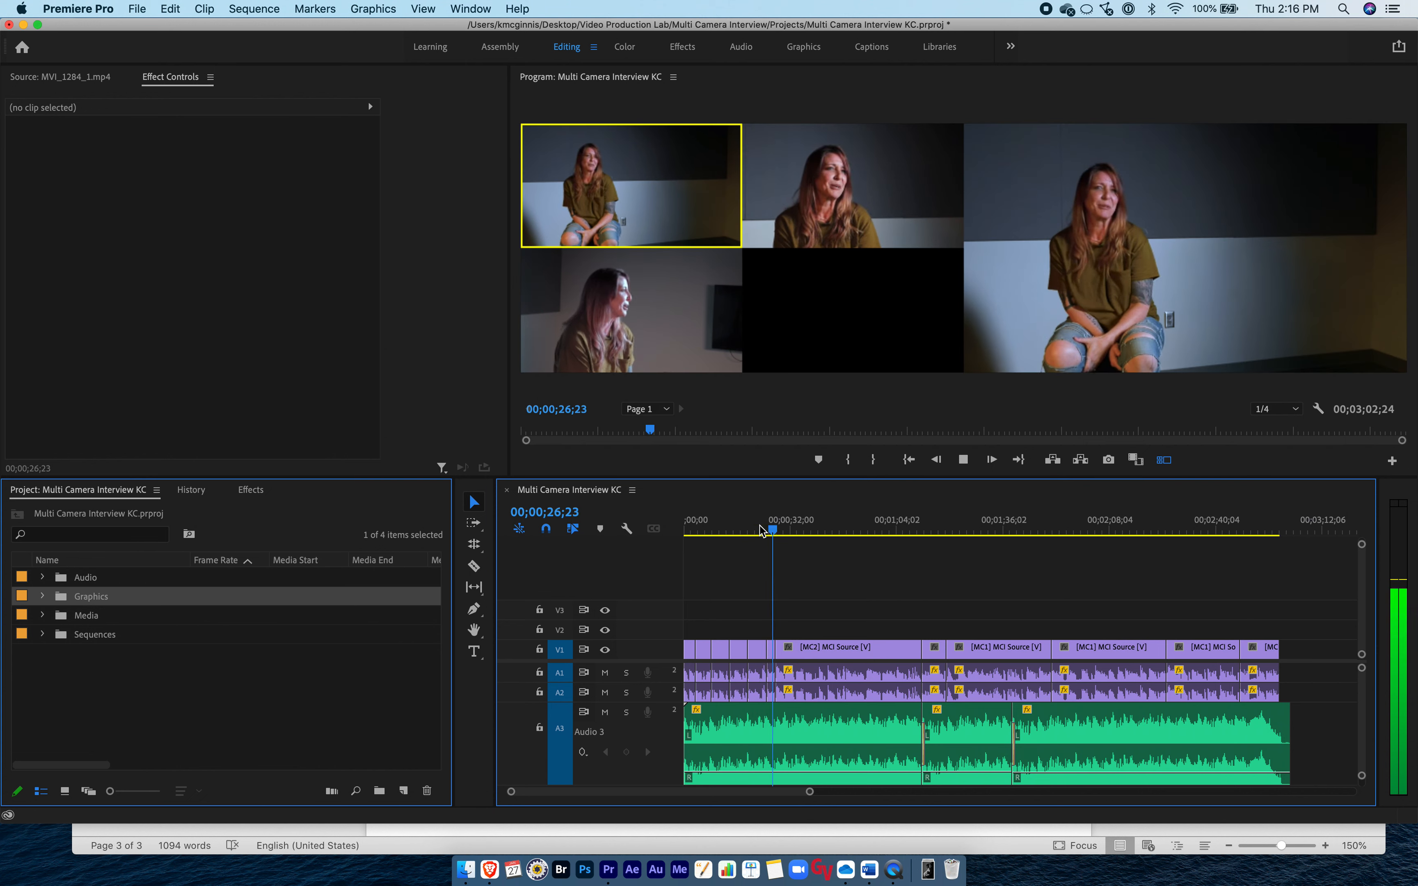
key("2")
key("space")
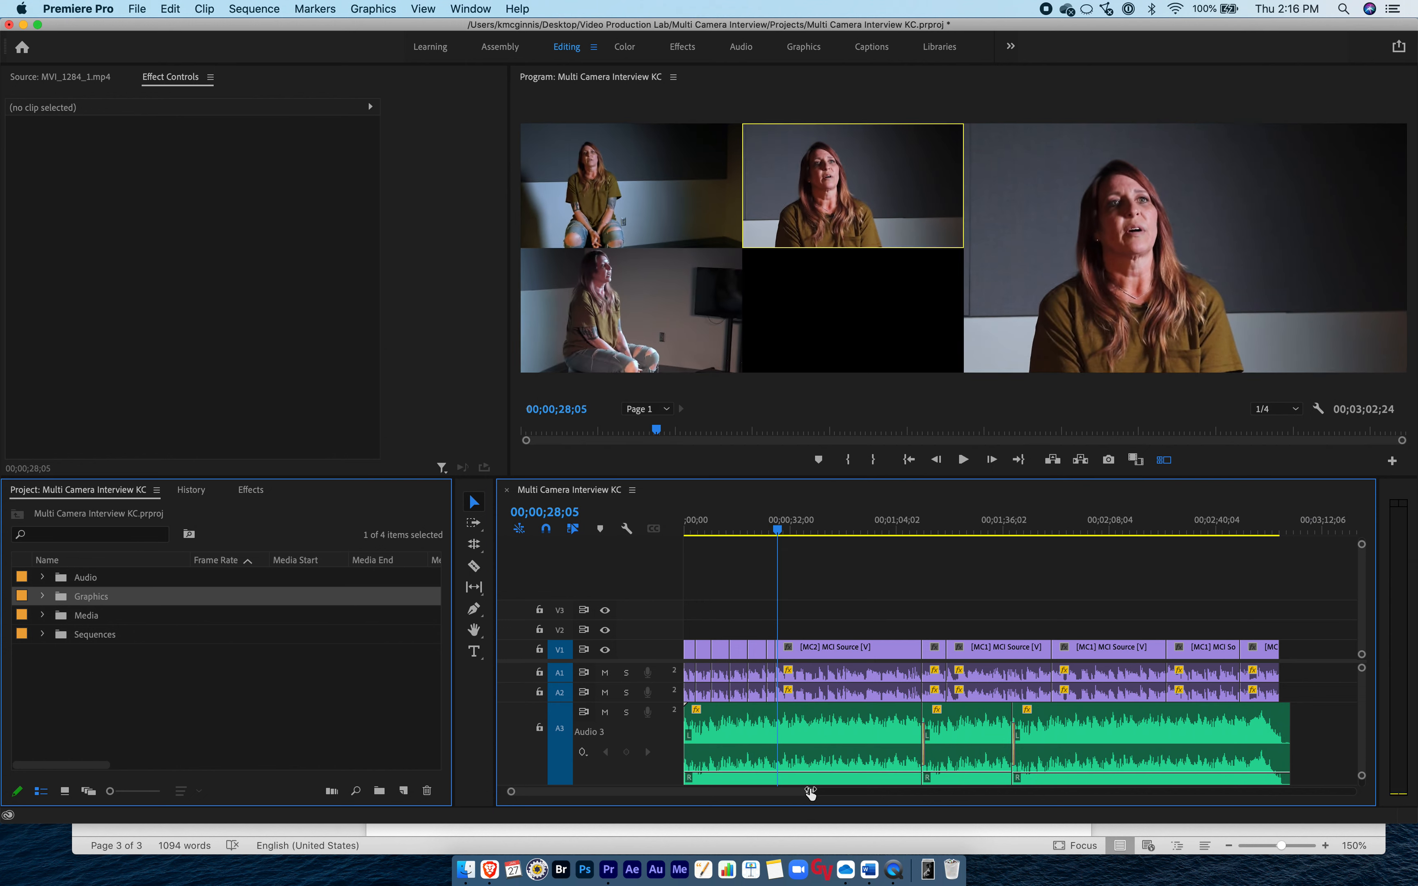
Select all interview clips after the 28-second cut and shift them along the timeline, opening a gap of about 22 seconds.
mouse_move(808, 790)
left_mouse_down()
mouse_move(790, 790)
mouse_move(812, 789)
left_mouse_up()
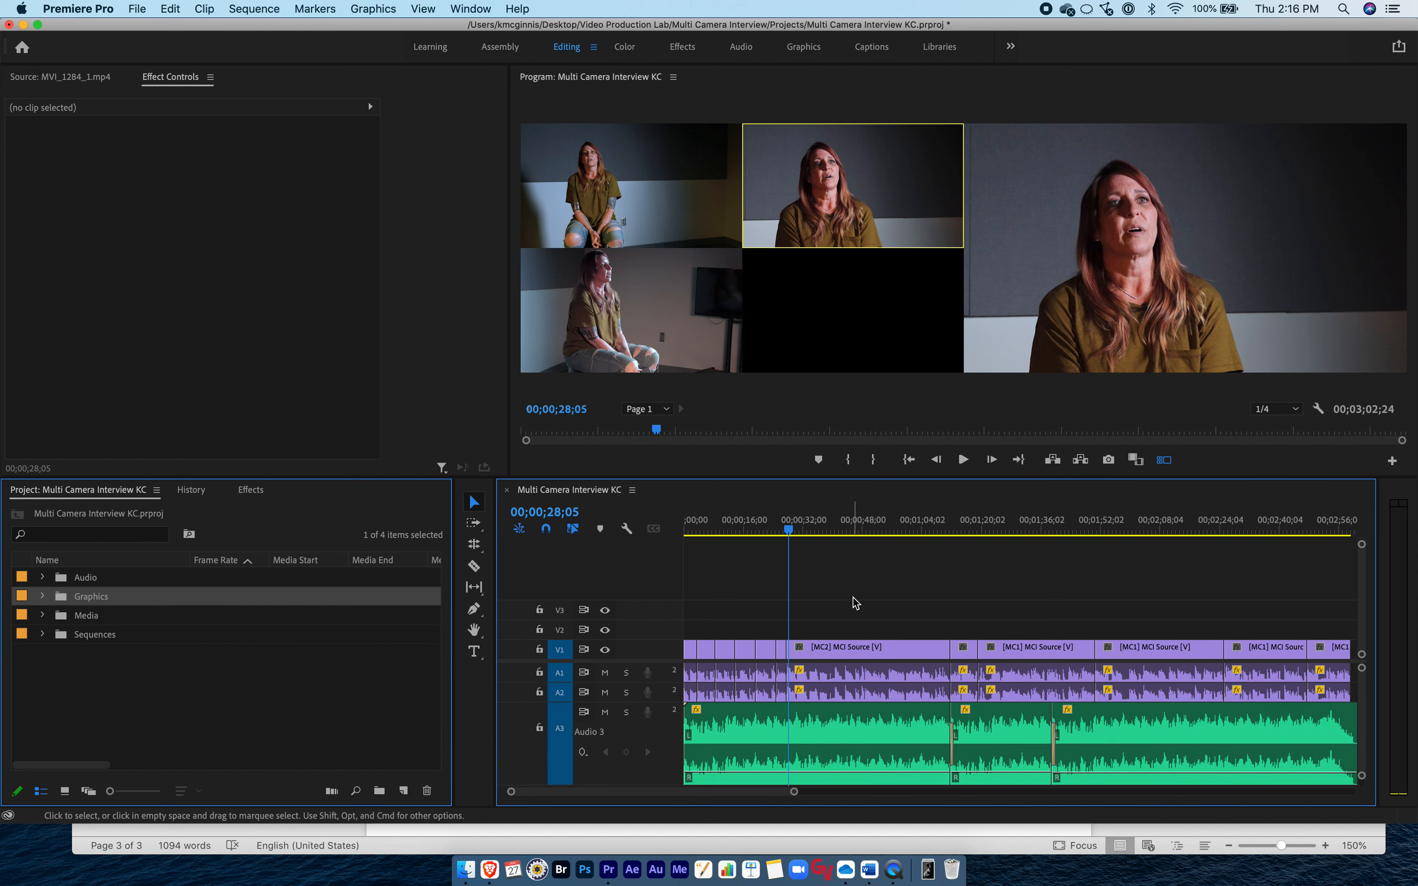
scroll(861, 620, "right", 2)
left_click_drag(799, 617, 1287, 687)
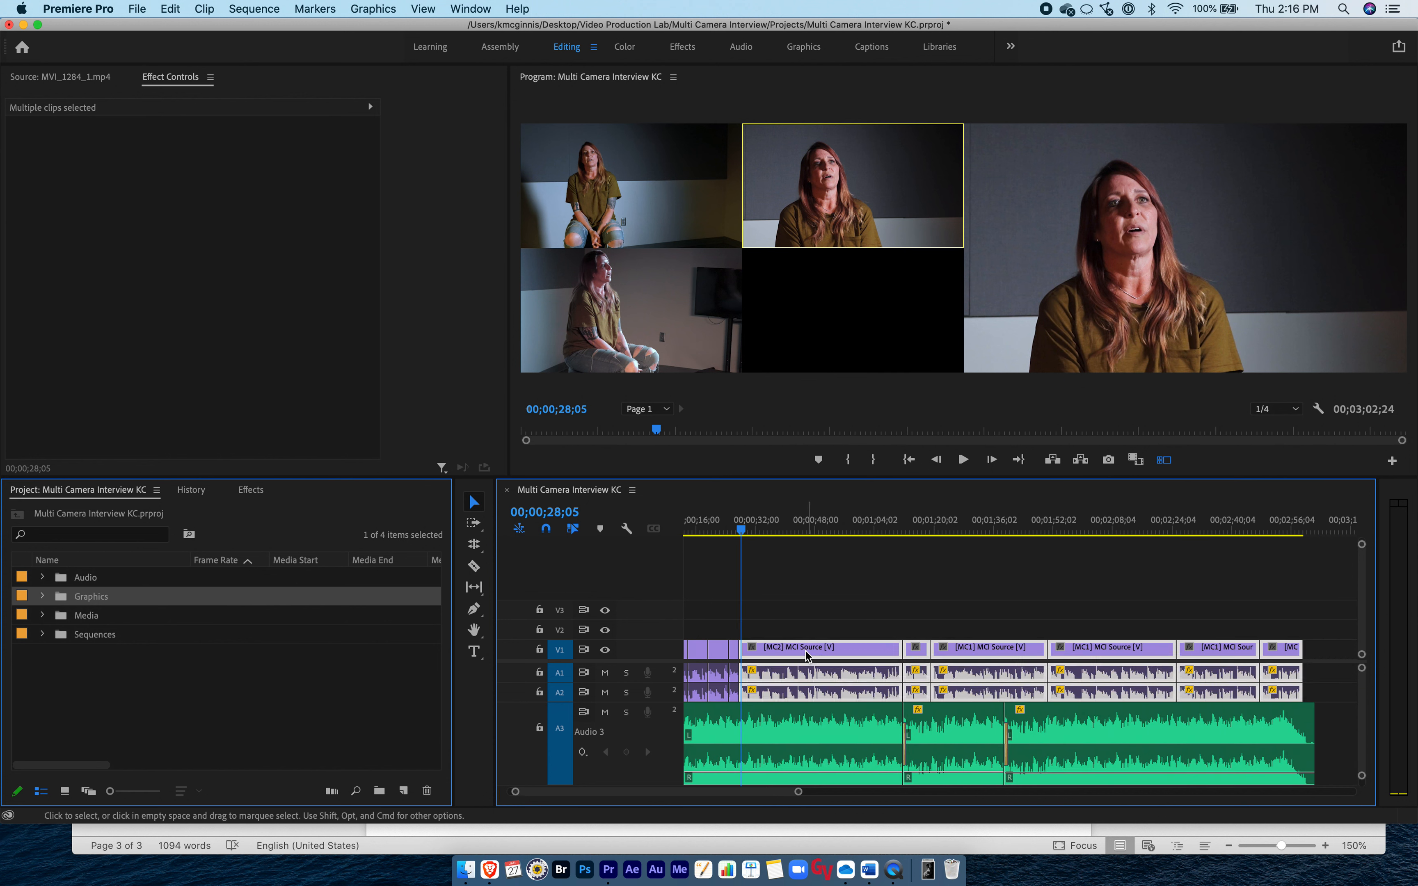
left_click_drag(784, 653, 873, 652)
left_click(756, 527)
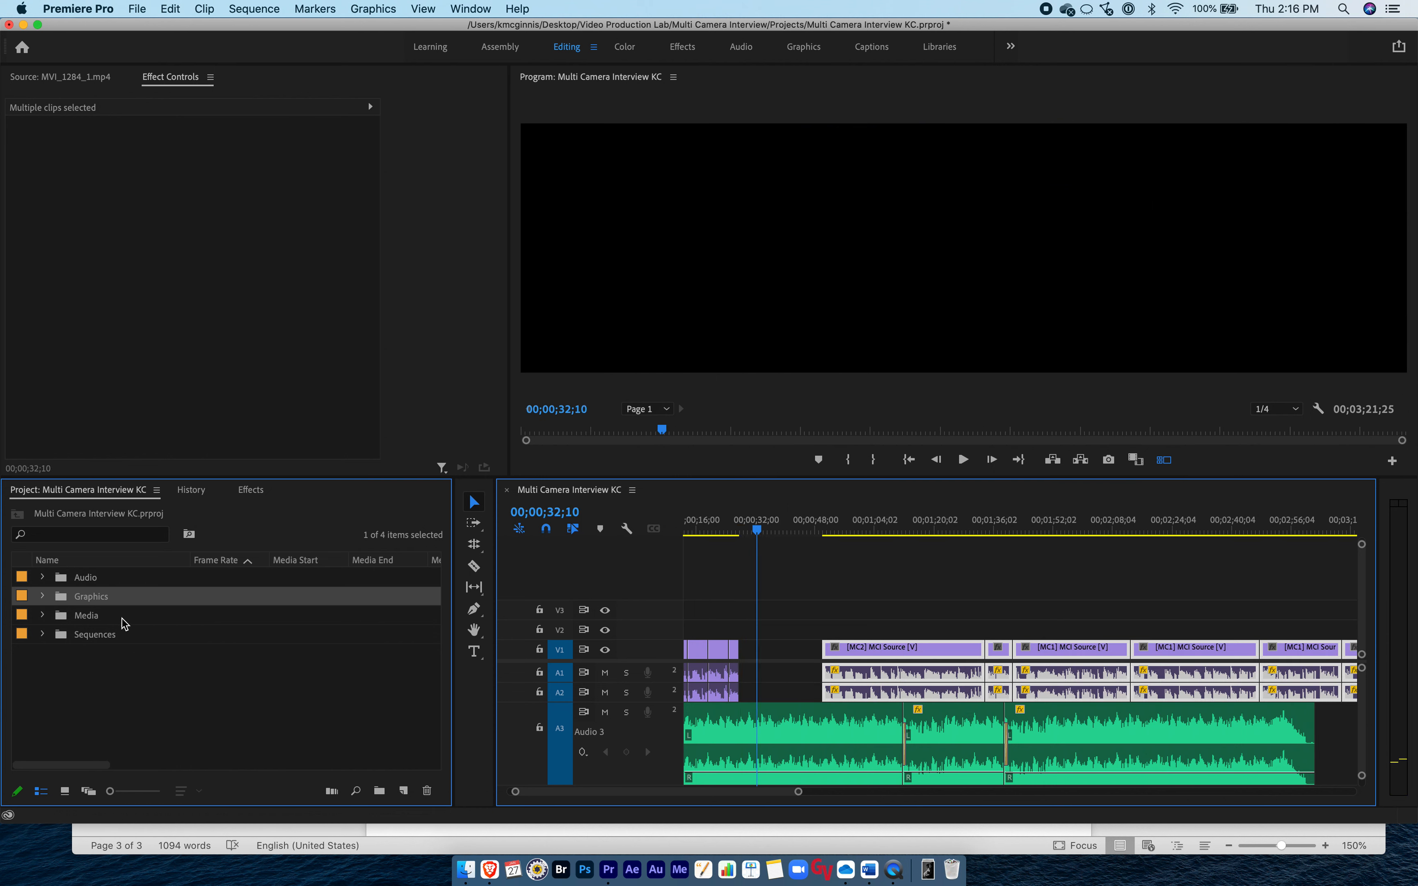
Place 2020 vs 2021.mp4 from the Graphics bin on V1 at the start of the gap, directly after the first answer.
left_click(42, 596)
left_click(82, 617)
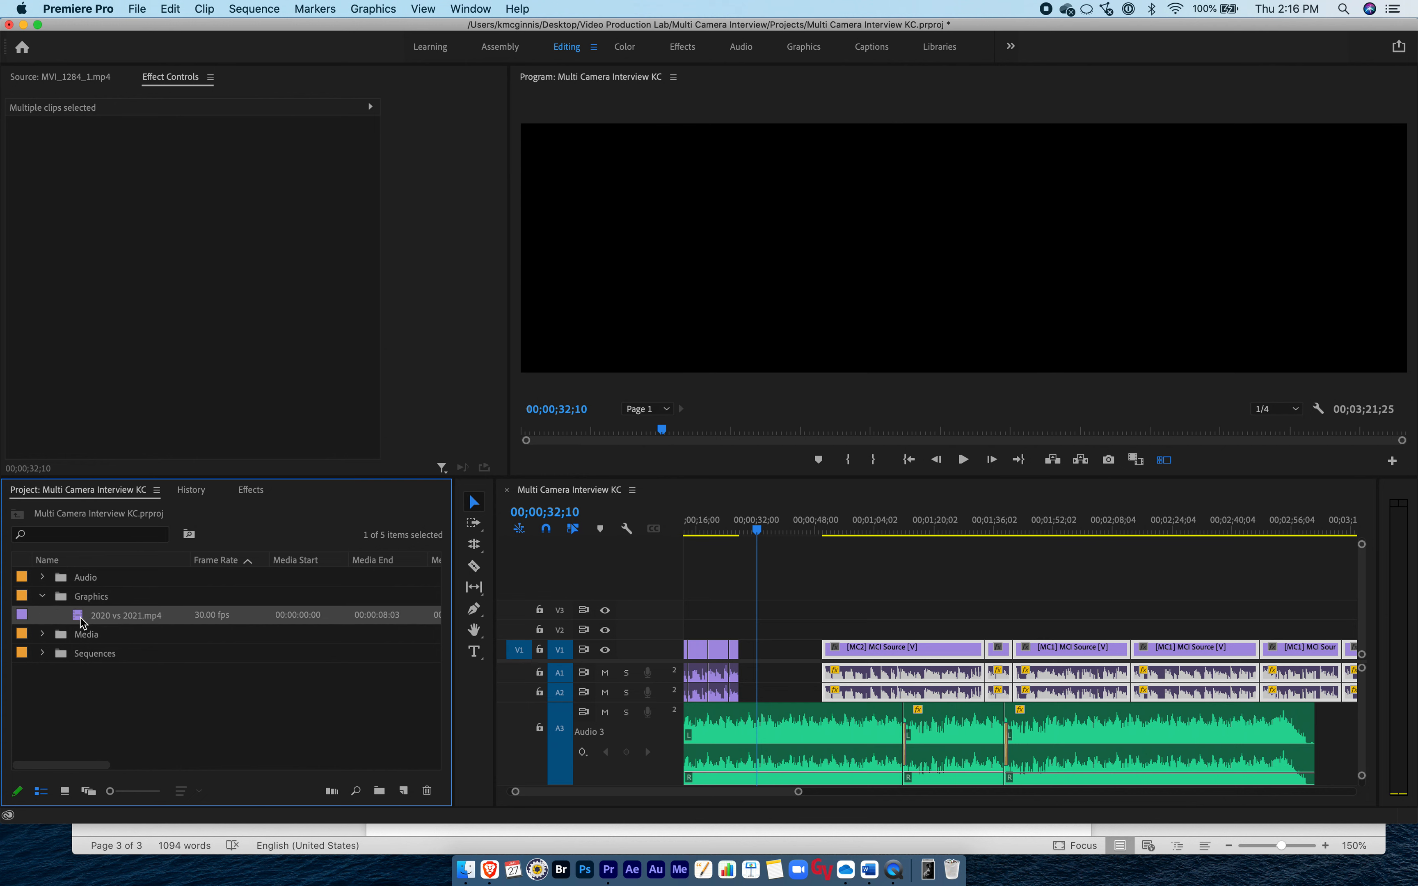
left_click_drag(477, 645, 751, 654)
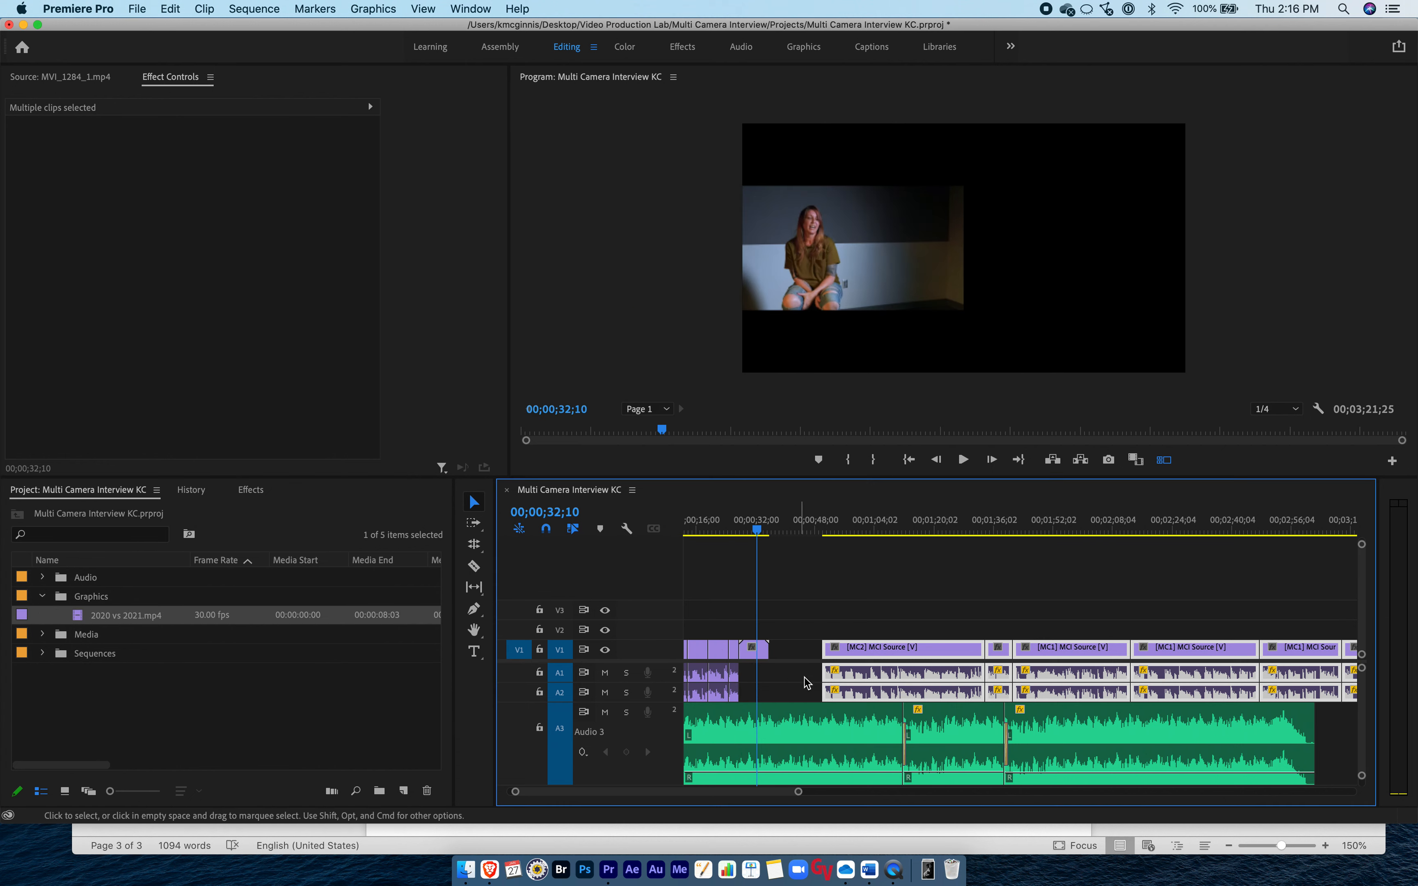
Play the title graphic from the end of the preceding interview clip to check its animation.
left_click_drag(760, 531, 749, 531)
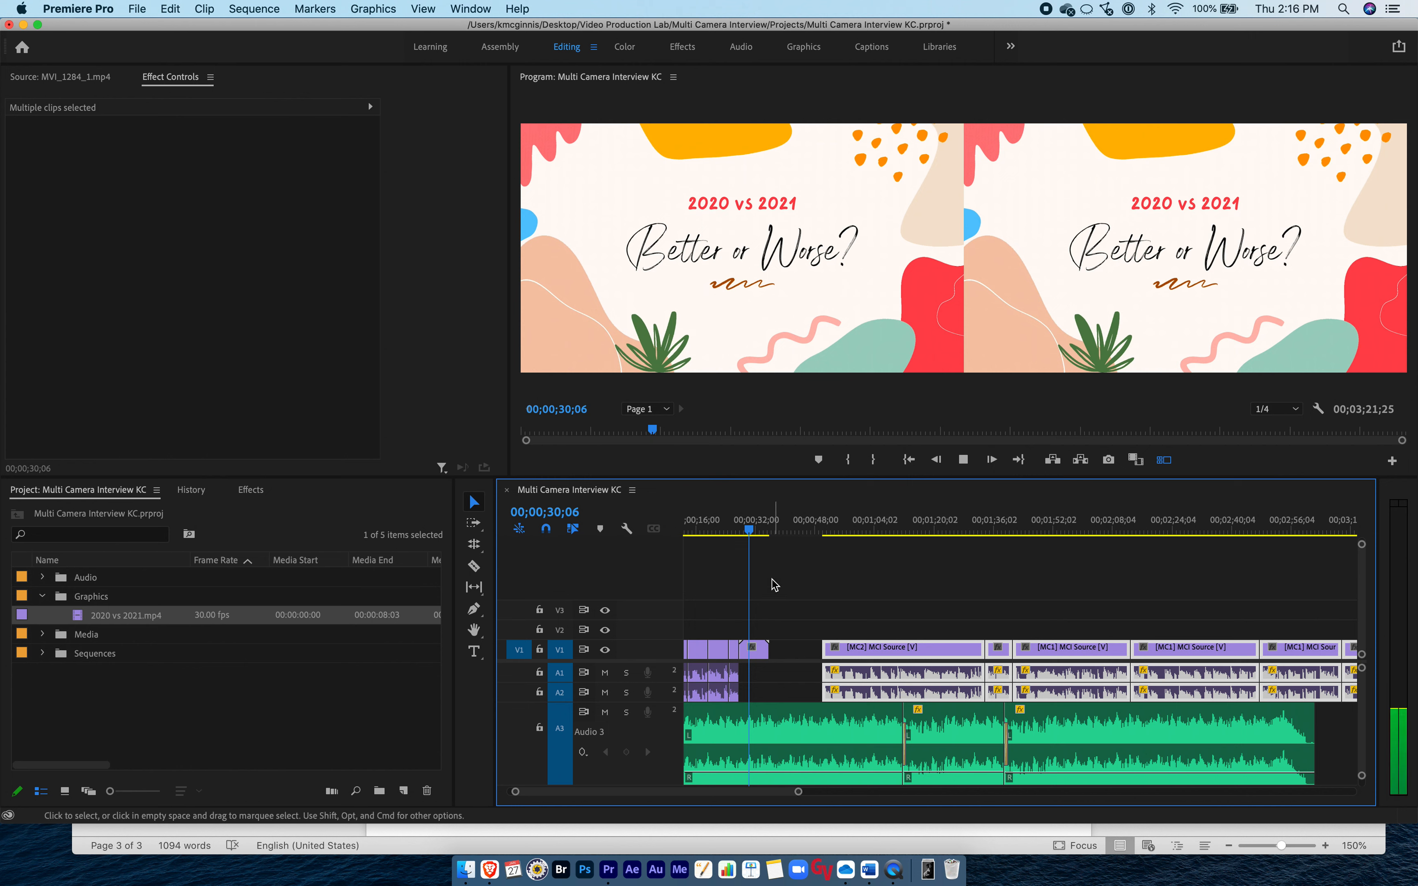
left_click_drag(762, 531, 741, 524)
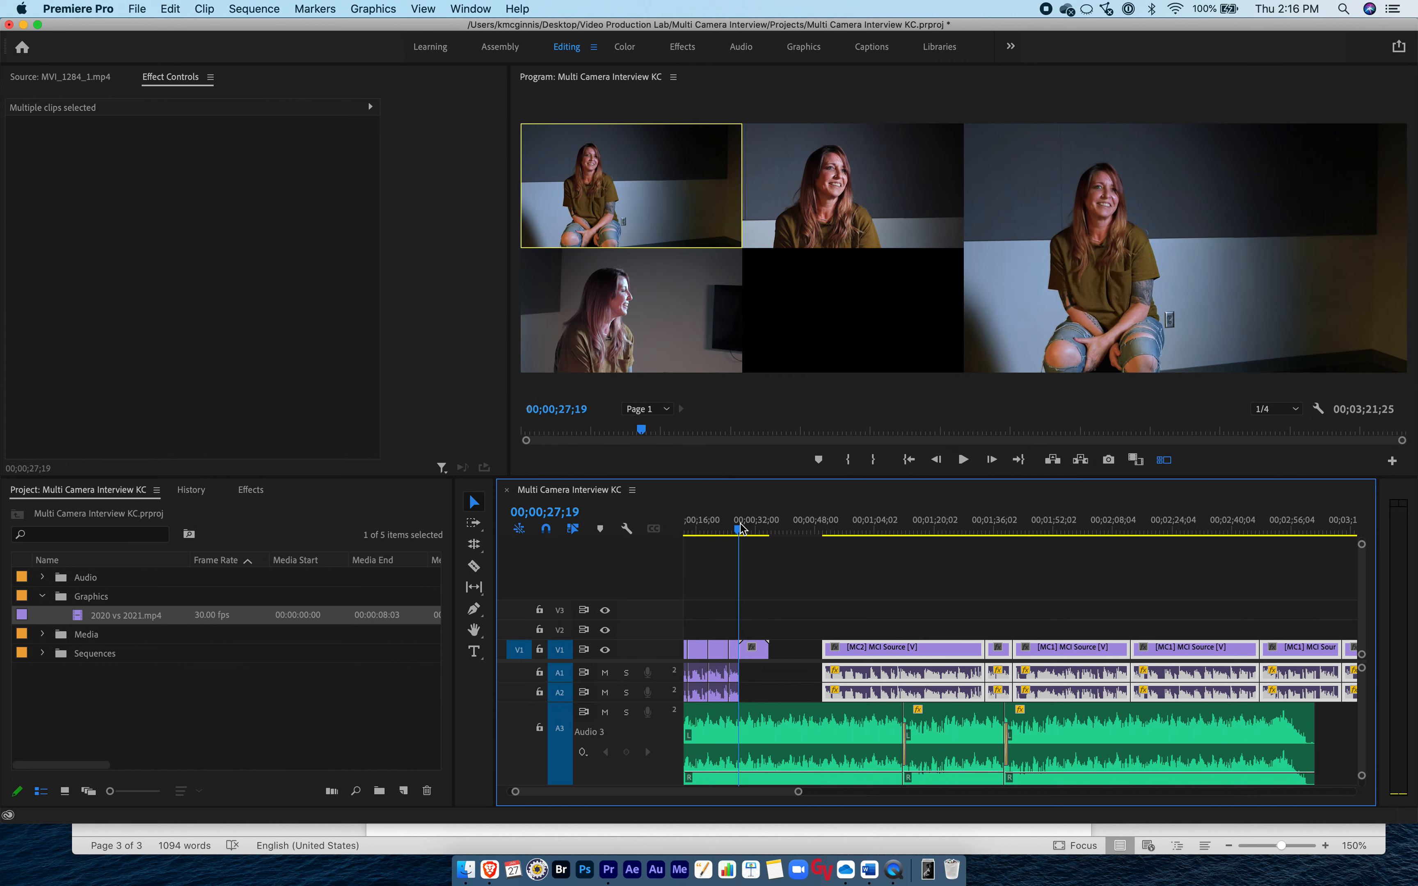
left_click(963, 461)
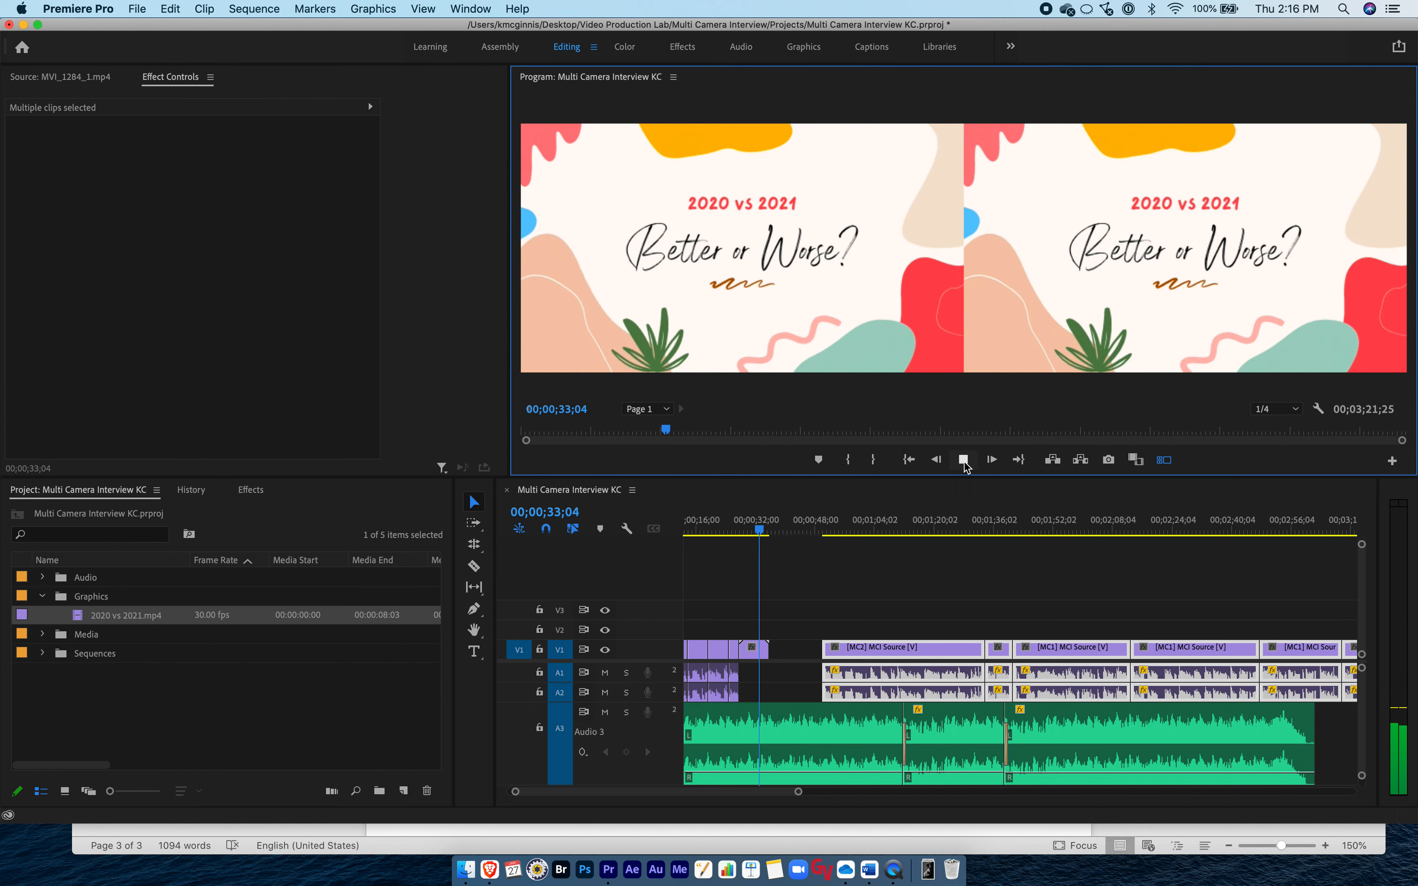
left_click(964, 460)
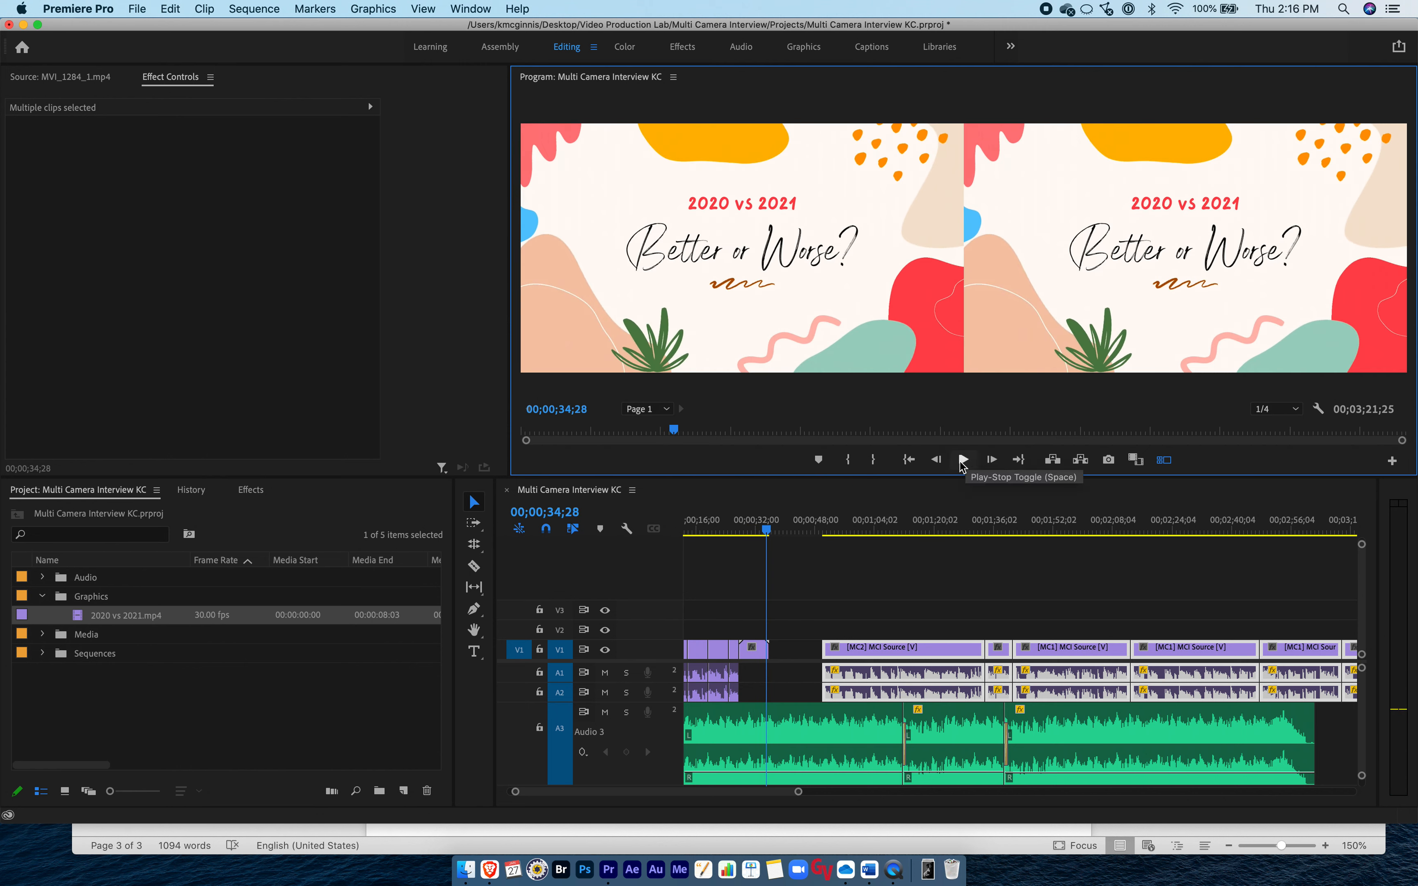
Trim the end of the 2020 vs 2021.mp4 clip to about 00;00;34;01.
left_click(769, 529)
left_click(766, 529)
left_click_drag(768, 650, 762, 649)
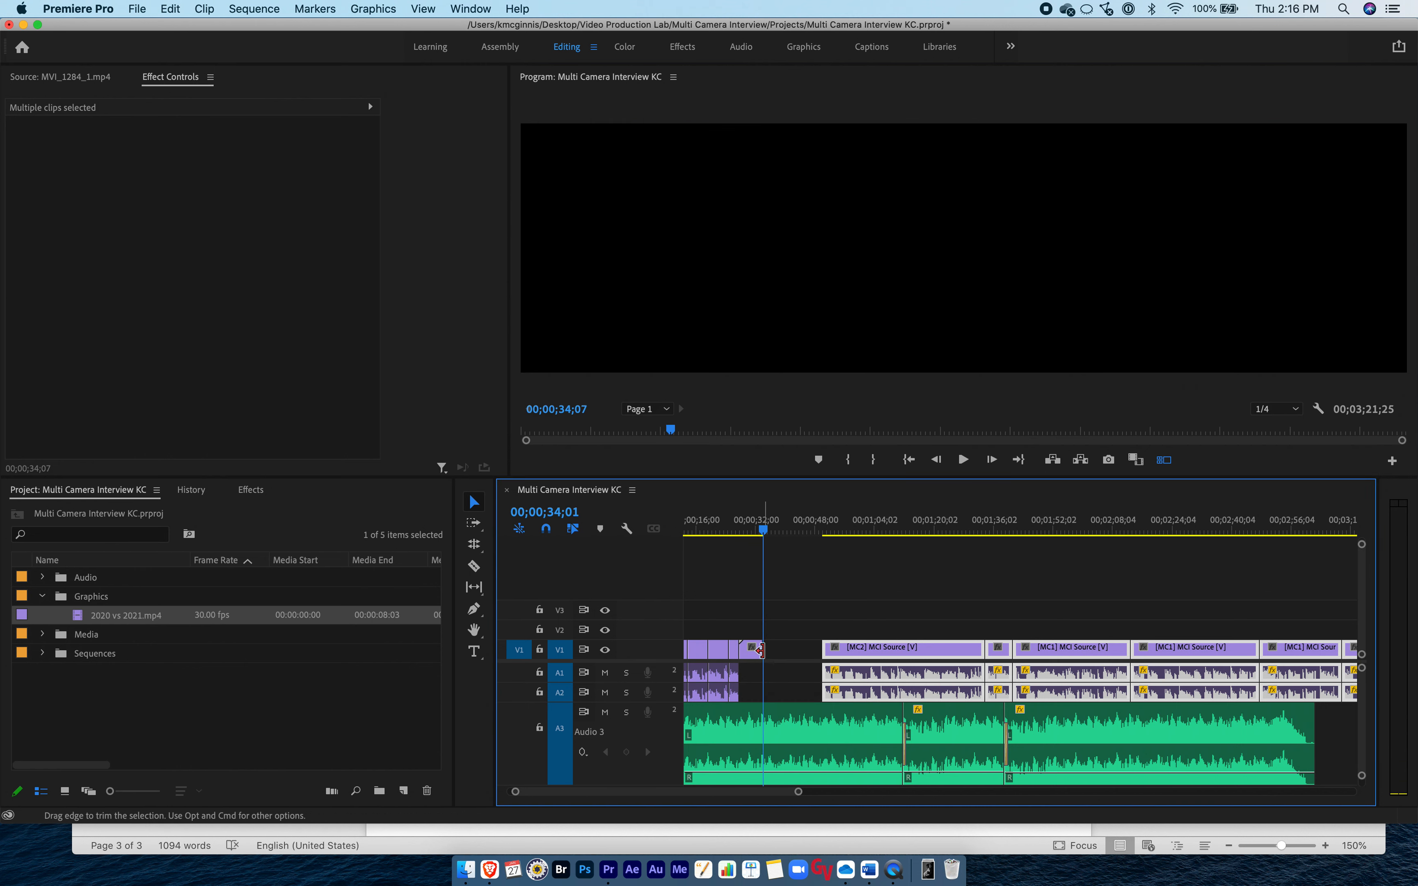
Try to ripple delete the empty gap between the title graphic and the following interview clips.
left_click(799, 654)
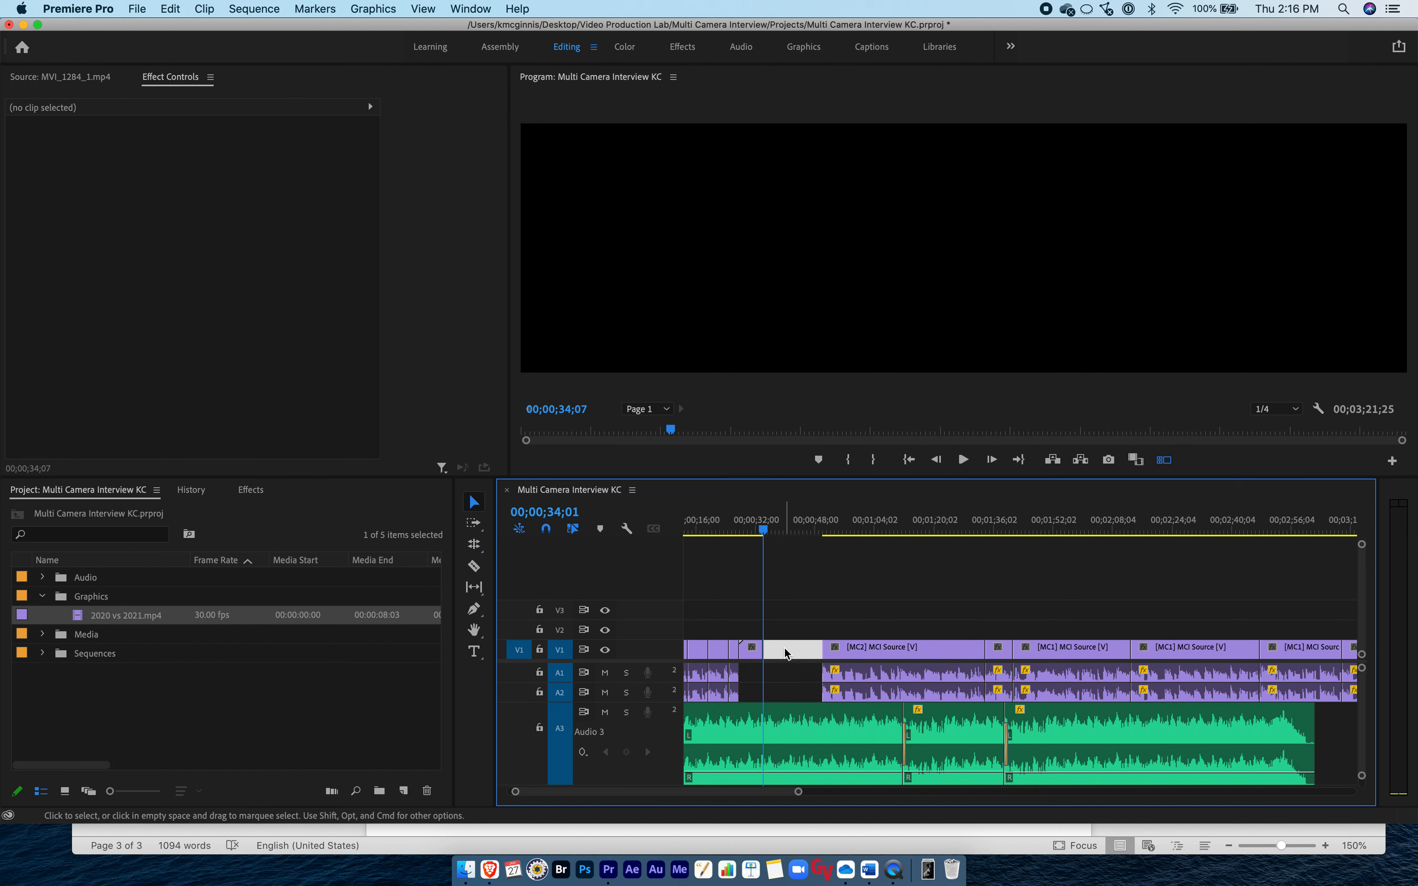
right_click(798, 657)
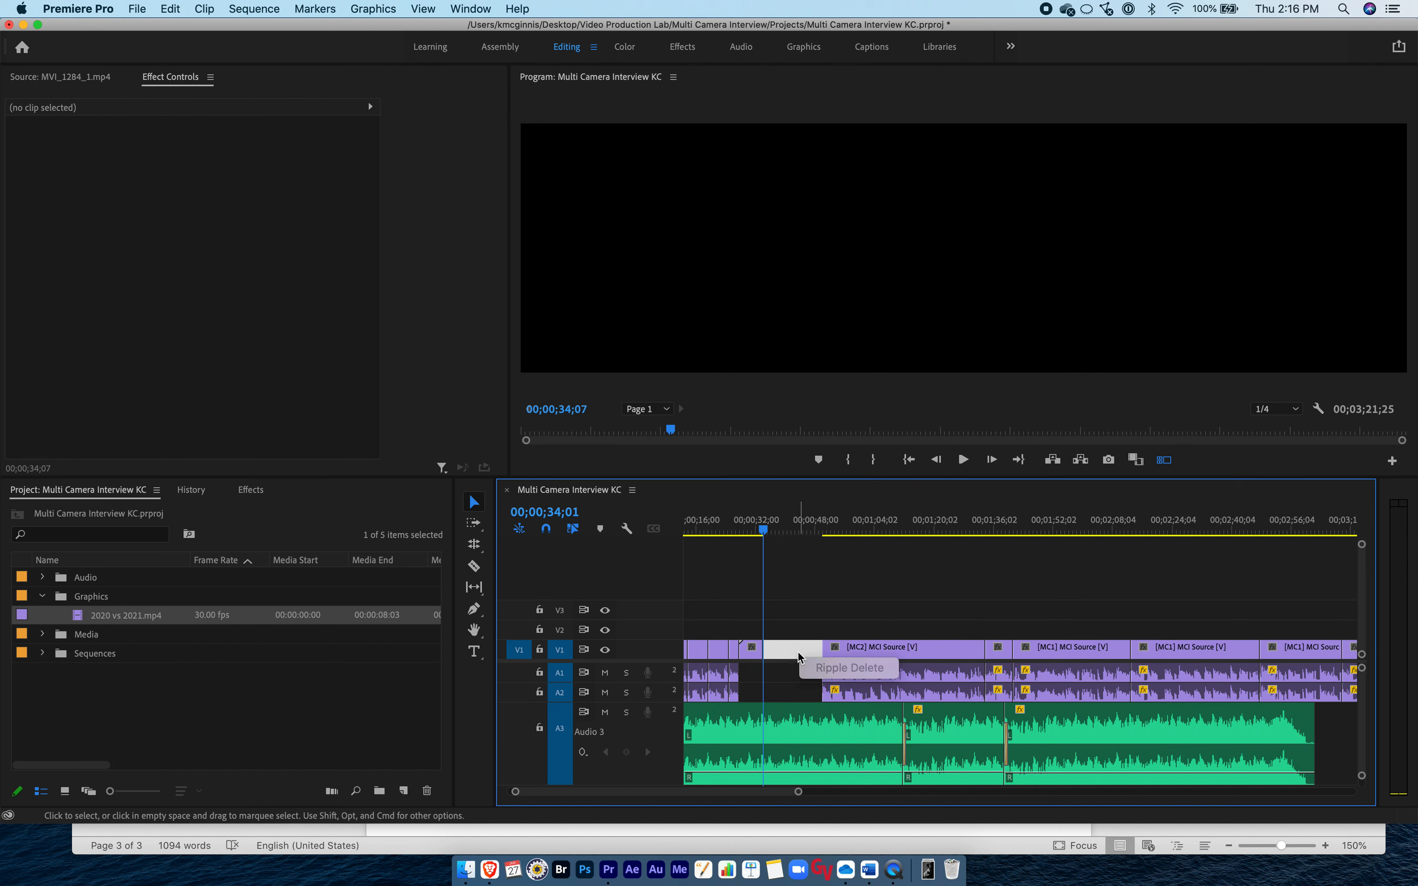
left_click(850, 668)
left_click(781, 674)
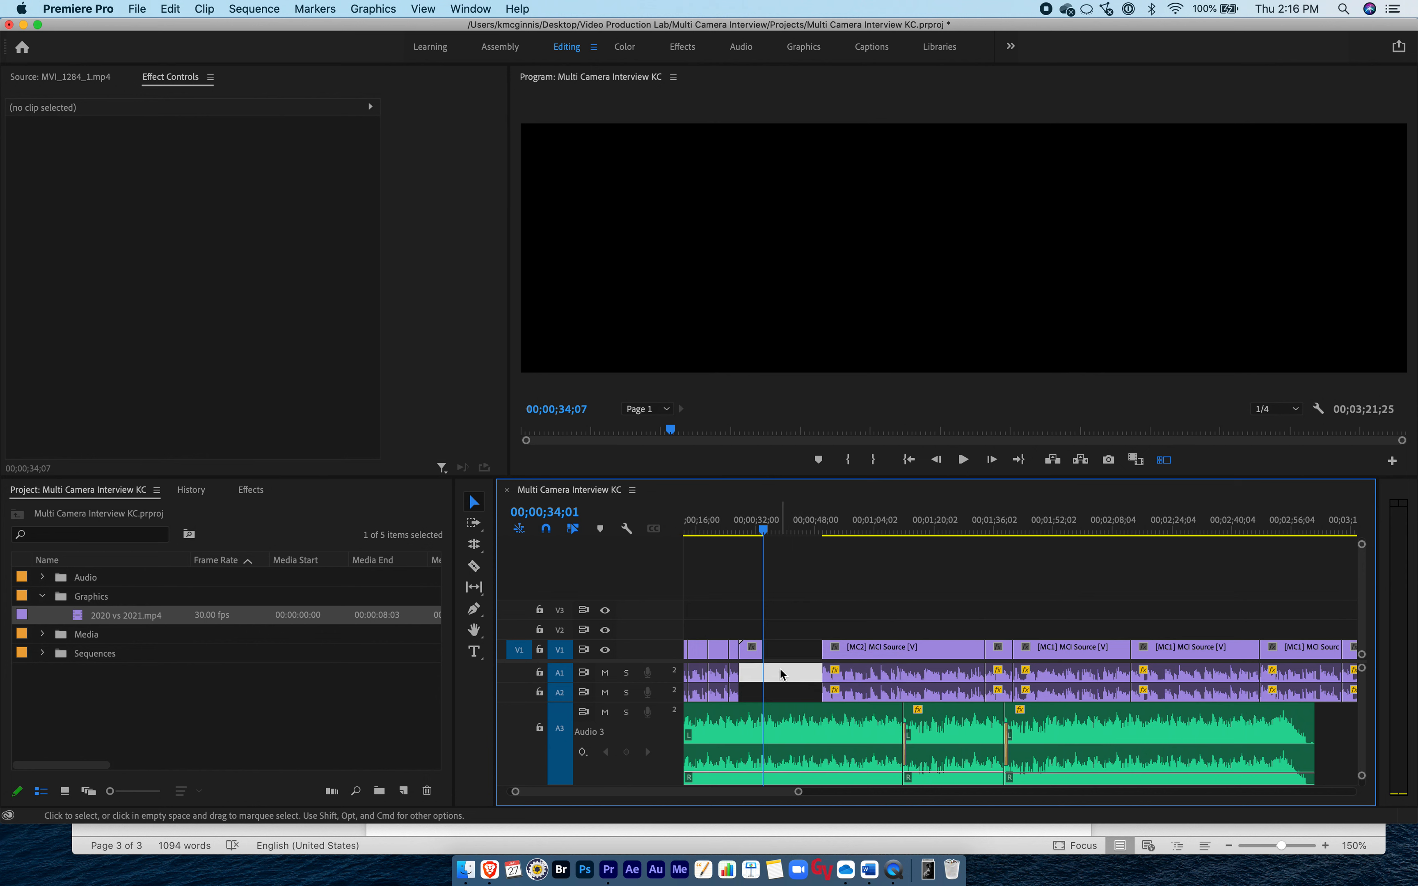
left_click(791, 654)
left_click(787, 673)
left_click(787, 655)
left_click(787, 656)
right_click(787, 655)
left_click(787, 656)
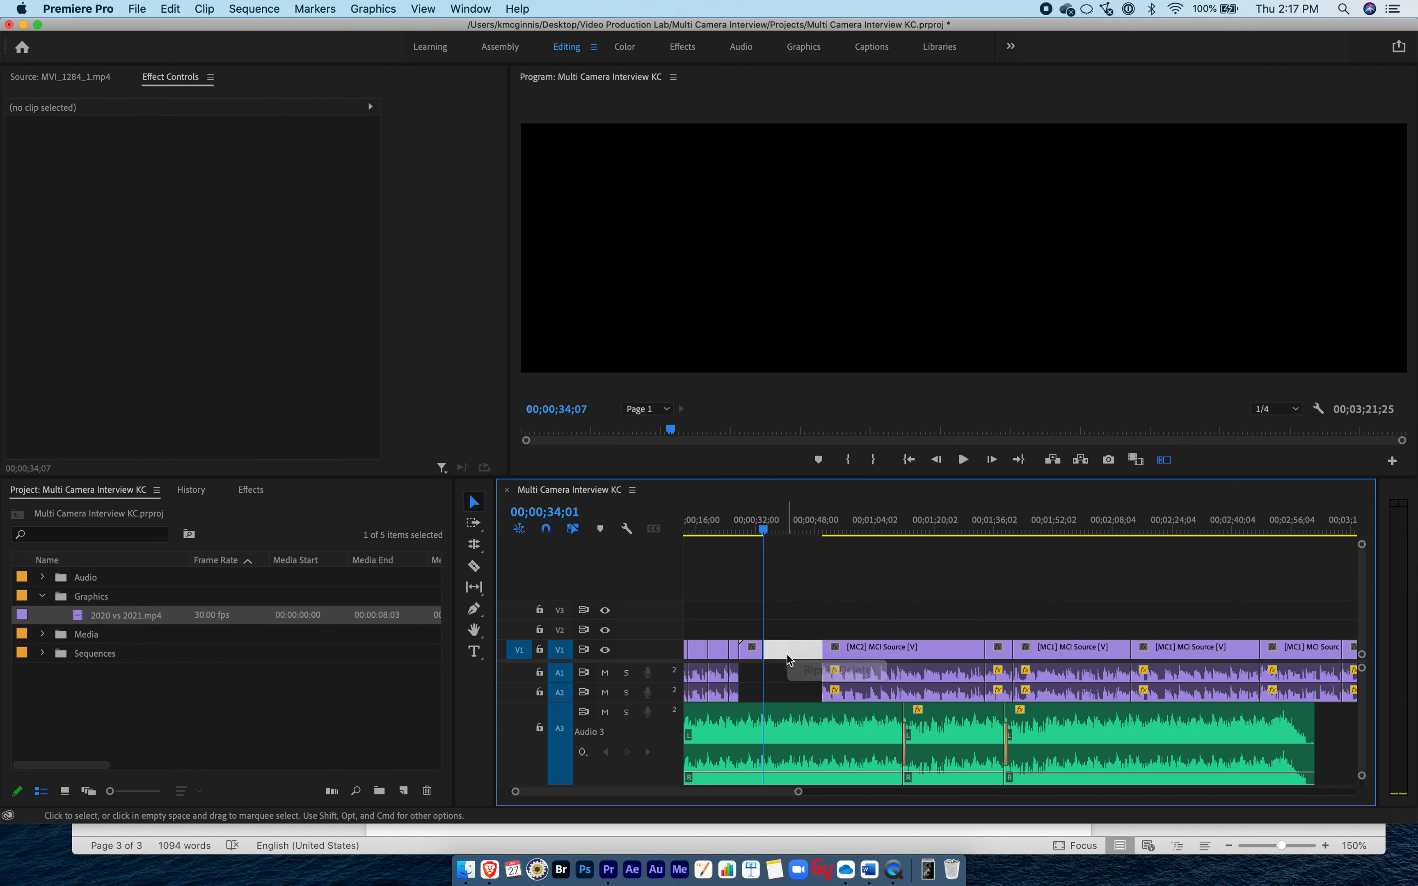
left_click(795, 644)
Select all interview clips after the gap and move them back so they start right at the title graphic's end.
left_click_drag(833, 608, 1282, 690)
left_click(805, 530)
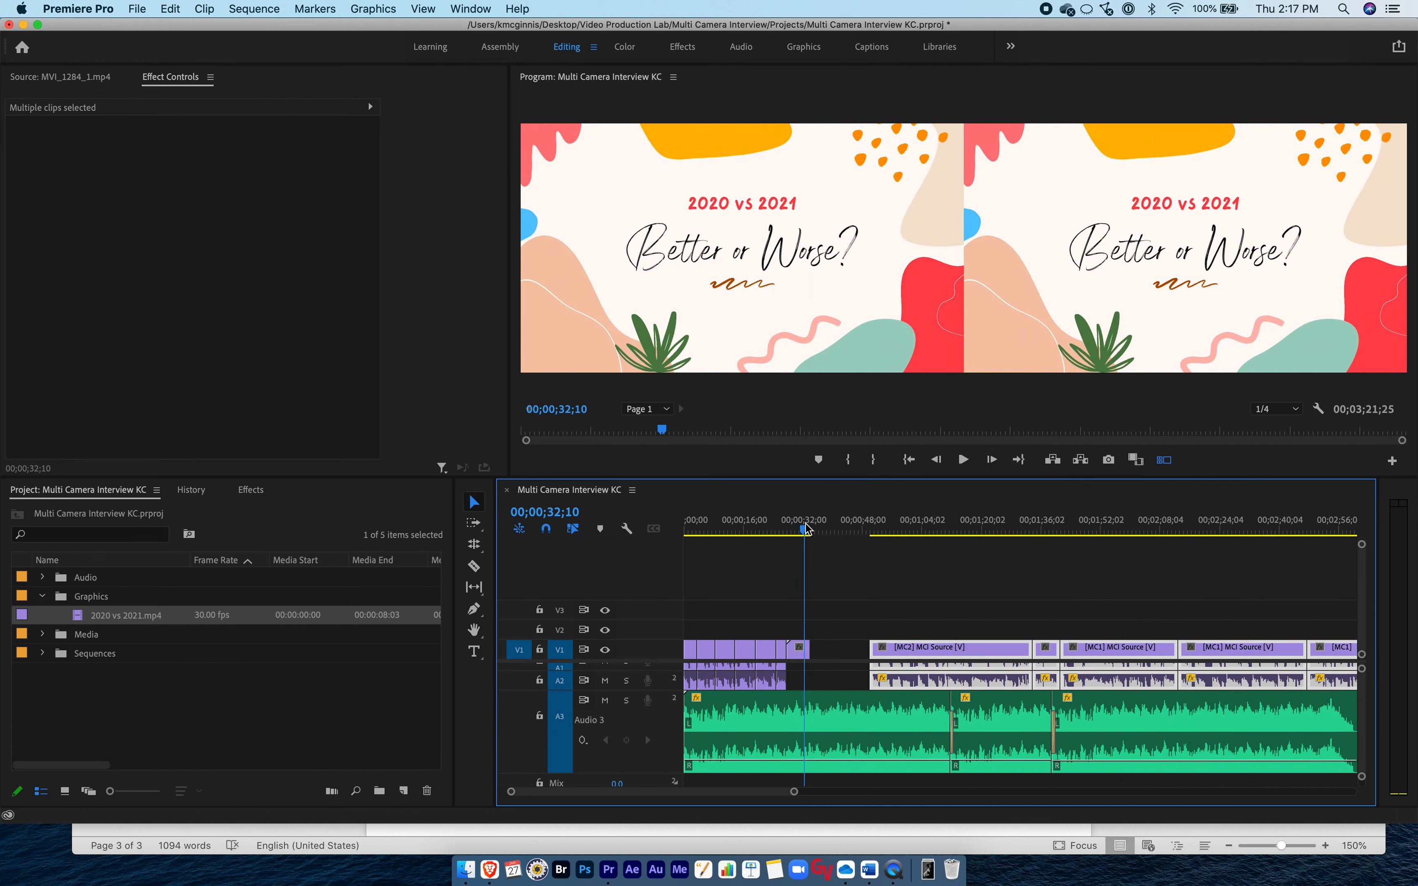
left_click_drag(908, 648, 852, 648)
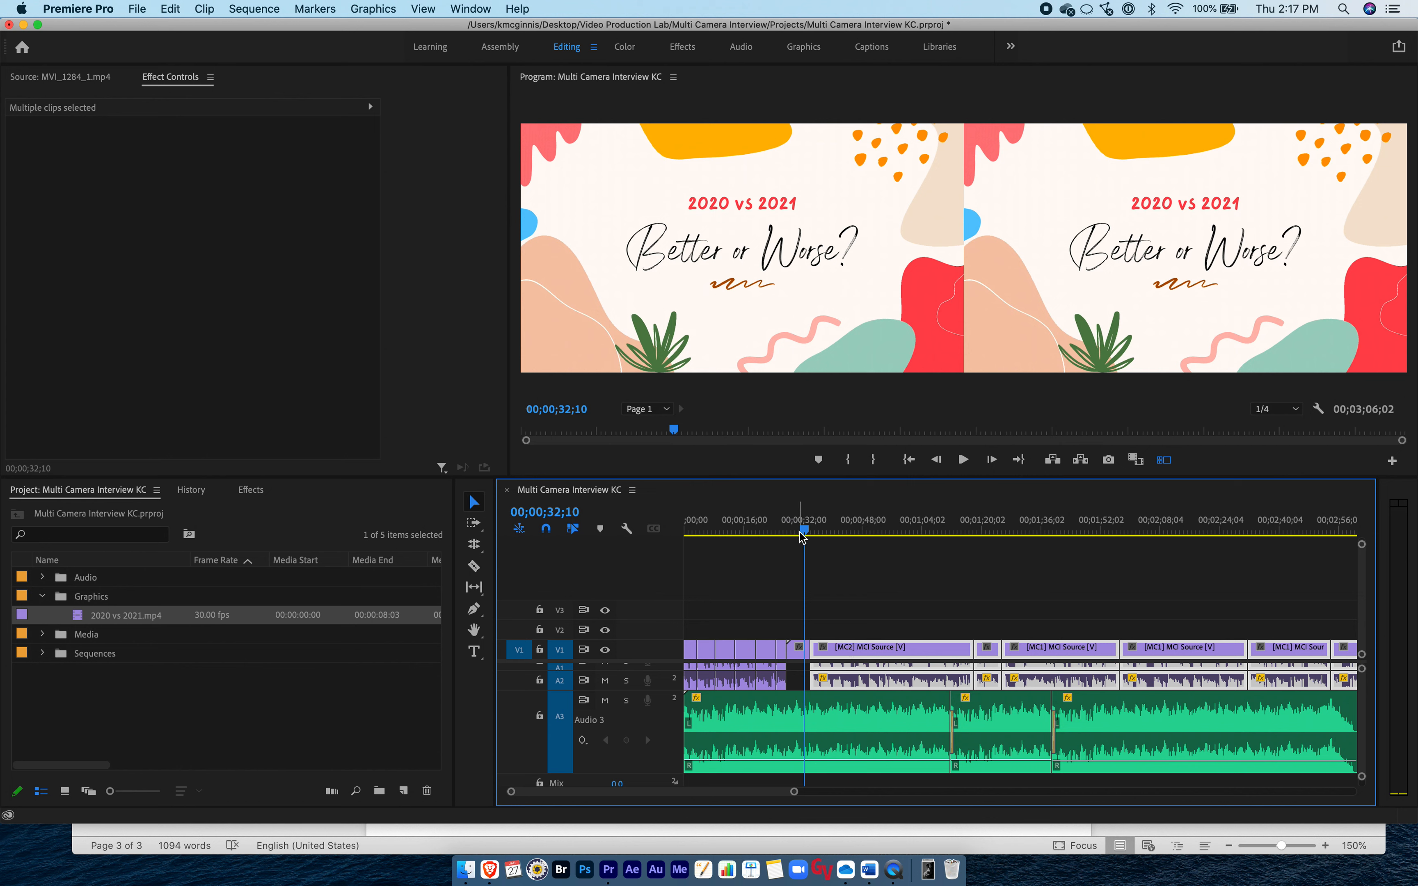
Play the sequence from the first answer into the title graphic and save the project.
left_click(786, 530)
left_click(771, 531)
key("space")
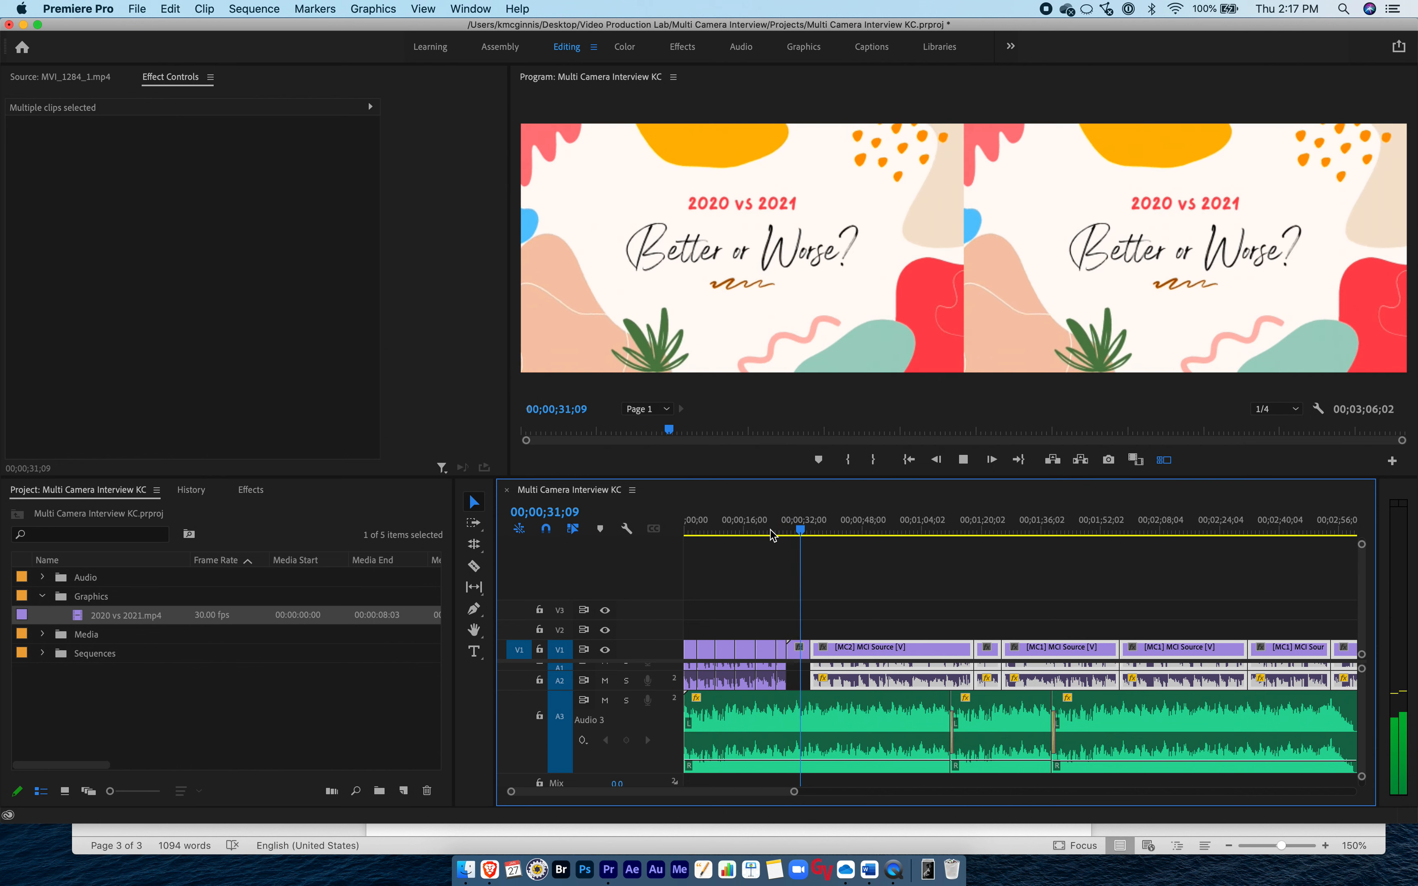
key("space")
key("super+s")
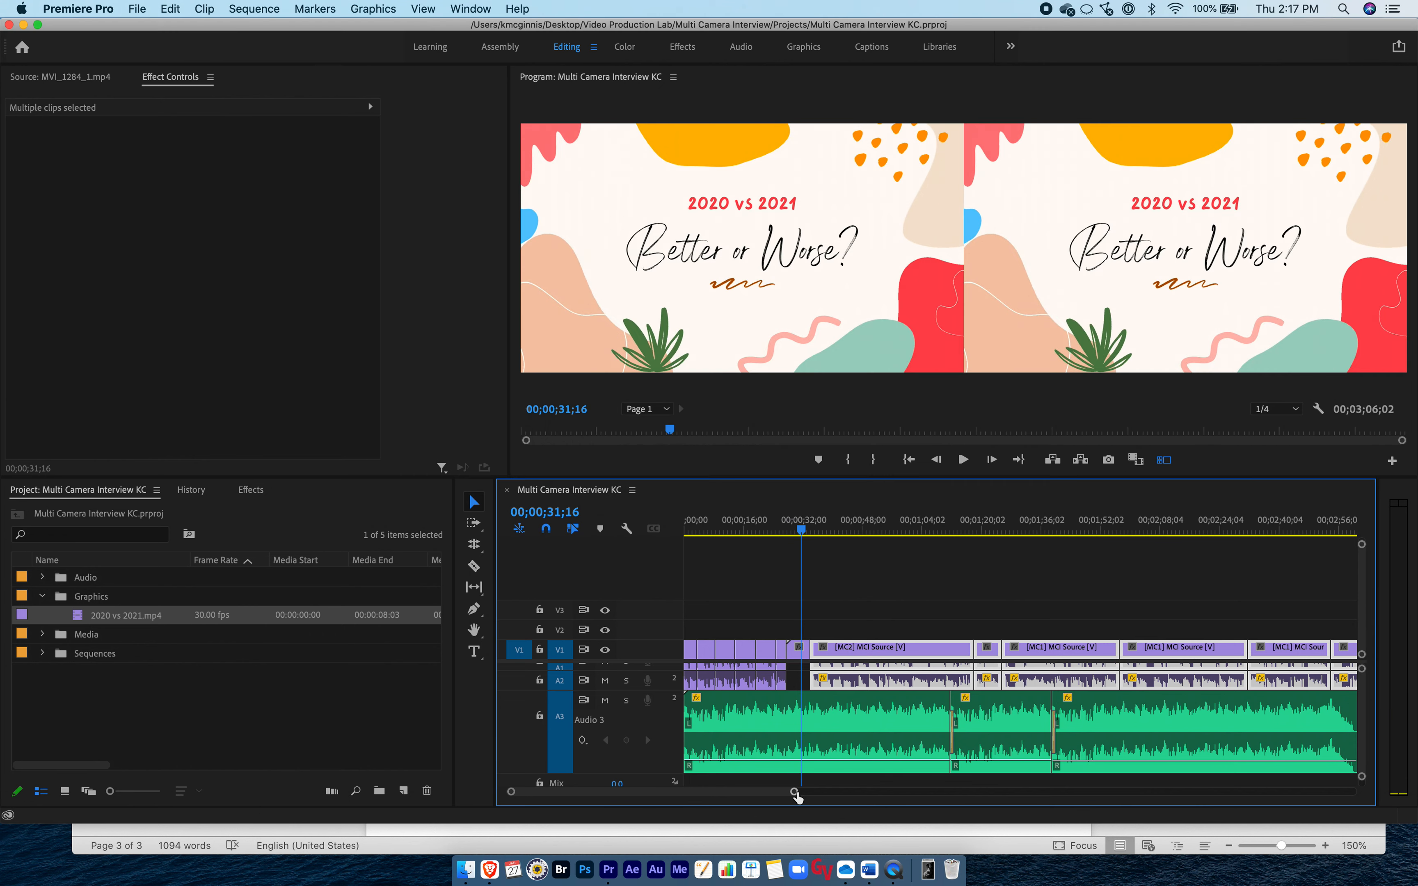
Examine the music beneath the title graphic up close and select the 2020 vs 2021.mp4 clip in the timeline.
left_click_drag(795, 792, 744, 802)
scroll(966, 726, "right", 3)
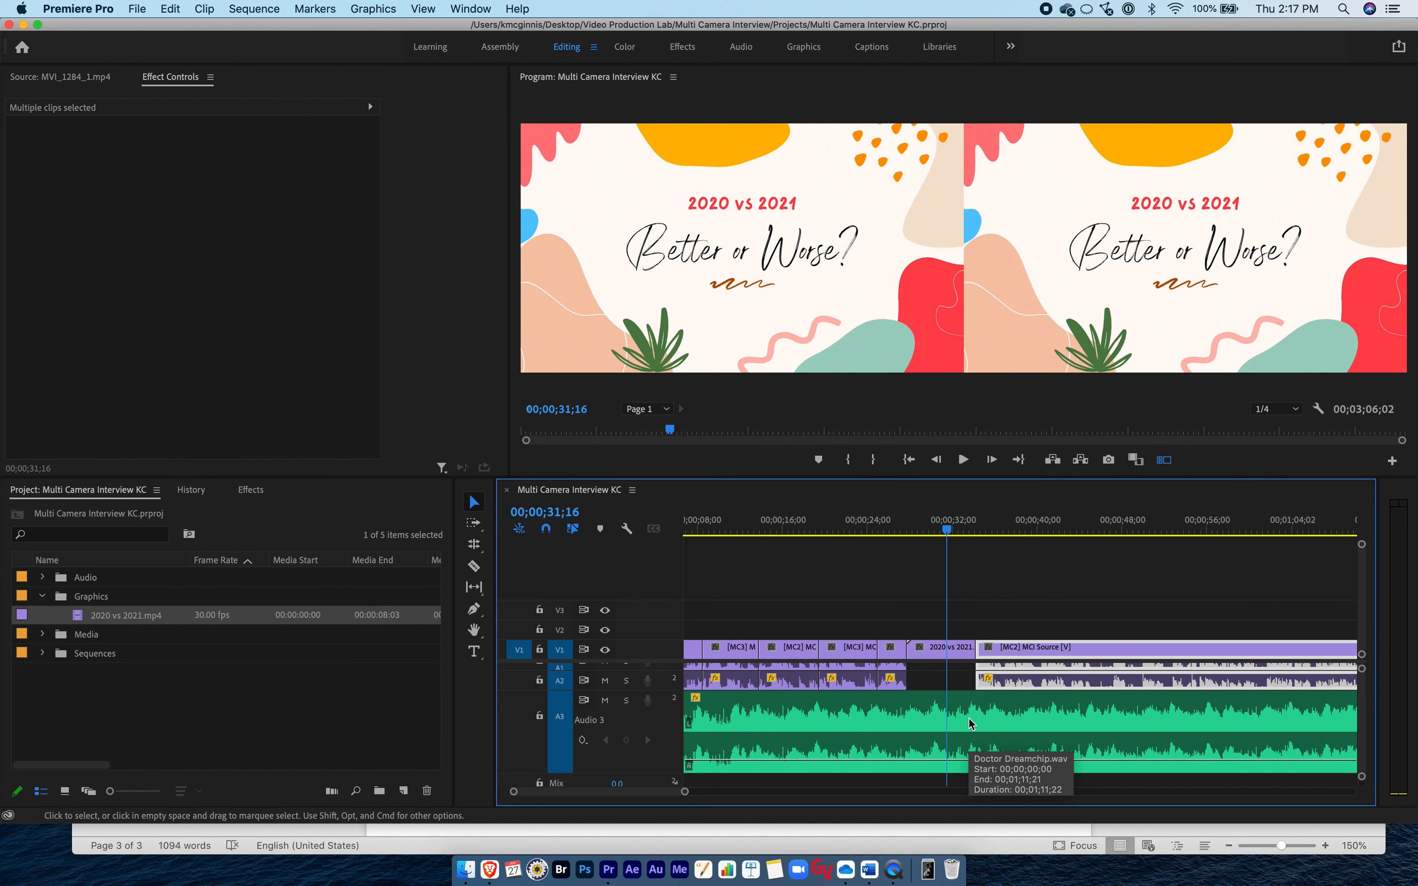
scroll(970, 725, "right", 3)
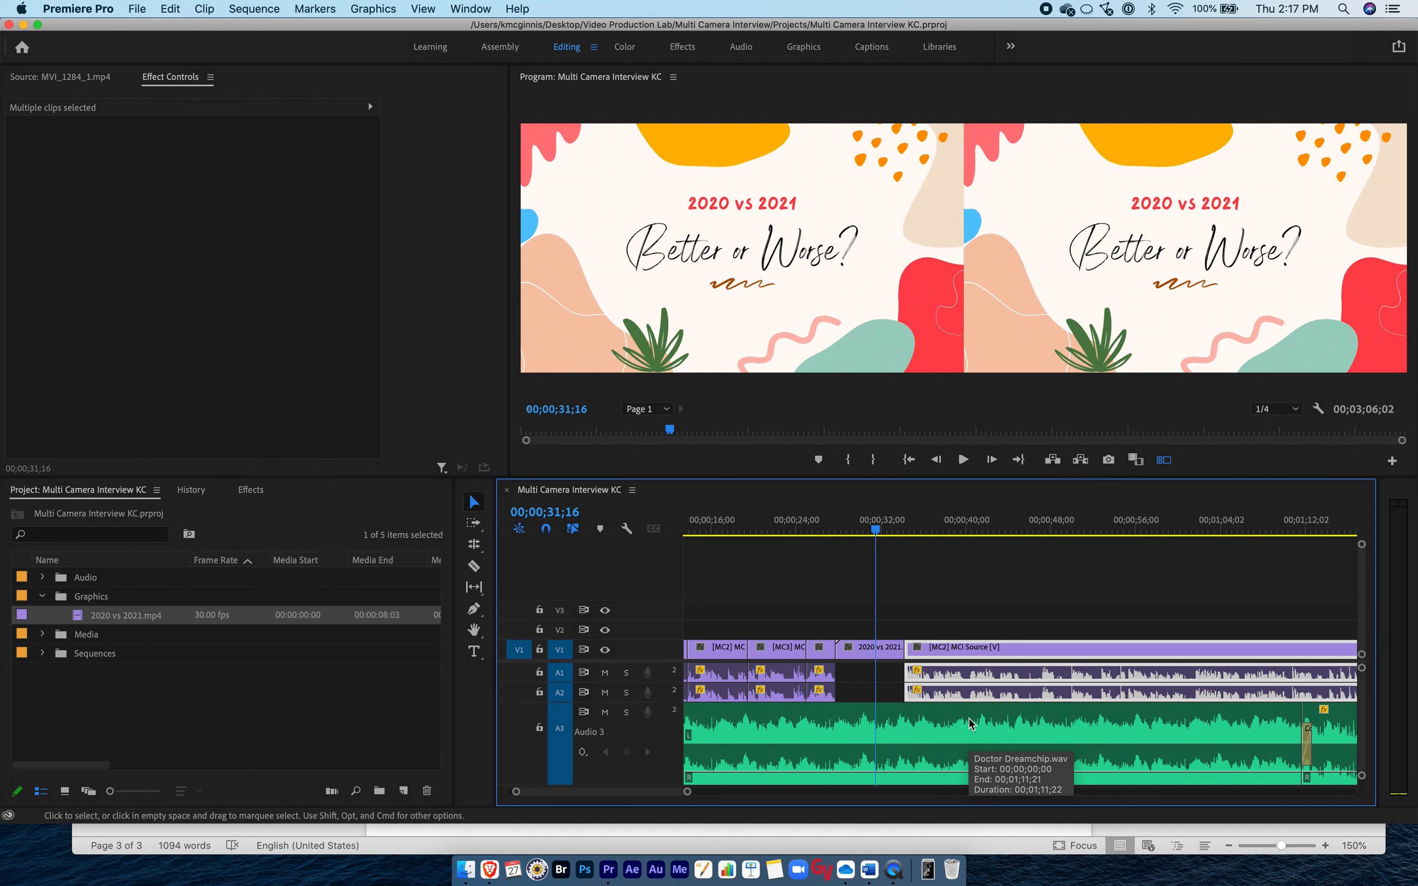
scroll(970, 725, "right", 1)
scroll(970, 725, "down", 1)
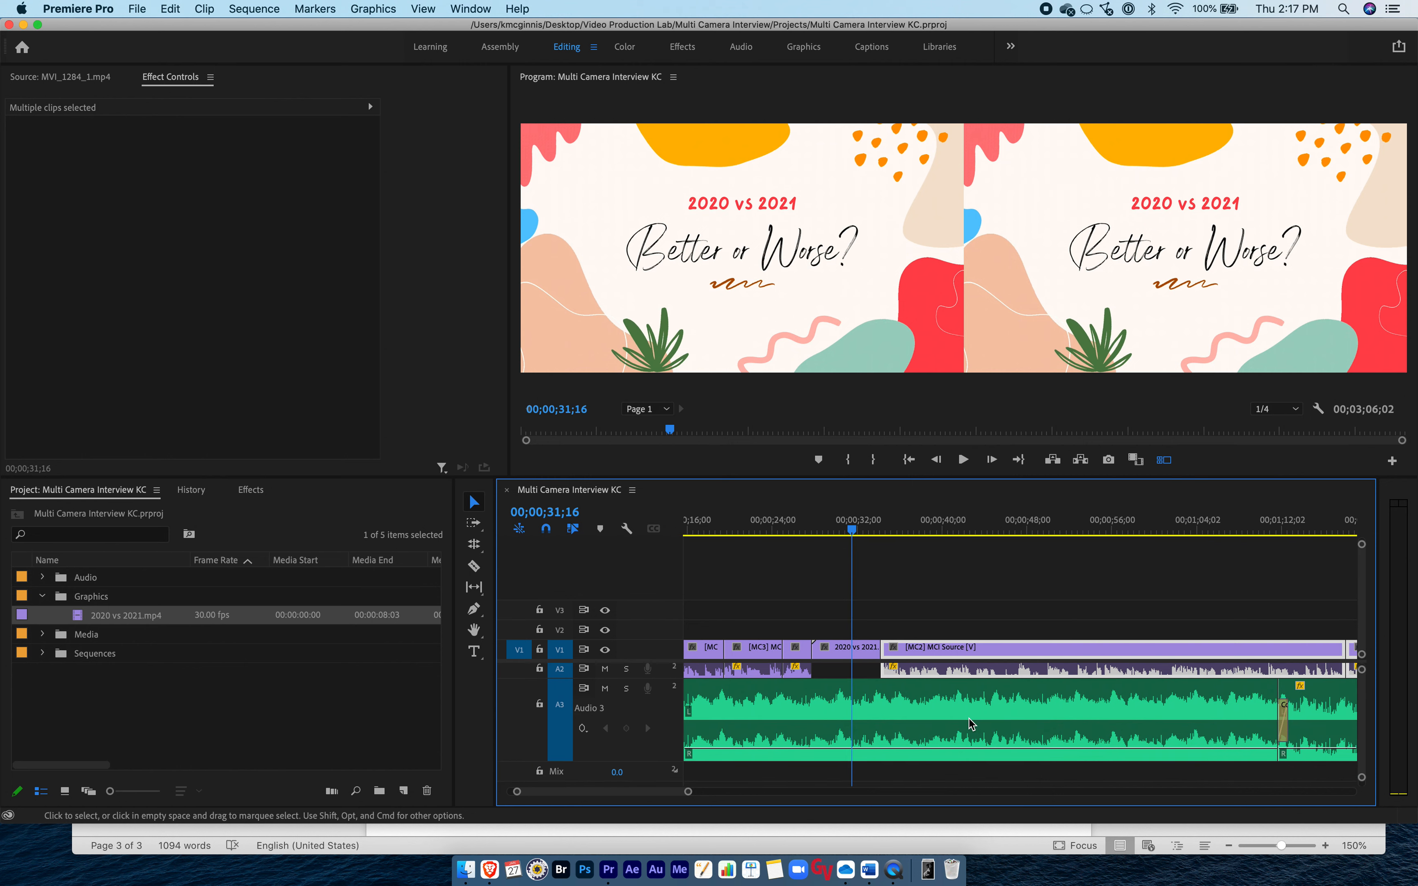
scroll(968, 720, "up", 1)
scroll(968, 720, "left", 1)
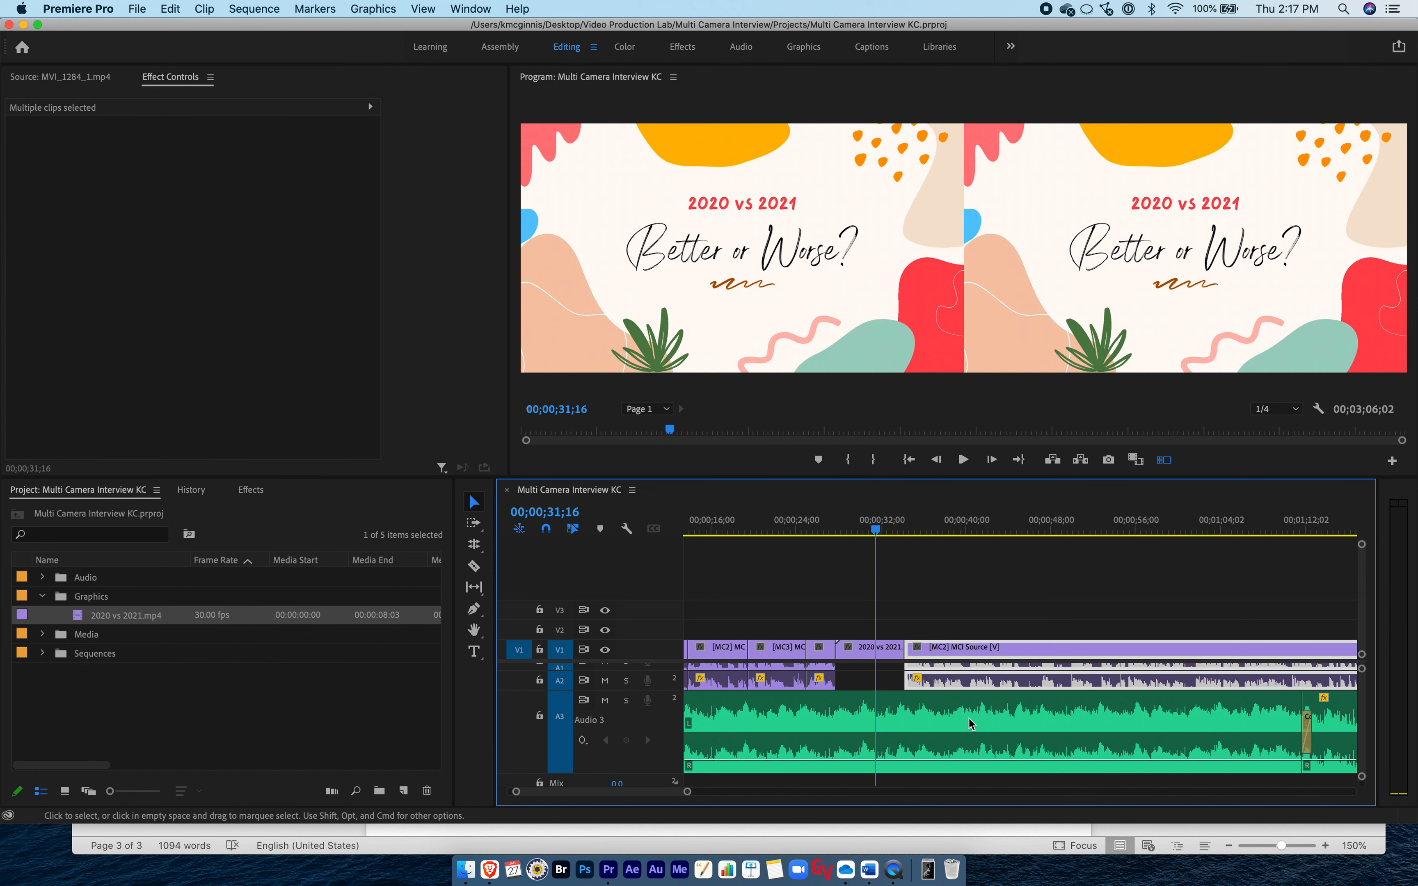
left_click(877, 652)
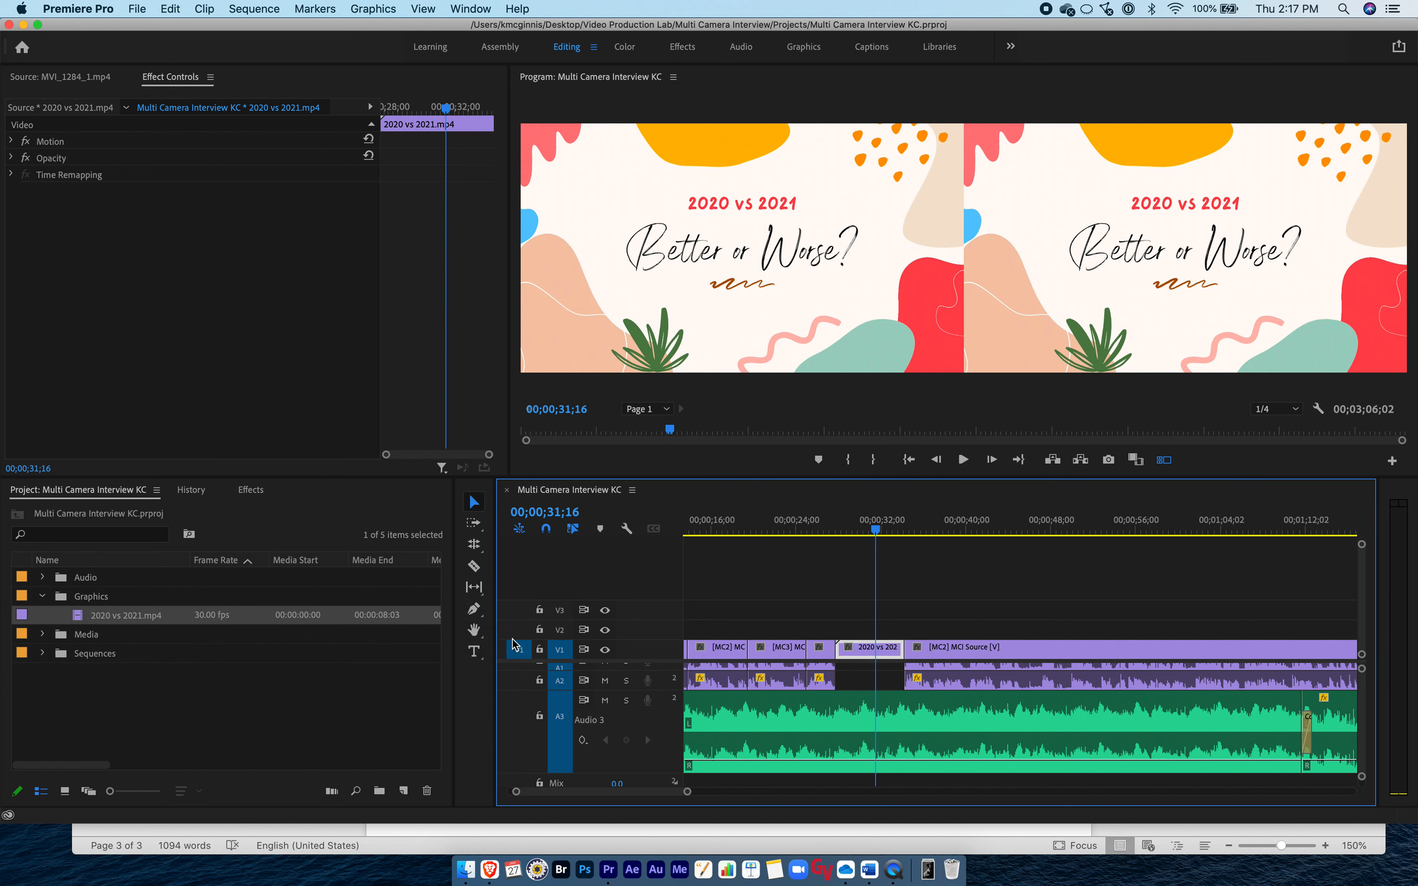
Add a volume keyframe with the Pen tool to the Doctor Dreamchip.wav clip just before the title graphic, at about 00;00;26;25.
left_click(759, 725)
mouse_move(657, 772)
left_mouse_down()
mouse_move(655, 719)
mouse_move(654, 786)
left_mouse_up()
scroll(808, 724, "down", 2)
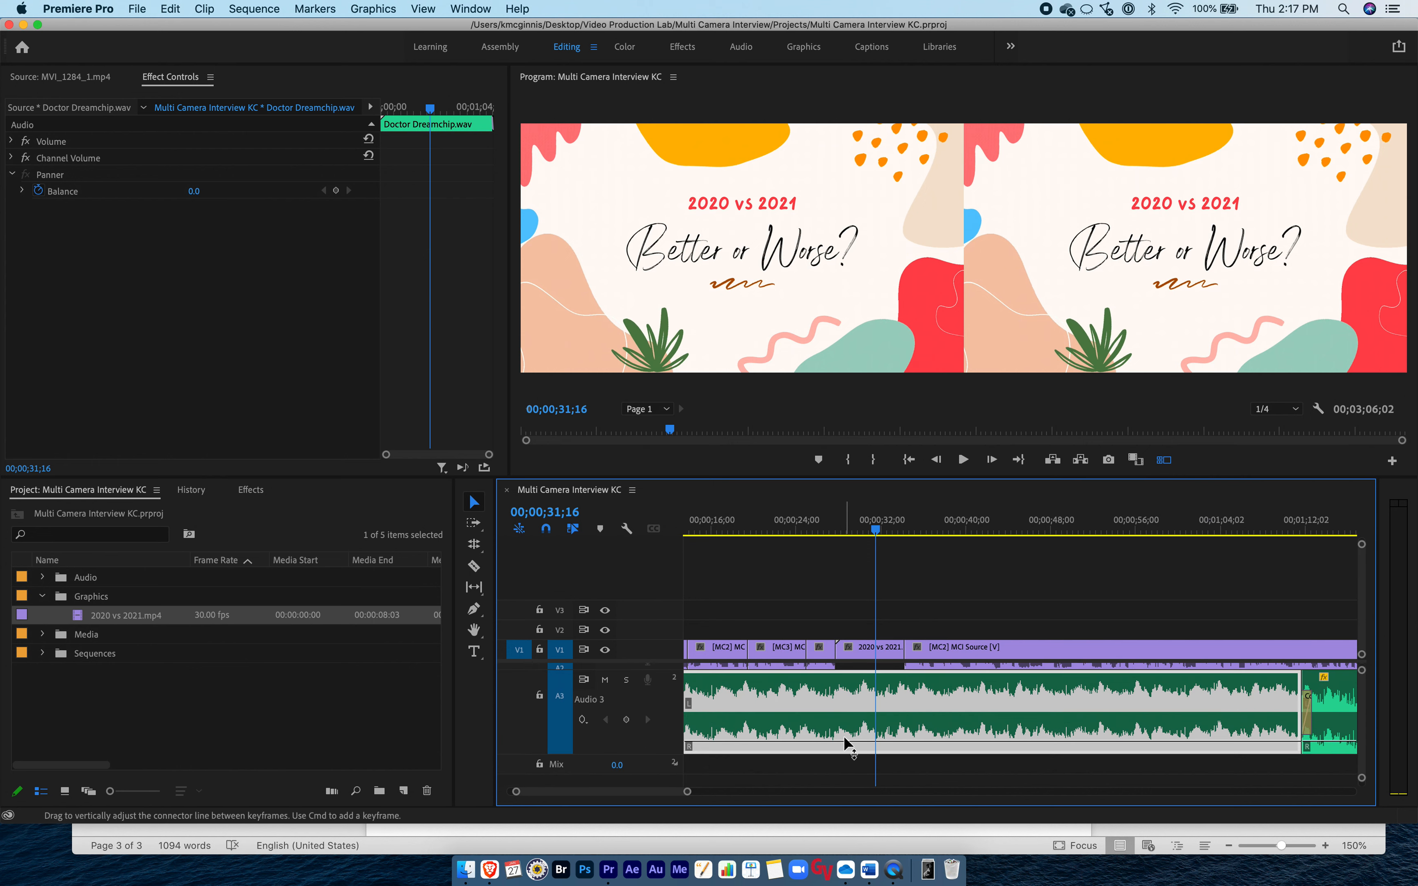
scroll(845, 747, "right", 1)
left_click(475, 610)
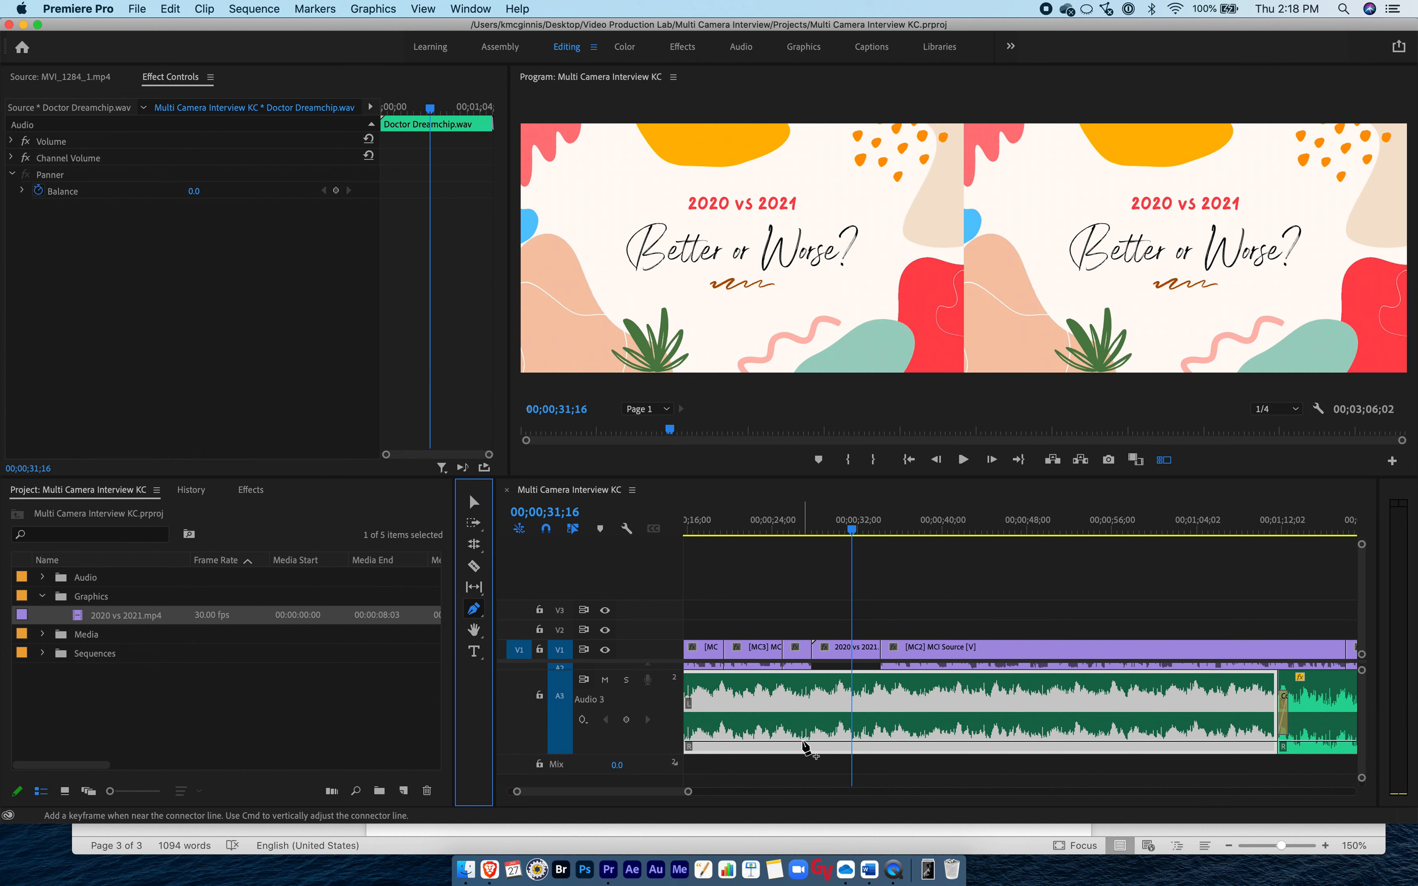
left_click(803, 742)
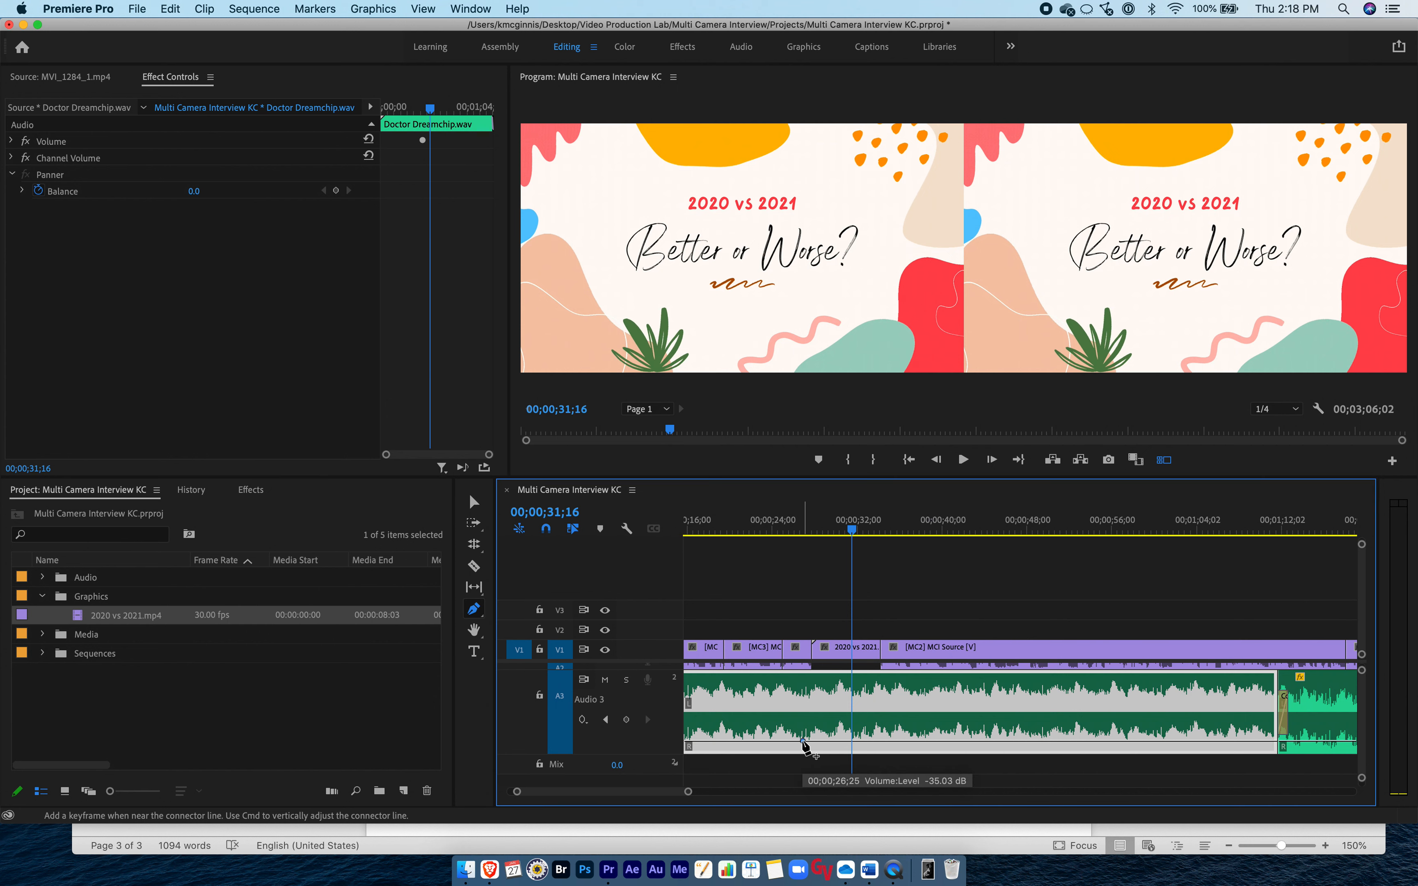
scroll(806, 730, "up", 3)
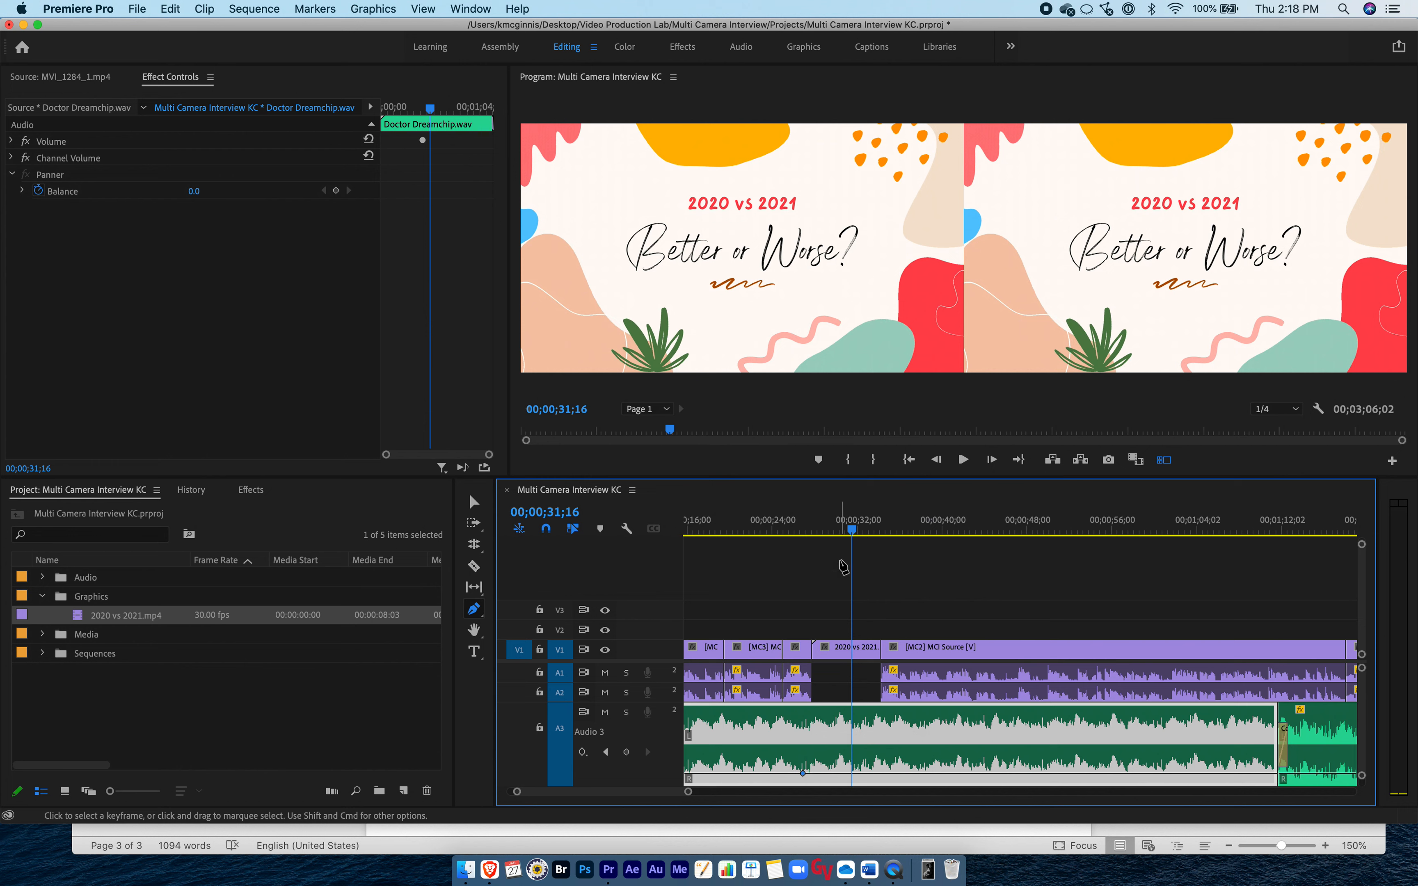
Add a second volume keyframe to the music under the title graphic's start and shape a quick volume rise between the two keyframes.
left_click(834, 530)
left_click_drag(835, 529, 802, 532)
scroll(823, 660, "right", 1)
scroll(823, 661, "down", 2)
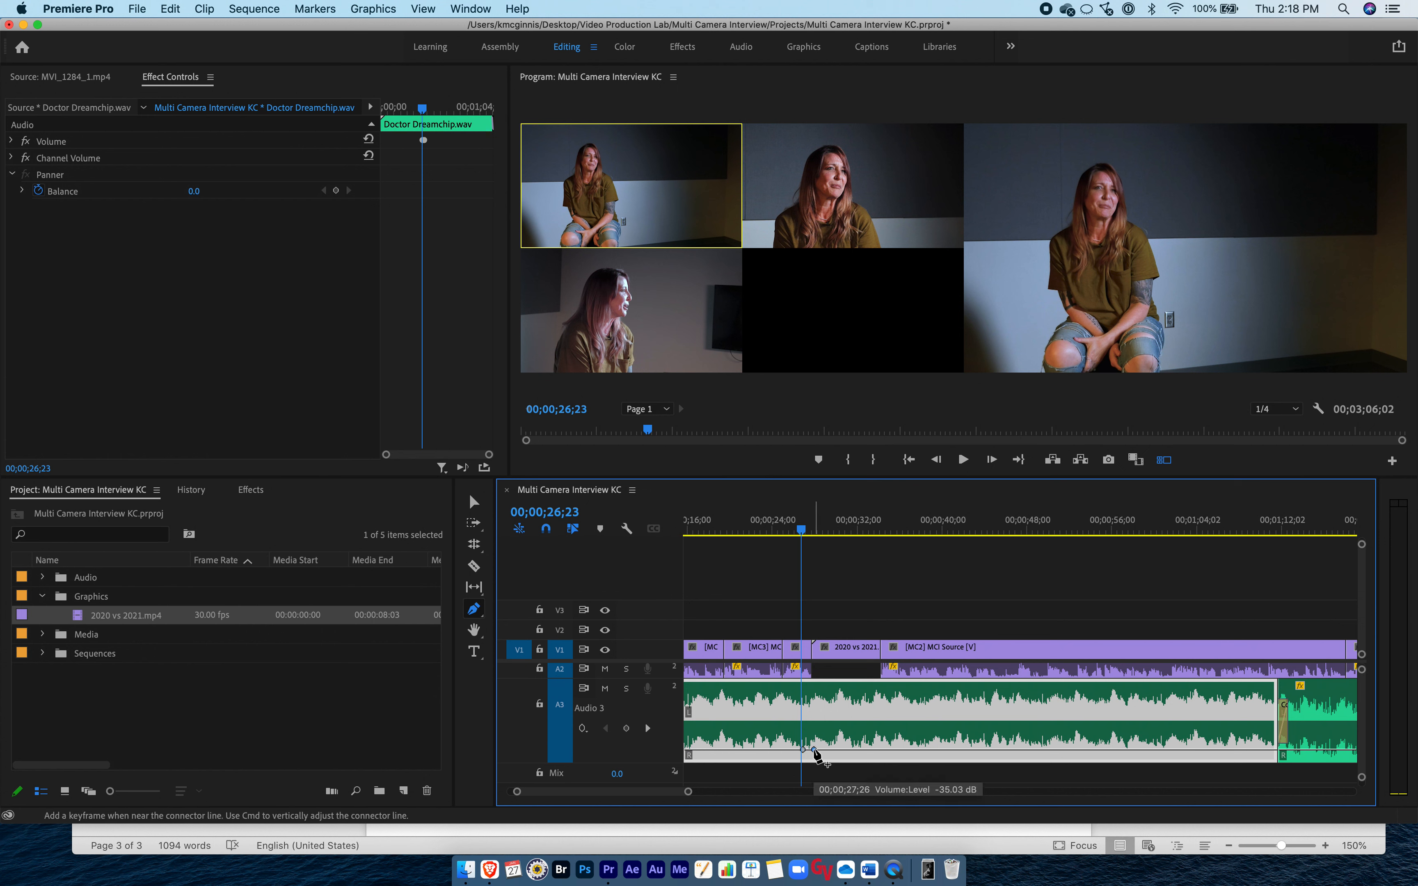
mouse_move(814, 750)
left_mouse_down()
mouse_move(817, 727)
mouse_move(808, 749)
left_mouse_up()
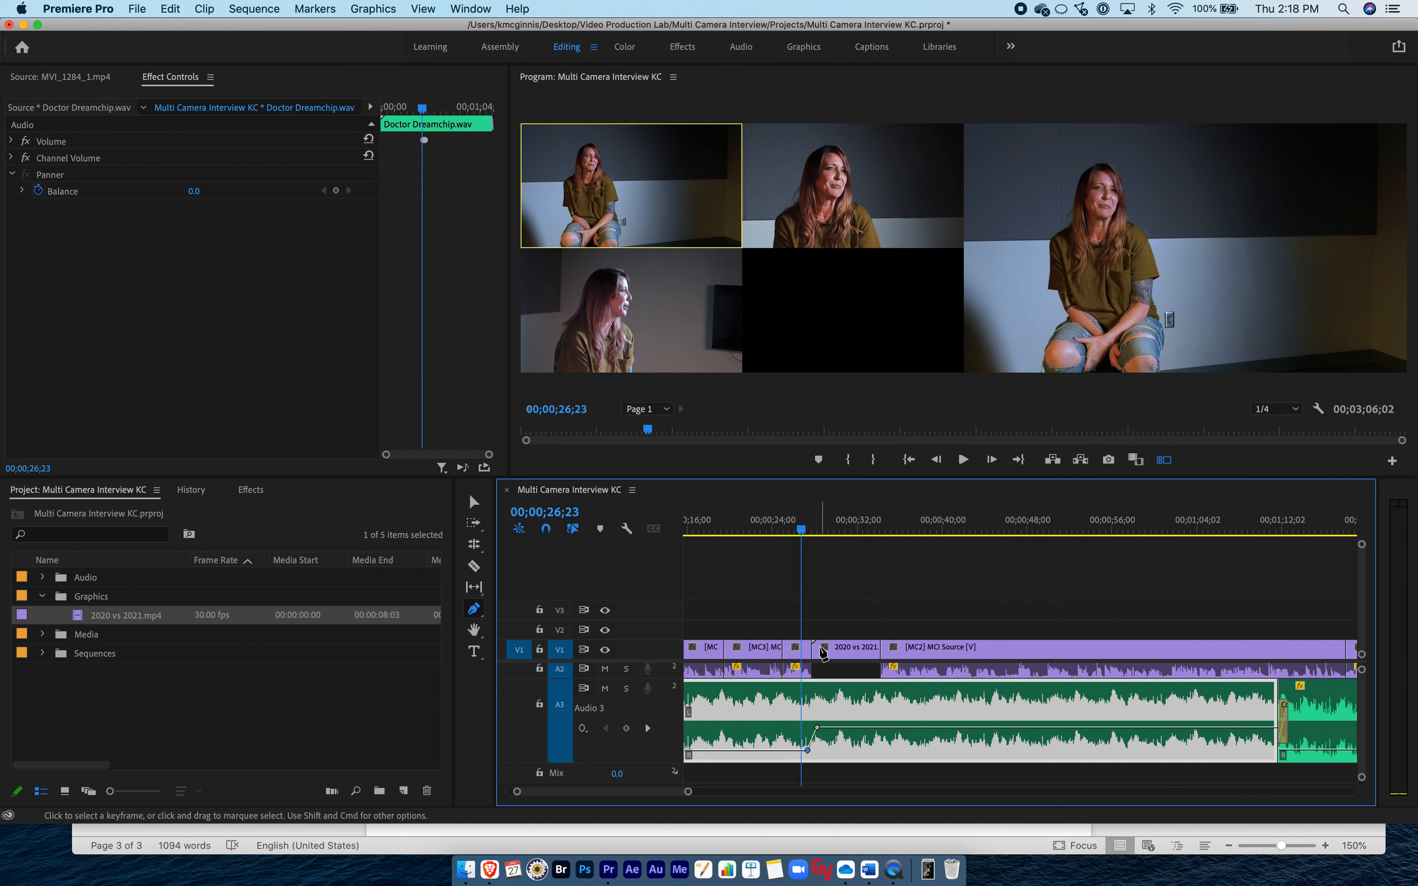
Play into the title graphic and add two volume keyframes around its end, lowering the music back down for the next answer.
left_click(799, 530)
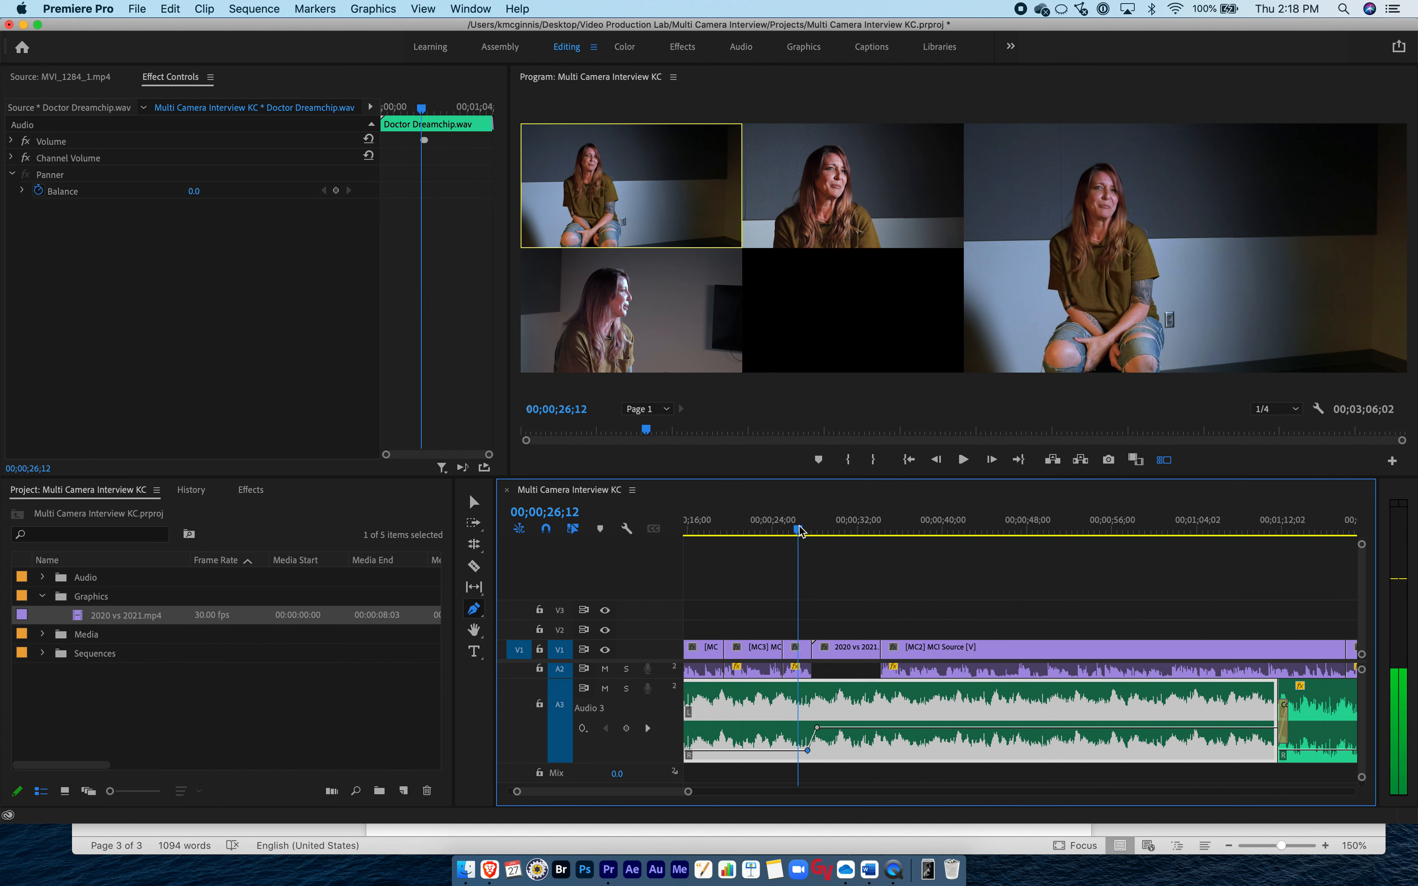
key("space")
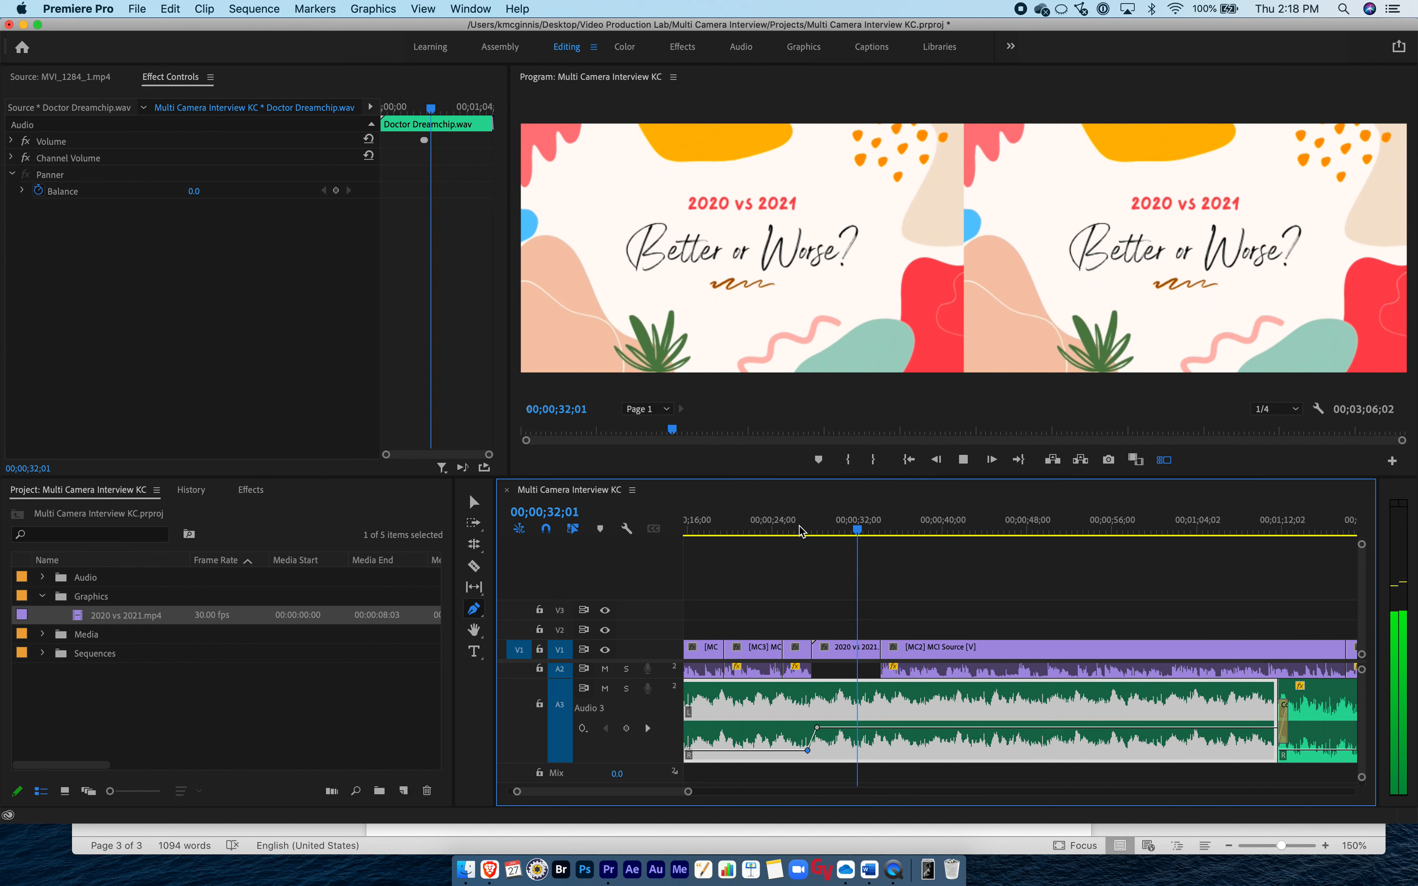
key("space")
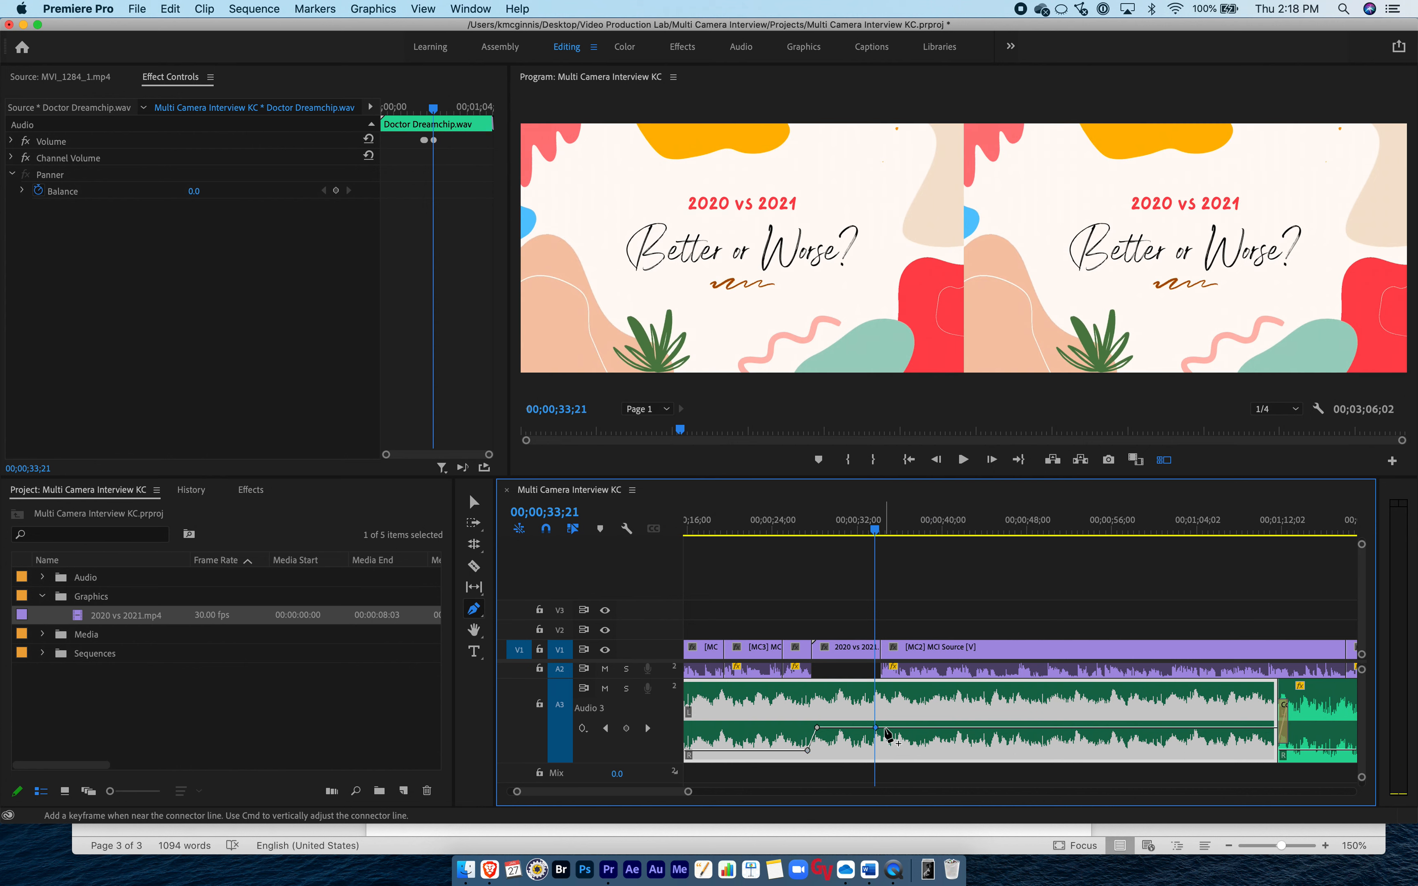
left_click_drag(888, 729, 886, 752)
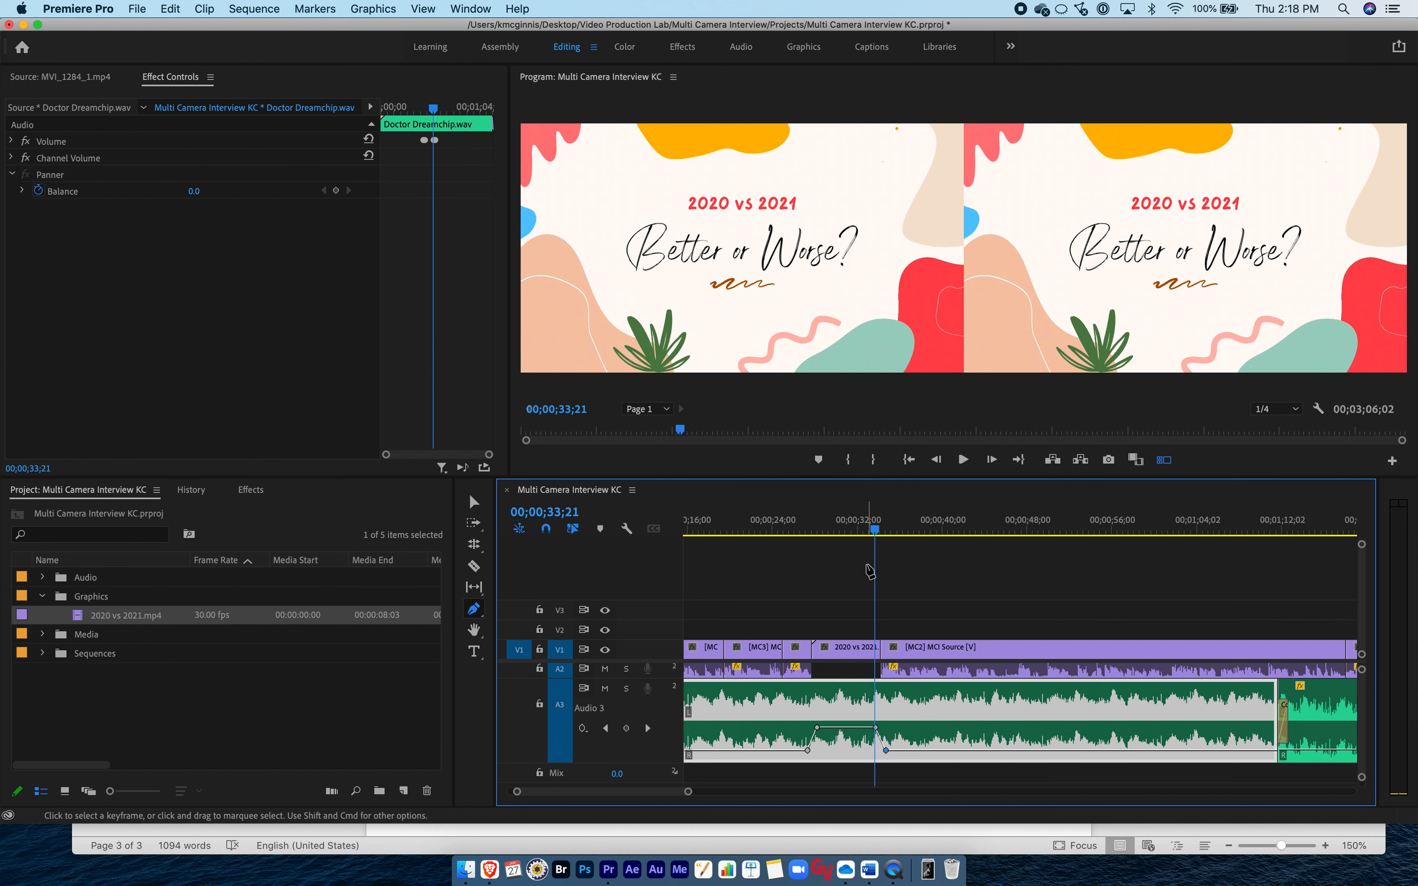
Play the music's fade from the title graphic into the second answer, return to the Selection tool and save the project.
left_click(859, 529)
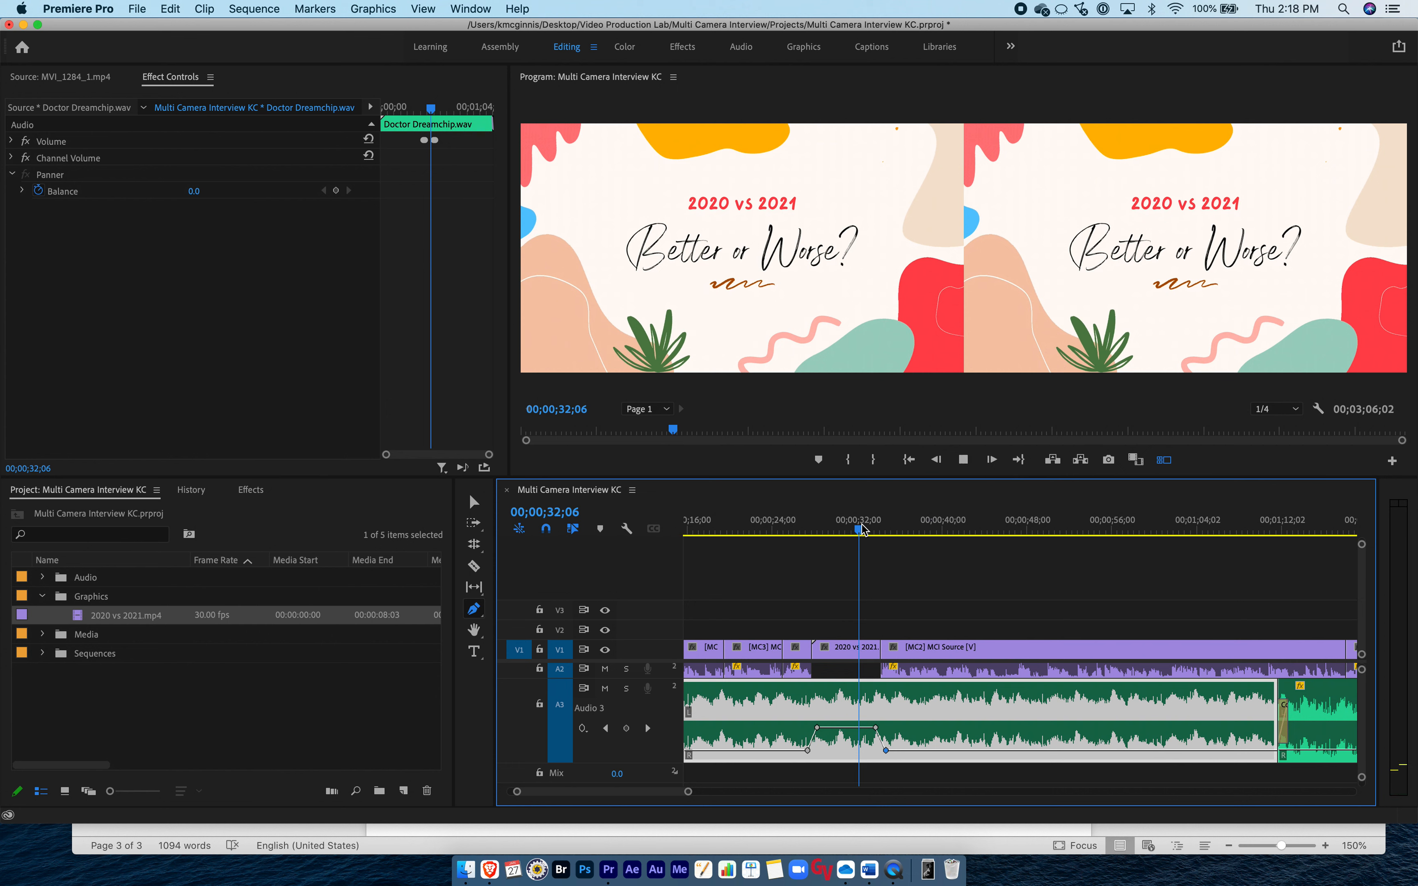
left_click(964, 460)
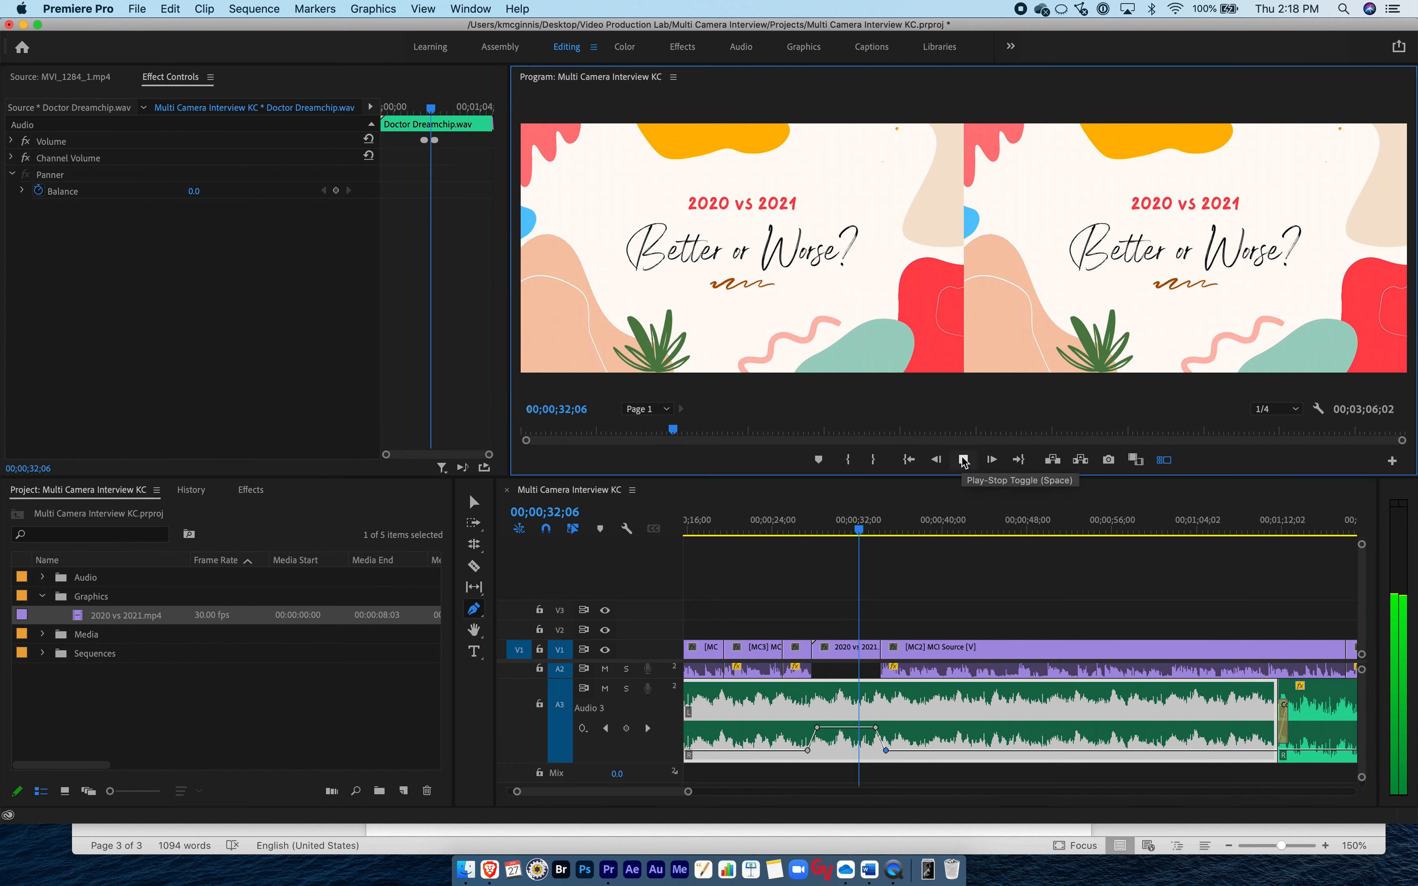
left_click(963, 460)
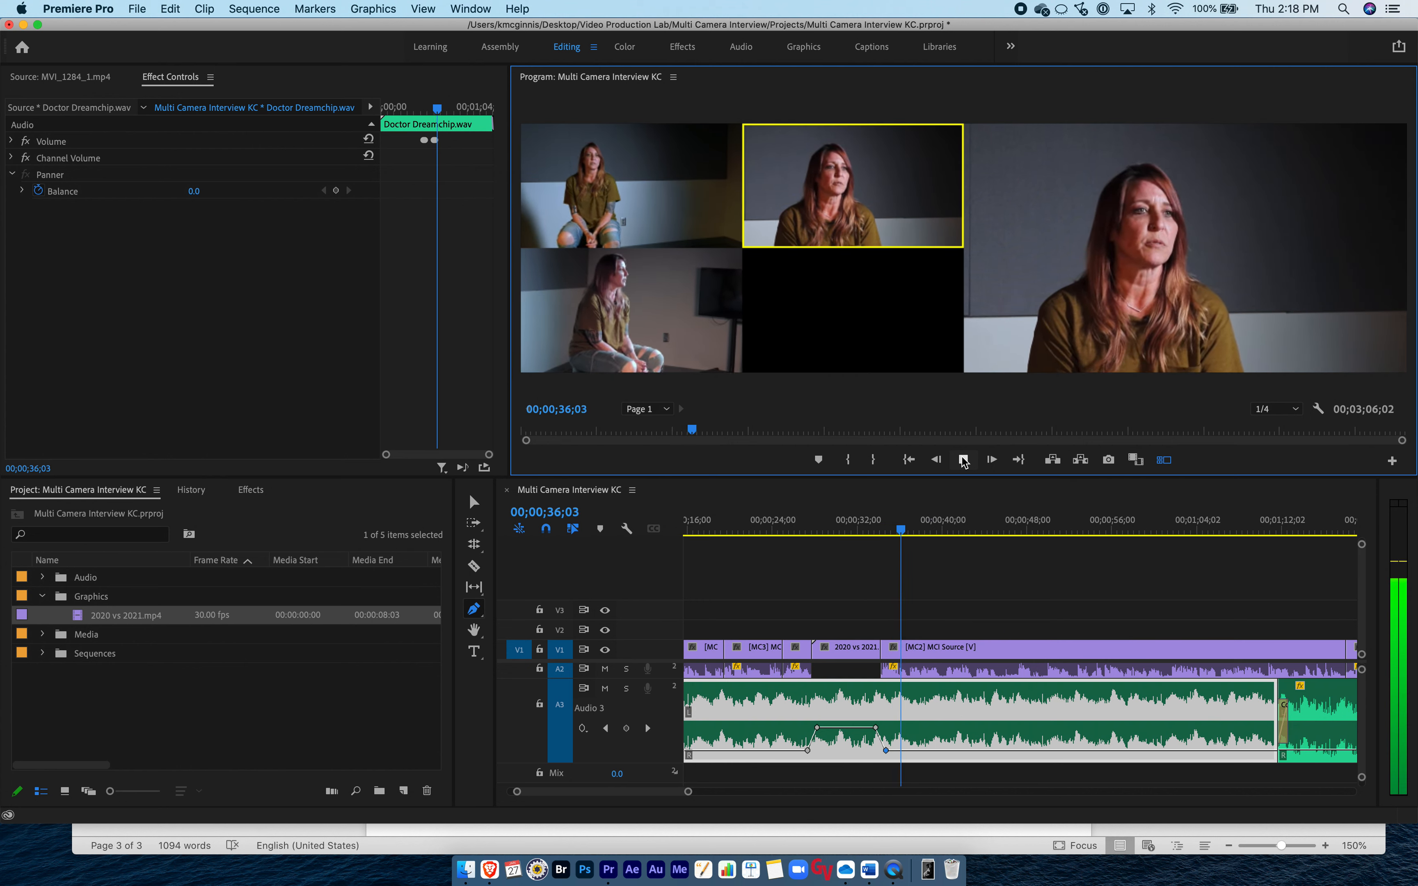
left_click(964, 460)
left_click(473, 501)
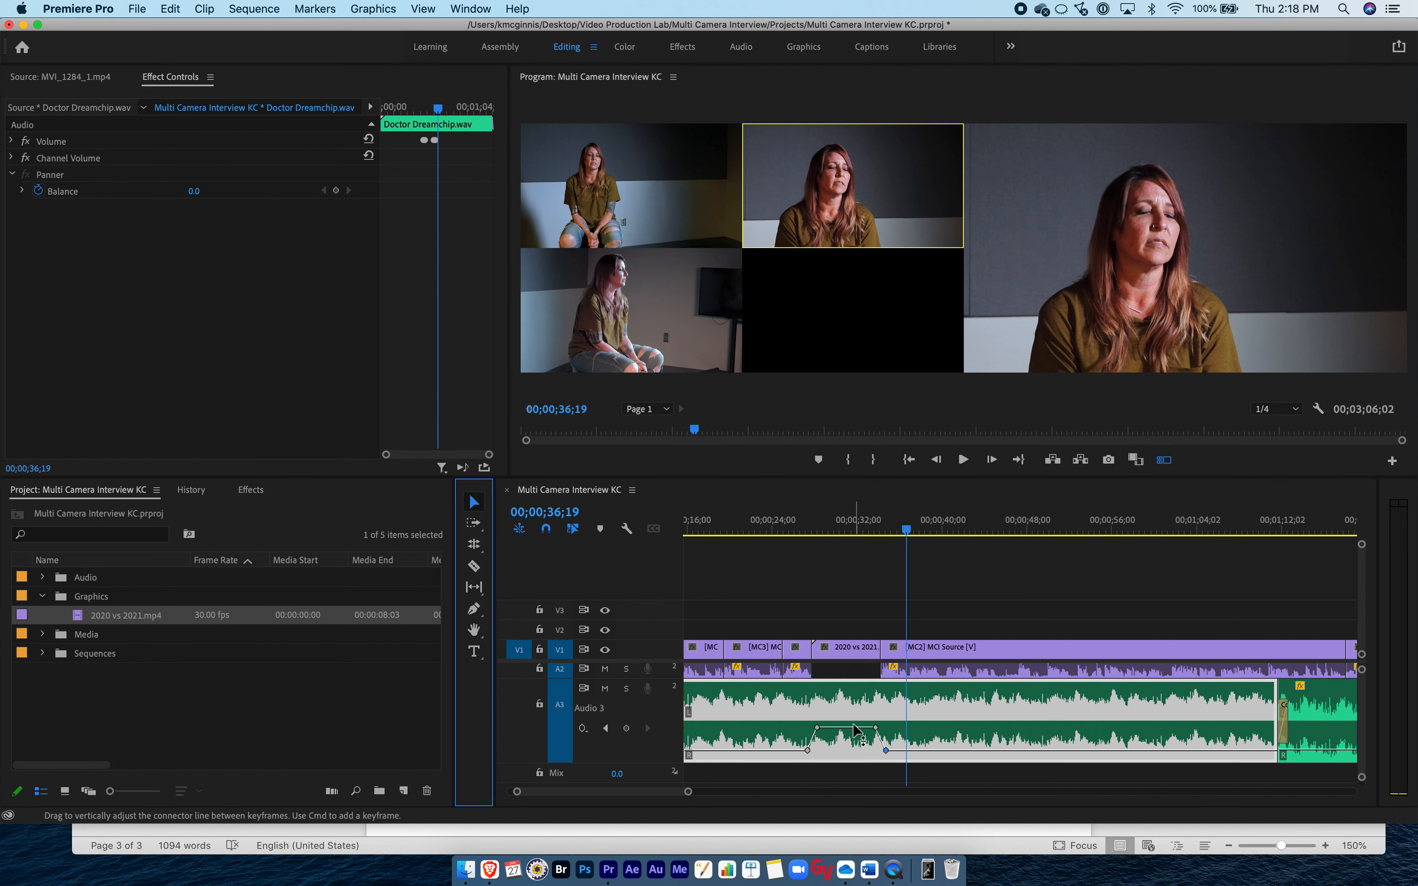
scroll(905, 708, "up", 1)
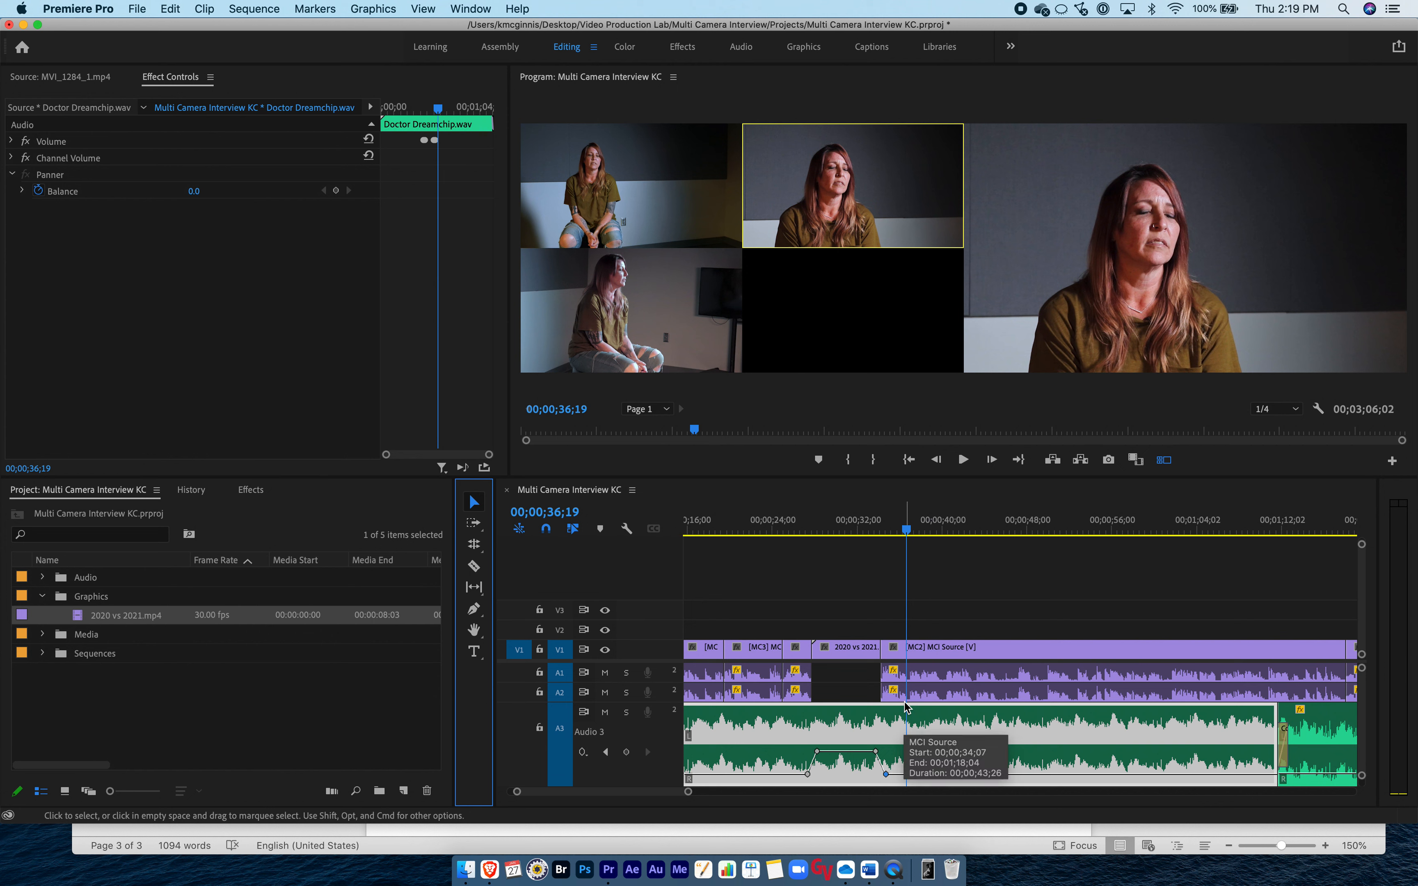
key("super+s")
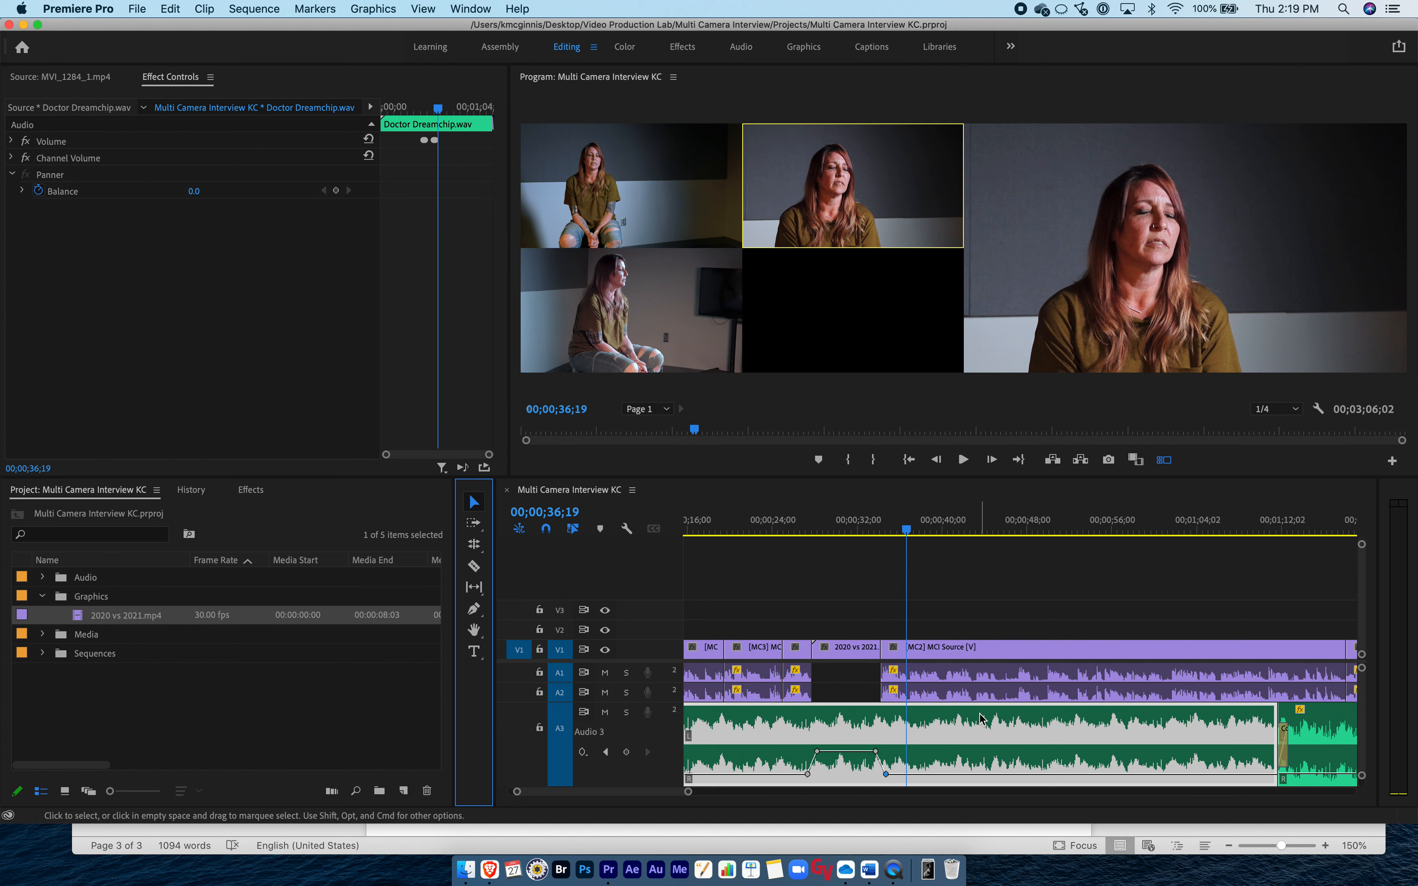
Apply a Constant Power crossfade to the end of the last Doctor Dreamchip.wav clip and fit the whole sequence in view.
scroll(985, 727, "right", 10)
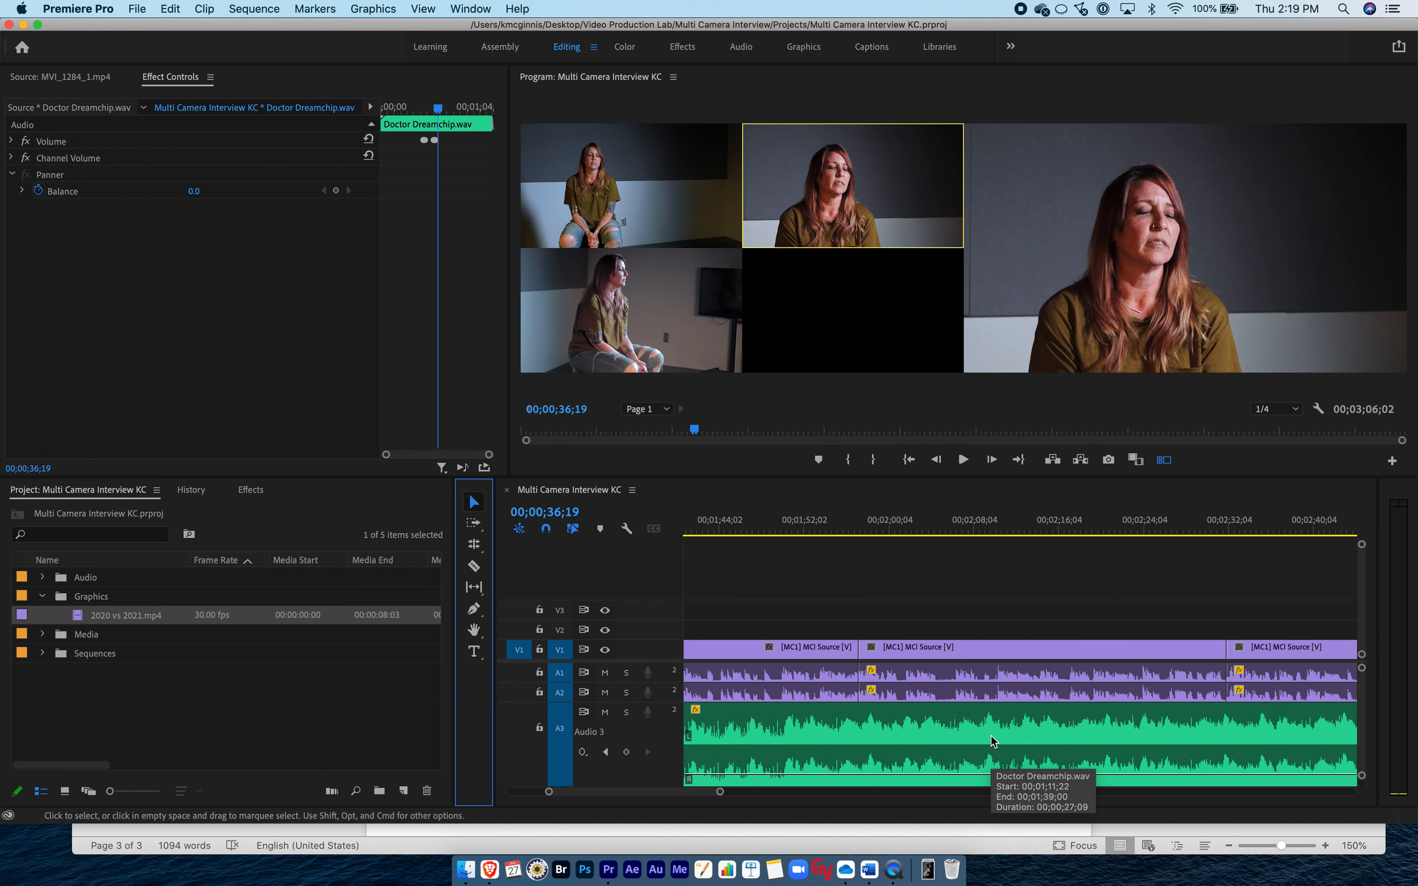
scroll(992, 741, "right", 6)
left_click(965, 733)
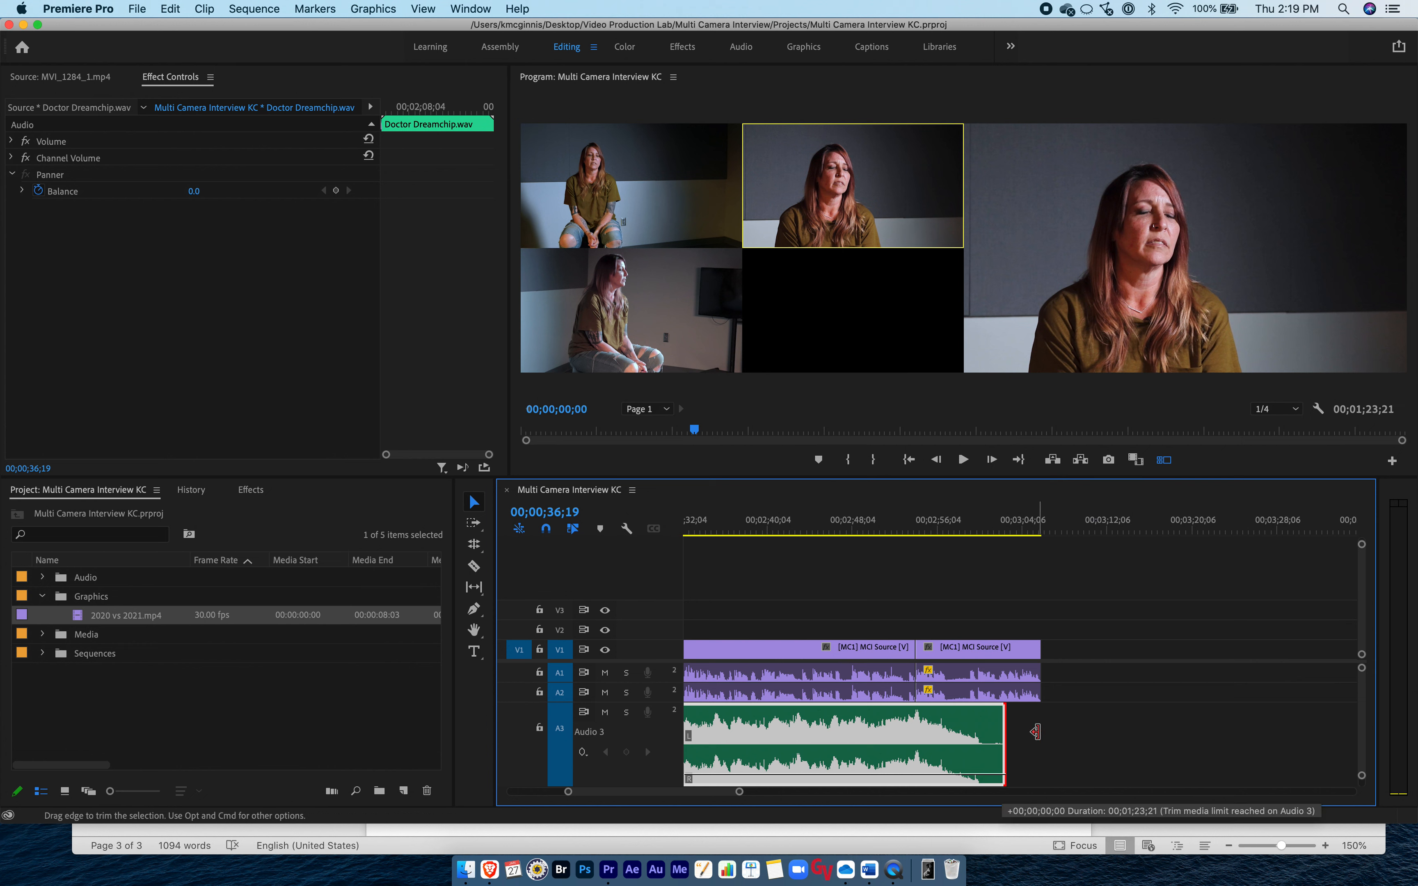
left_click(1123, 743)
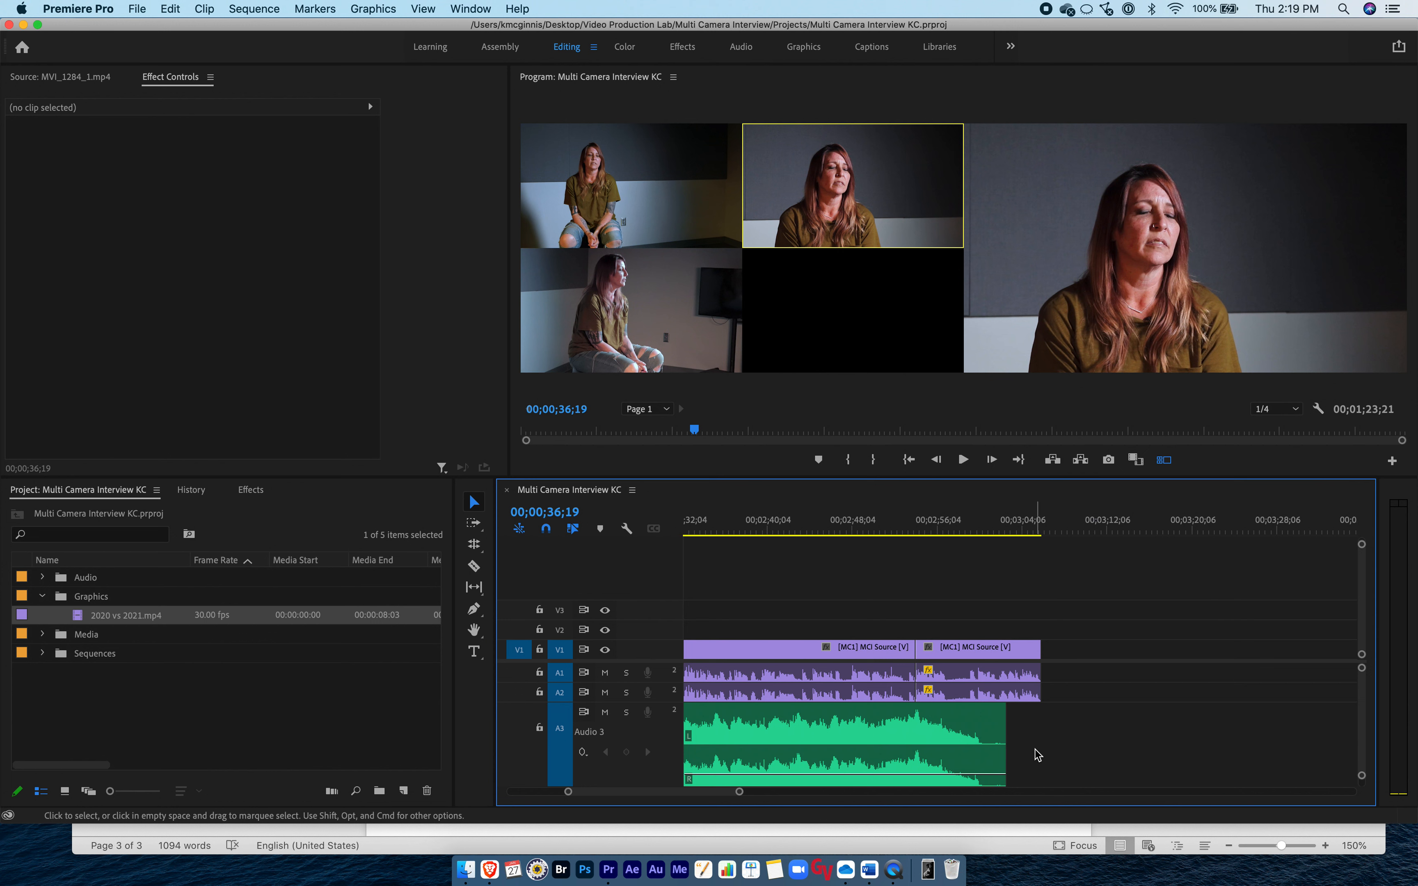
left_click(250, 490)
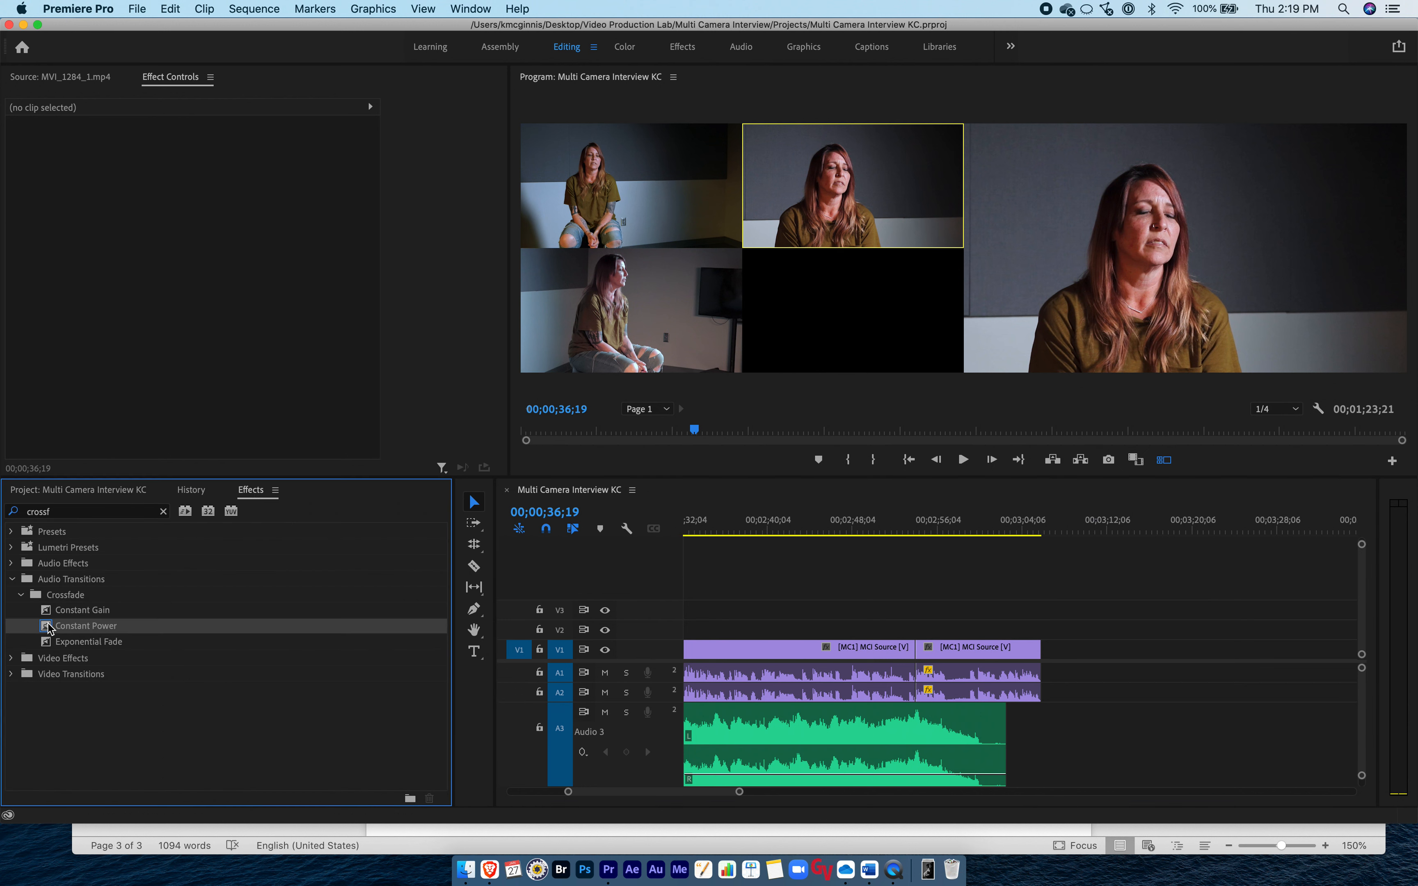
left_click_drag(48, 628, 998, 741)
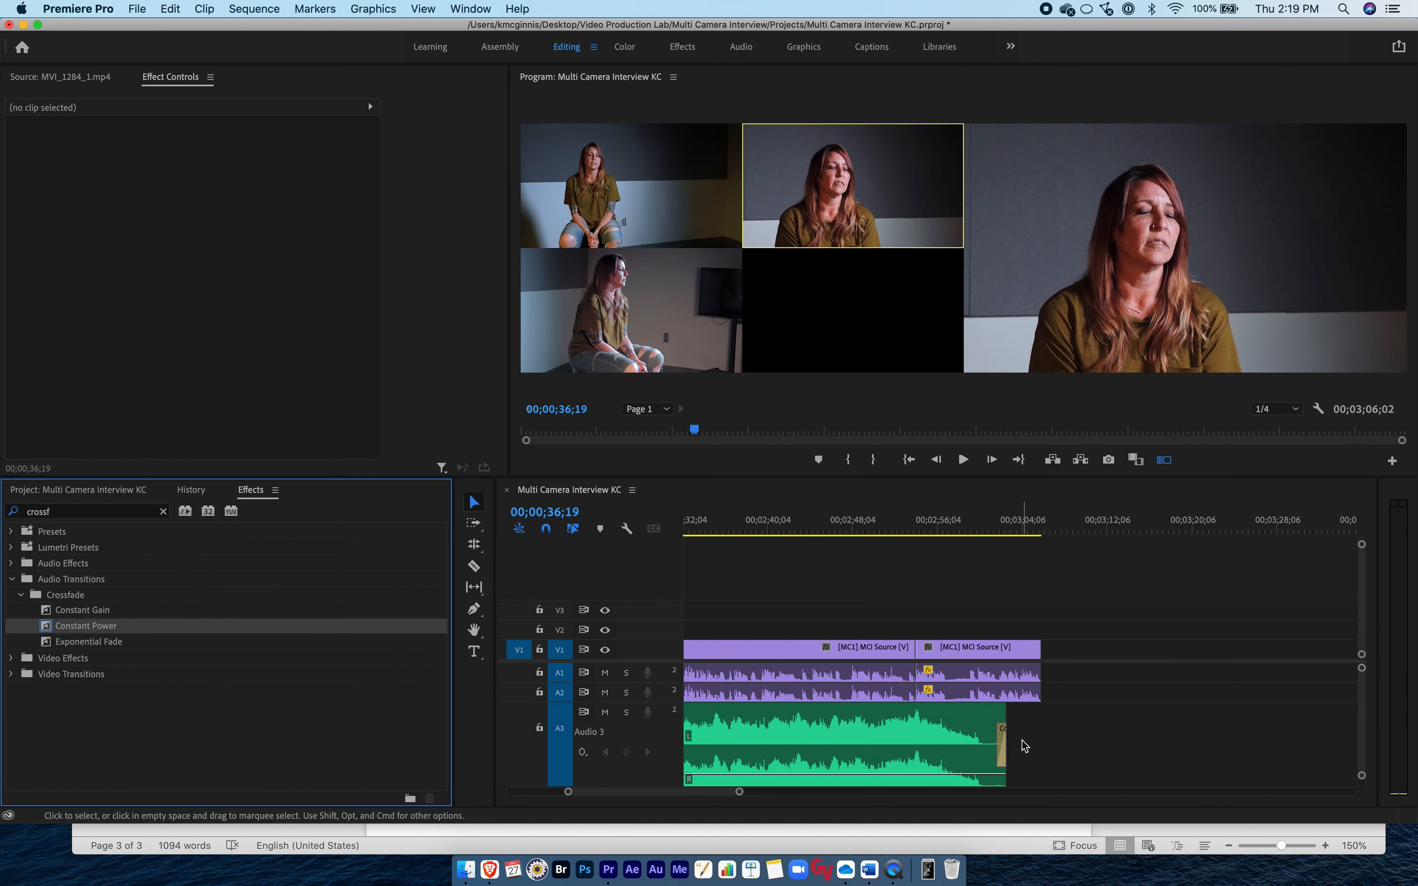
key("backslash")
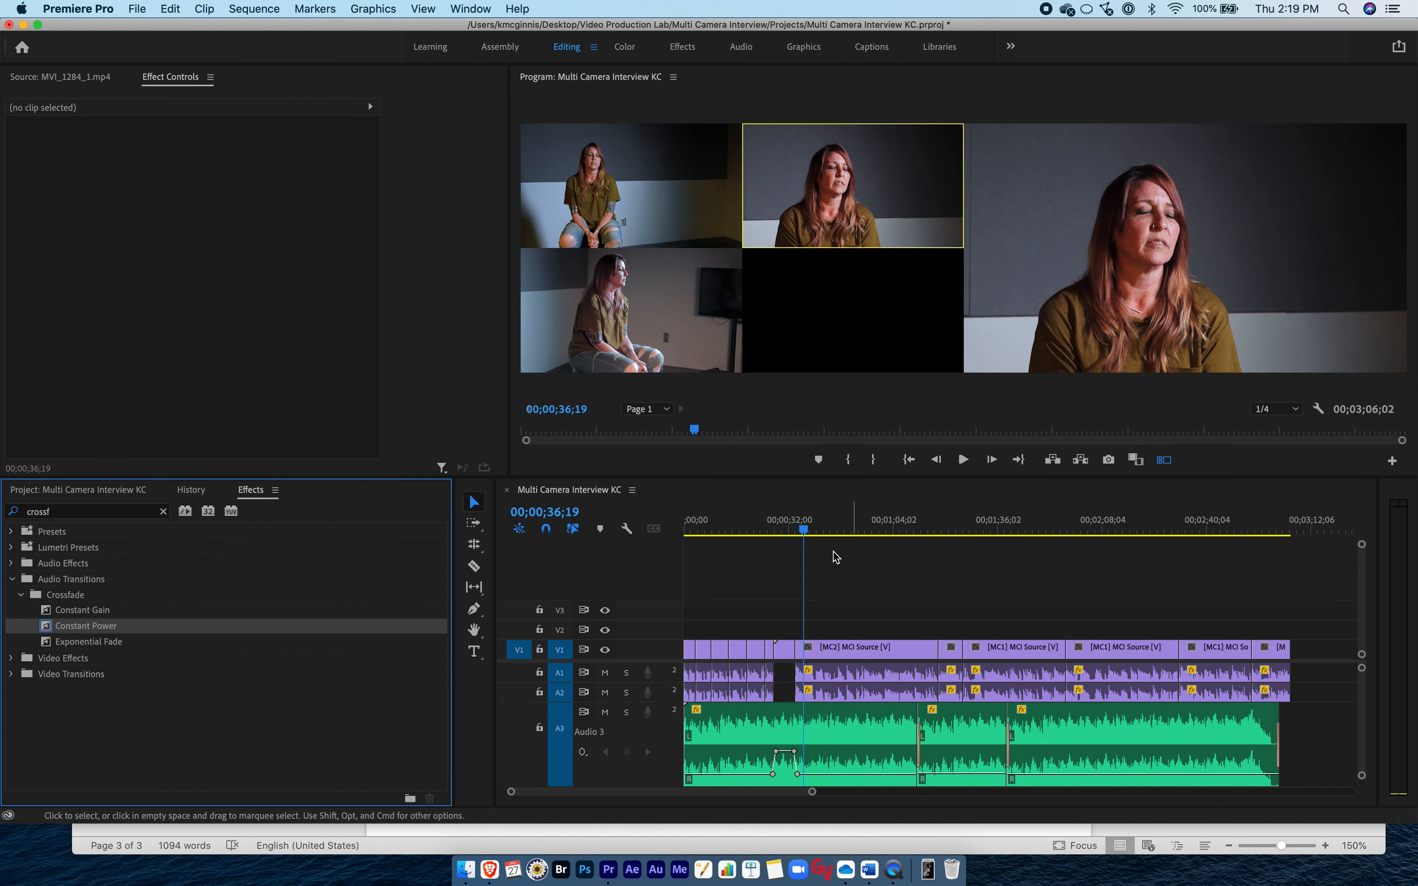
Place the playhead at the second answer, at 00;00;35;11, review the edited transcript in Word and return to Premiere Pro.
left_click(801, 531)
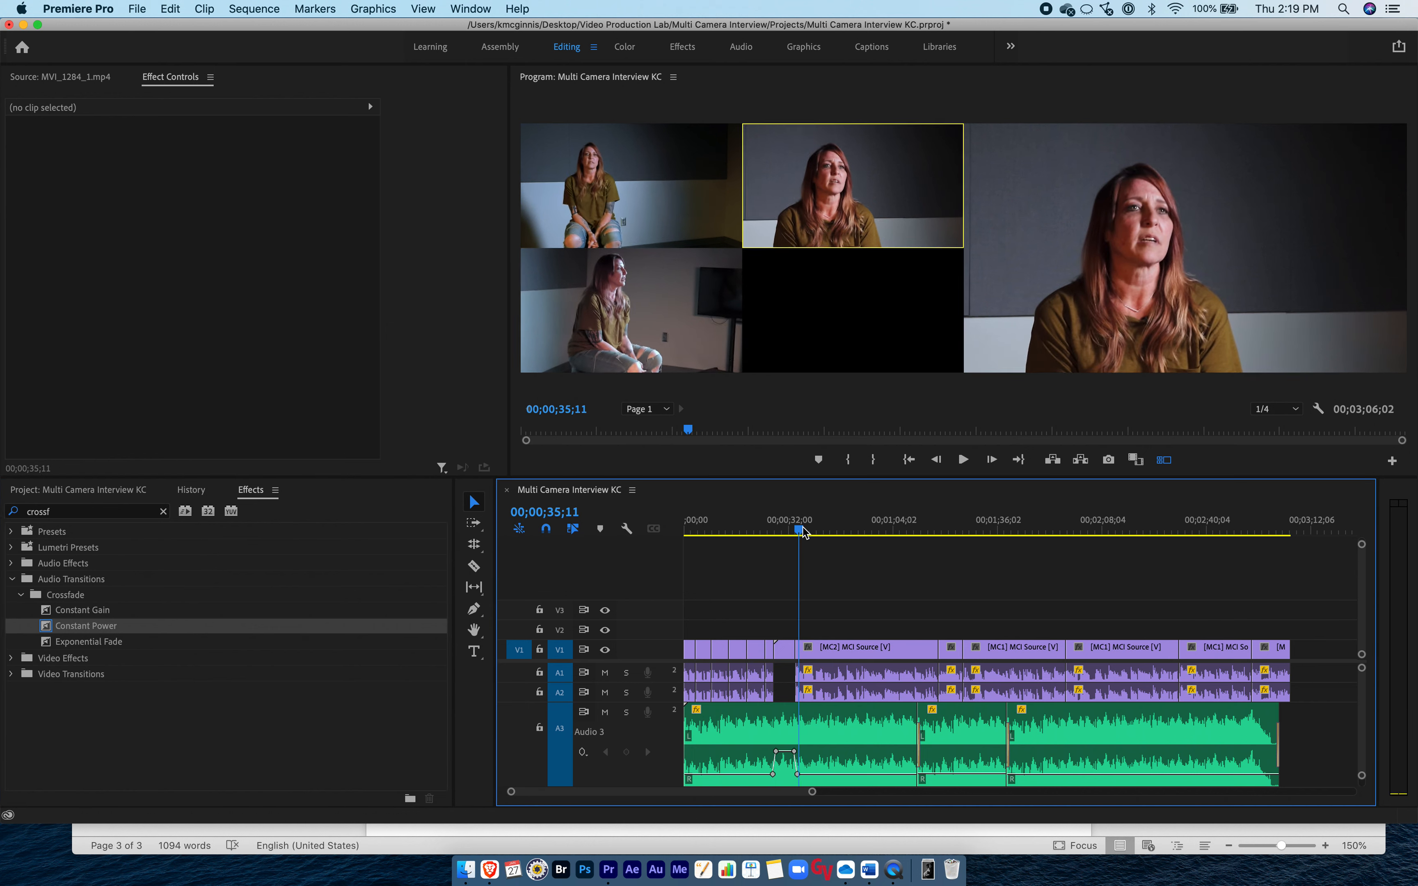
left_click(869, 870)
scroll(604, 438, "down", 3)
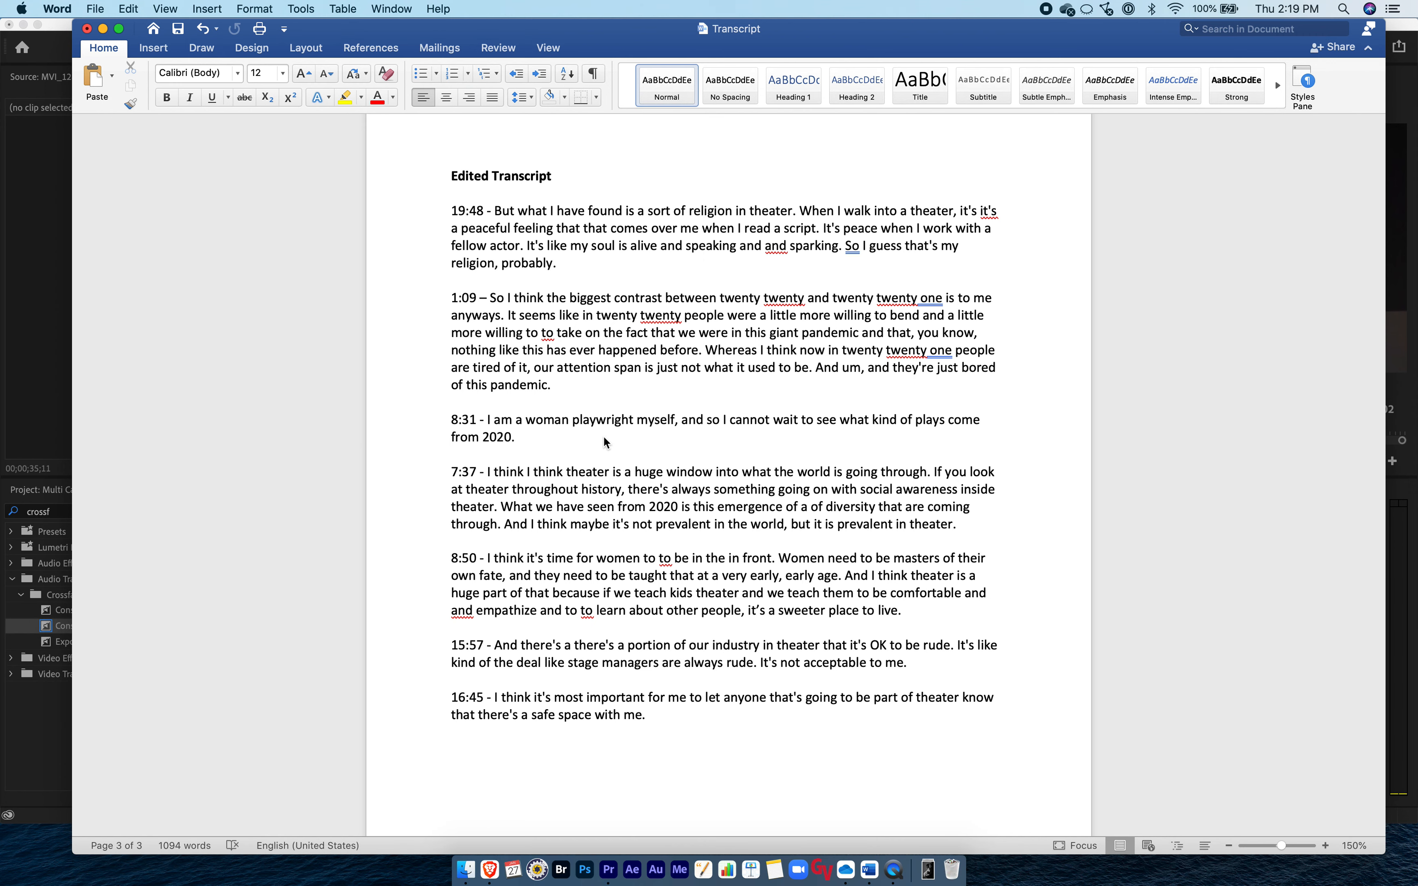
key("super+Tab")
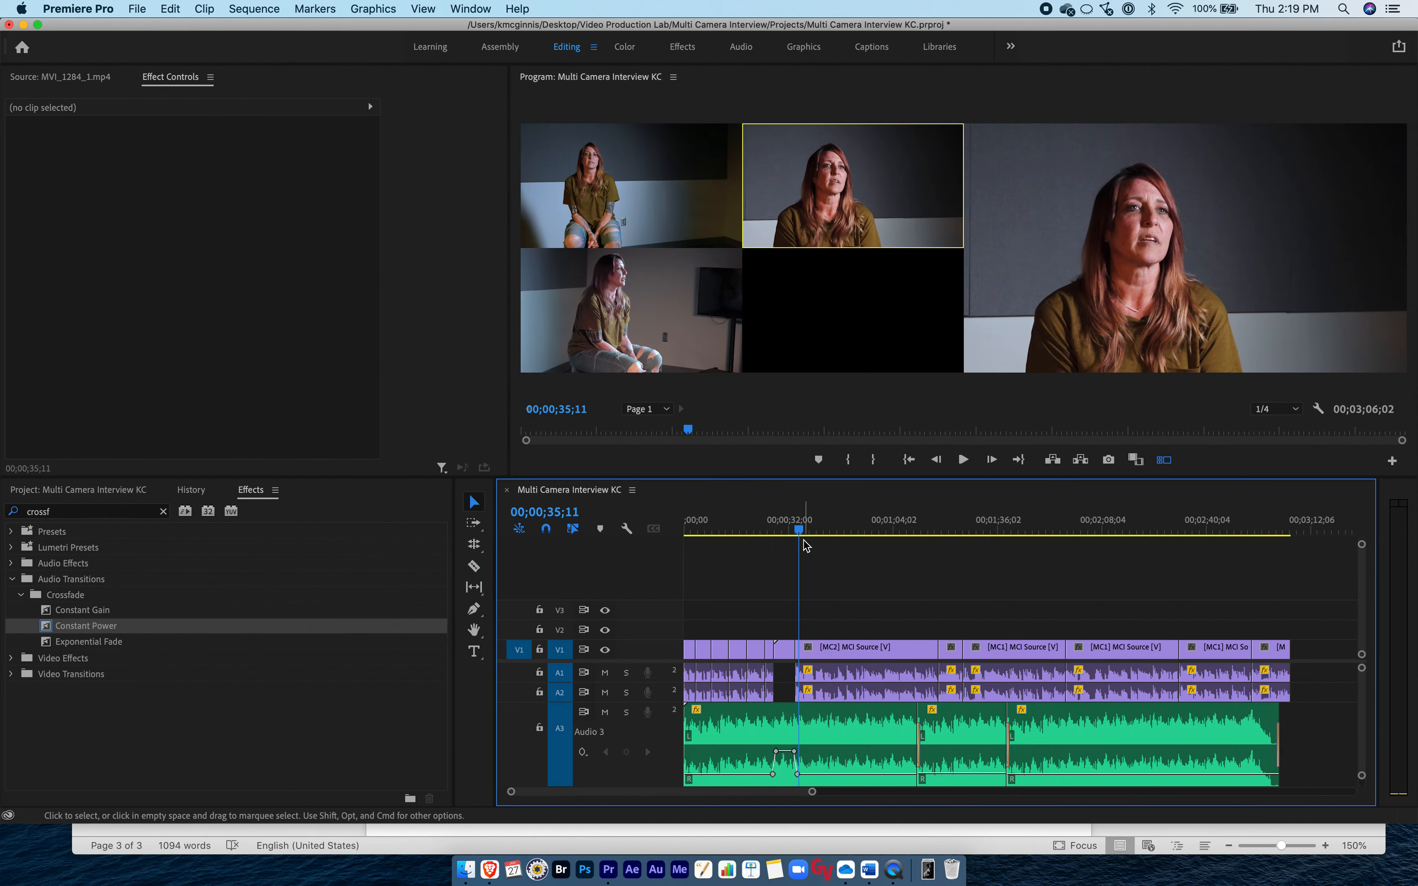
Turn off the multi-camera view and browse the Essential Graphics templates as far as the Bold designs.
left_click(1164, 461)
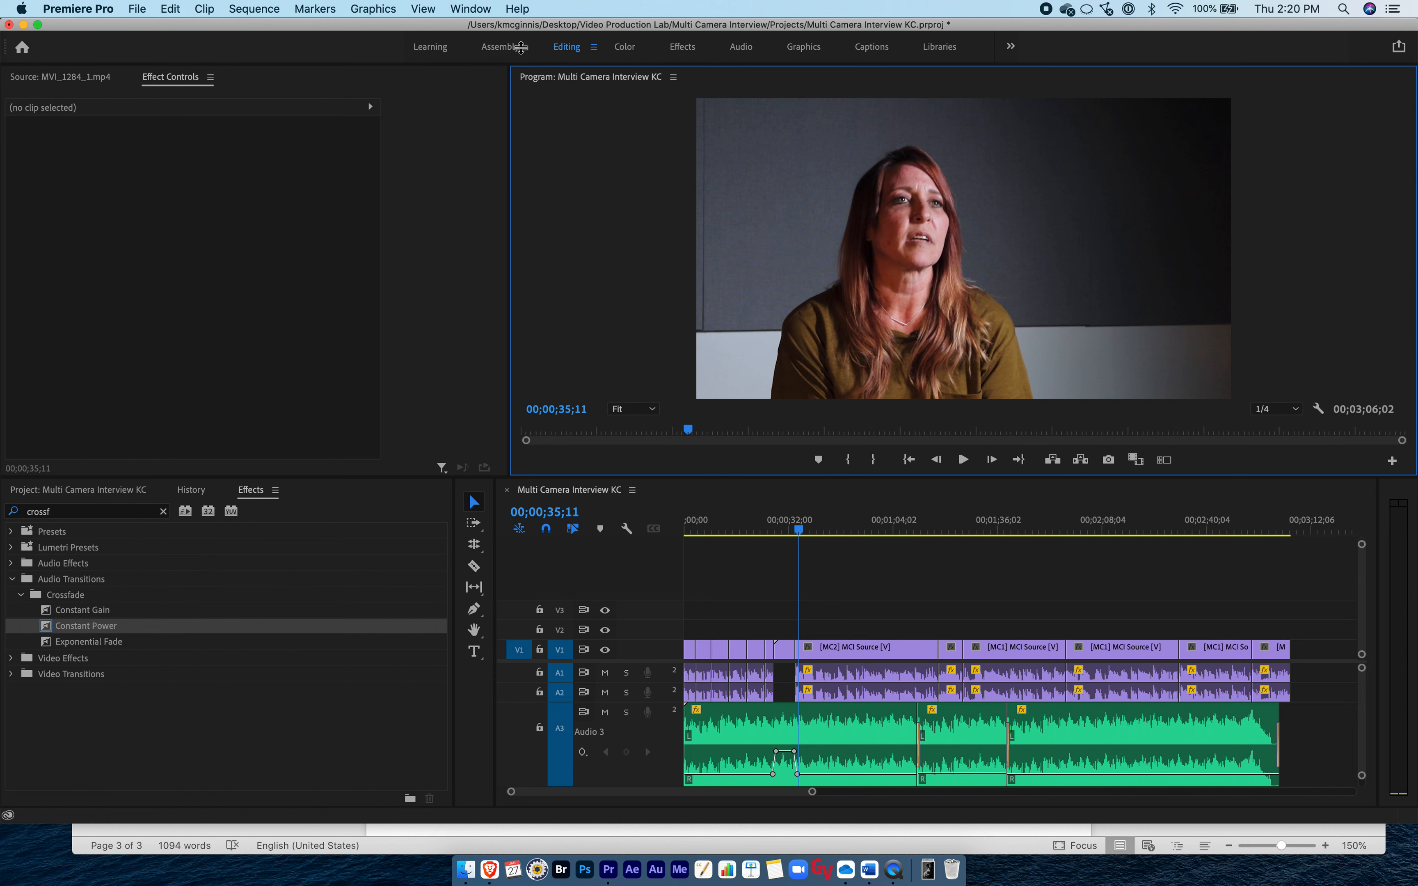
left_click(469, 8)
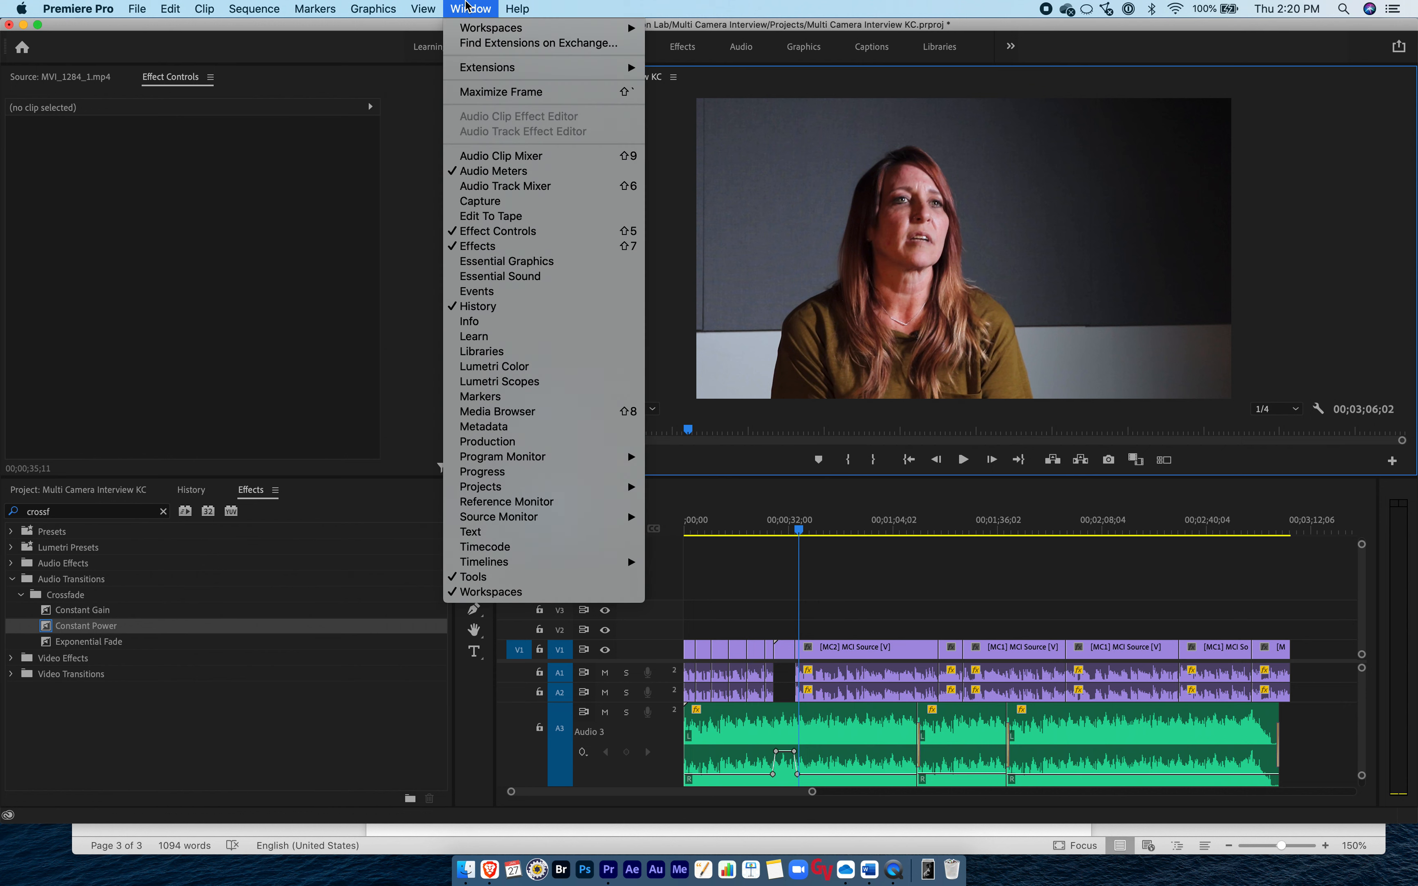
left_click(505, 262)
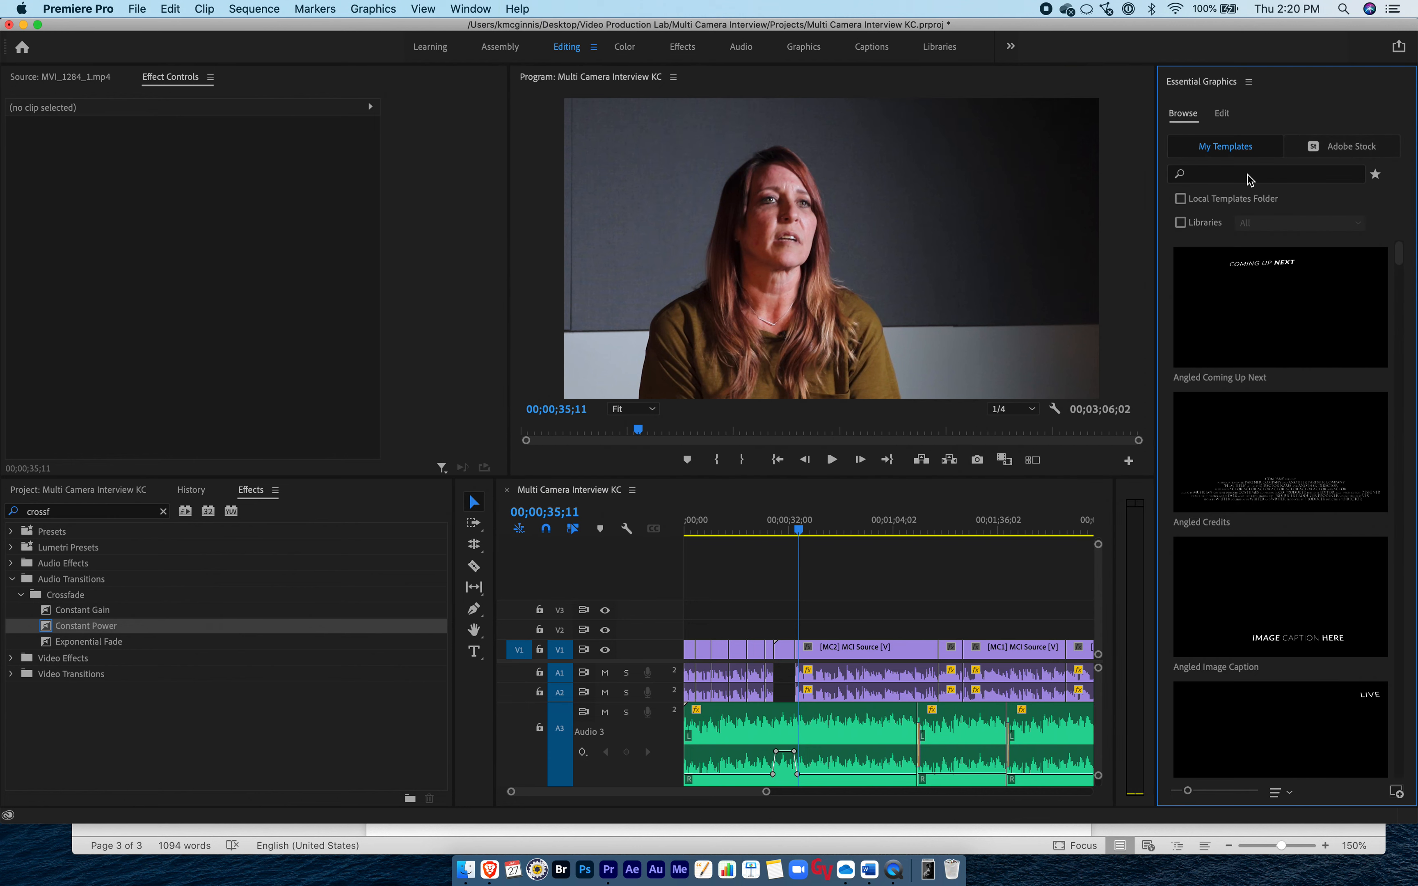
left_click_drag(1400, 264, 1402, 335)
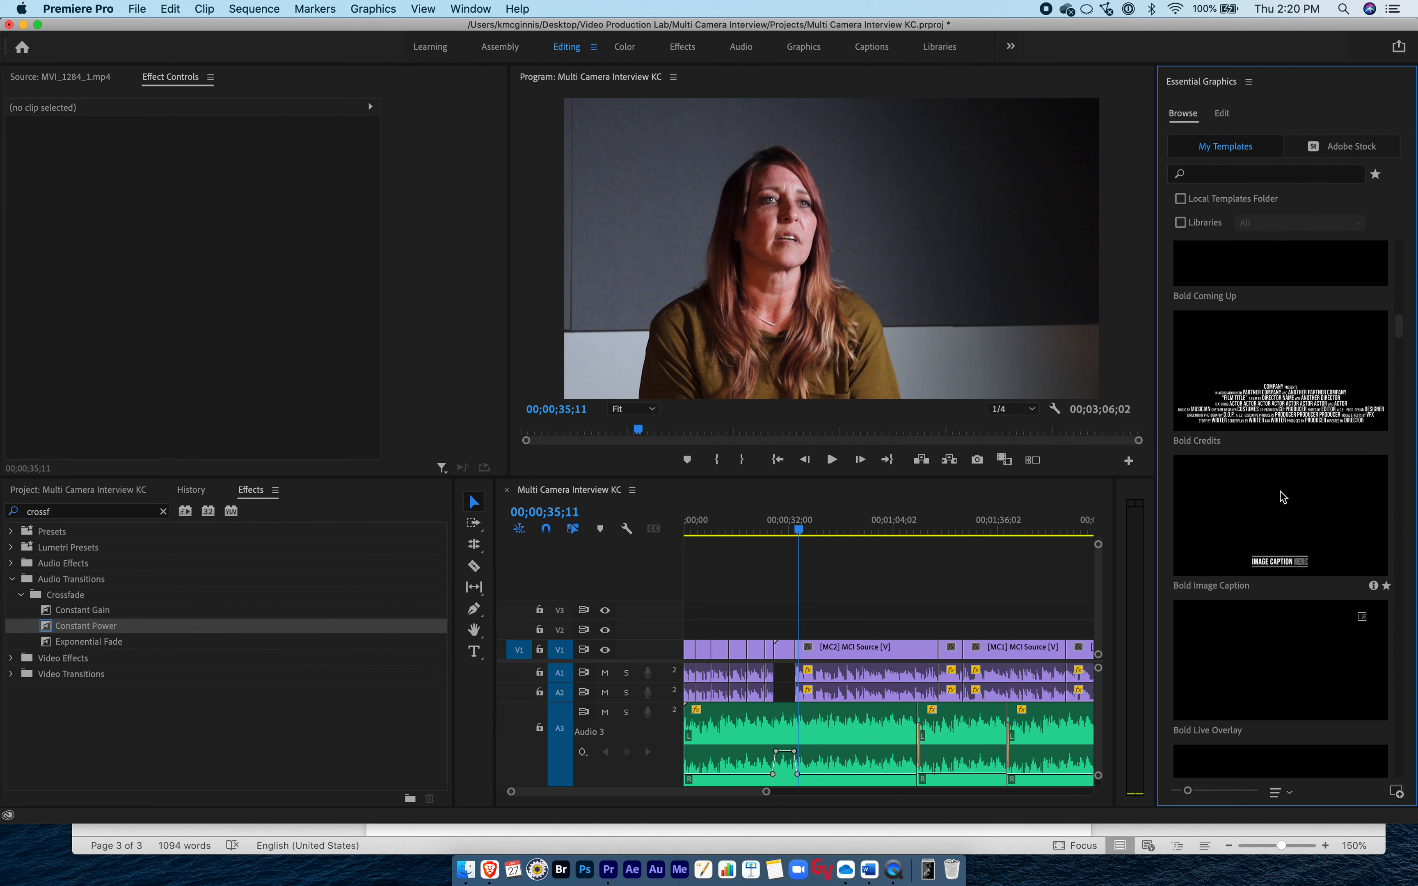
Place the Bold Image Caption template on V2 above the second answer at 00;00;35;11 and close Essential Graphics.
left_click(1258, 514)
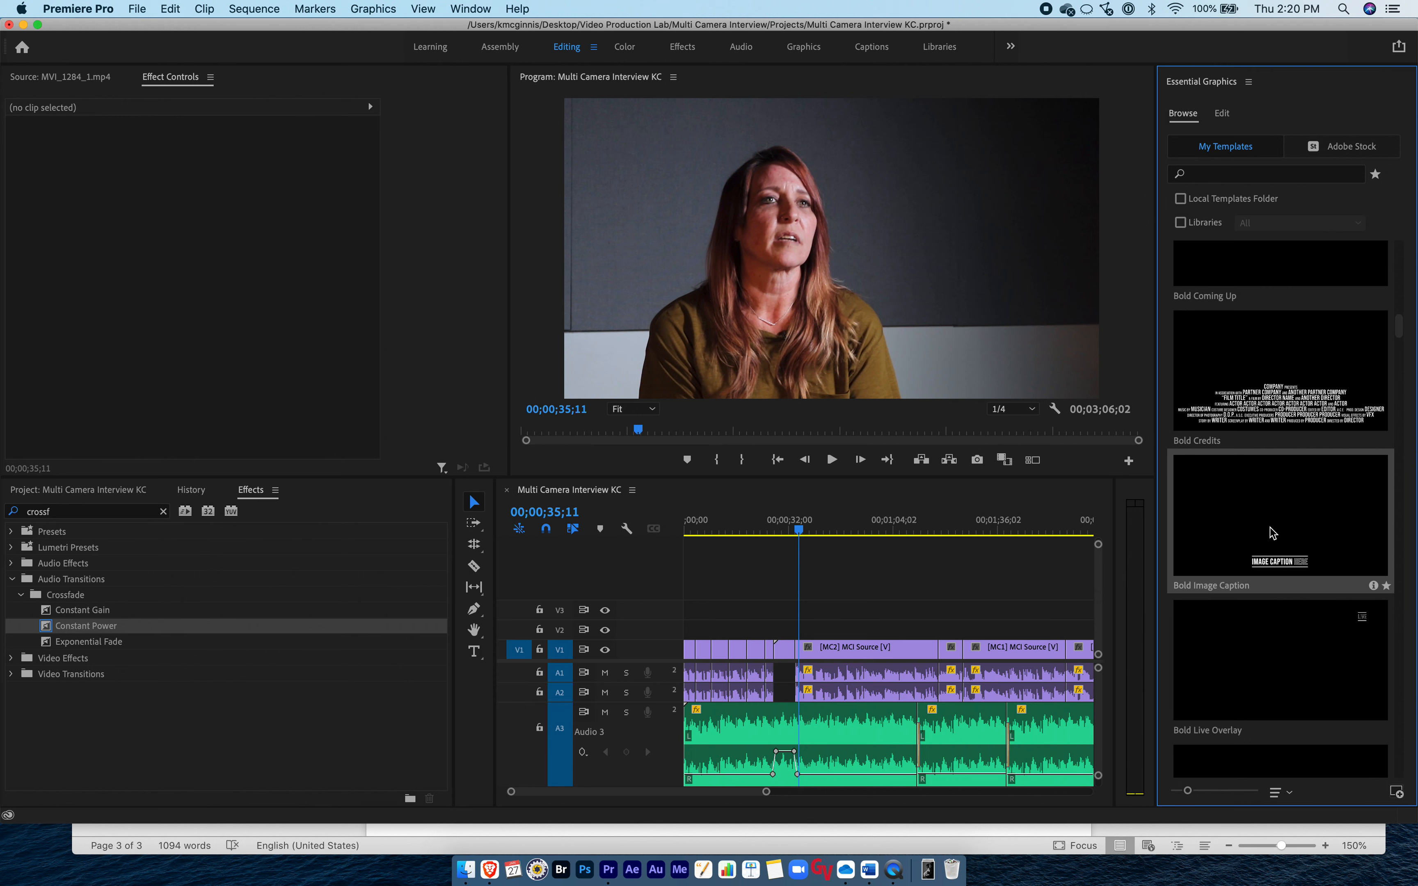
left_click_drag(1270, 532, 803, 634)
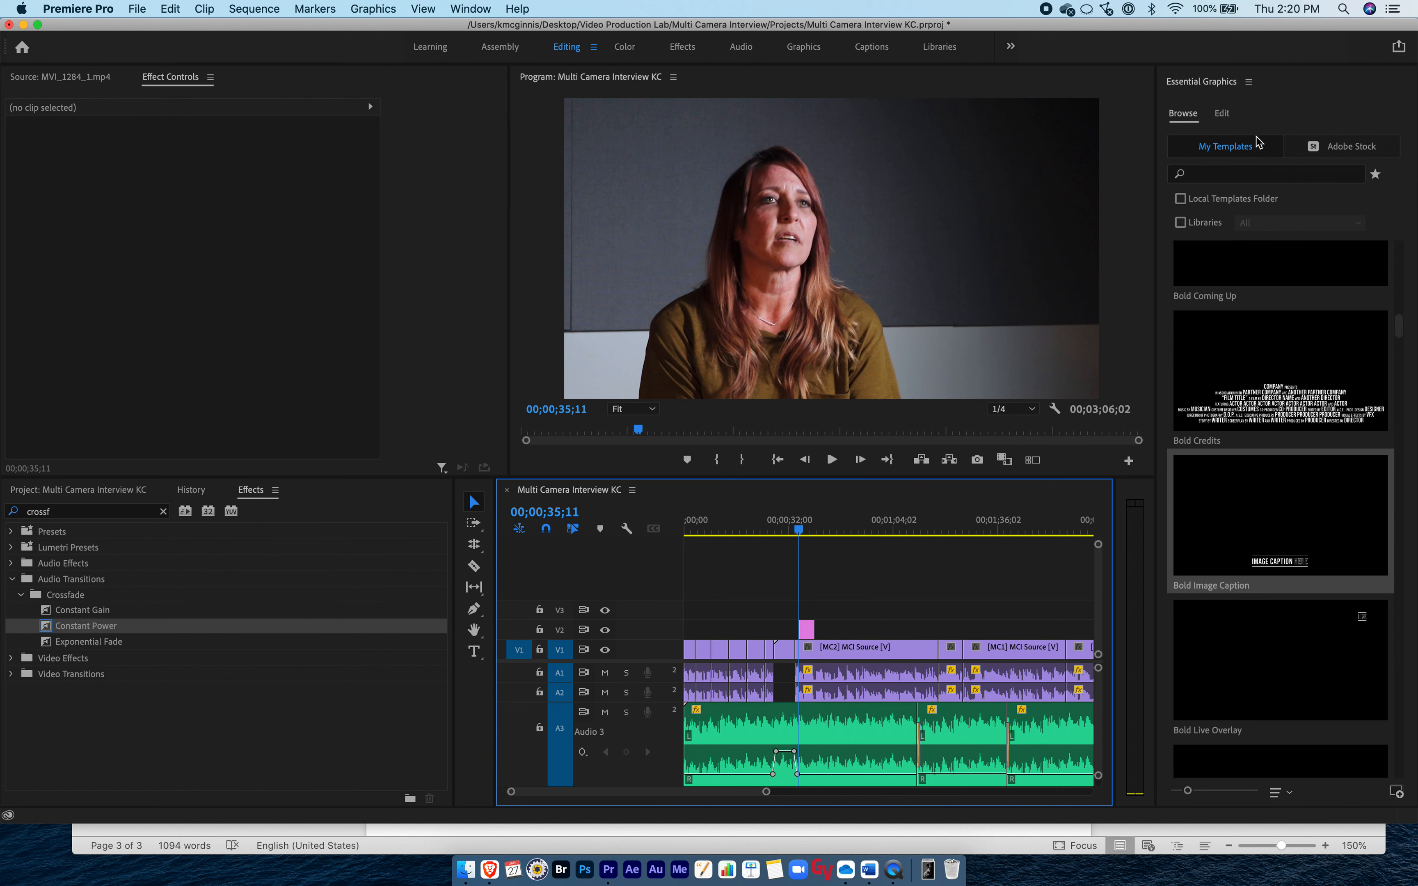
left_click(1249, 82)
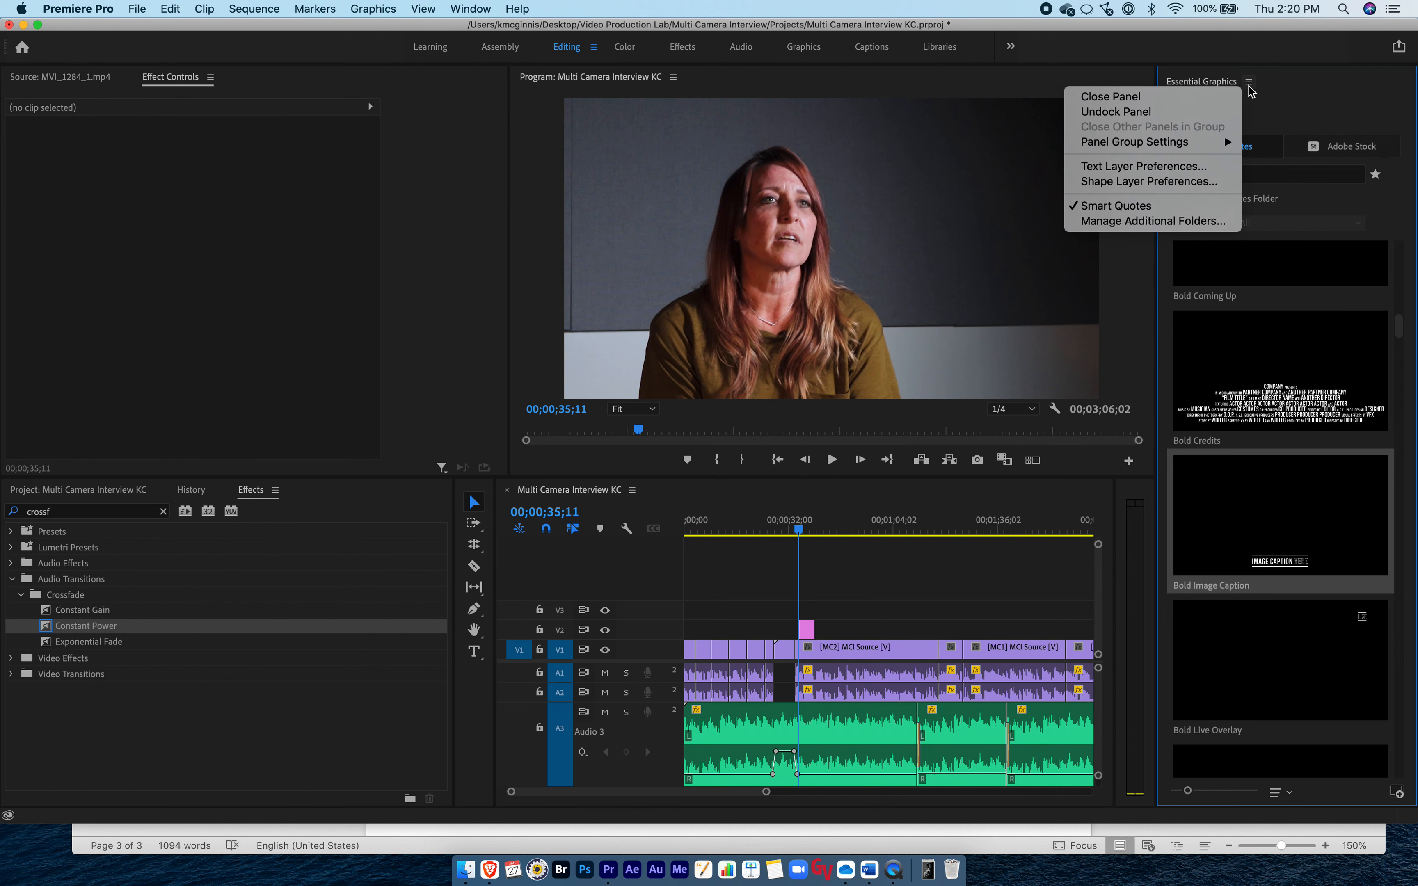
left_click(1214, 97)
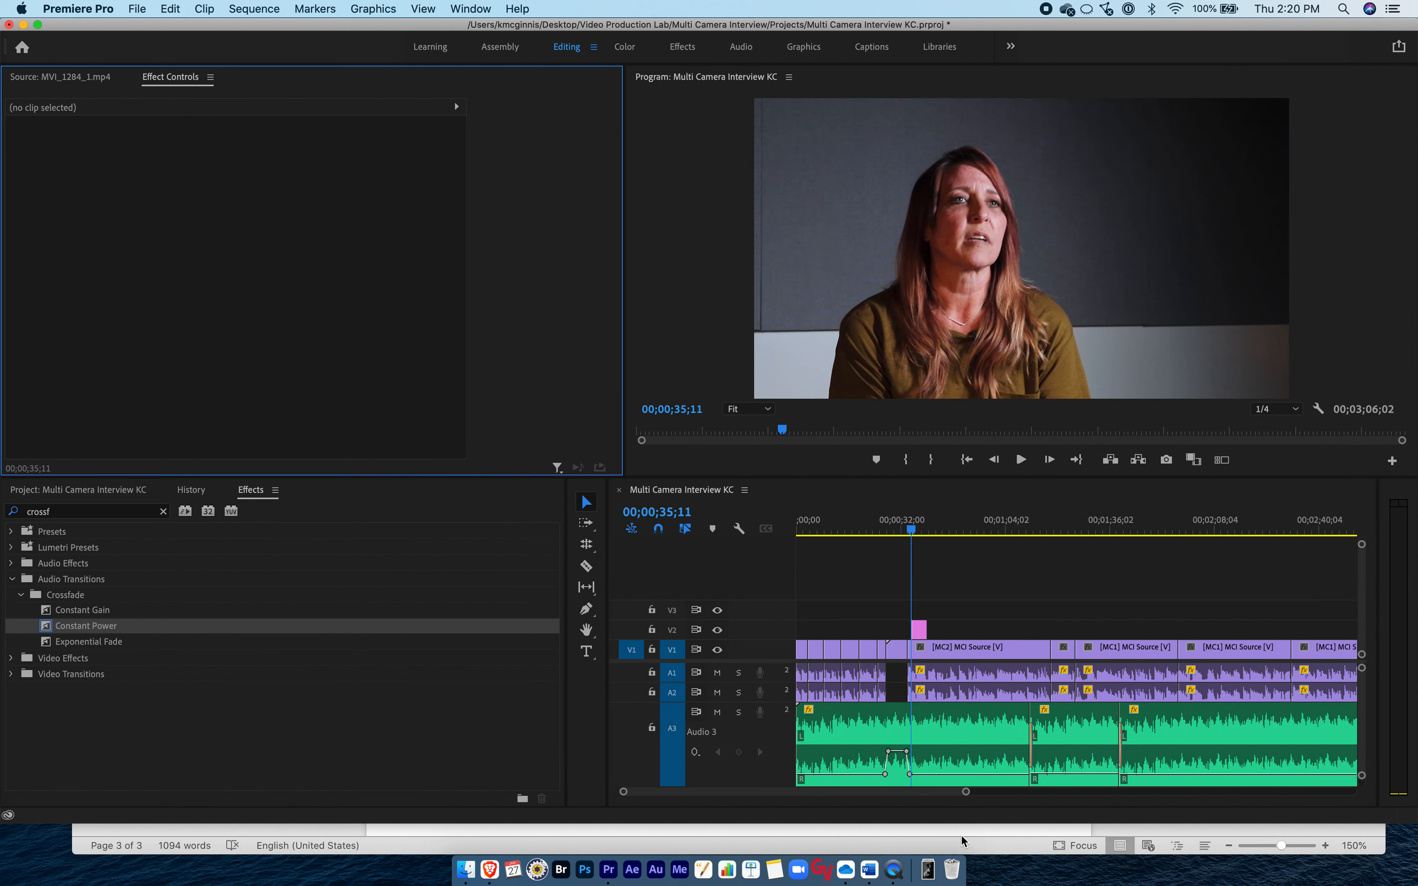
Move the caption graphic on V2 earlier so it starts right after the 2020 vs 2021 title graphic ends.
left_click_drag(967, 793, 881, 792)
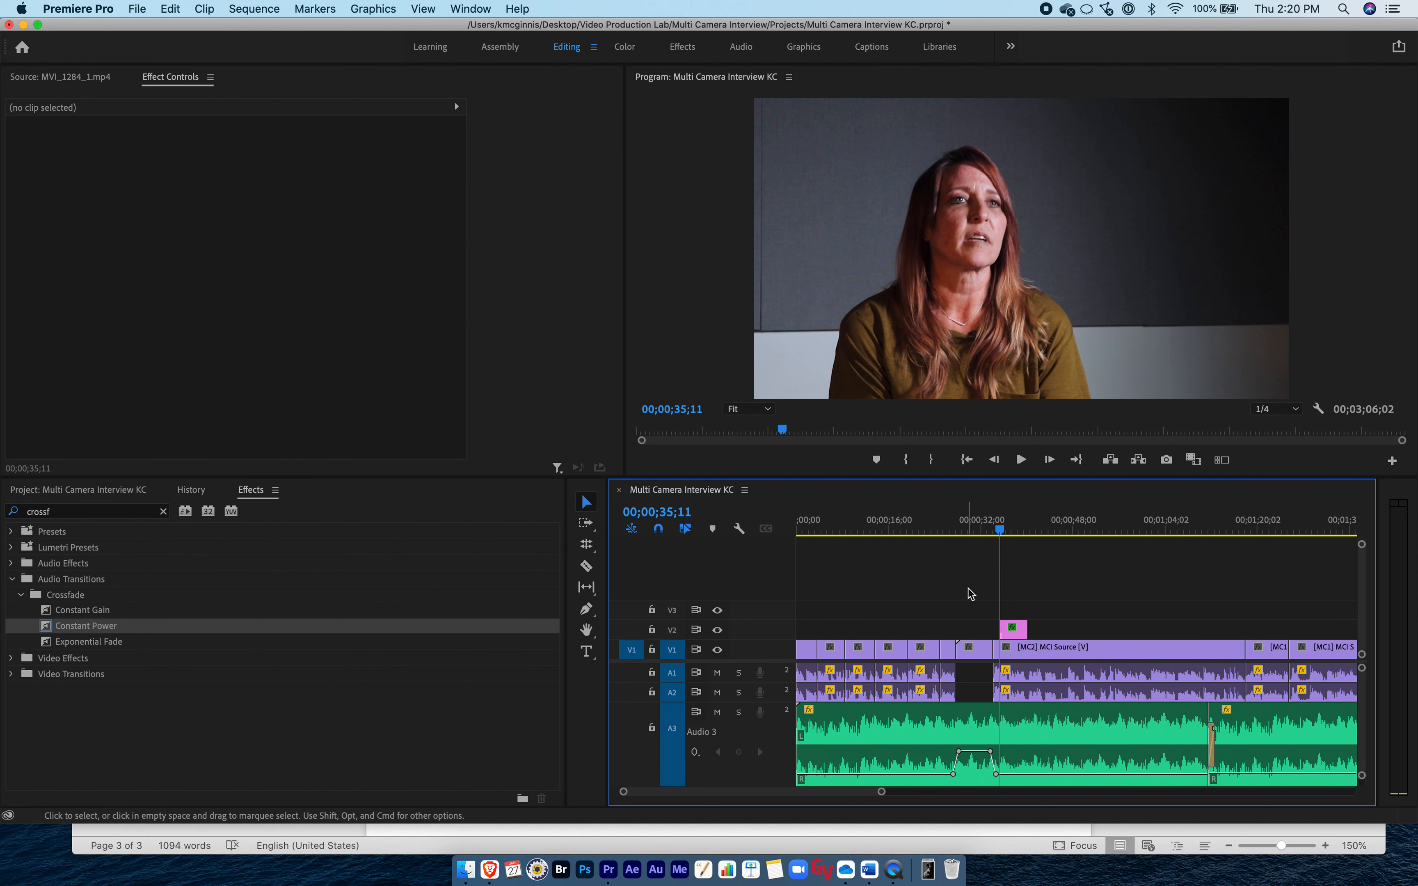
left_click_drag(1002, 532, 994, 534)
left_click_drag(1013, 629, 1007, 629)
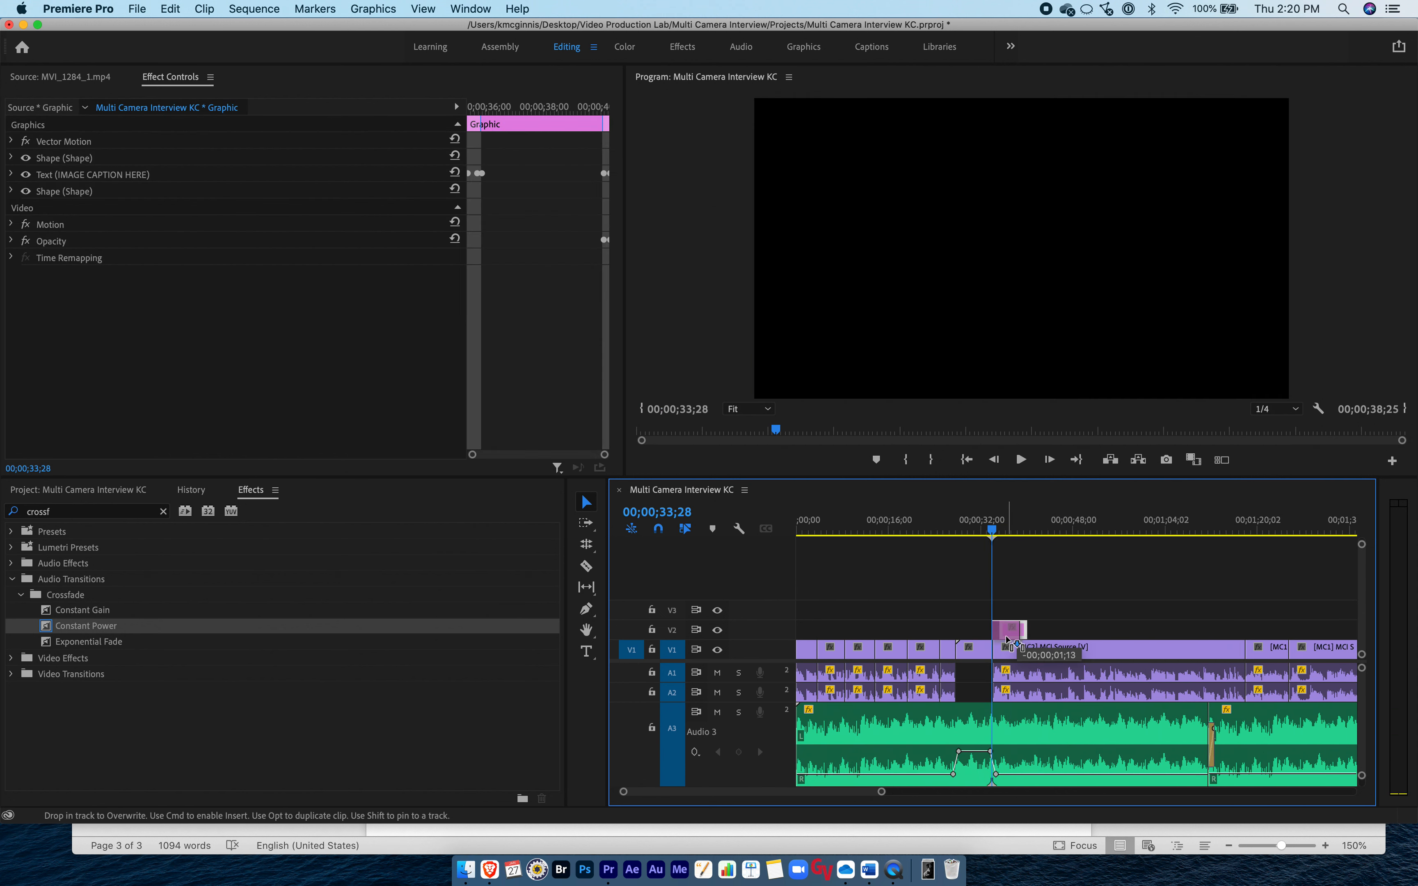
left_click_drag(991, 531, 978, 525)
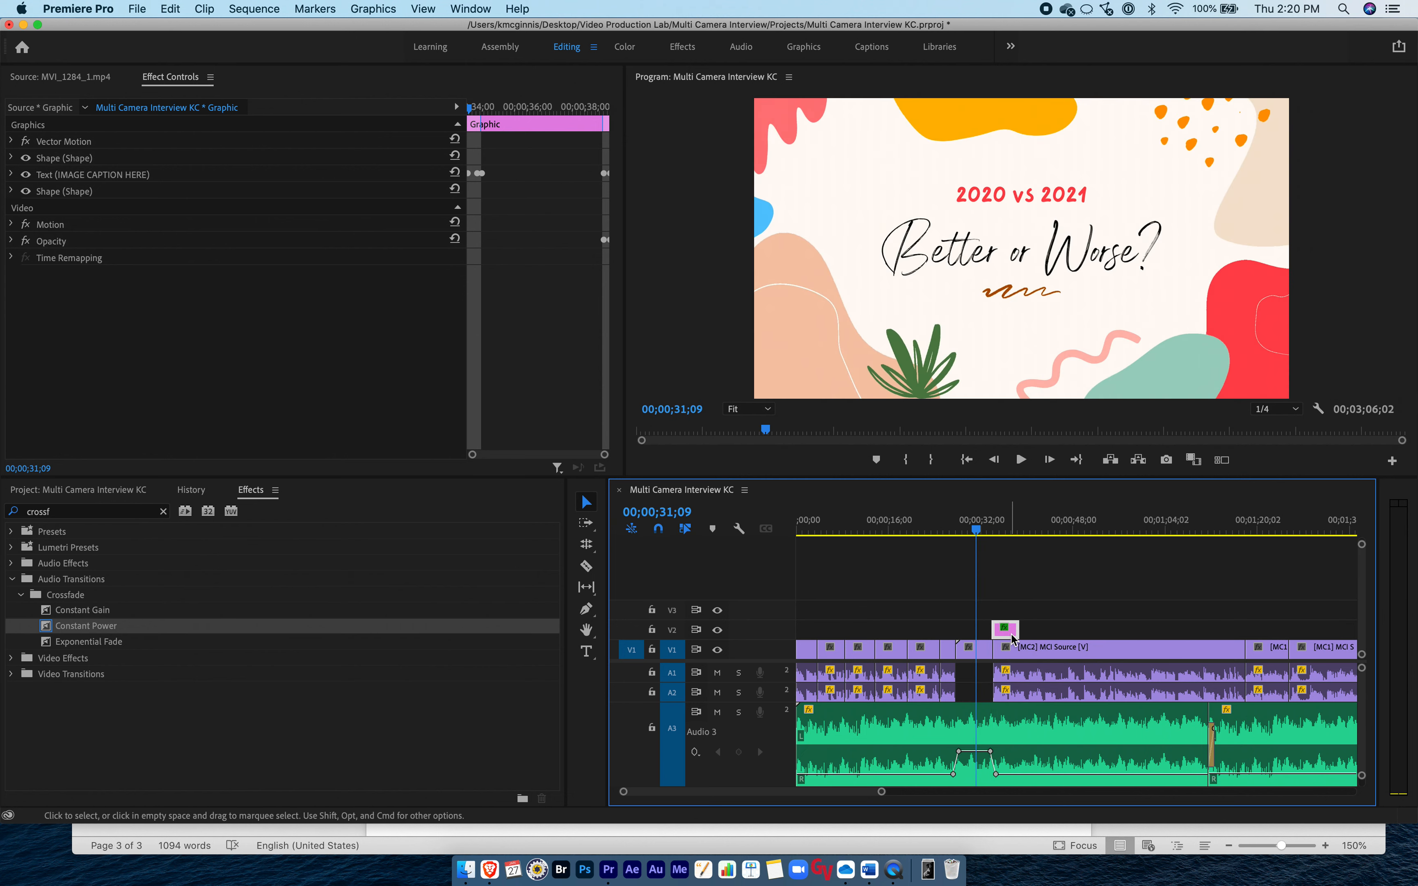
left_click_drag(1016, 635, 1020, 636)
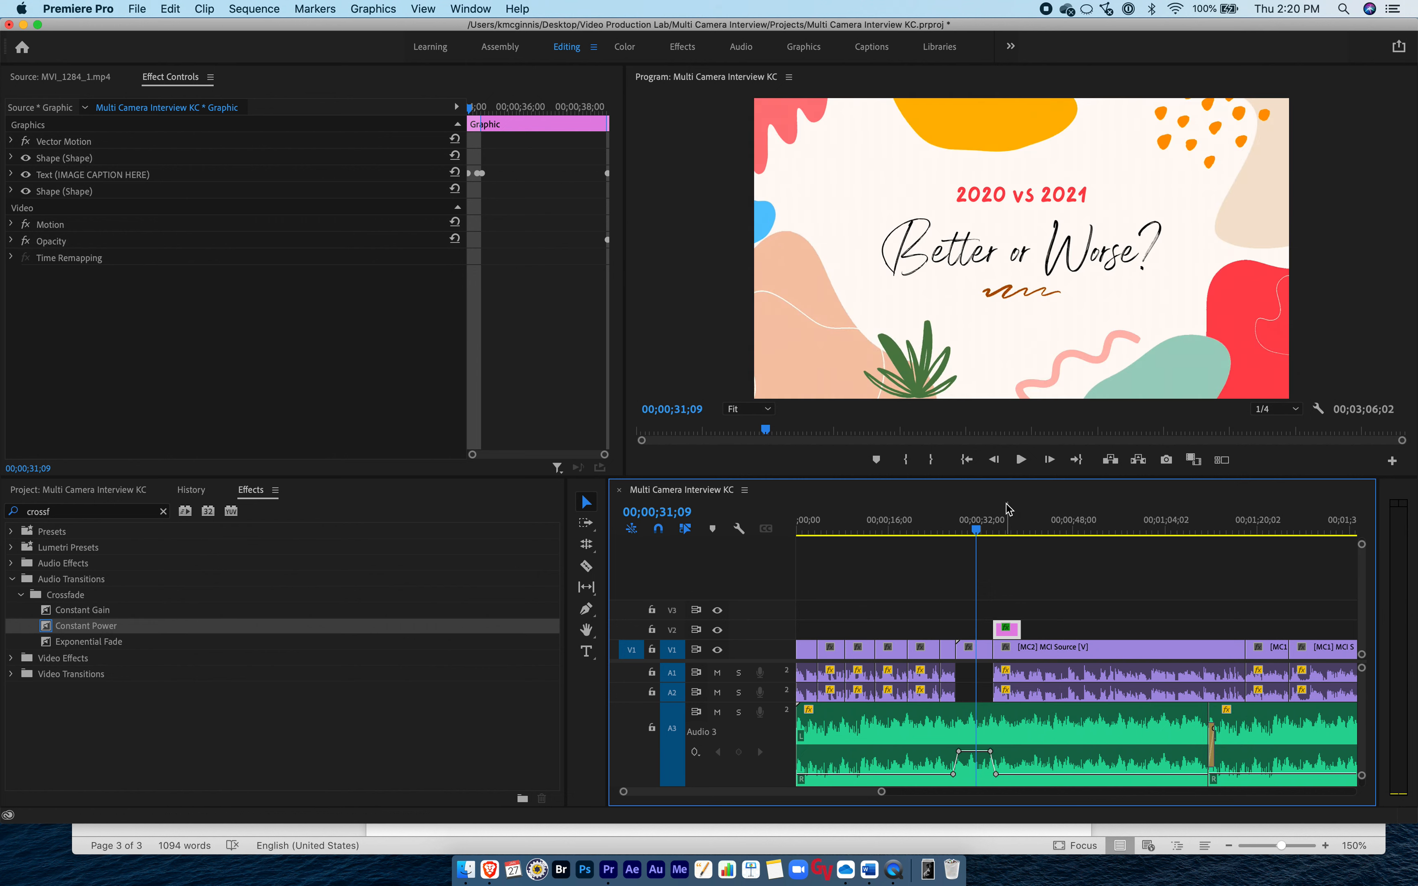
Play the sequence from the title graphic into the second answer to check the caption's animation.
key("XF86AudioRaiseVolume")
key("space")
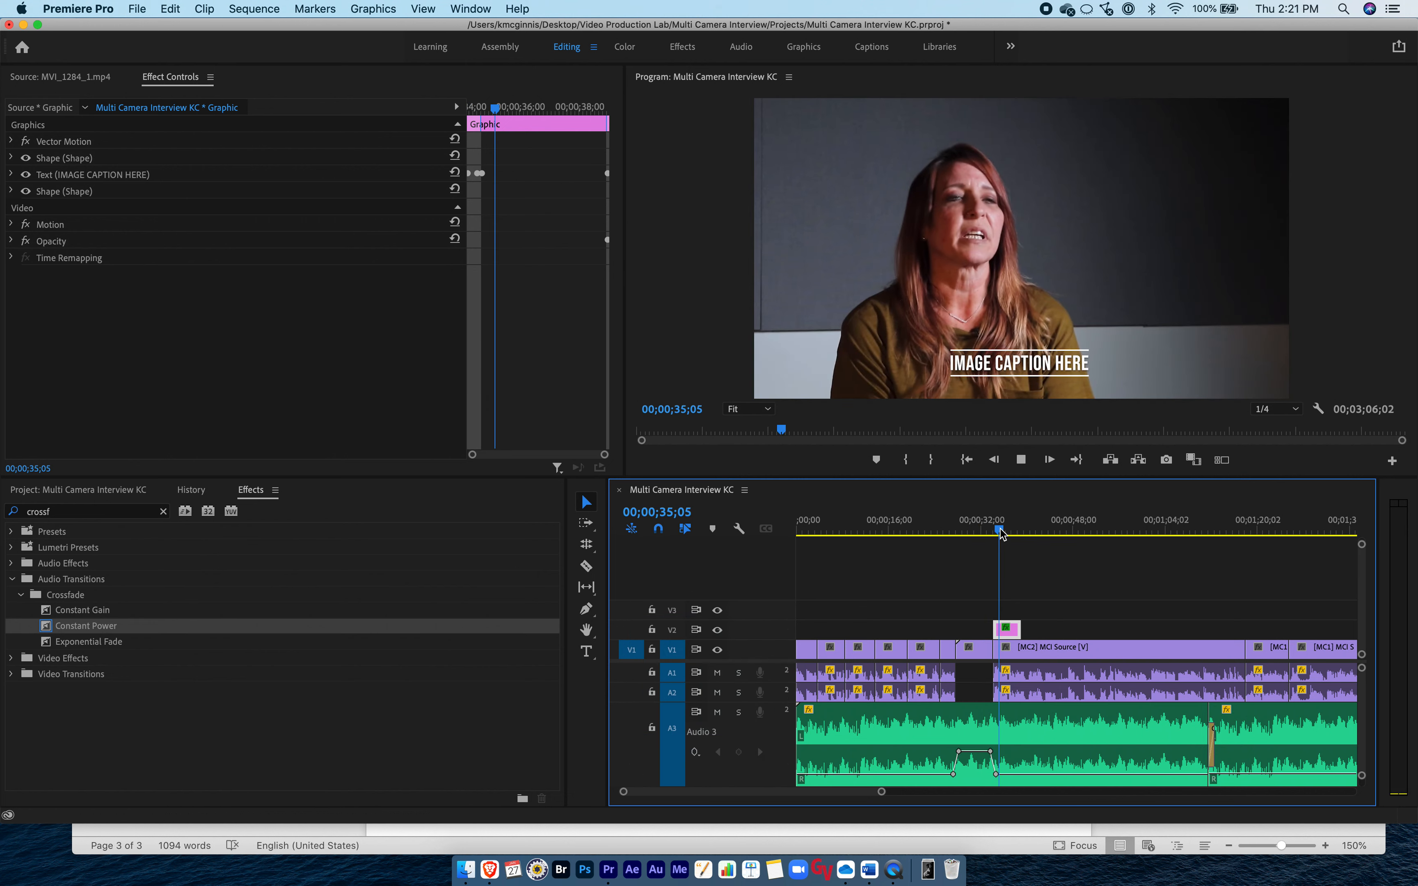
key("space")
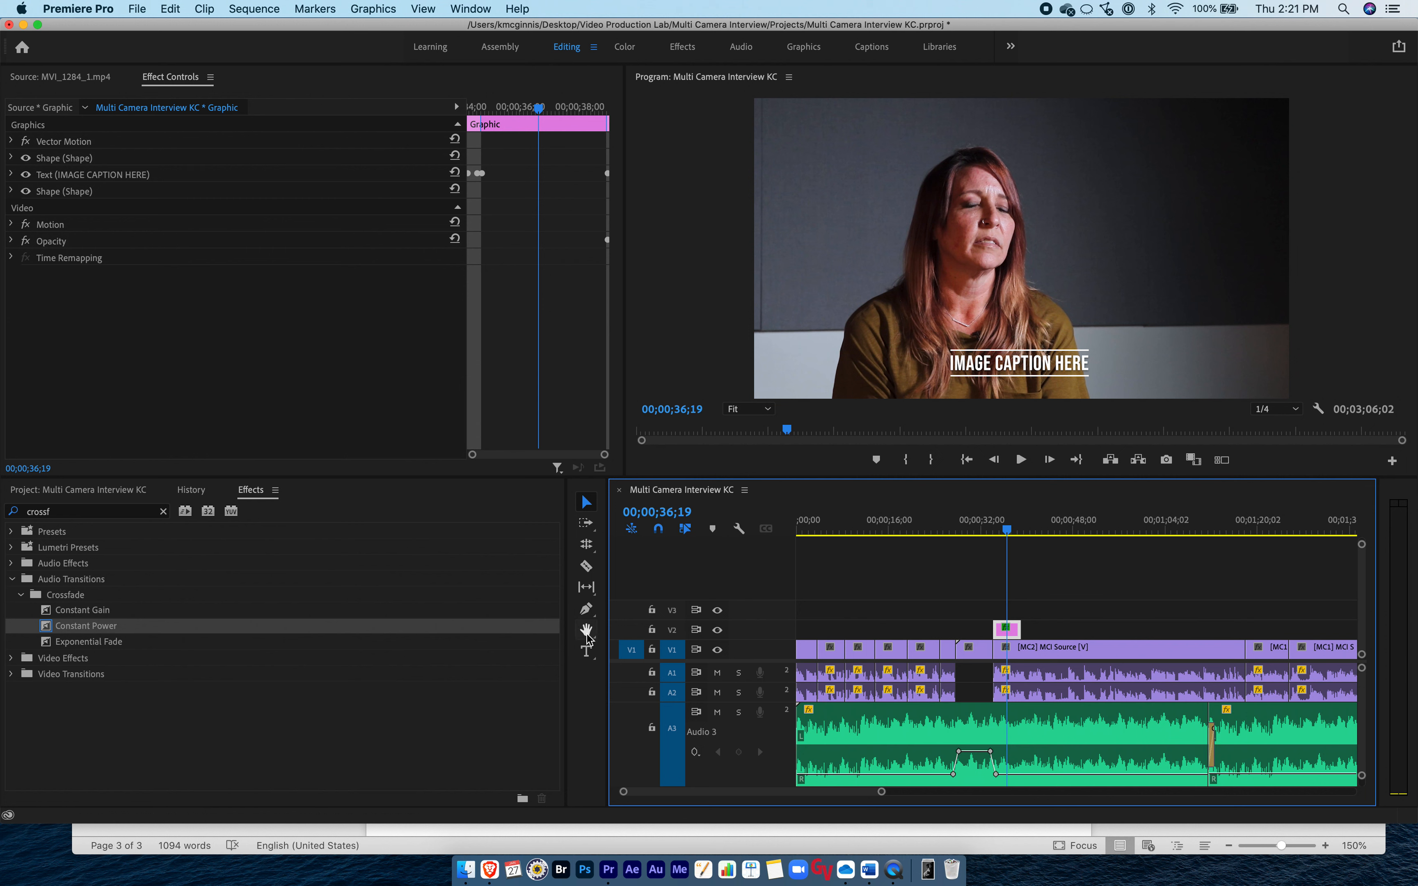
Replace the caption's placeholder text with INTERVIEW SUBJECT and move the caption horizontally to the lower-right area of the video frame.
left_click(587, 652)
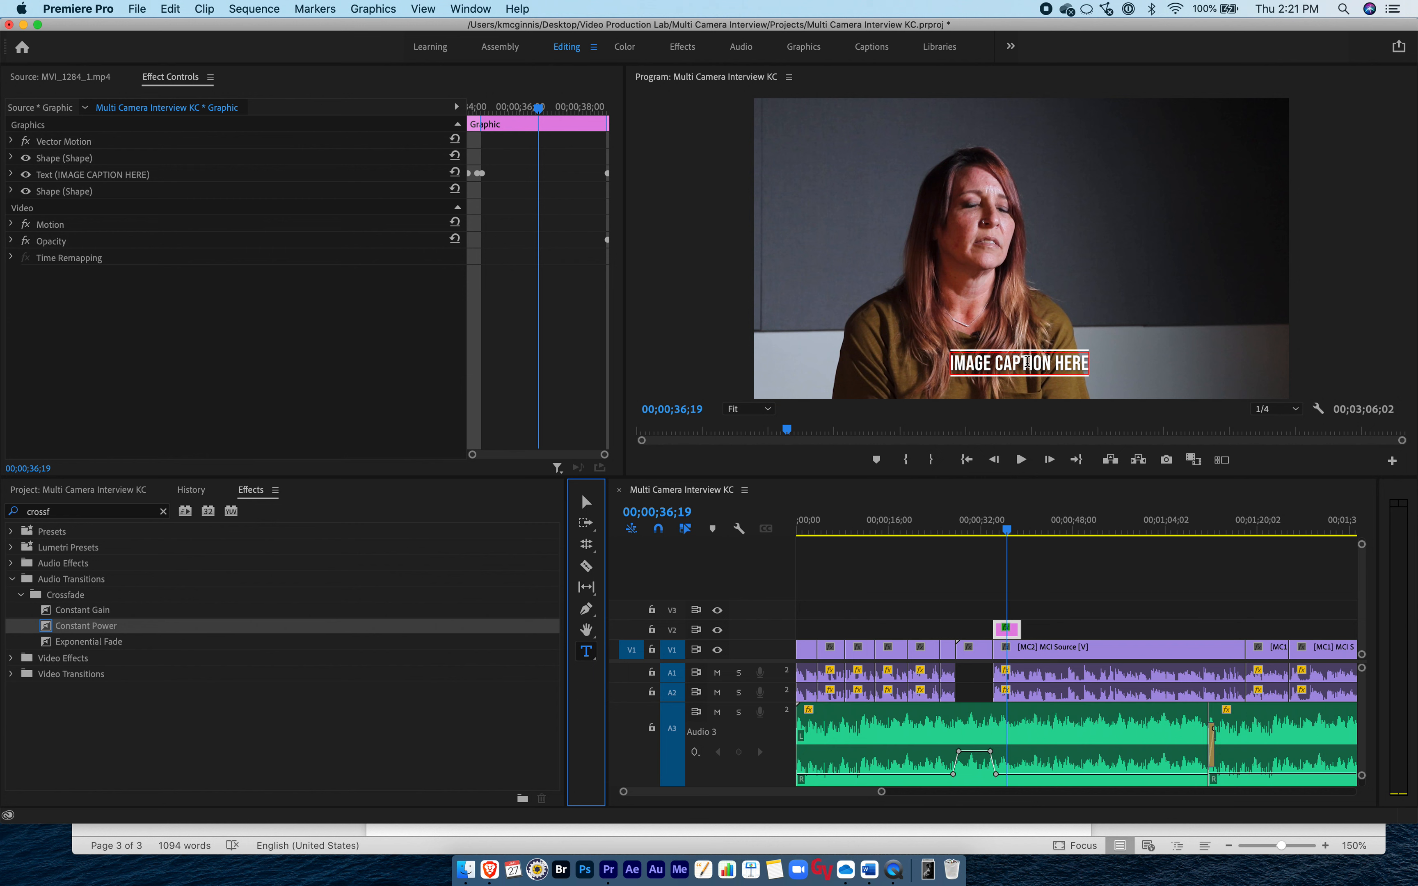
triple_click(1027, 361)
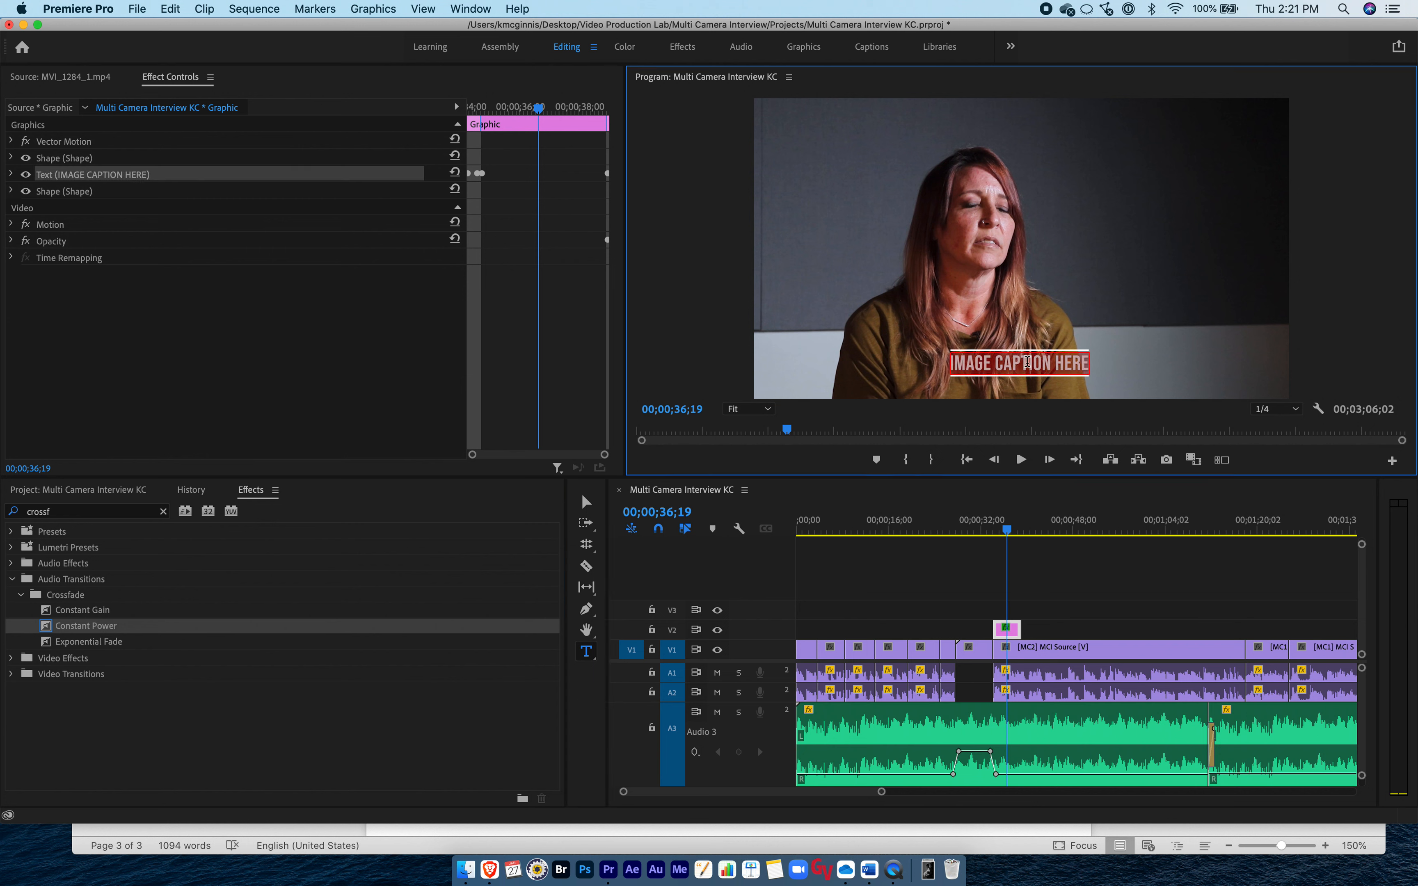
type("INTERVIEW SUBJECT")
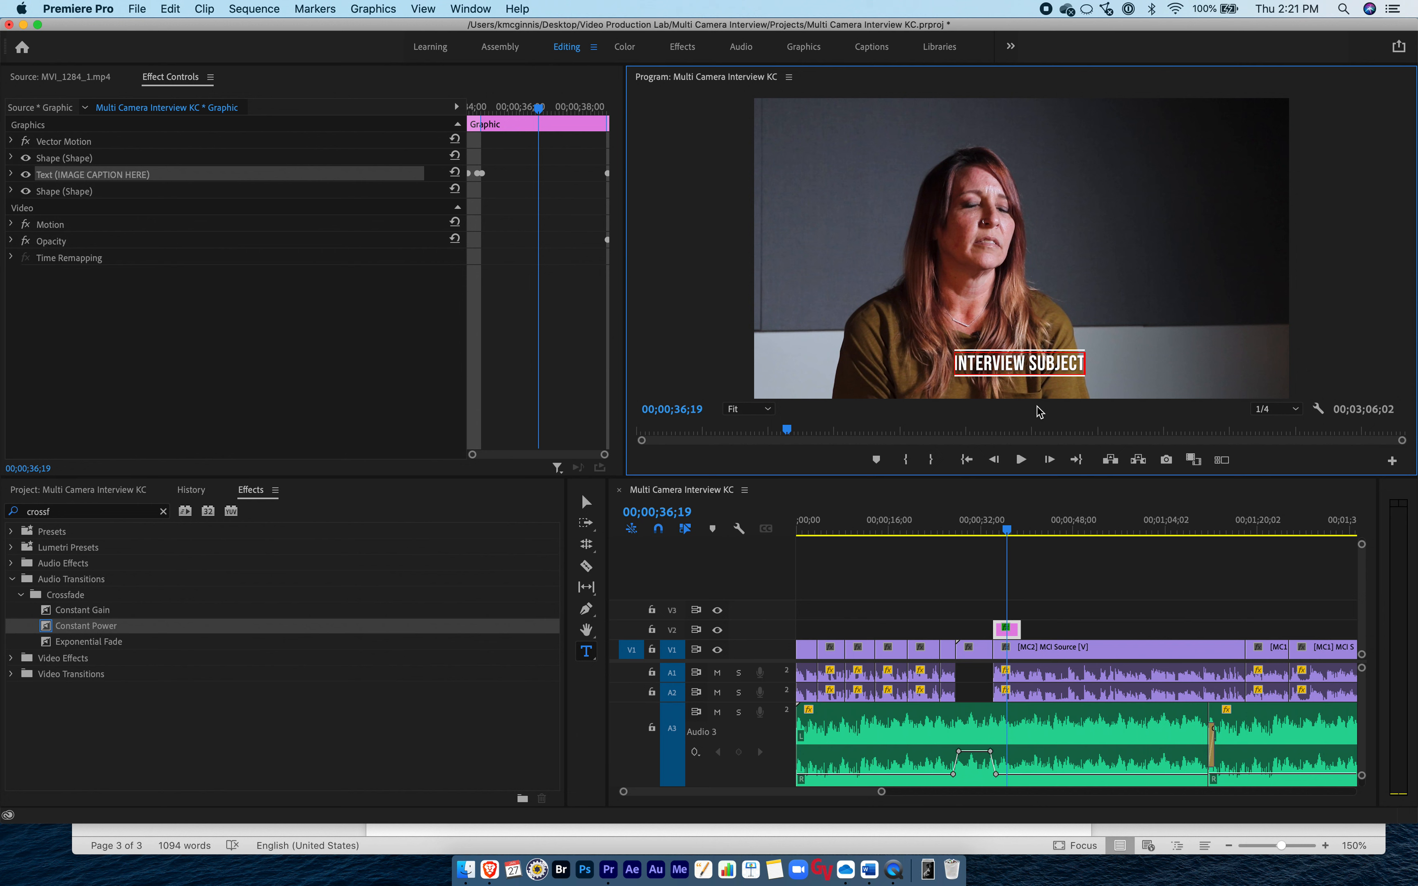
left_click(588, 503)
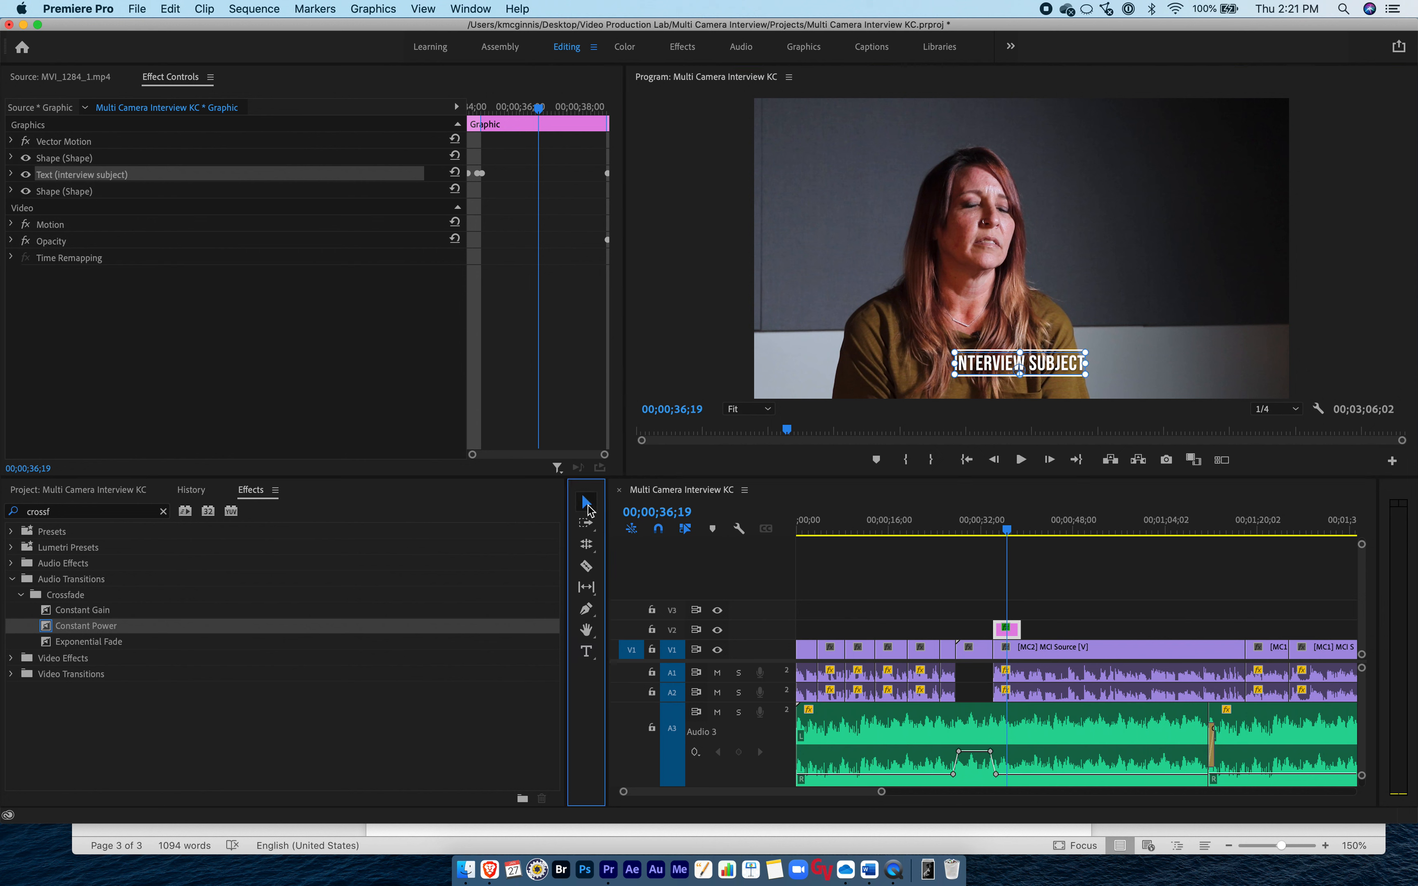
left_click_drag(1049, 368, 1218, 368)
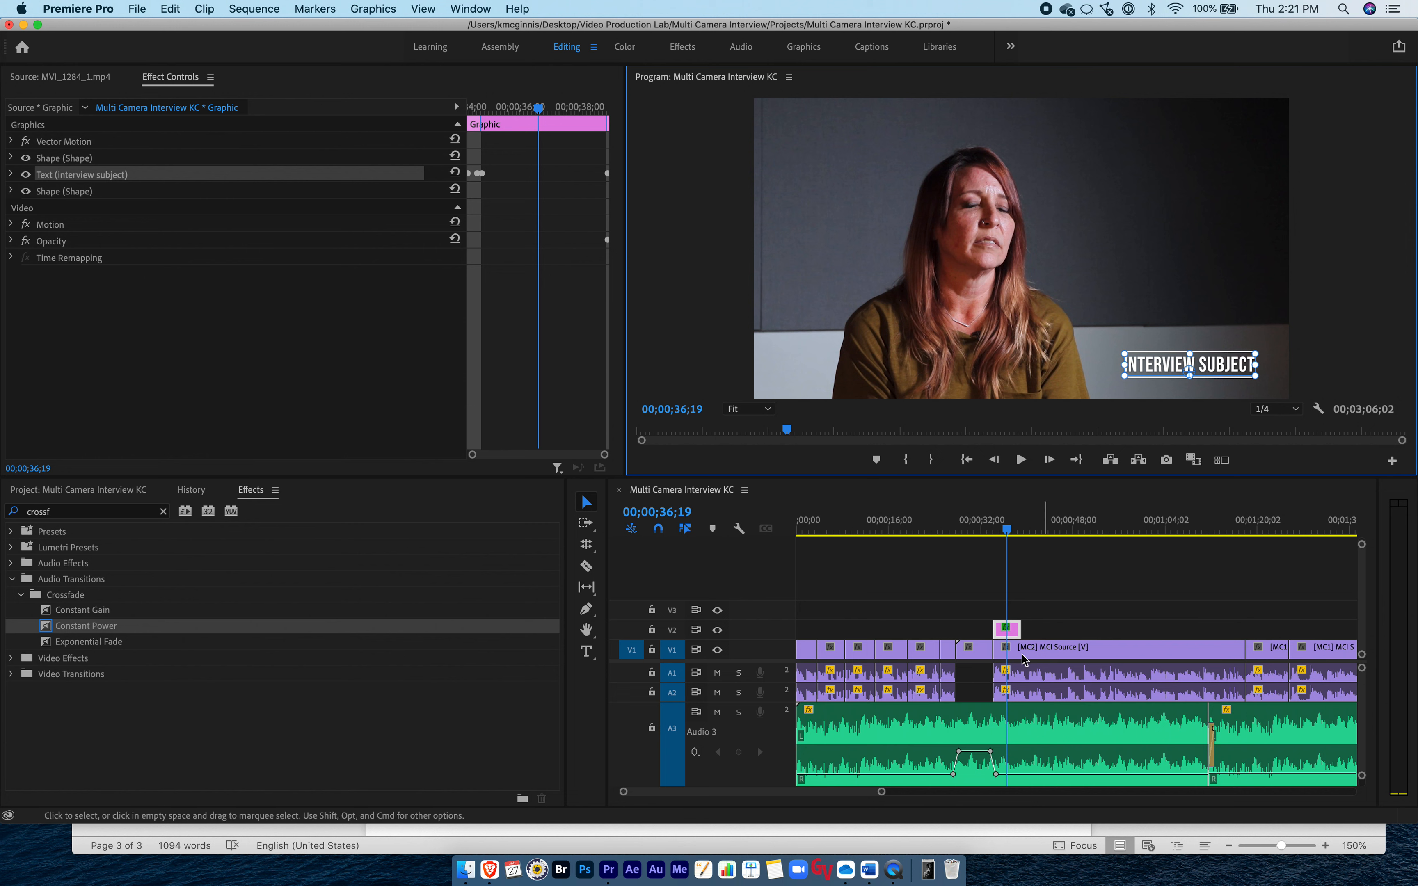
Play the sequence from just before the caption graphic until past its end to check its animation, and save the project.
left_click_drag(1005, 534, 989, 531)
key("space")
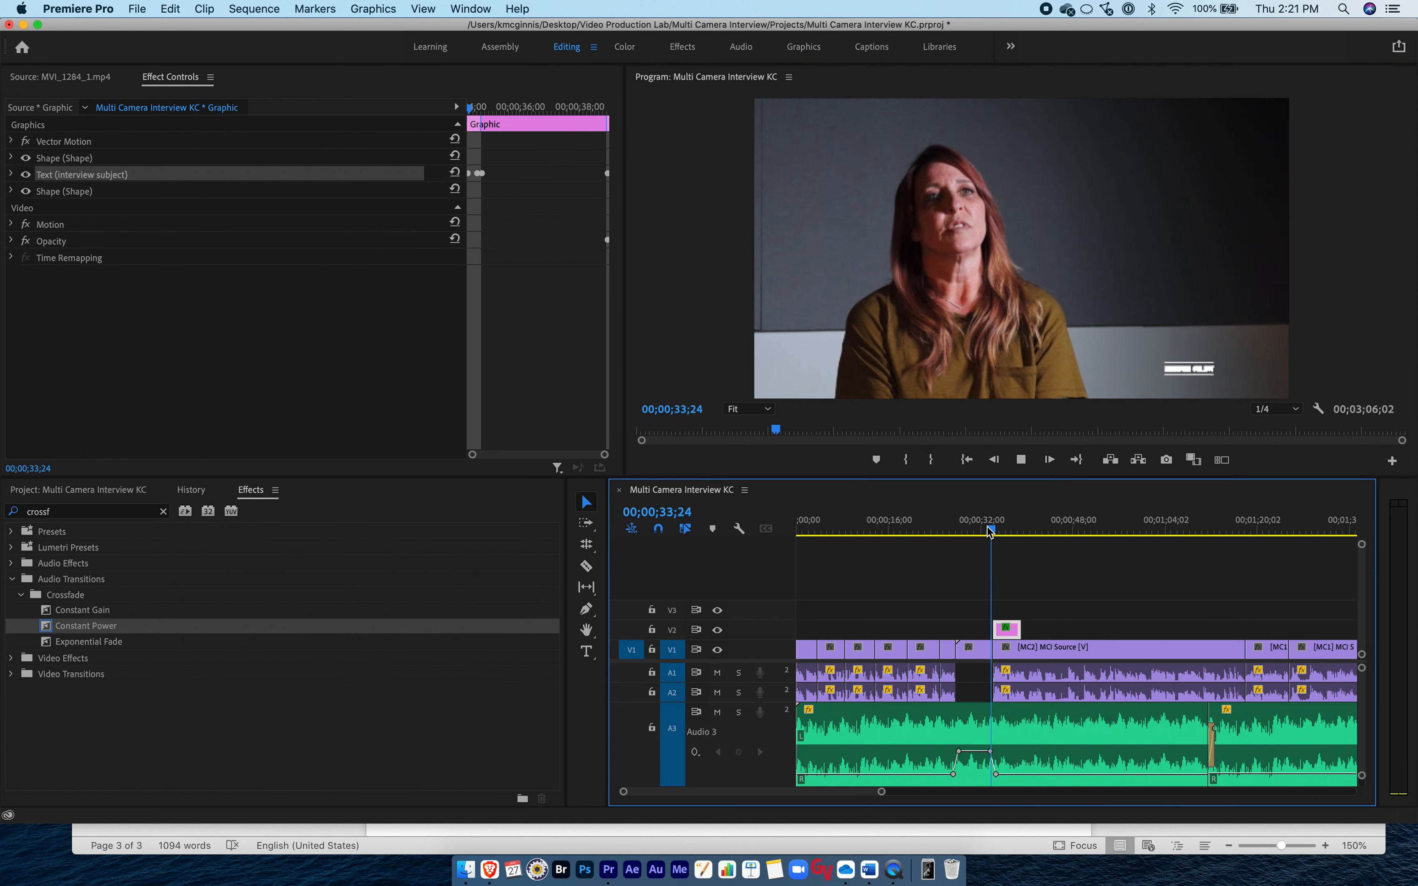
left_click(1020, 461)
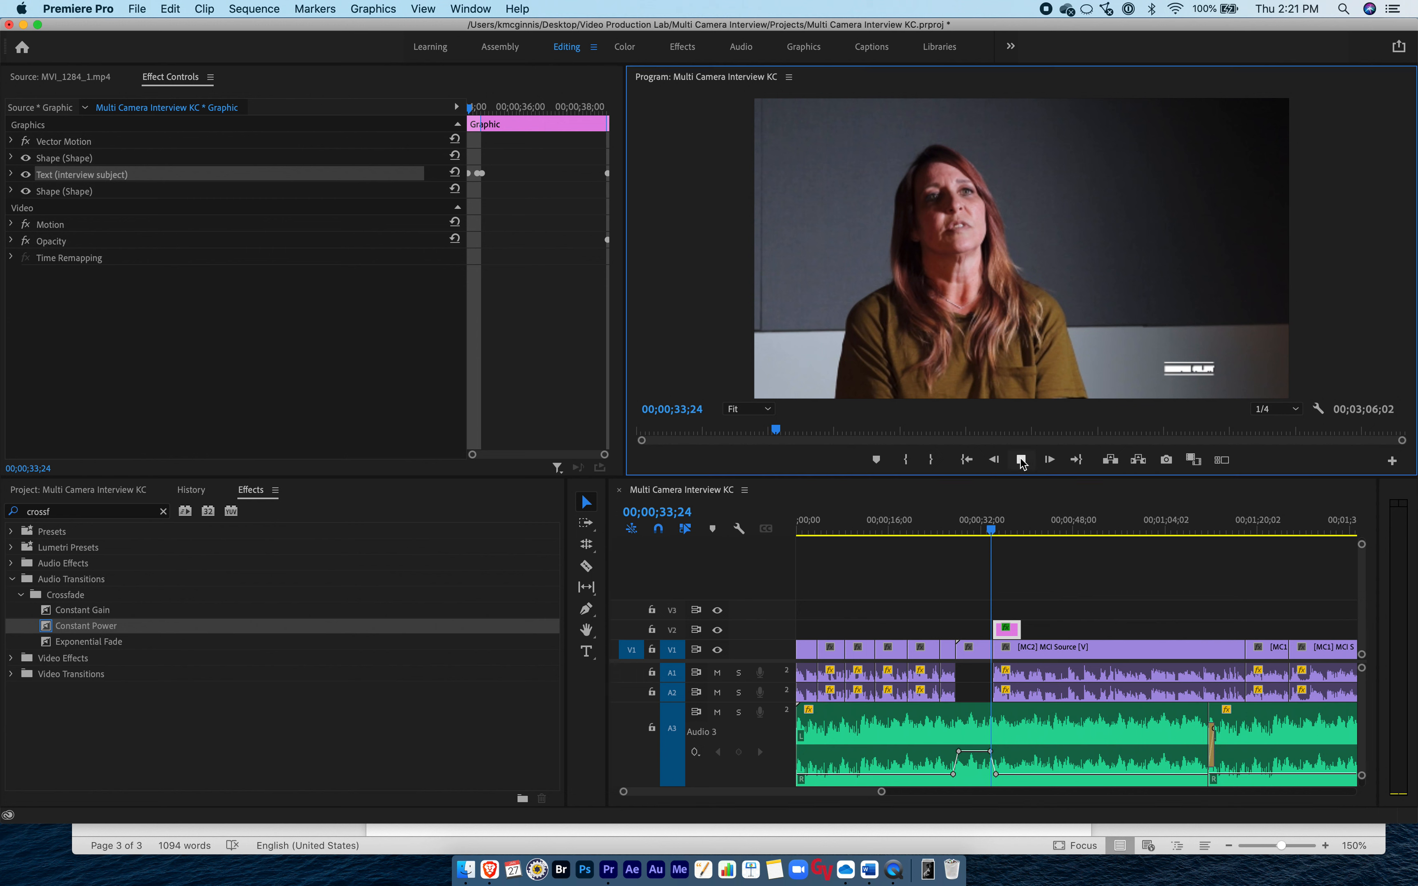
left_click(1021, 461)
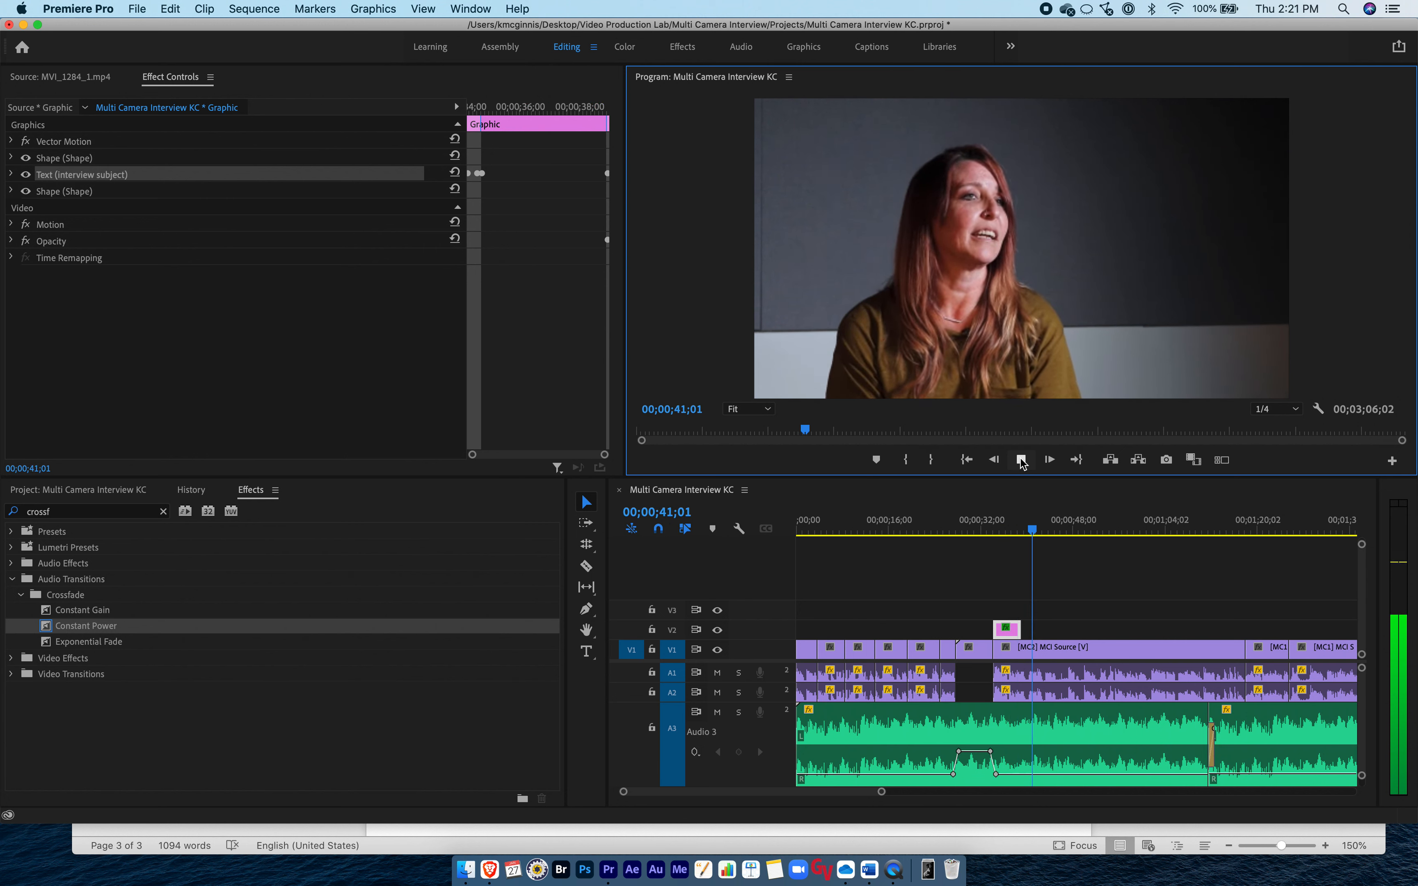
key("super+s")
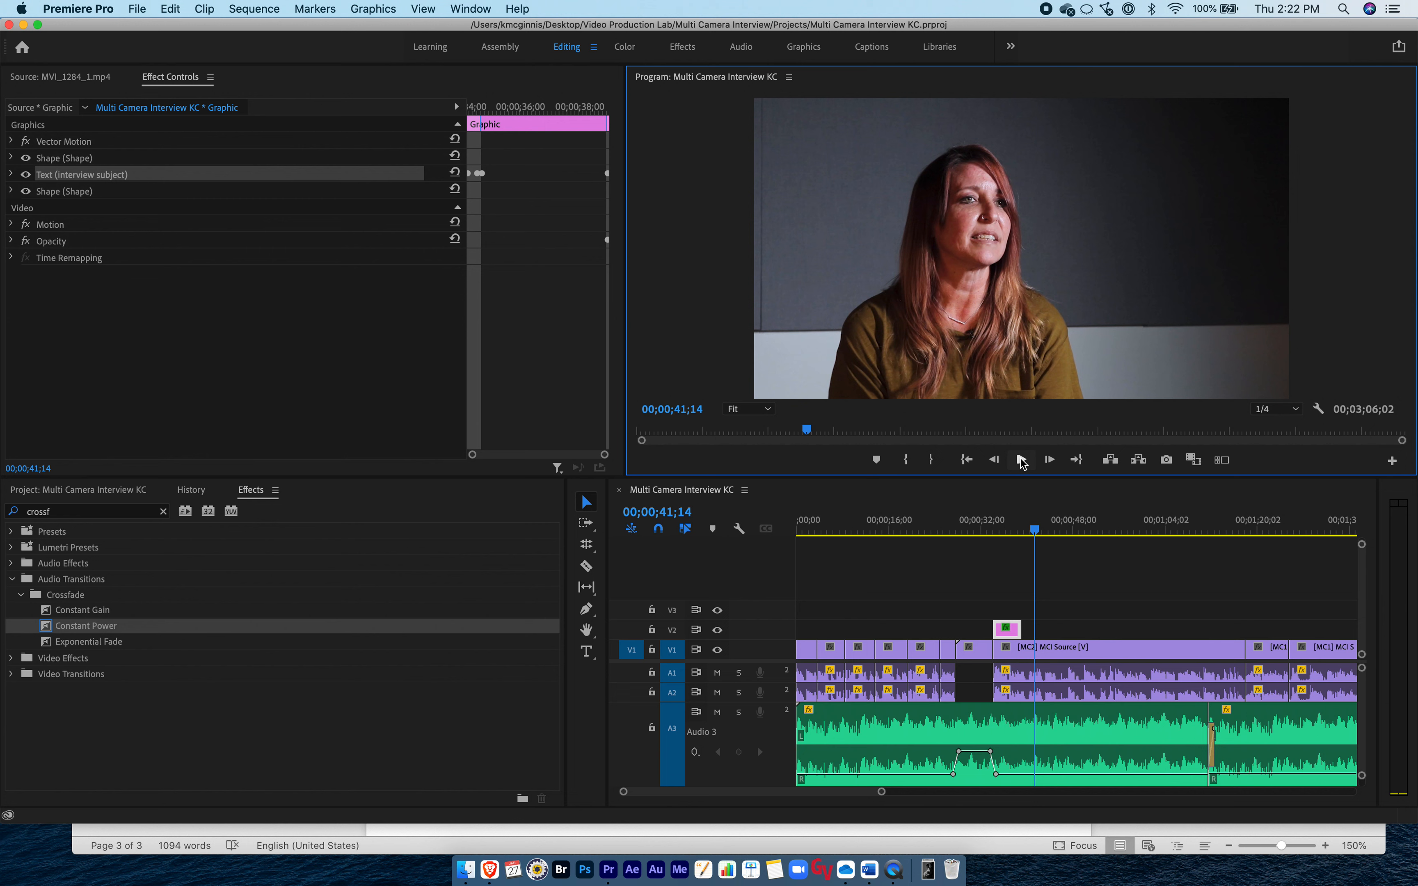
Show the whole sequence in the timeline and check the frames at the 2020 vs 2021 title graphic and the caption.
key("backslash")
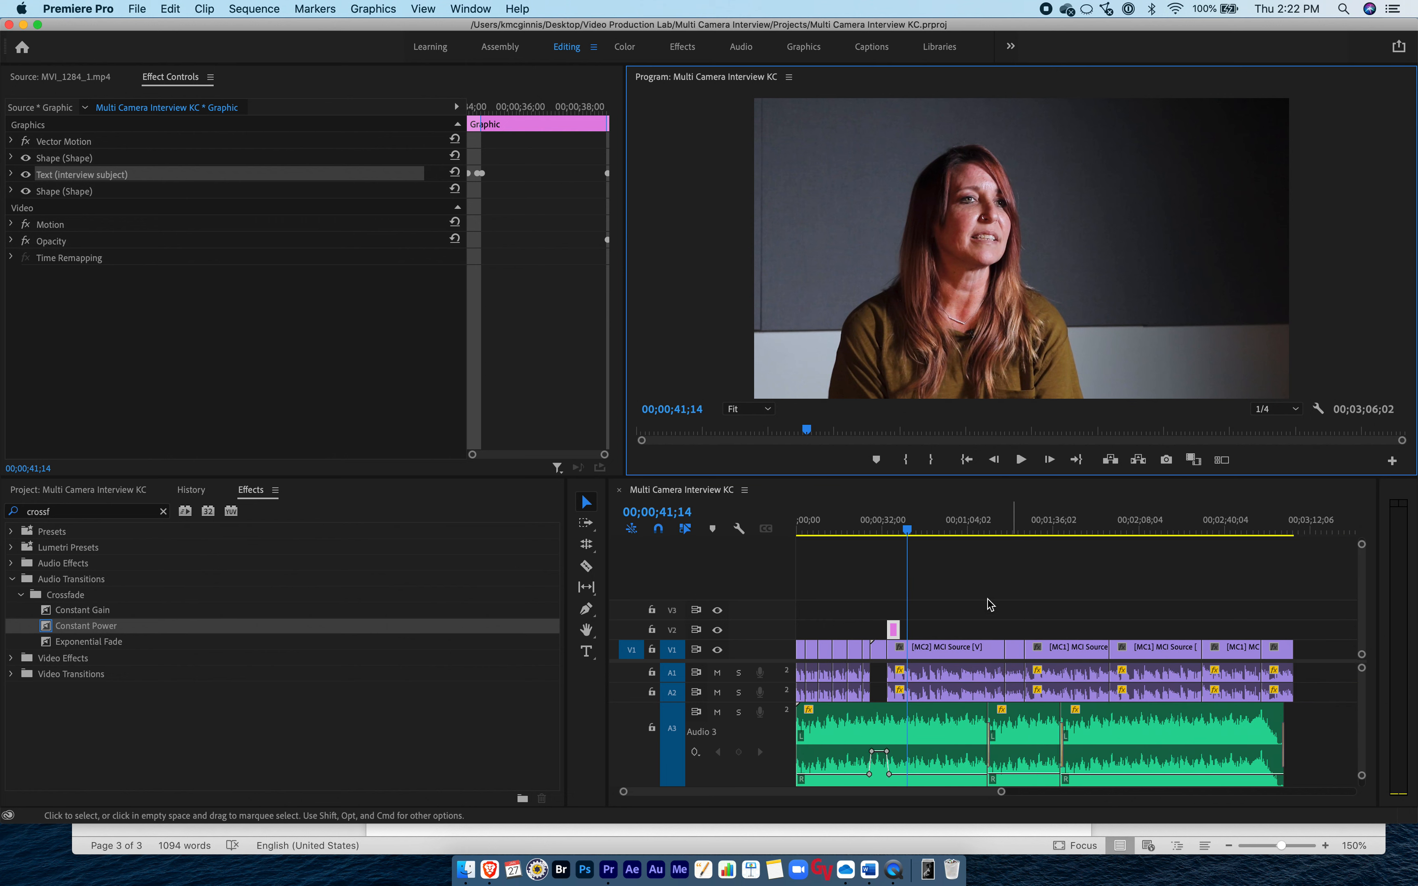
left_click(977, 609)
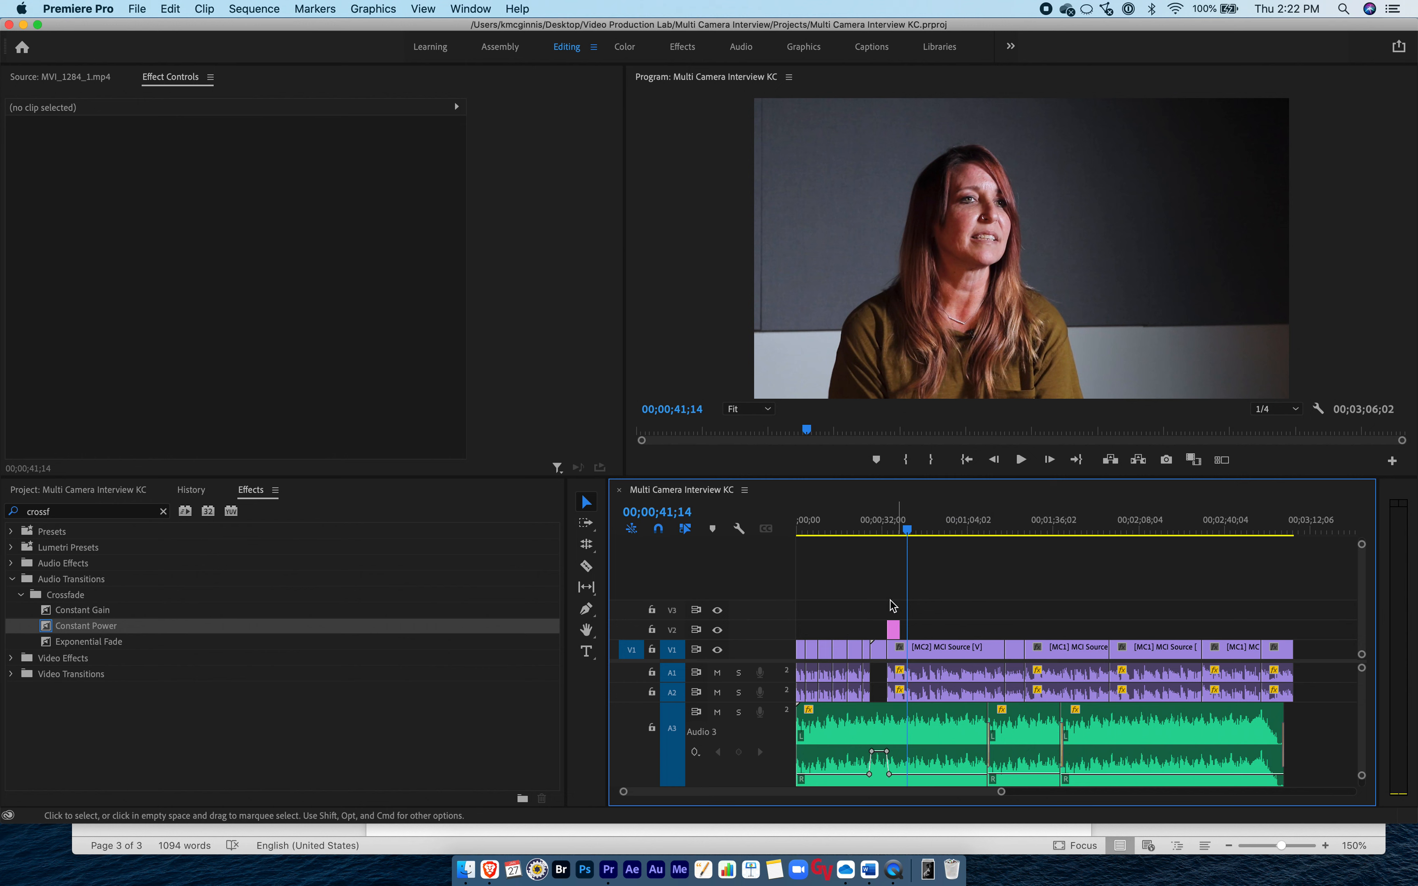
left_click(876, 527)
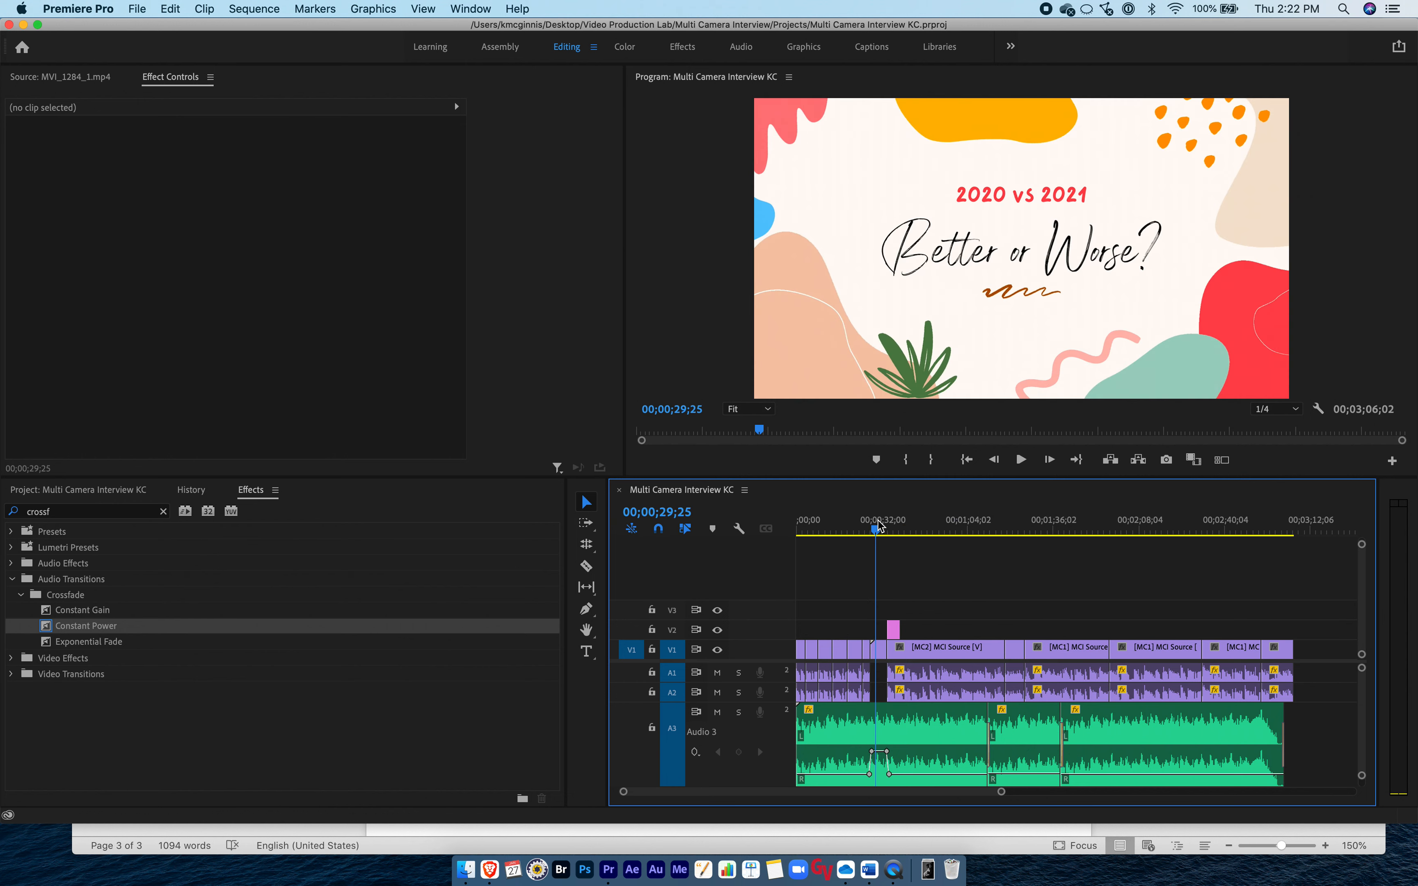
left_click(893, 528)
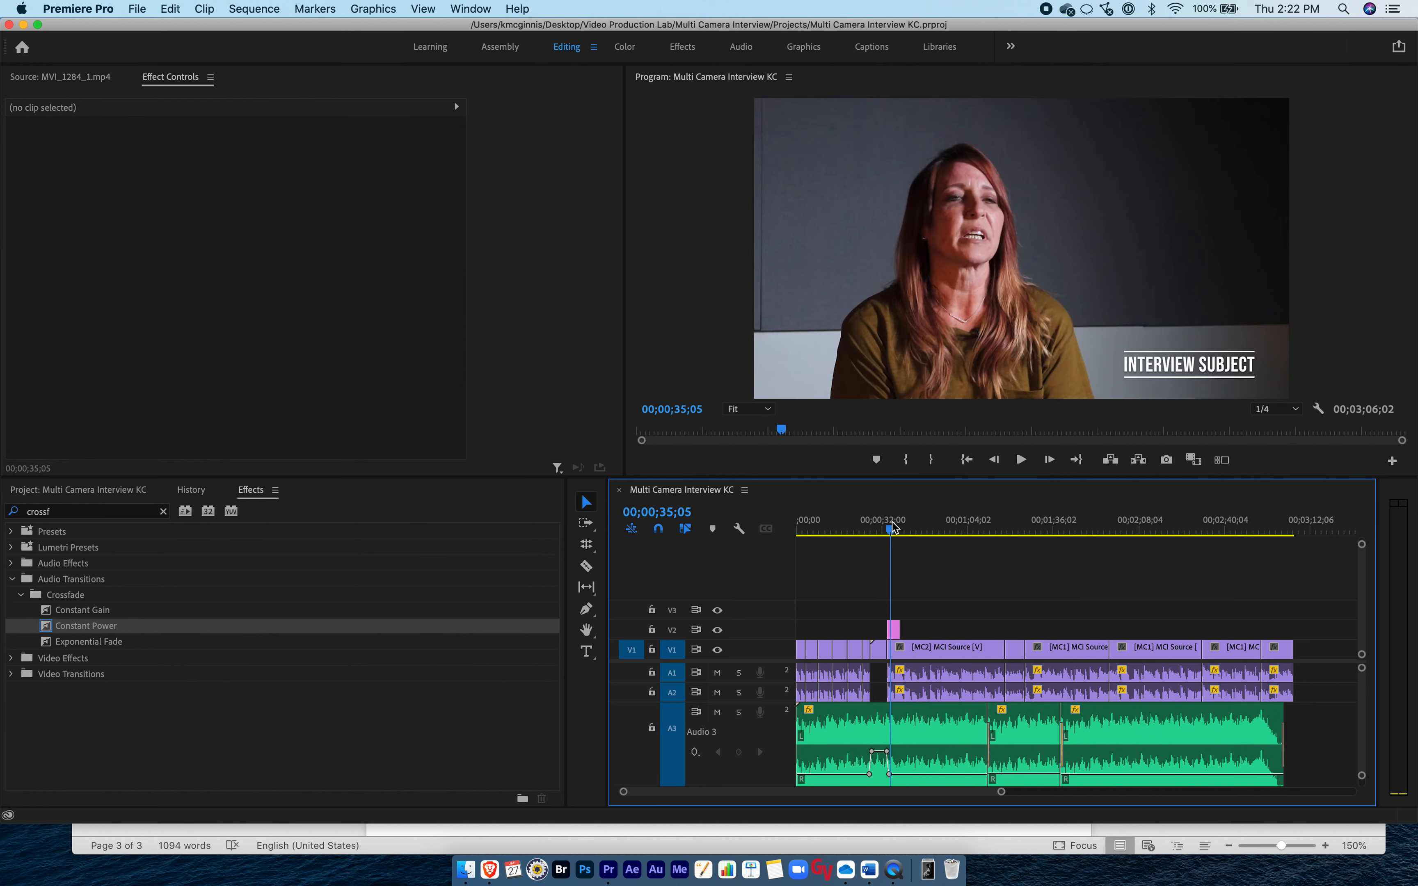